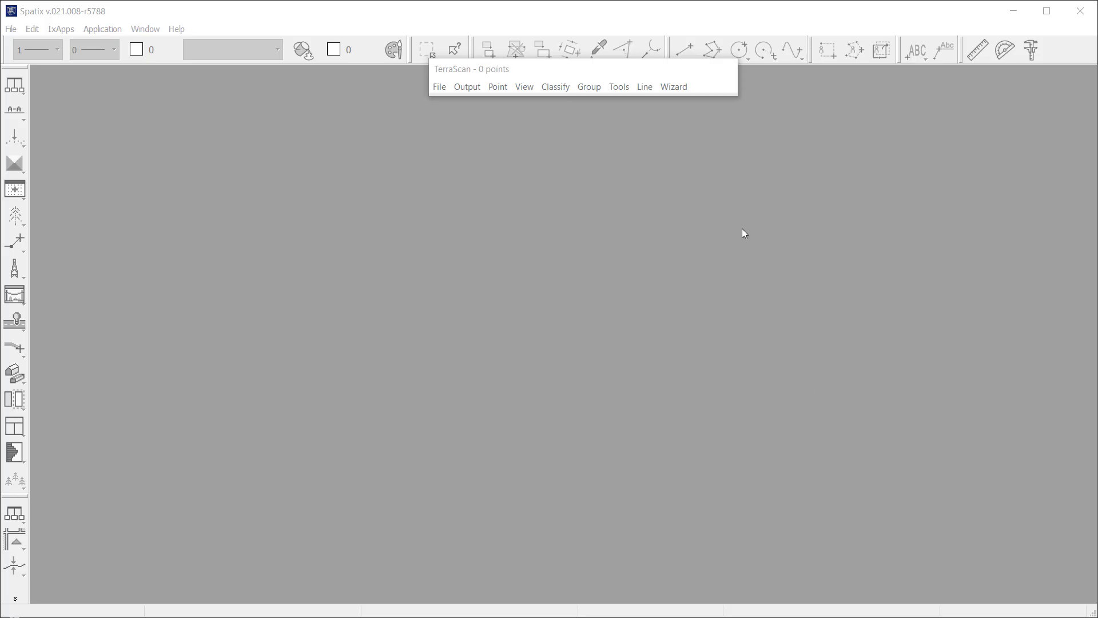
- Start a new drone project in the TerraScan wizard named Luosto parking
{"action": "left_click", "coordinate": [599, 77]}
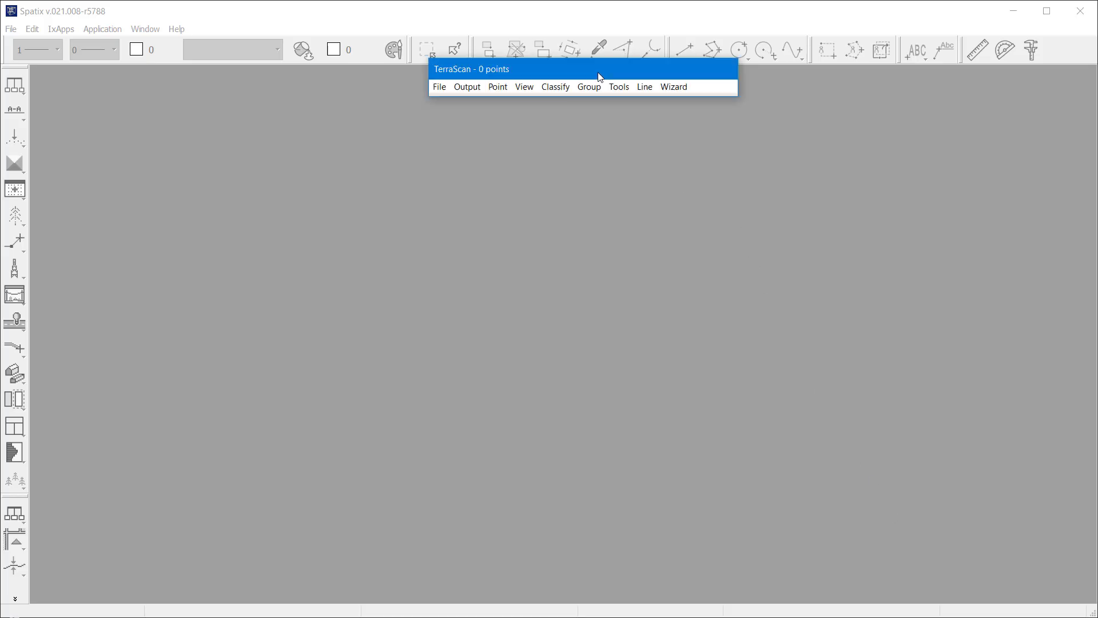
{"action": "left_click", "coordinate": [671, 87]}
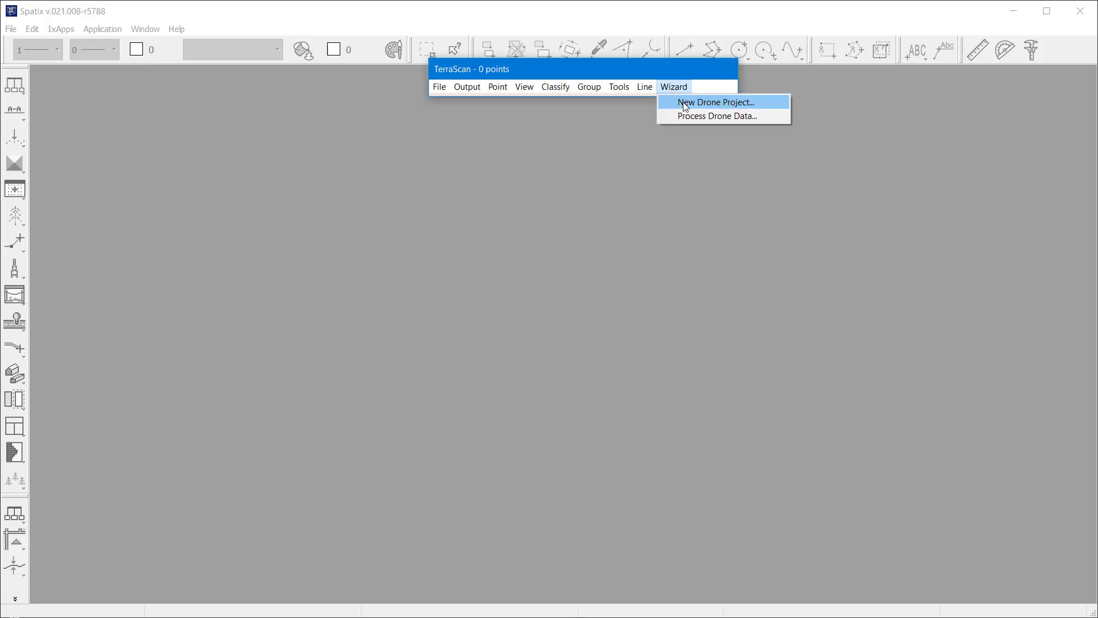
{"action": "left_click", "coordinate": [684, 102]}
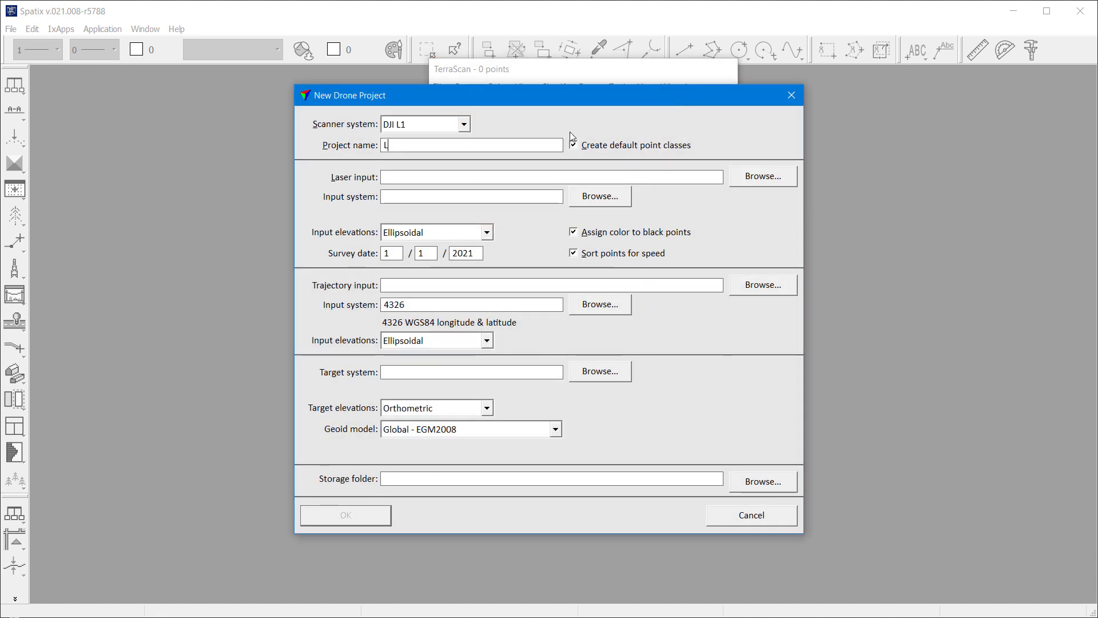
{"action": "type", "text": "Luosto parking"}
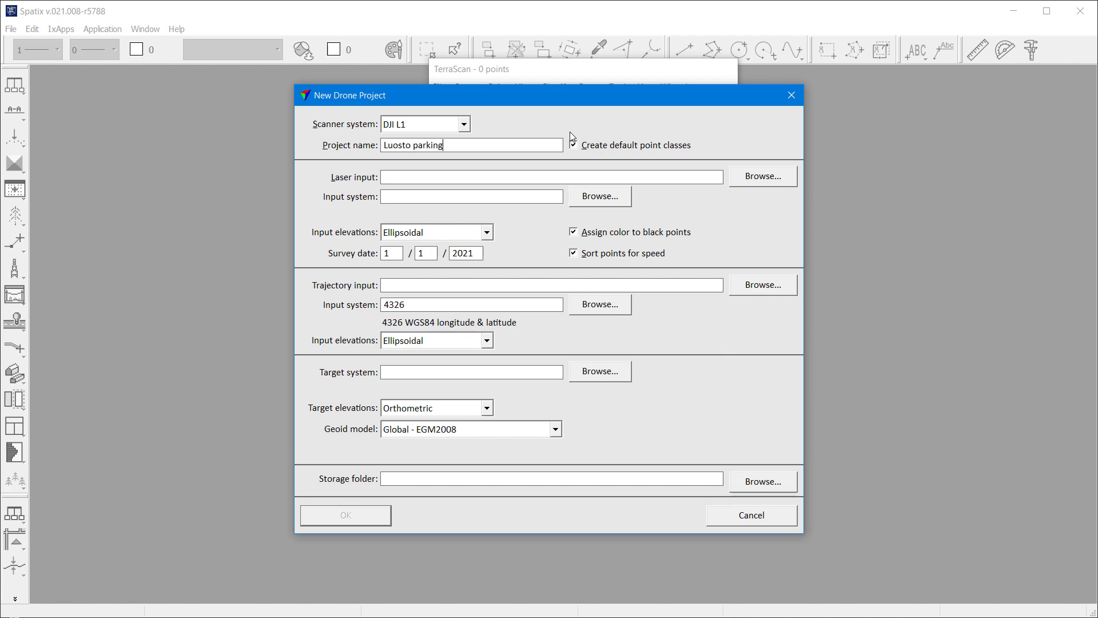
- Set cloud_-797835e5.las from F:\luosto_parking as the laser input file
{"action": "left_click", "coordinate": [753, 177]}
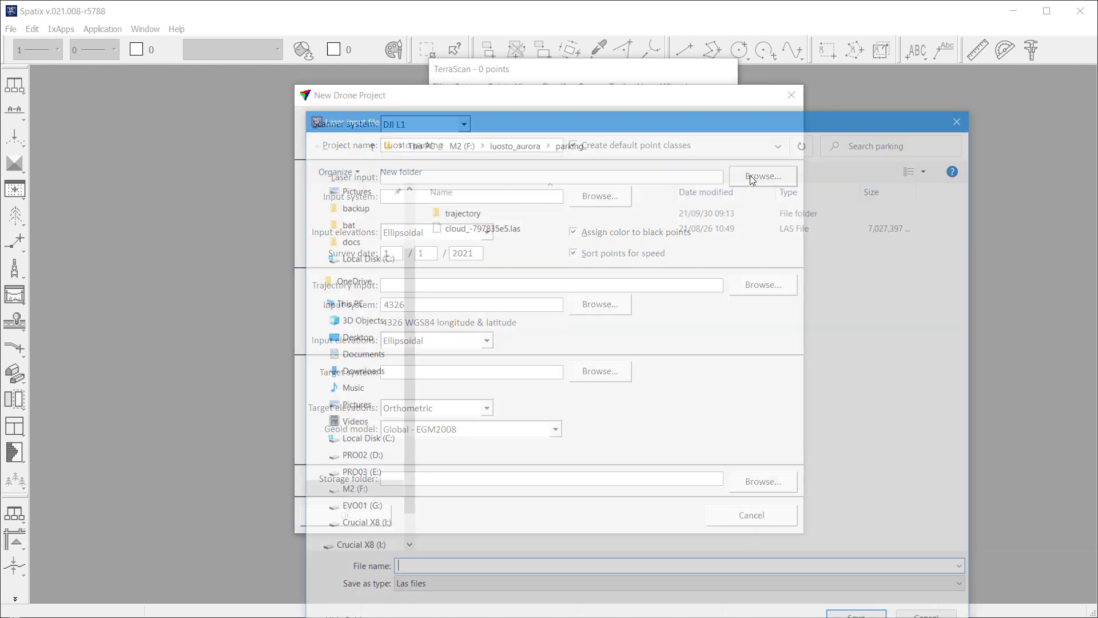
{"action": "left_click", "coordinate": [459, 142]}
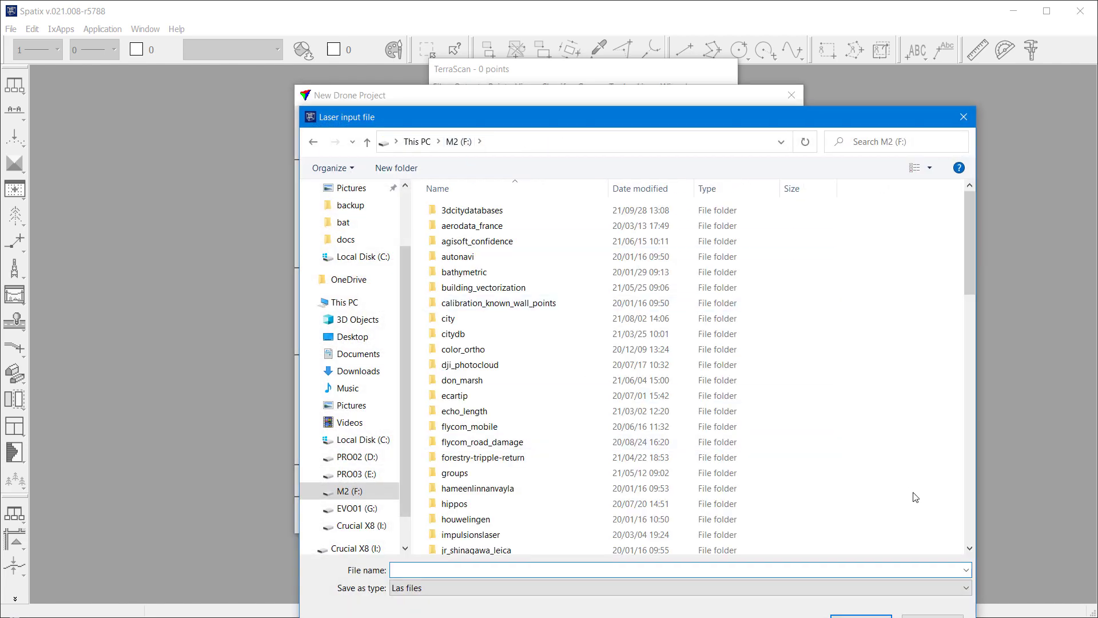
{"action": "left_click", "coordinate": [971, 530]}
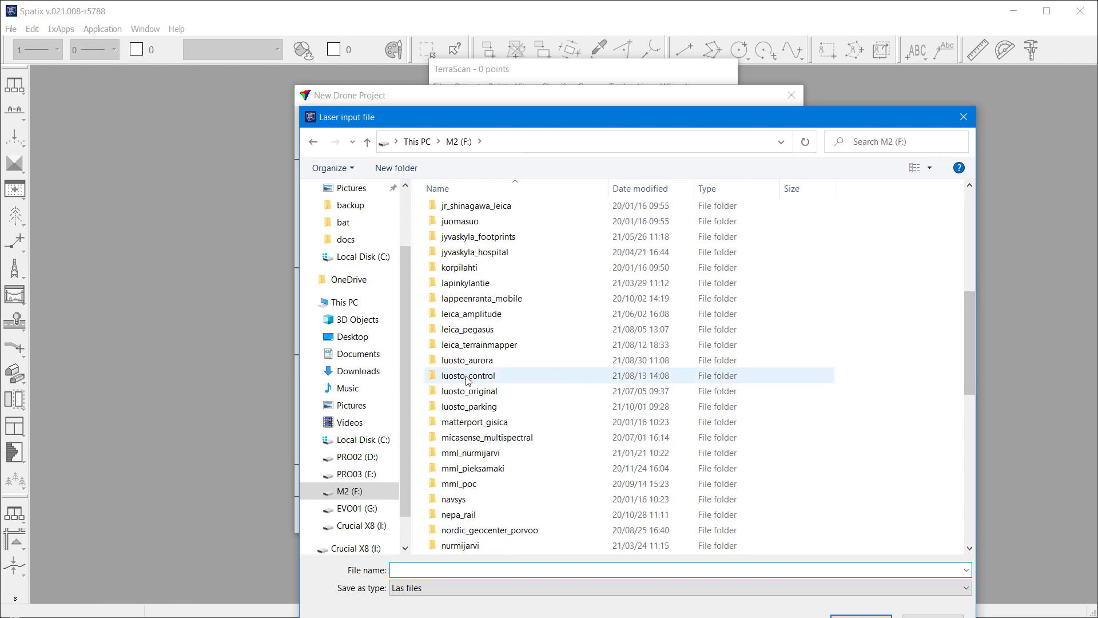
{"action": "double_click", "coordinate": [470, 407]}
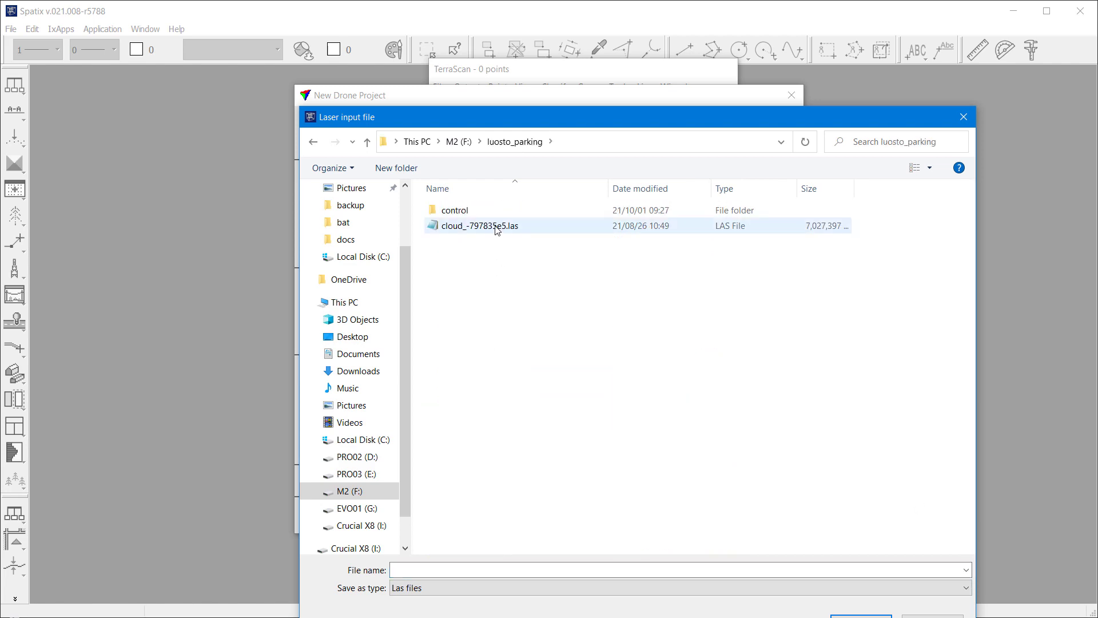
{"action": "double_click", "coordinate": [497, 228]}
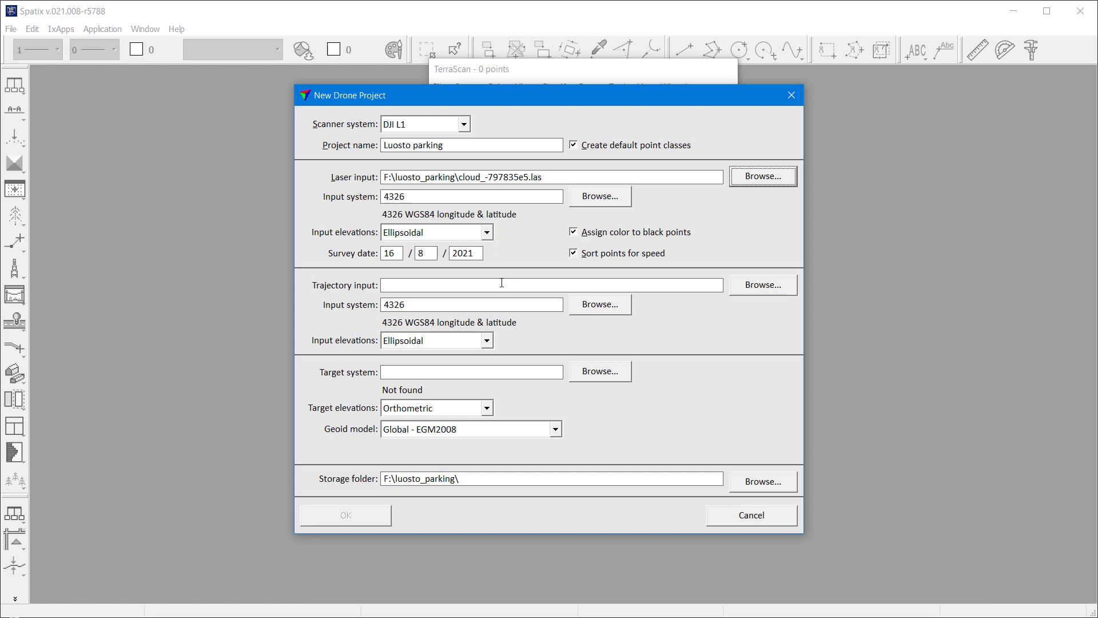
{"action": "left_click", "coordinate": [784, 289]}
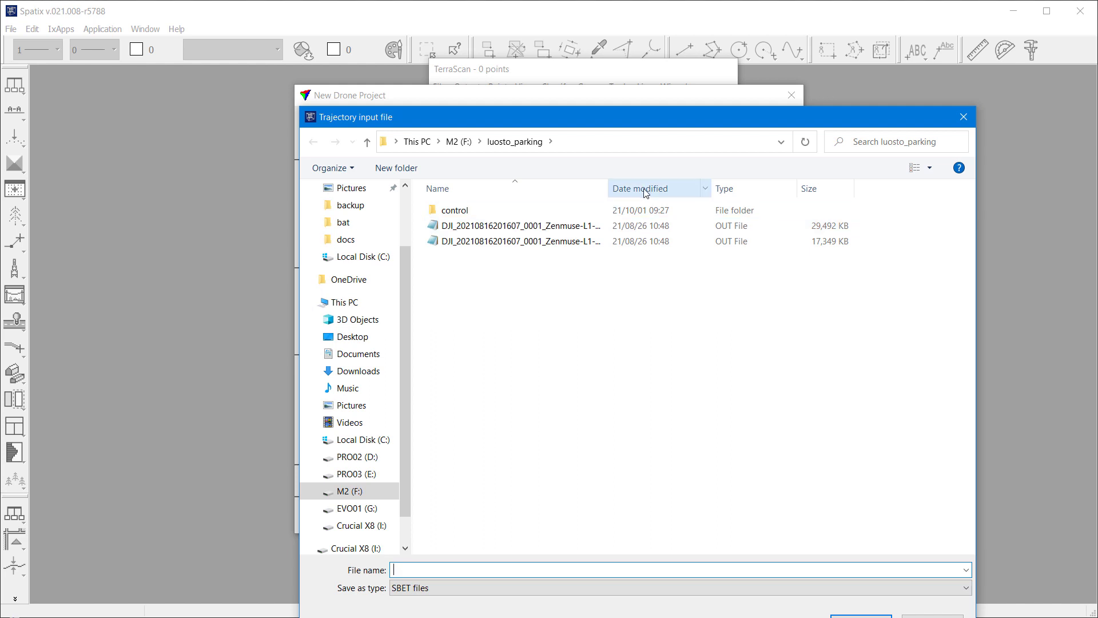
{"action": "left_click_drag", "start_coordinate": [608, 188], "coordinate": [741, 188]}
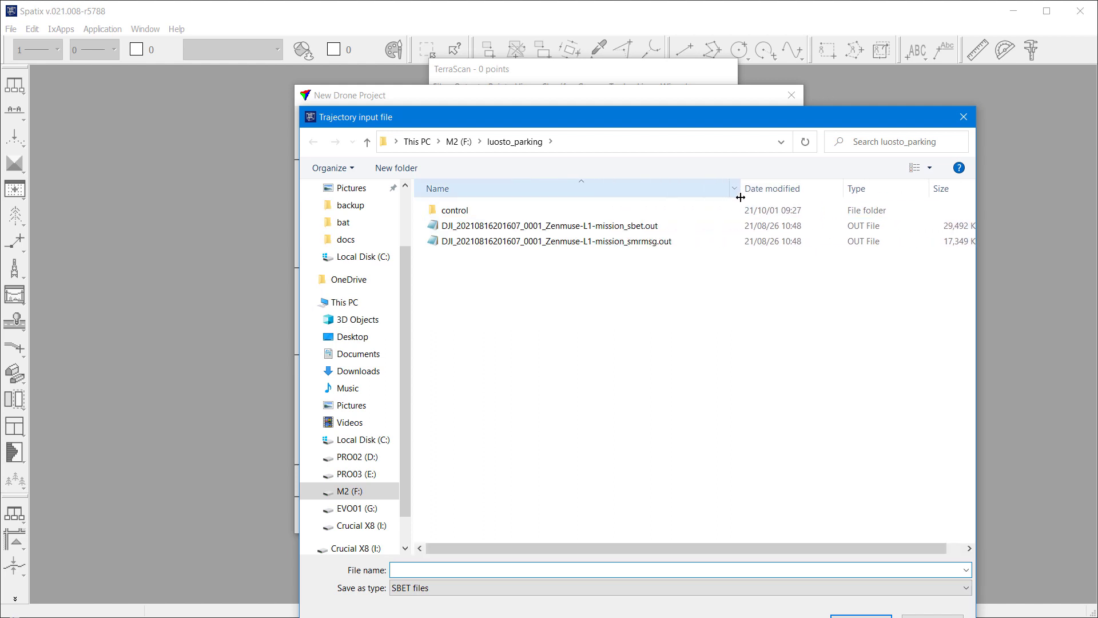
{"action": "left_click", "coordinate": [643, 229]}
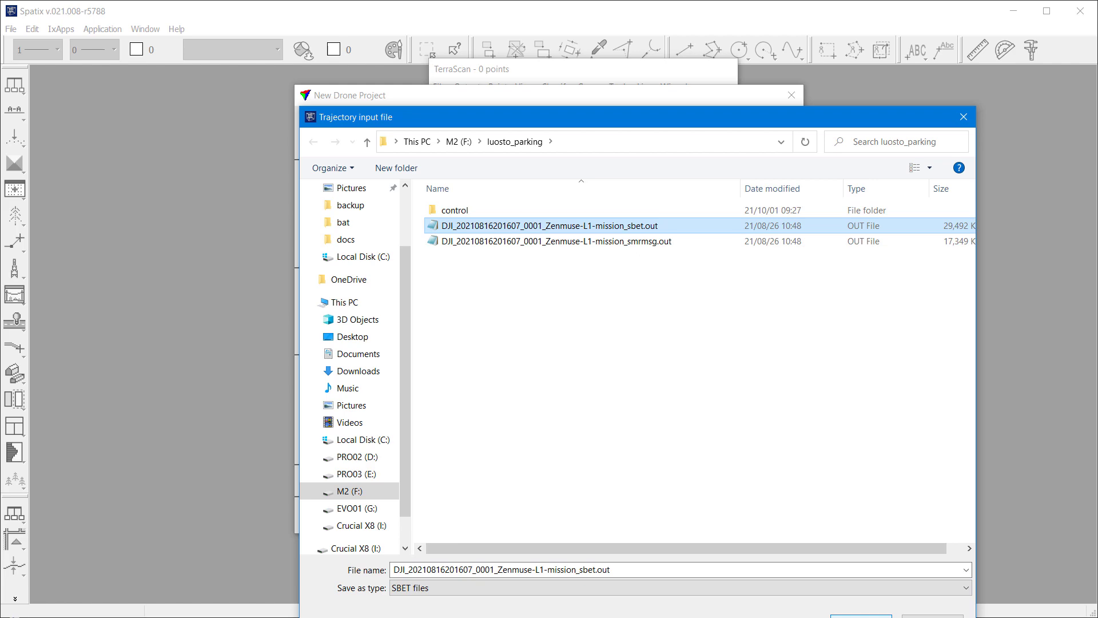
{"action": "left_click", "coordinate": [861, 616]}
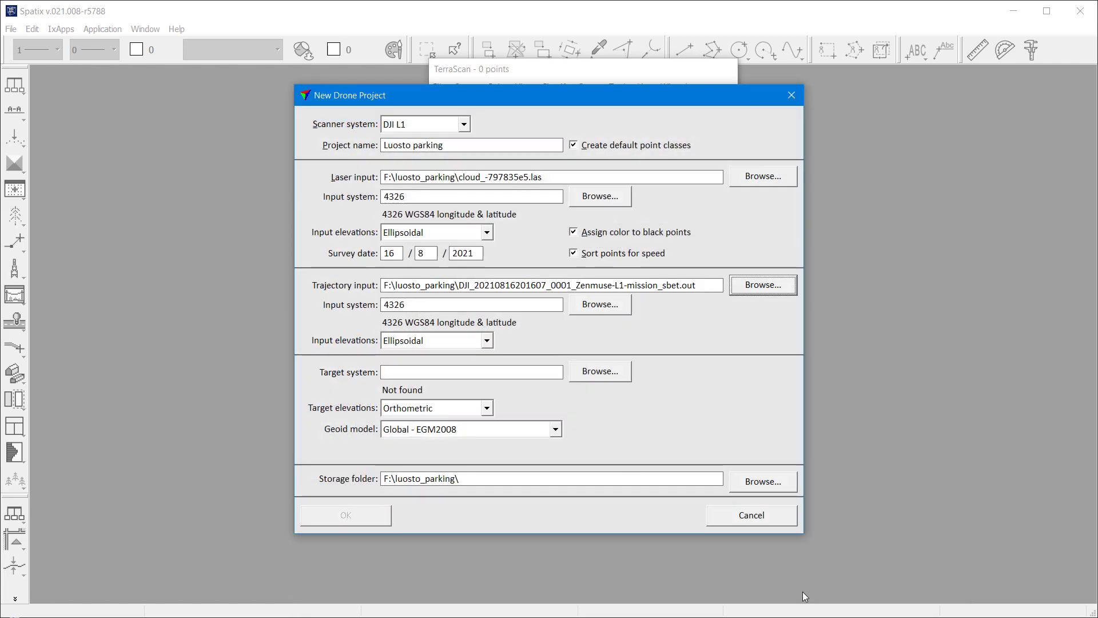
- Set target system ETRS89 / ETRS-GK27FIN with Finland - FIN2005 geoid and create the project
{"action": "left_click", "coordinate": [515, 374]}
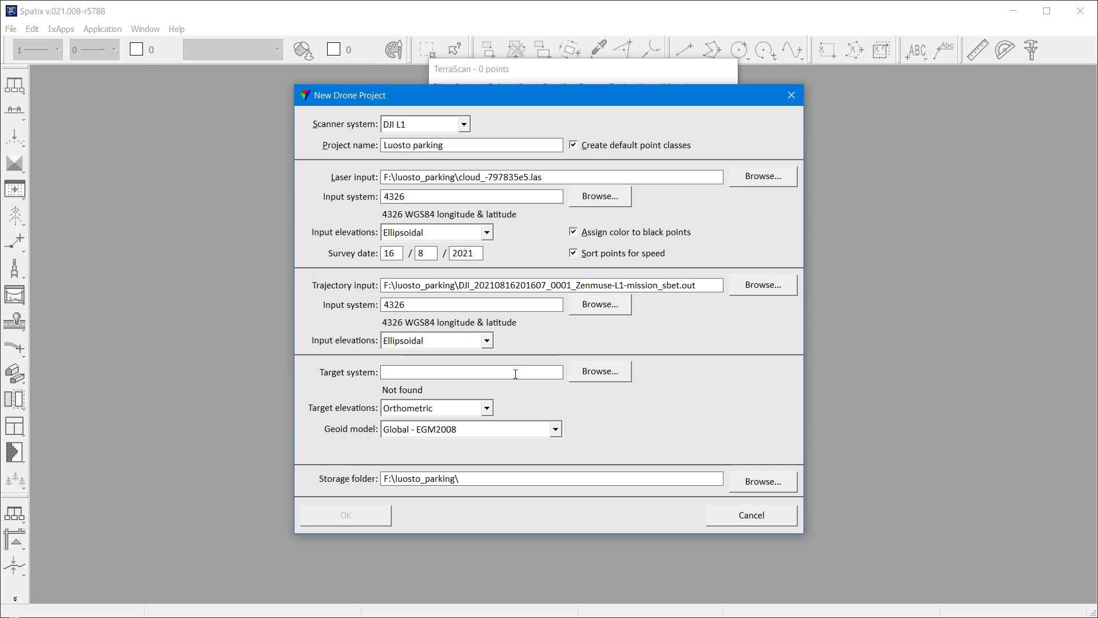
{"action": "type", "text": "-GK27"}
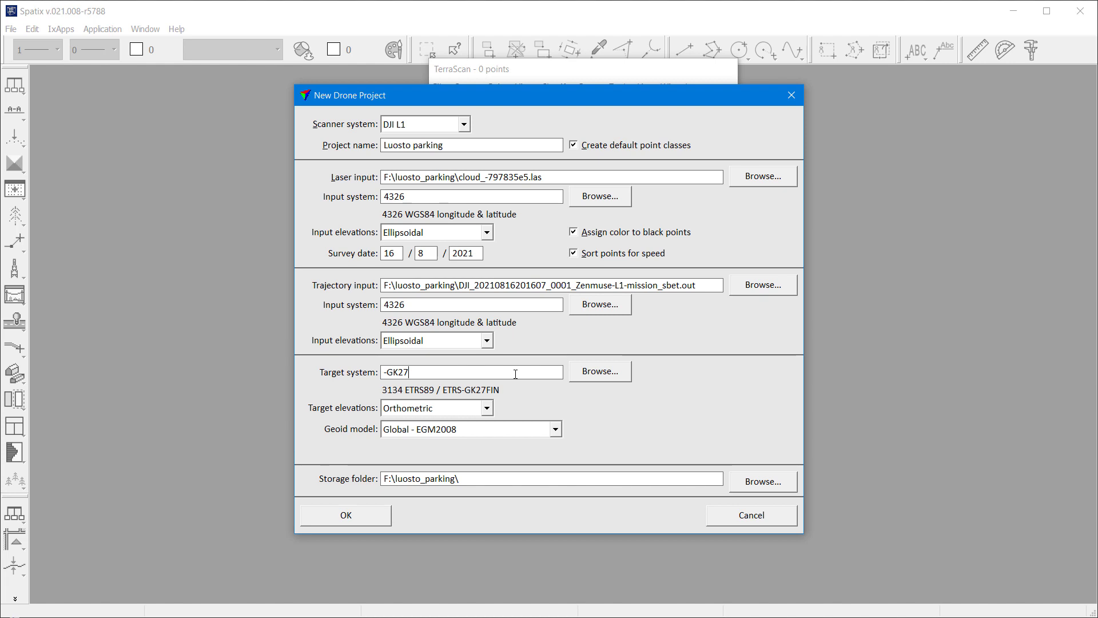
{"action": "key", "text": "Tab"}
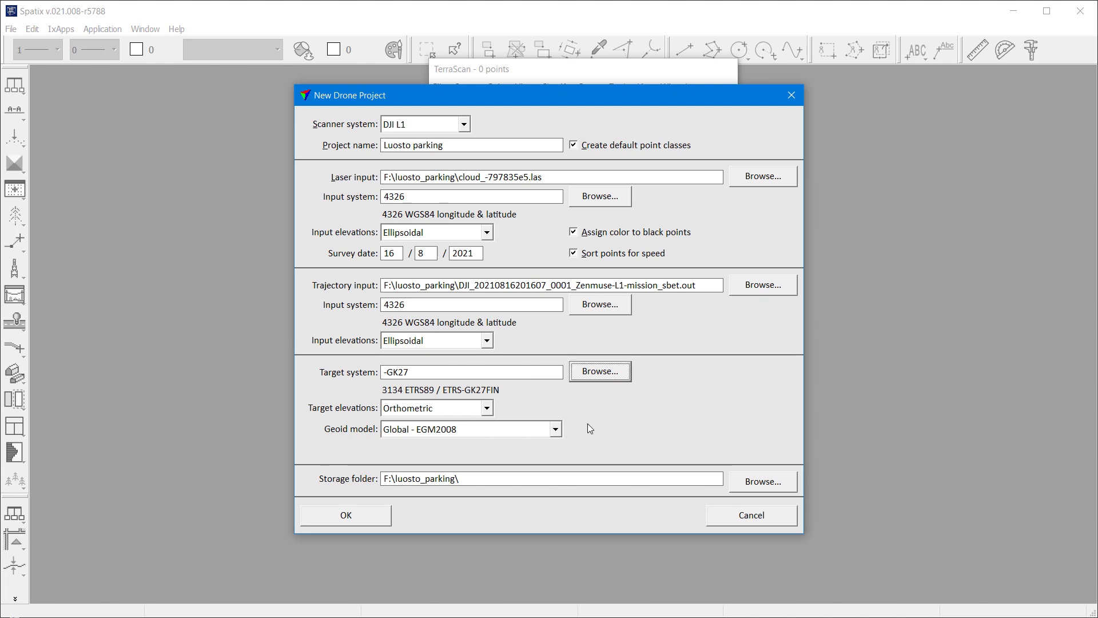
{"action": "left_click", "coordinate": [555, 430]}
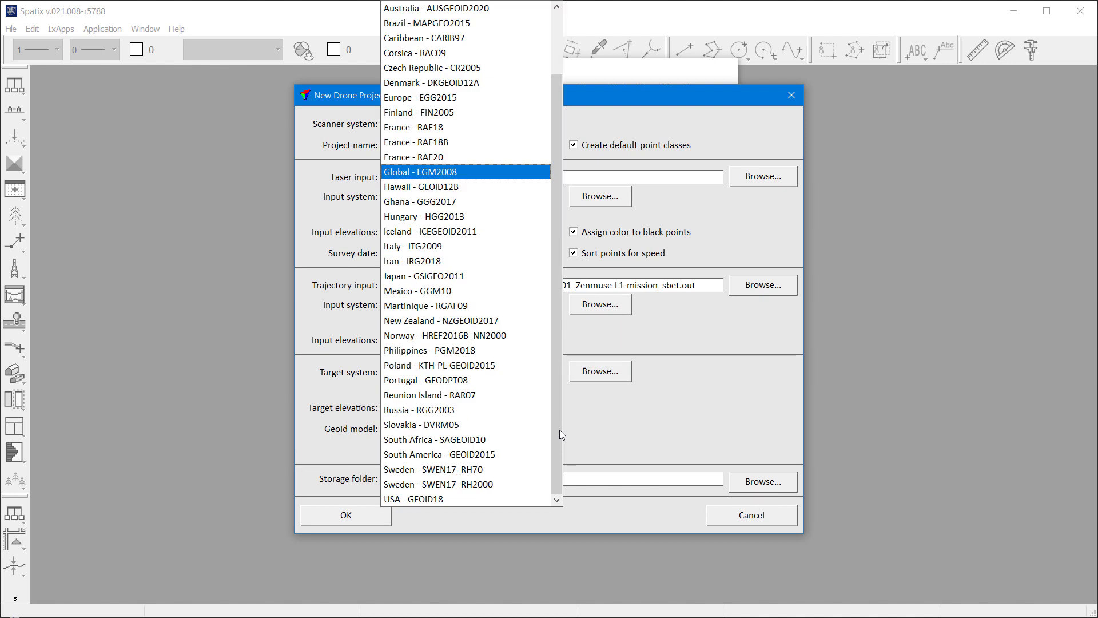
{"action": "left_click", "coordinate": [463, 113]}
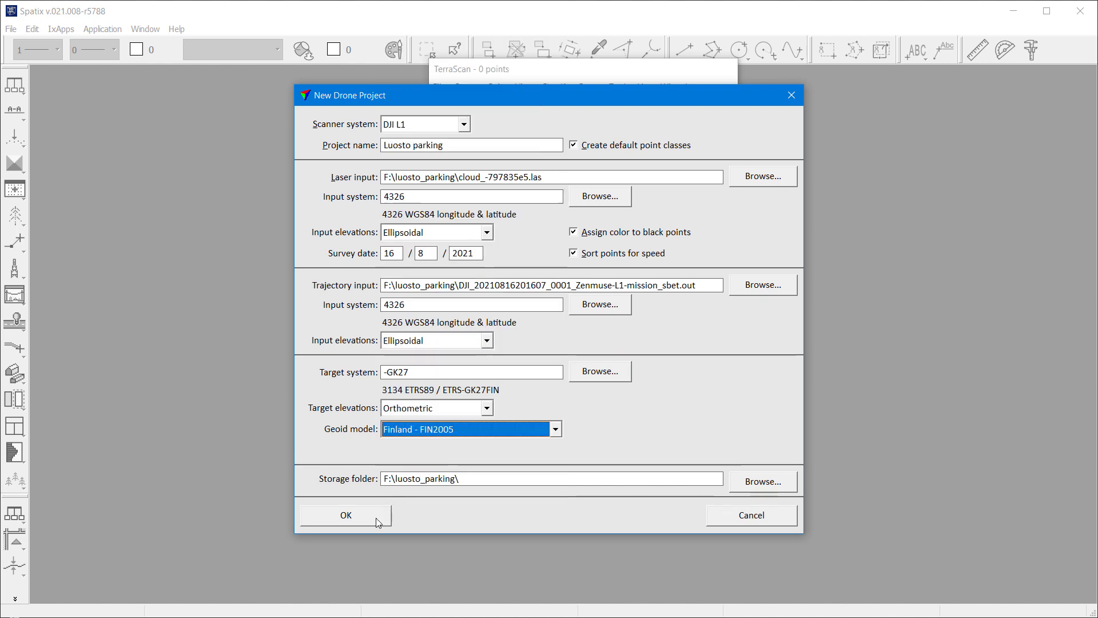
{"action": "left_click", "coordinate": [346, 515]}
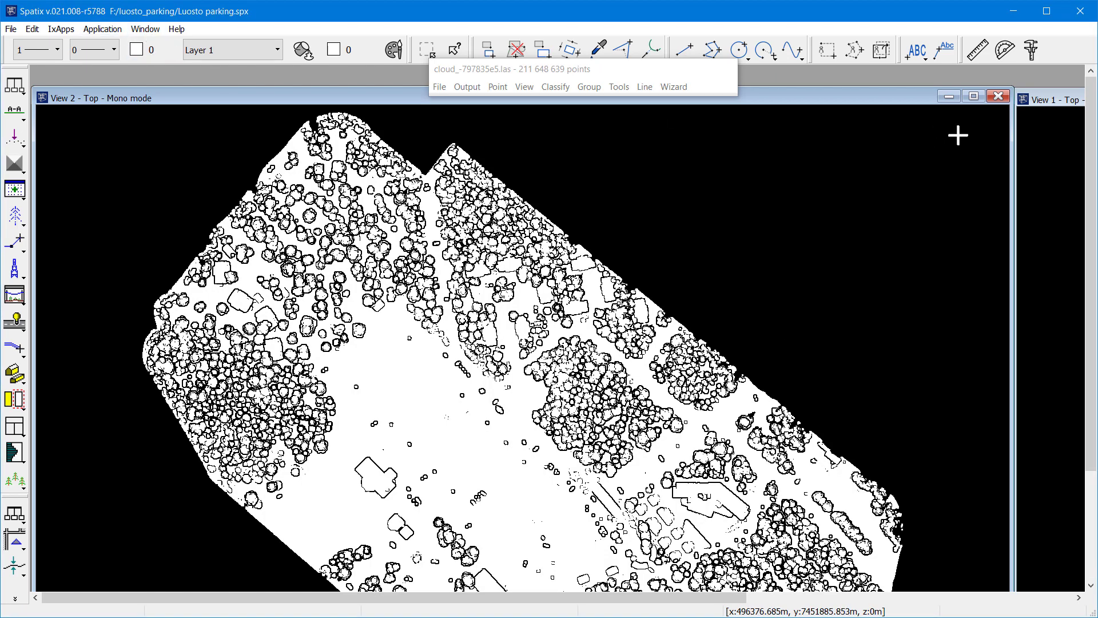
- Tile the two views side by side and colour View 1 points by RGB
{"action": "left_click", "coordinate": [145, 29]}
{"action": "left_click", "coordinate": [155, 85]}
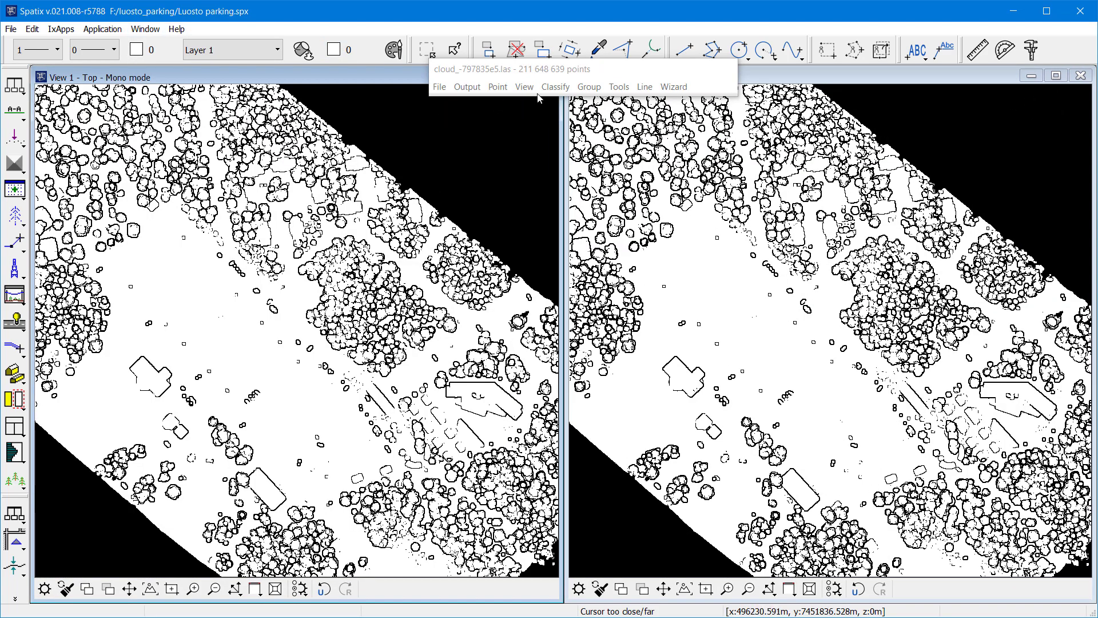
{"action": "left_click", "coordinate": [525, 87]}
{"action": "left_click", "coordinate": [558, 224]}
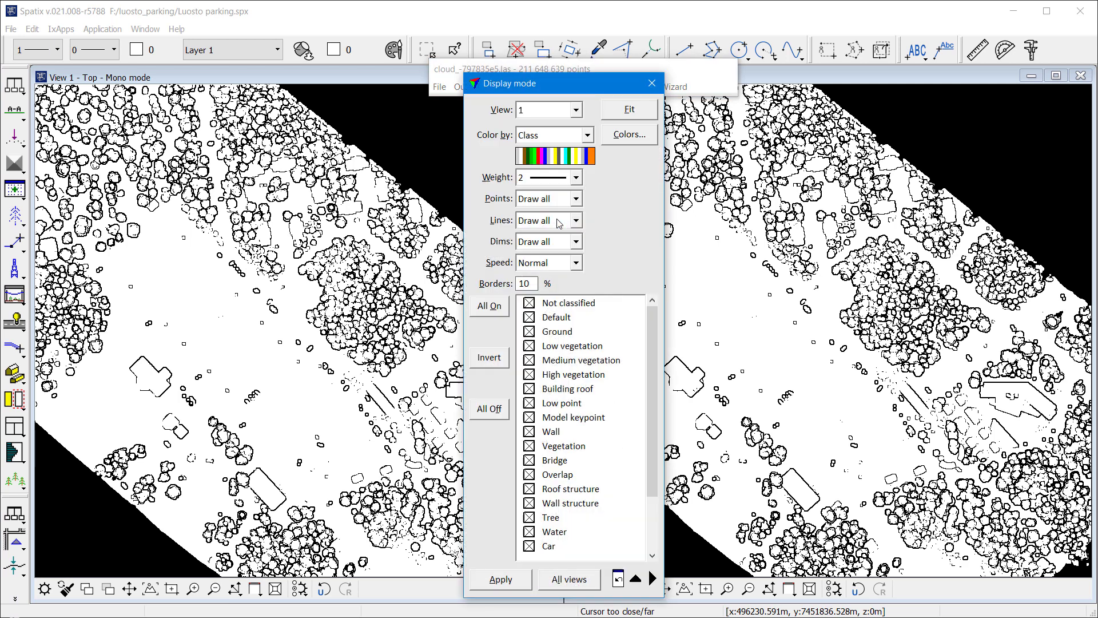
{"action": "left_click", "coordinate": [588, 137]}
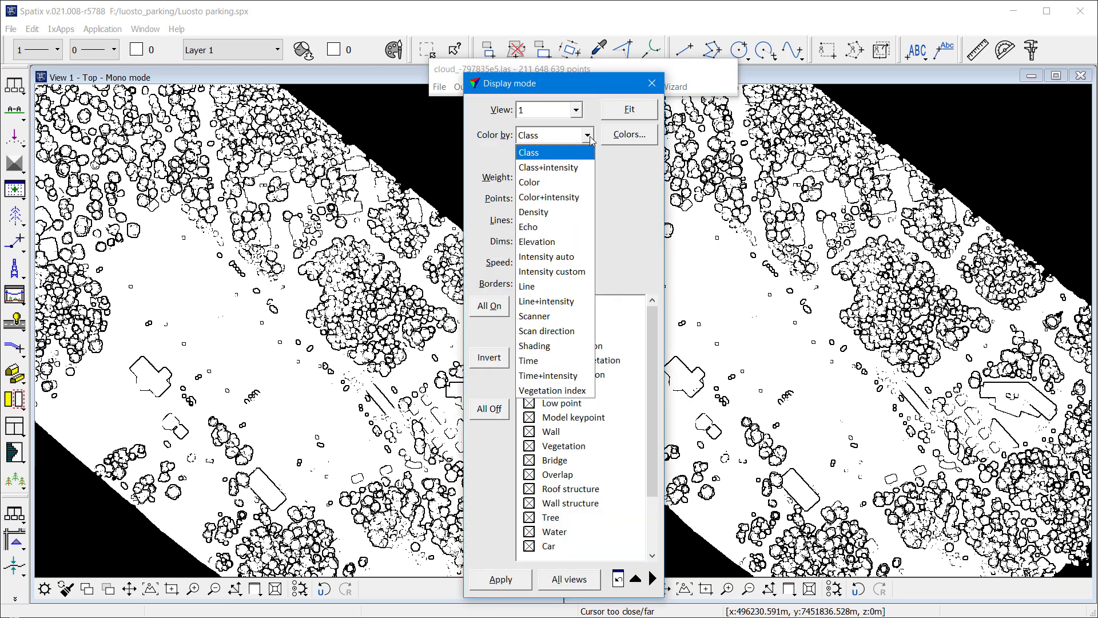
{"action": "left_click", "coordinate": [549, 182]}
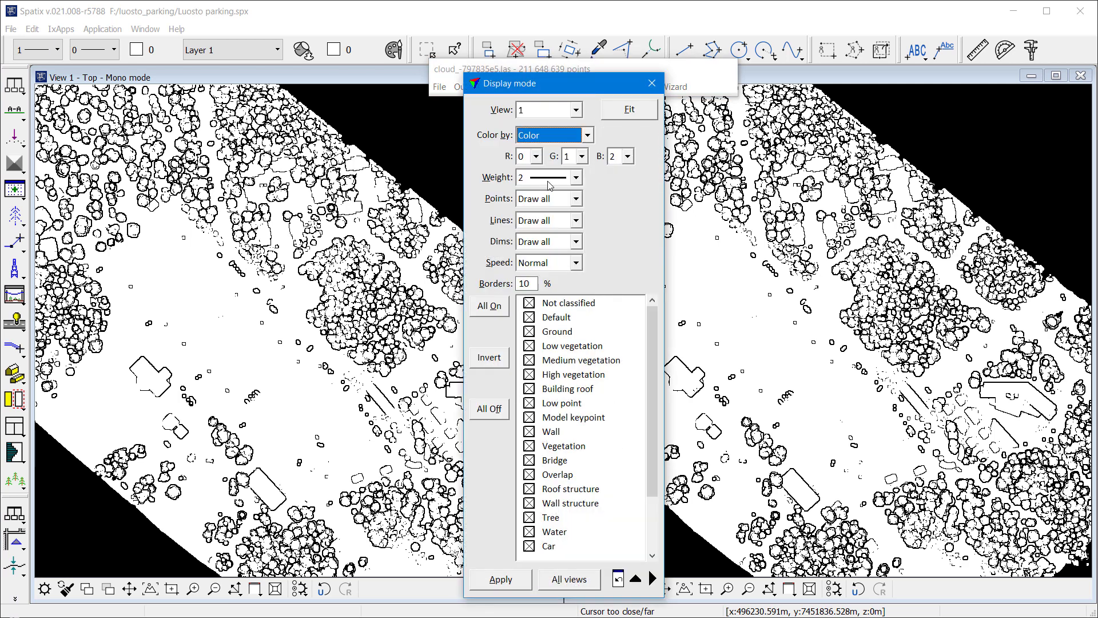
{"action": "left_click", "coordinate": [517, 578]}
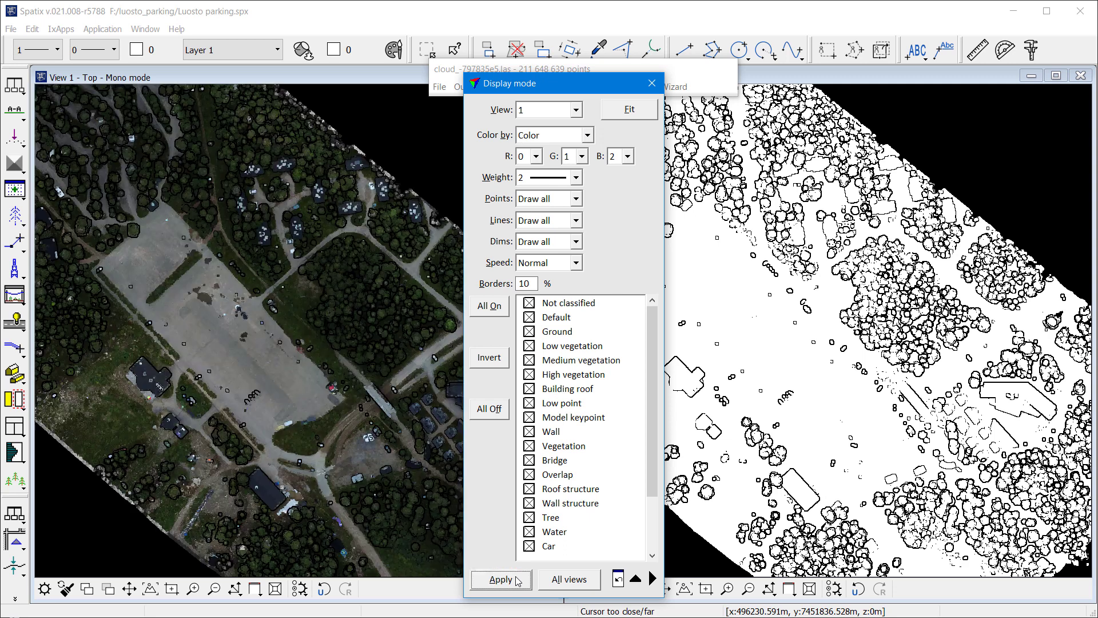
{"action": "left_click", "coordinate": [652, 83]}
- Zoom View 1 out to the whole cloud, then in on the parking lot
{"action": "left_click", "coordinate": [215, 589]}
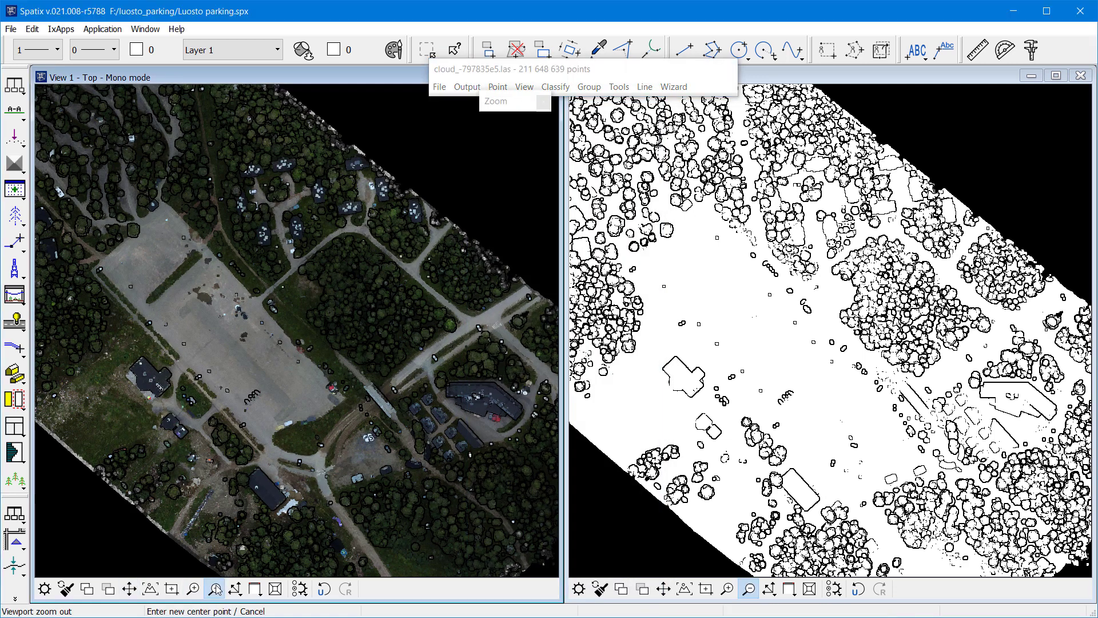
{"action": "left_click", "coordinate": [309, 370]}
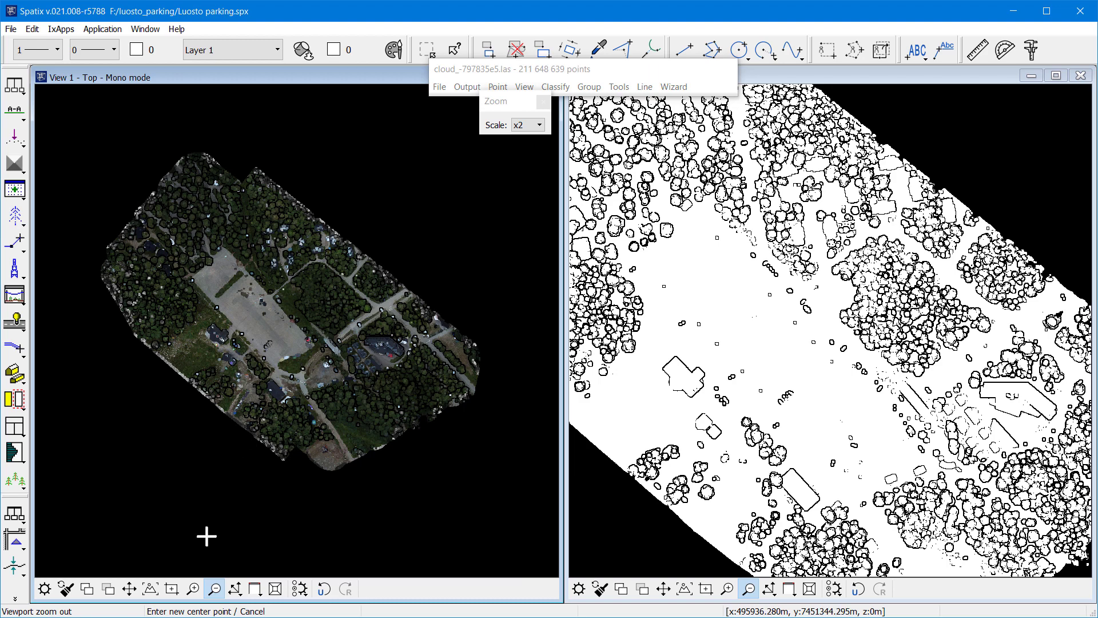
{"action": "left_click", "coordinate": [194, 589]}
{"action": "left_click", "coordinate": [312, 279]}
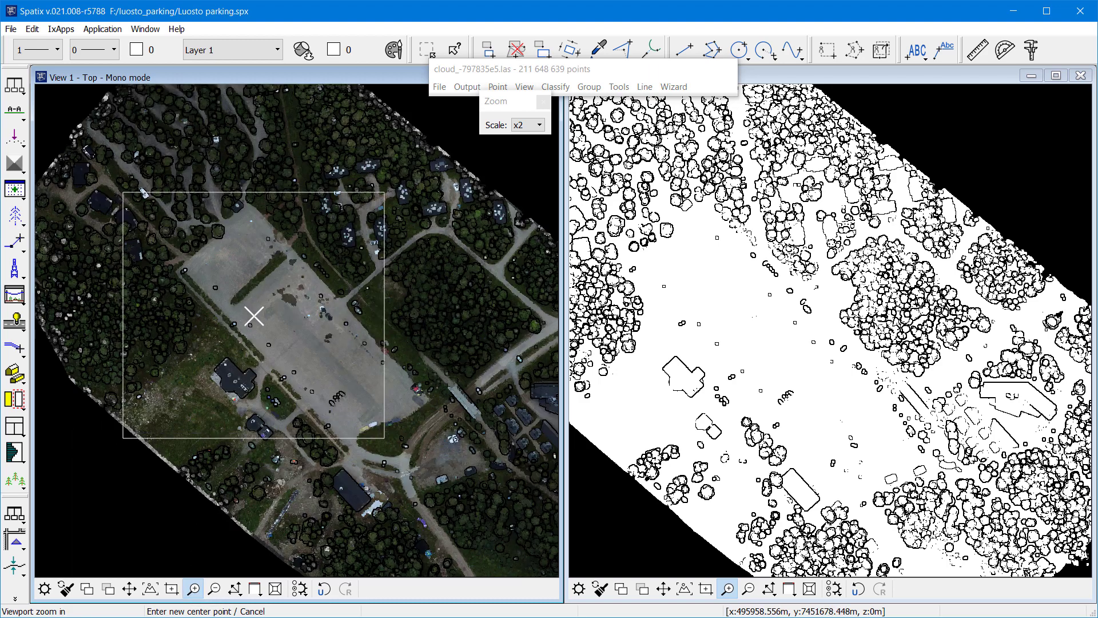
{"action": "left_click", "coordinate": [316, 341]}
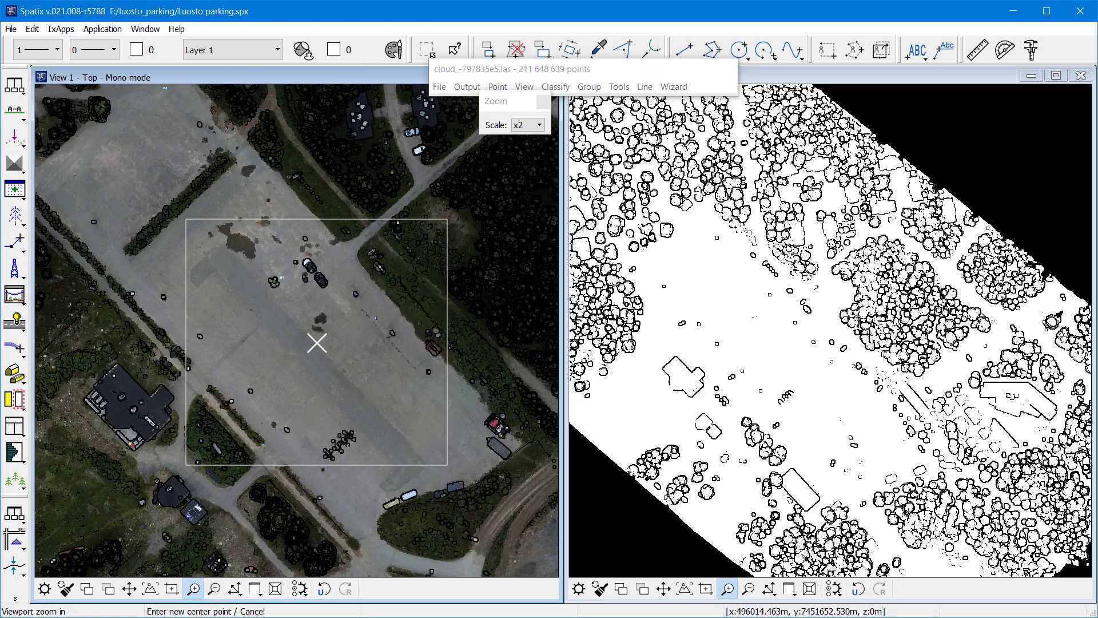
{"action": "left_click", "coordinate": [316, 342]}
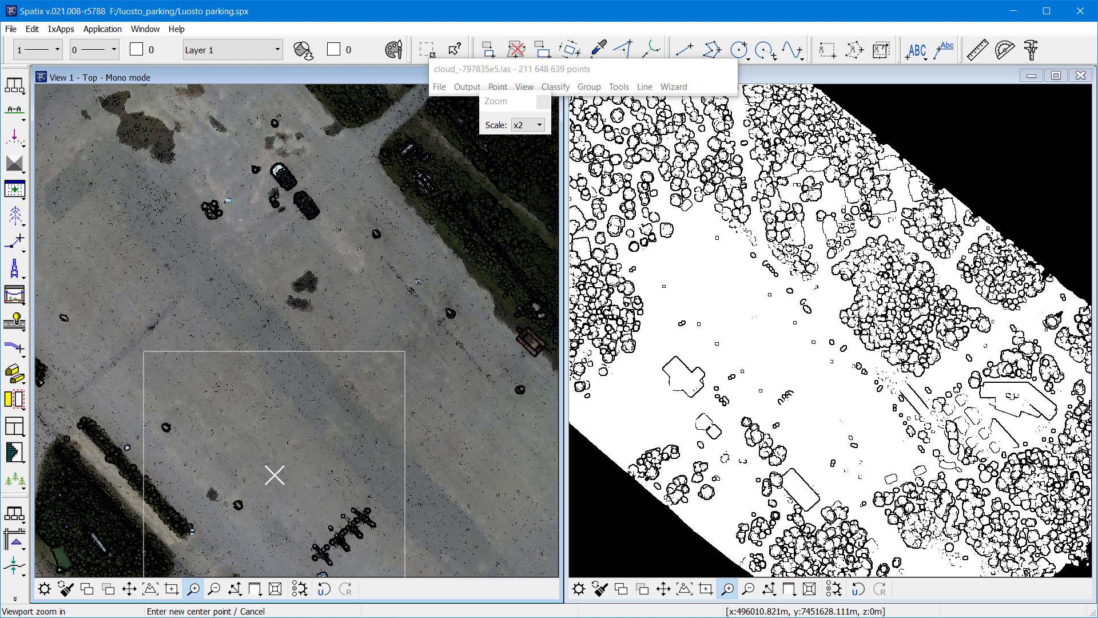
- Rotate View 1 to an oblique angle over the parking lot and re-zoom on it
{"action": "left_click", "coordinate": [235, 590]}
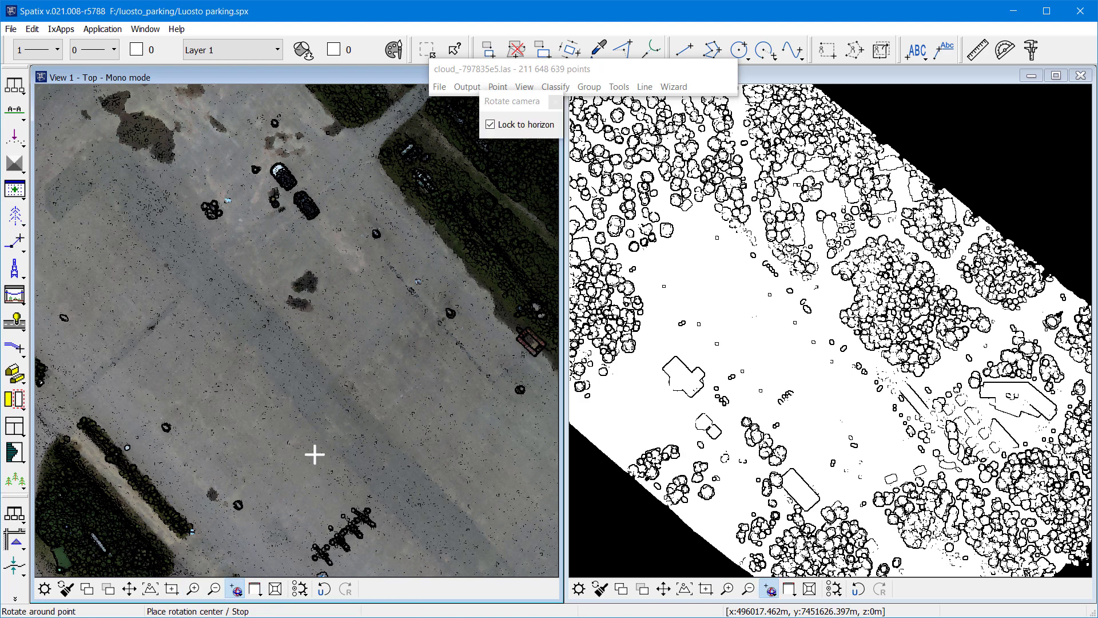
{"action": "left_click", "coordinate": [307, 389]}
{"action": "left_click_drag", "start_coordinate": [412, 513], "coordinate": [306, 456]}
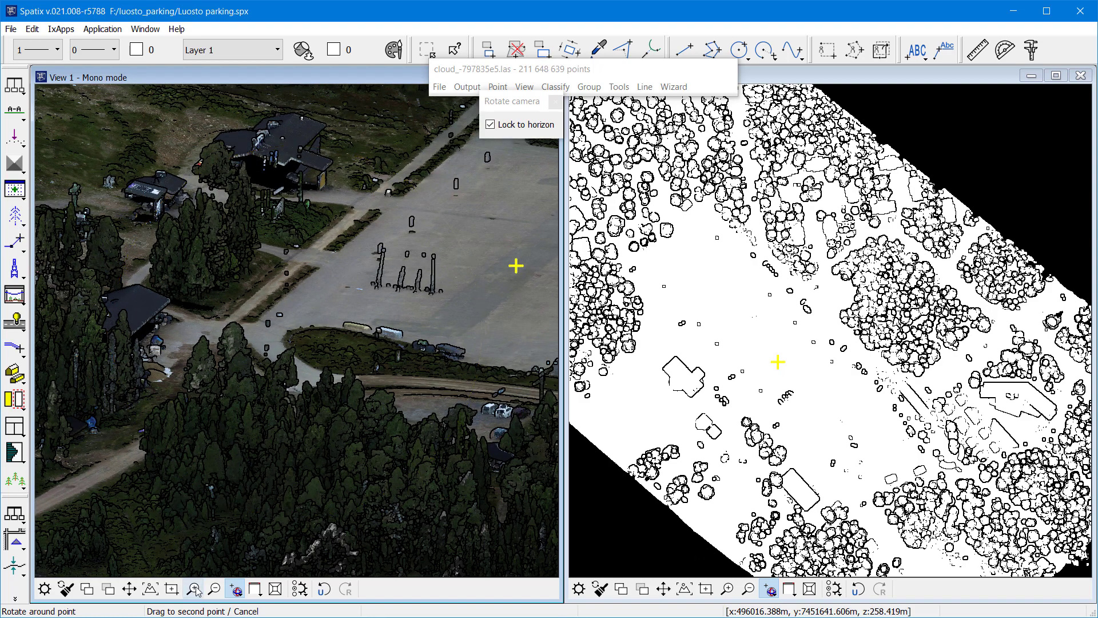
{"action": "left_click", "coordinate": [214, 589]}
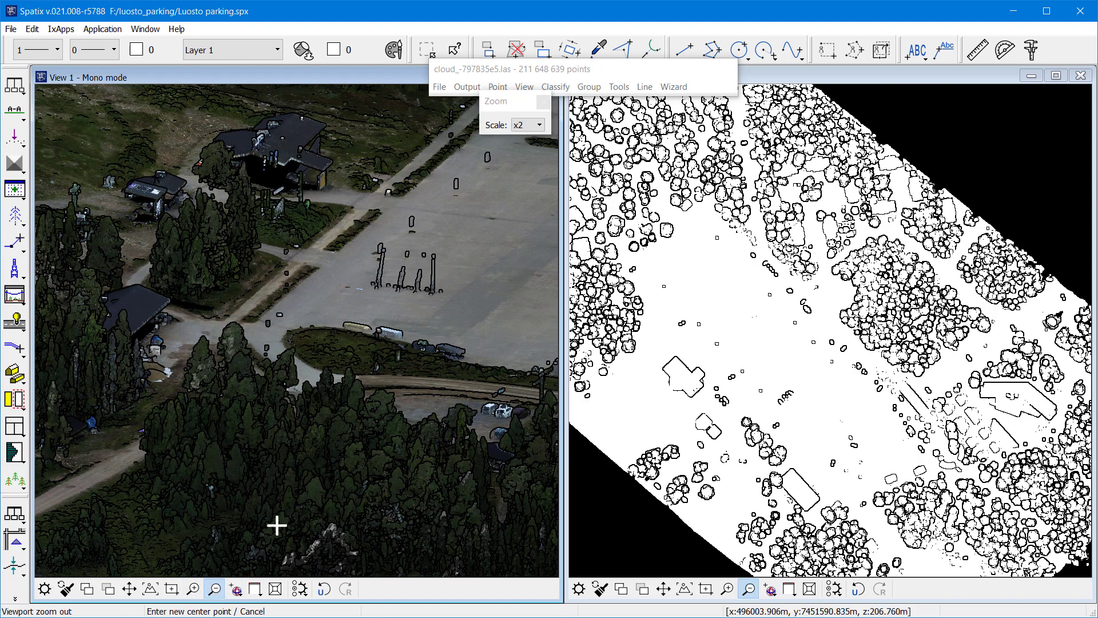
{"action": "left_click", "coordinate": [473, 321]}
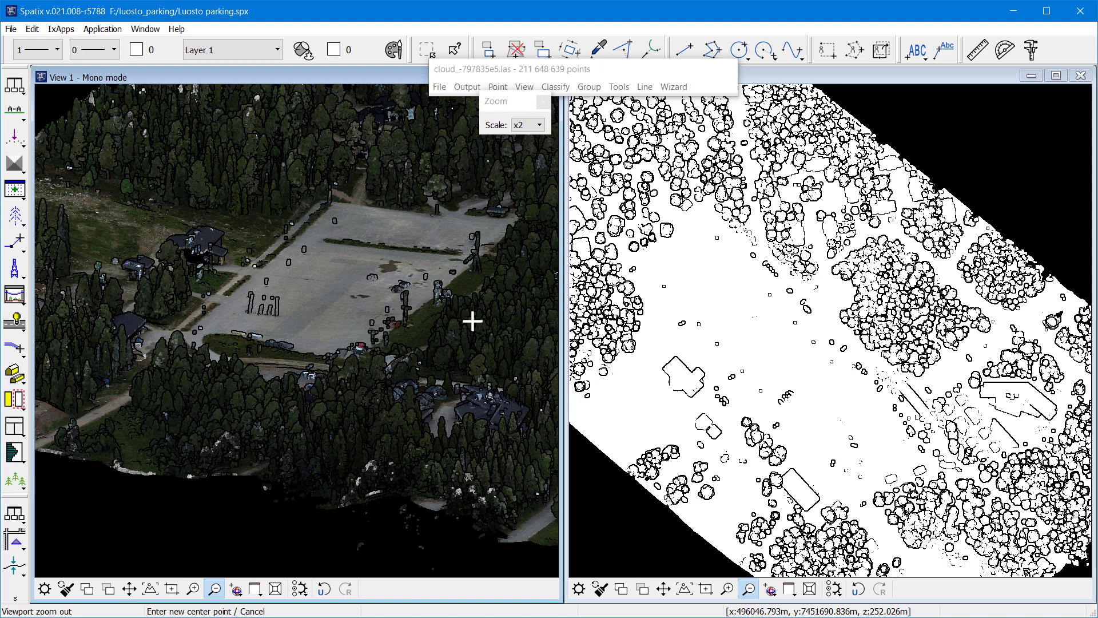
{"action": "left_click", "coordinate": [194, 589]}
{"action": "left_click", "coordinate": [301, 304]}
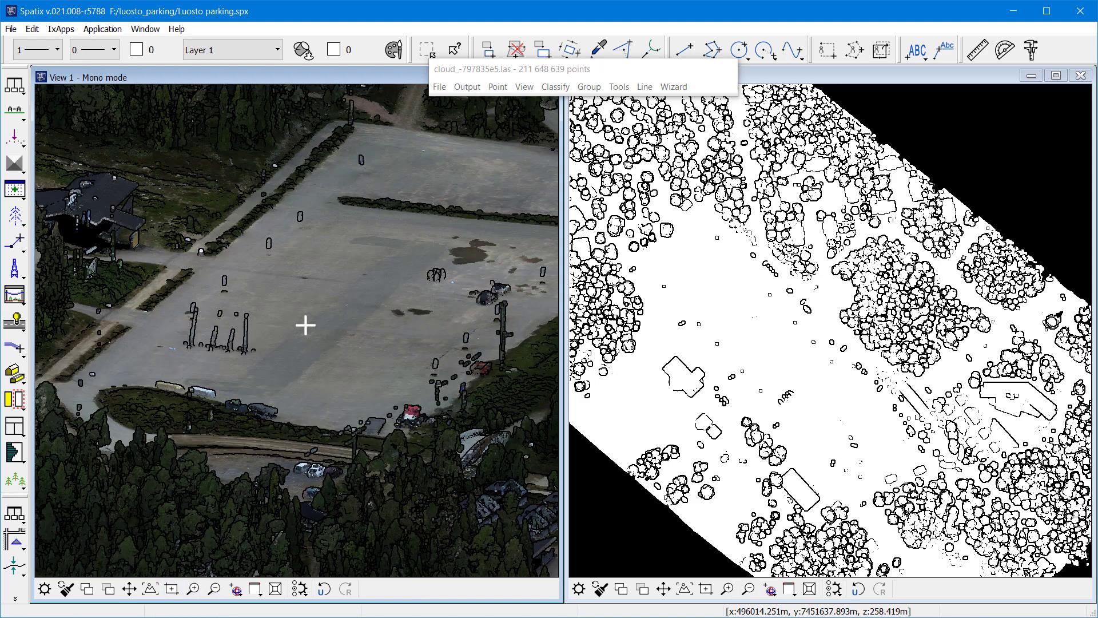
- Review the point cloud's RGB colour histograms
{"action": "left_click", "coordinate": [530, 88]}
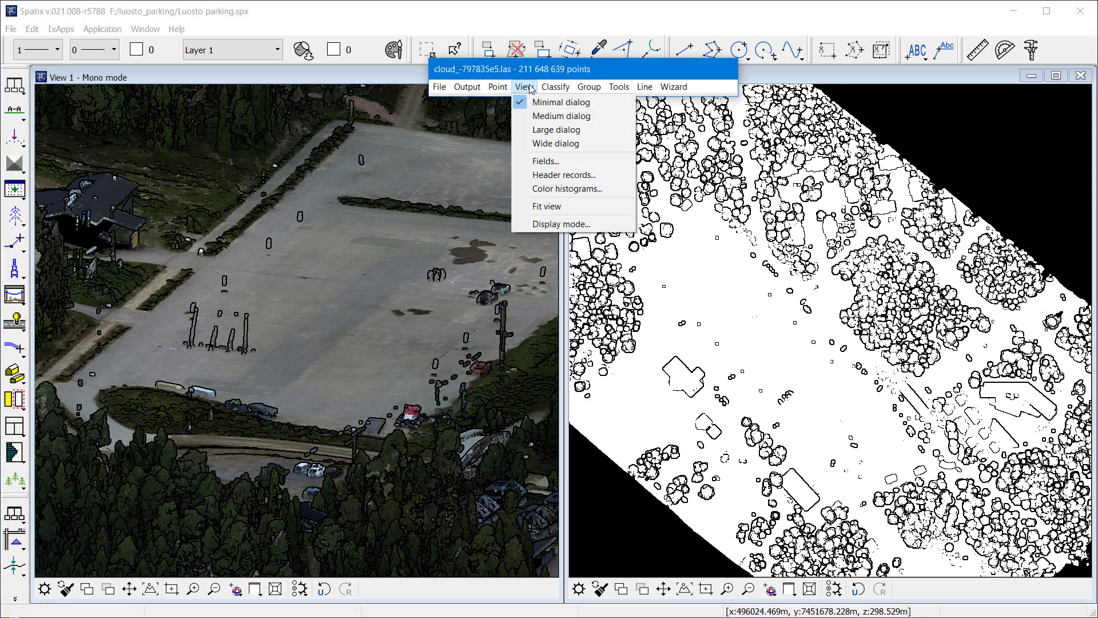
{"action": "left_click", "coordinate": [546, 191]}
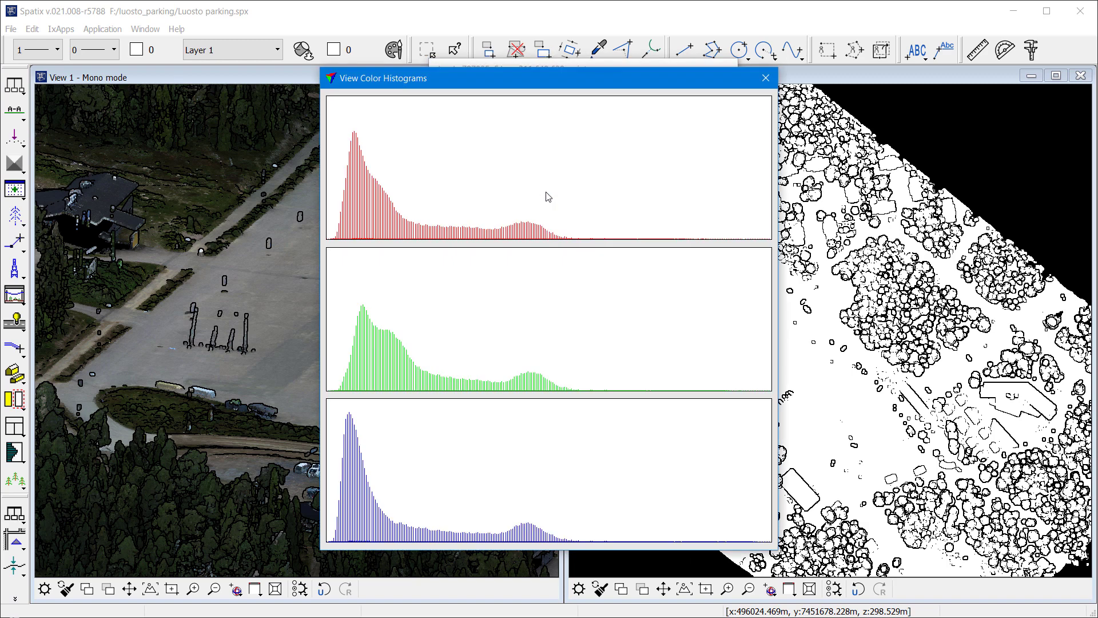
{"action": "left_click", "coordinate": [765, 79]}
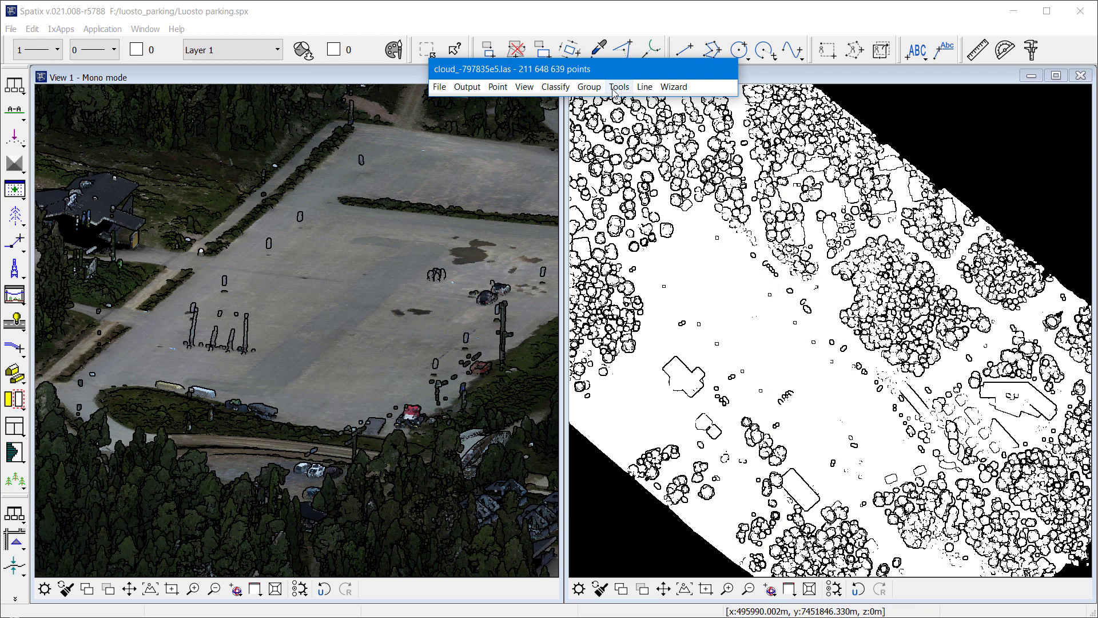
- Increase the brightness of all point colours by 50 percent for any class
{"action": "left_click", "coordinate": [617, 87]}
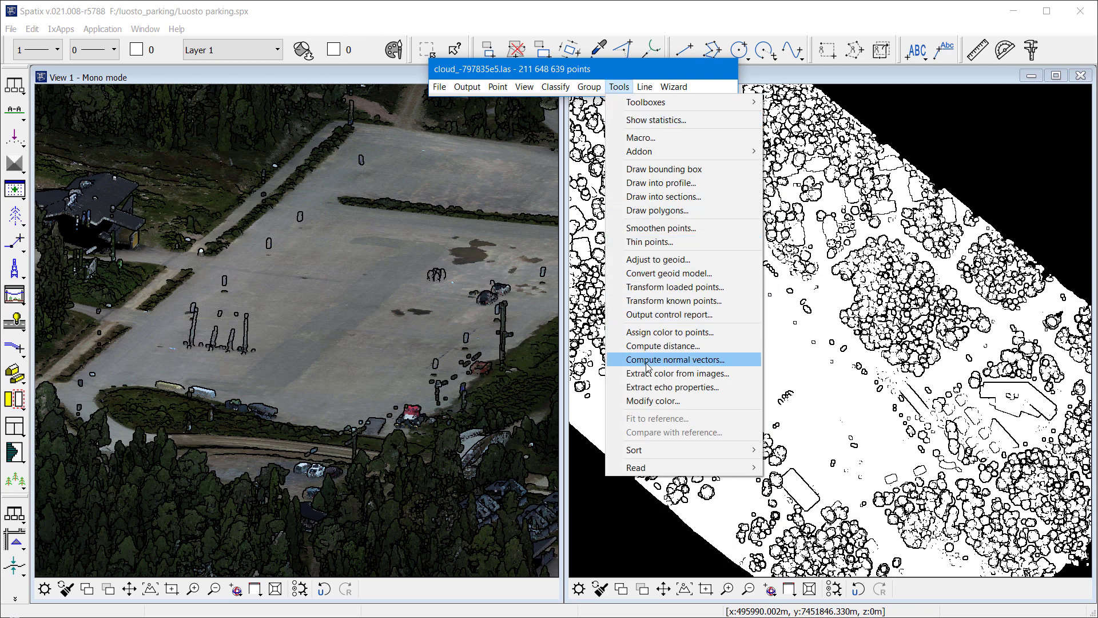
{"action": "left_click", "coordinate": [653, 402]}
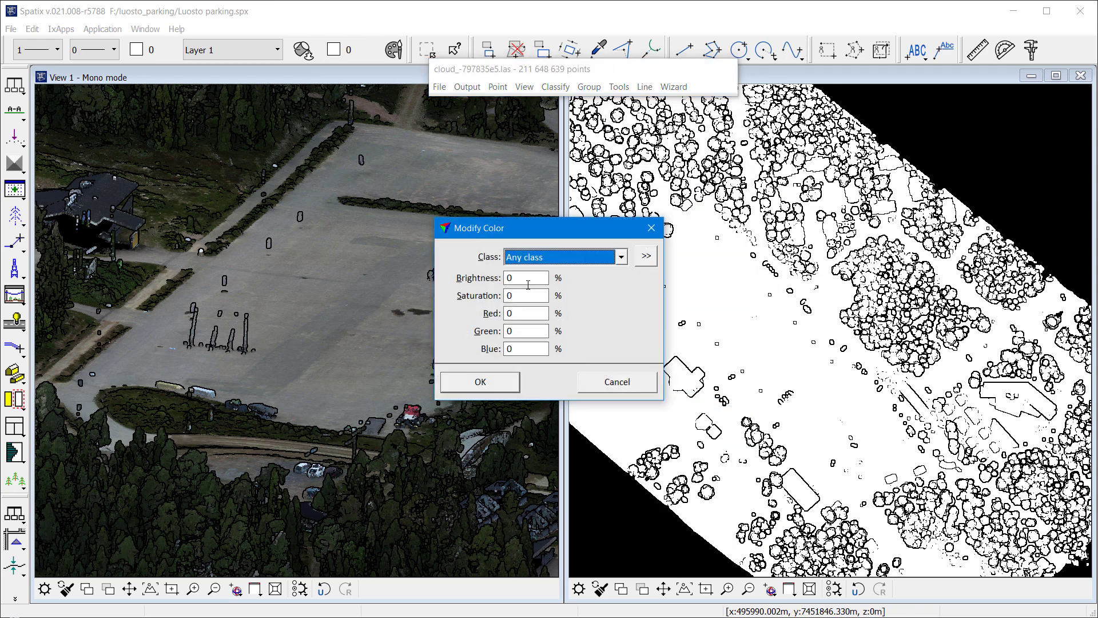
{"action": "key", "text": "Tab"}
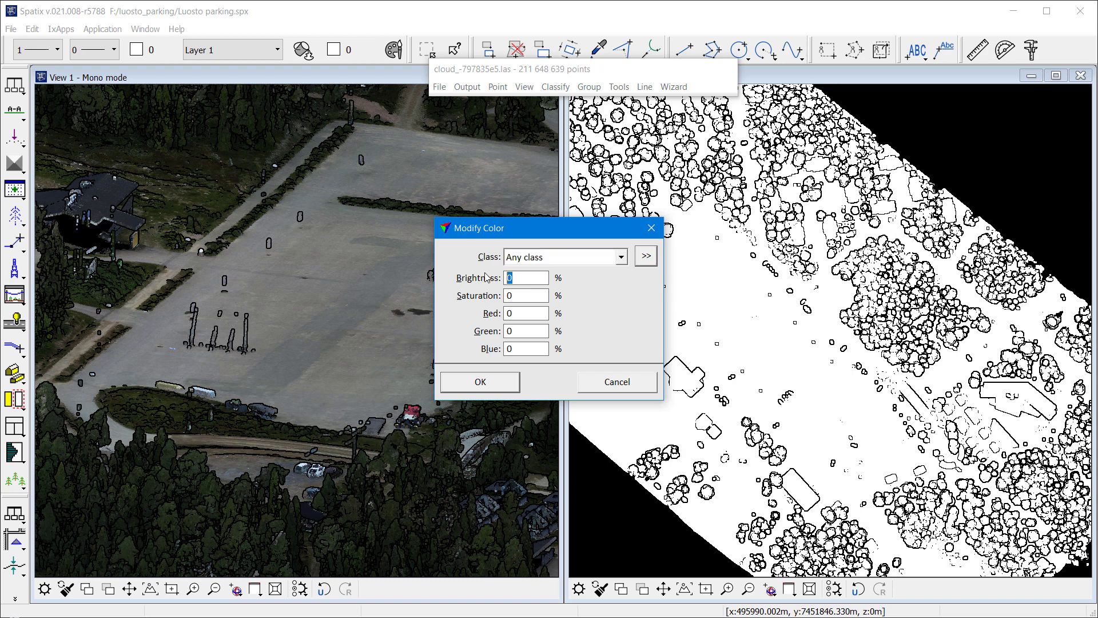
{"action": "type", "text": "50"}
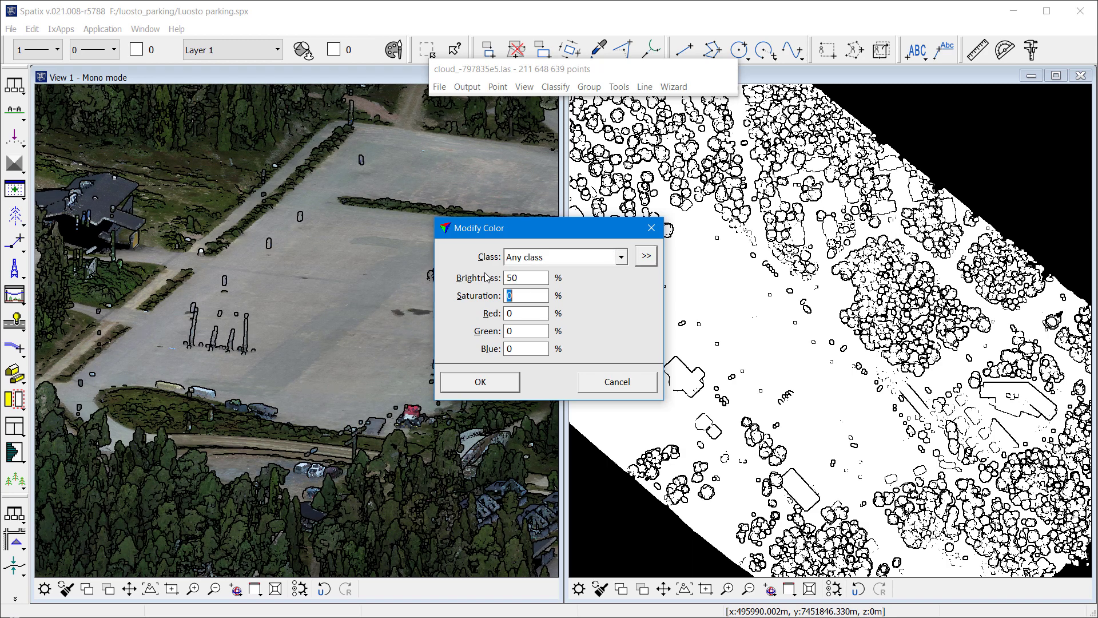
{"action": "left_click", "coordinate": [490, 383]}
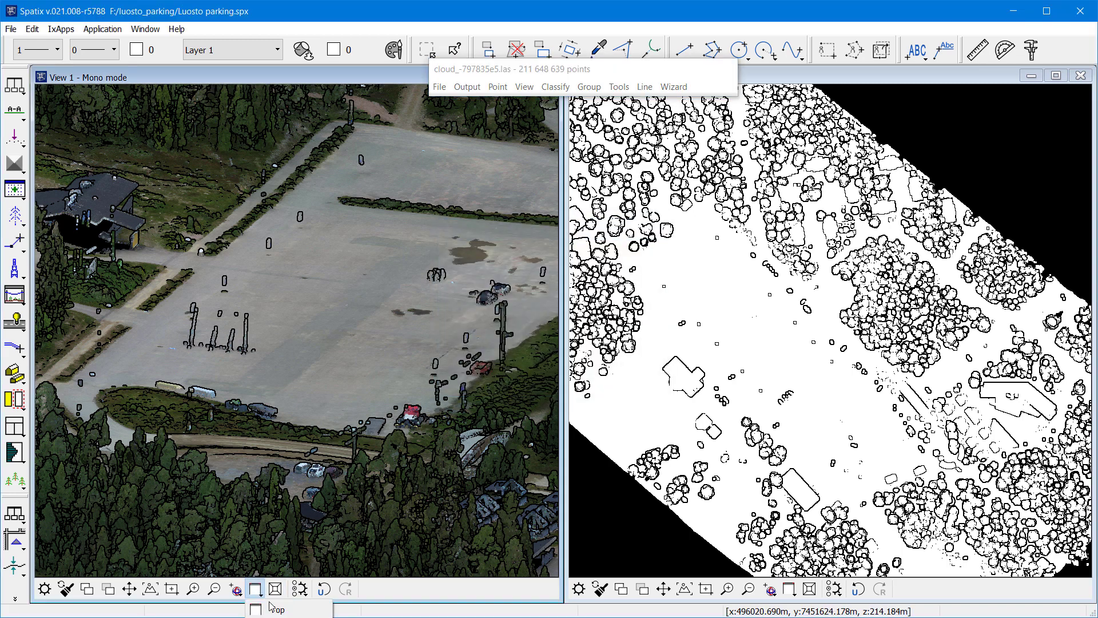
- Switch View 1 to top, zoom out, and draw a vertical section across the whole area into View 2
{"action": "left_click", "coordinate": [256, 590]}
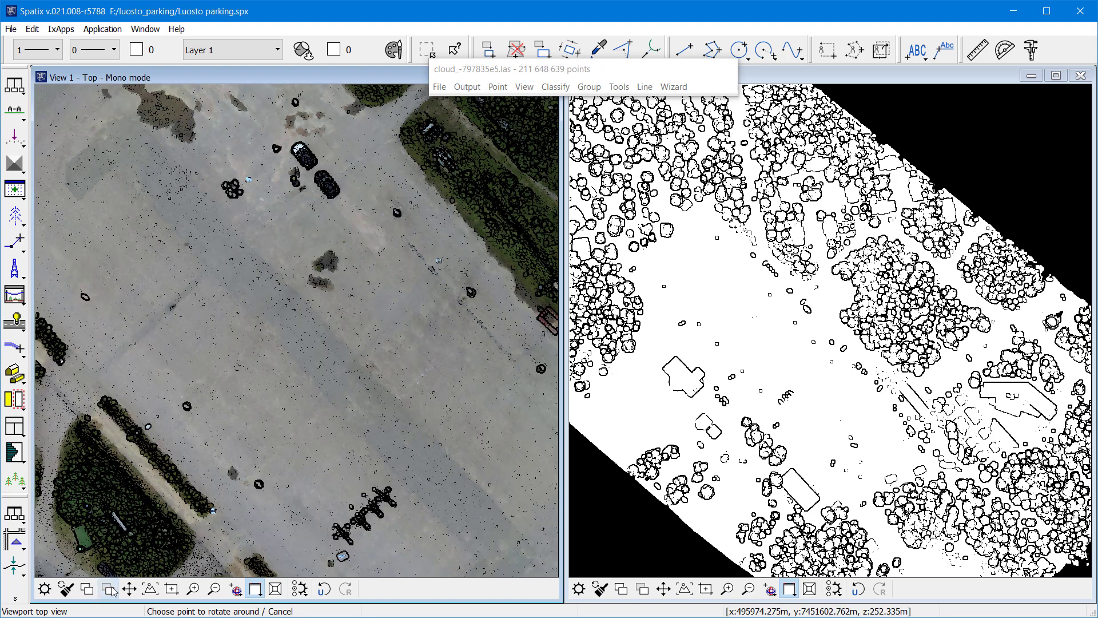
{"action": "left_click", "coordinate": [214, 589]}
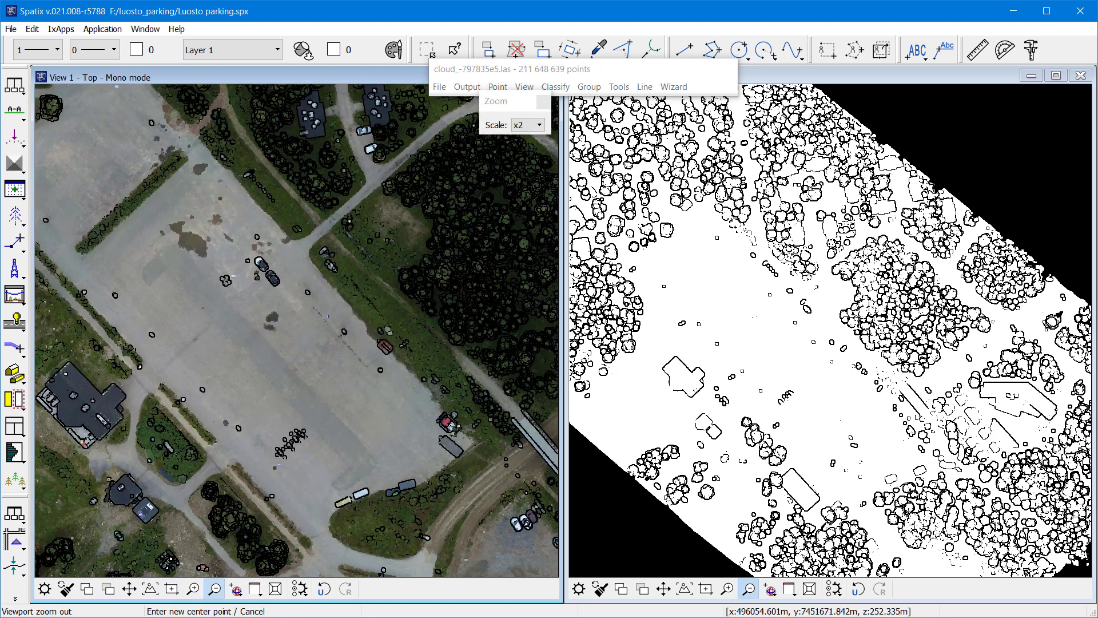
{"action": "left_click", "coordinate": [376, 289]}
{"action": "left_click", "coordinate": [375, 291]}
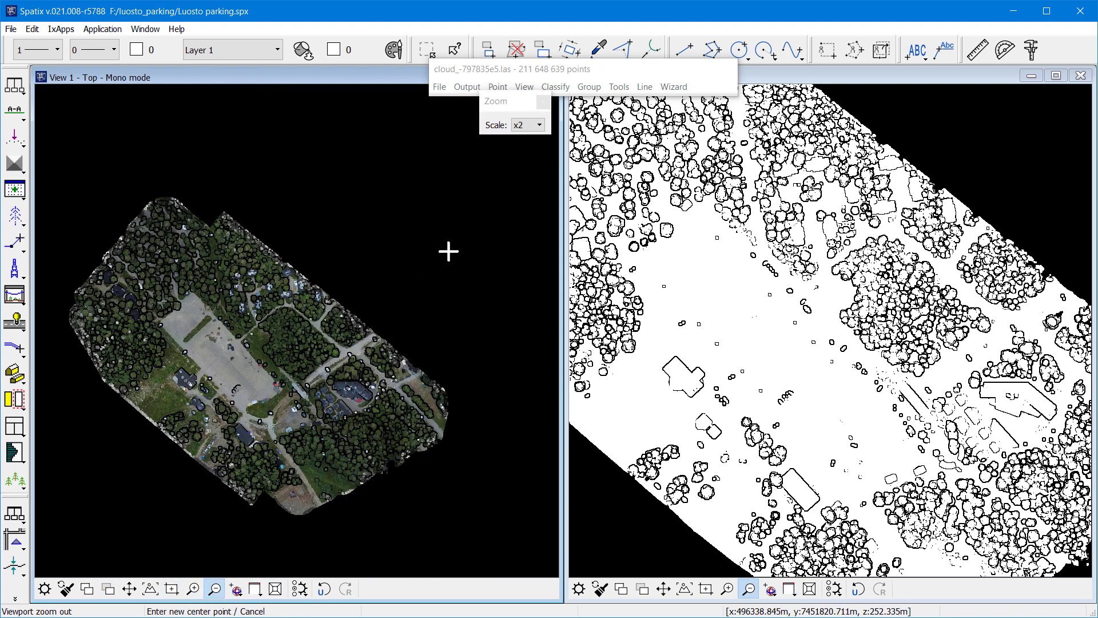
{"action": "left_click", "coordinate": [14, 113]}
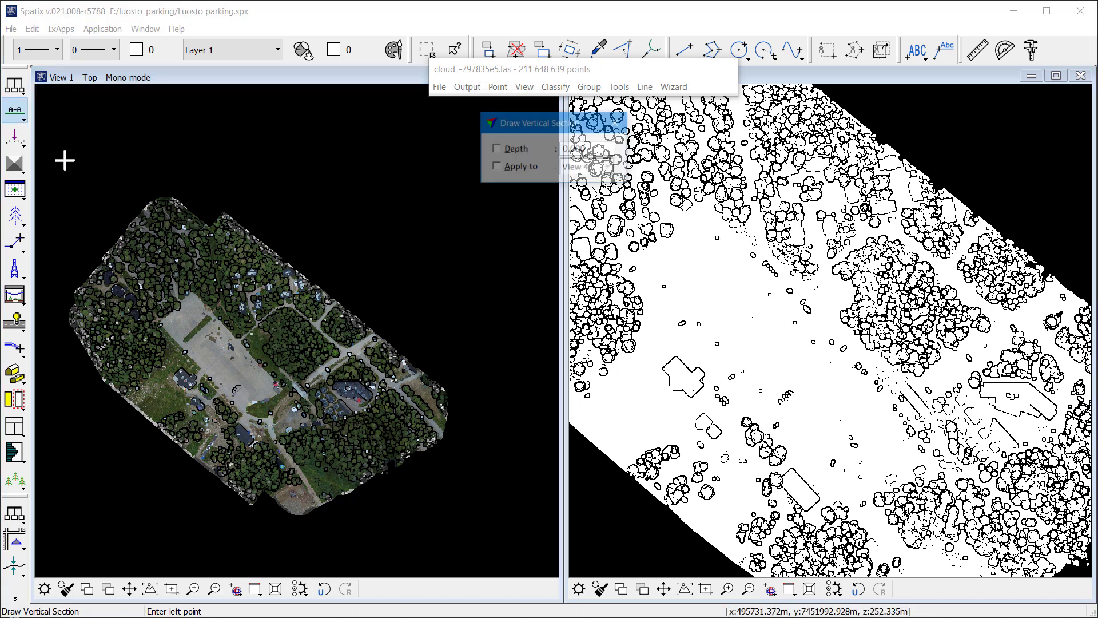
{"action": "left_click", "coordinate": [98, 237]}
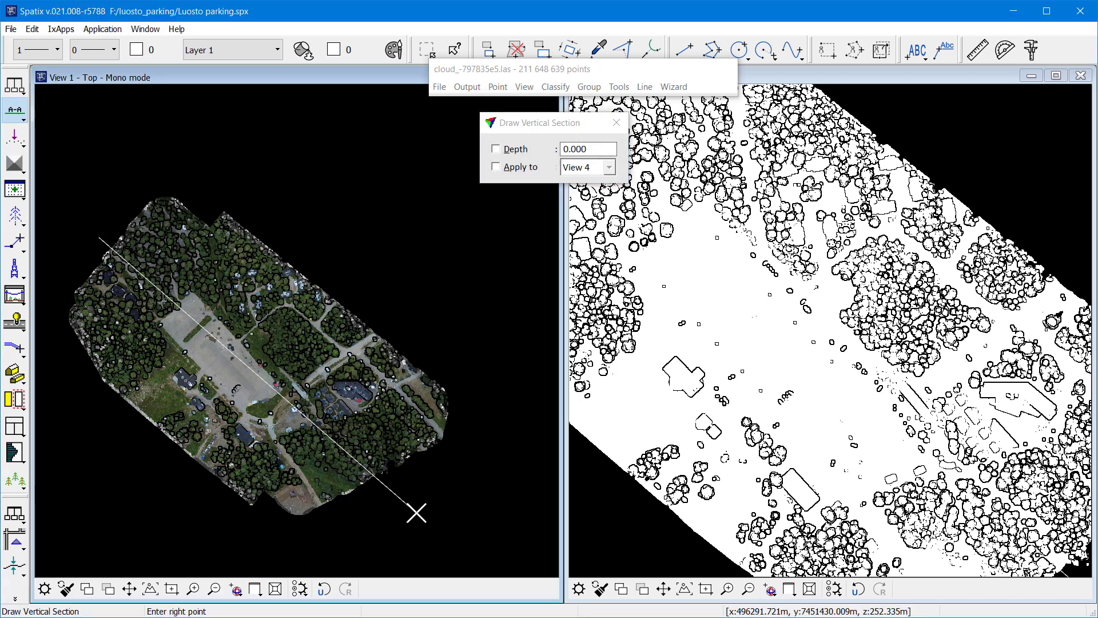
{"action": "left_click", "coordinate": [416, 510]}
{"action": "left_click", "coordinate": [409, 347]}
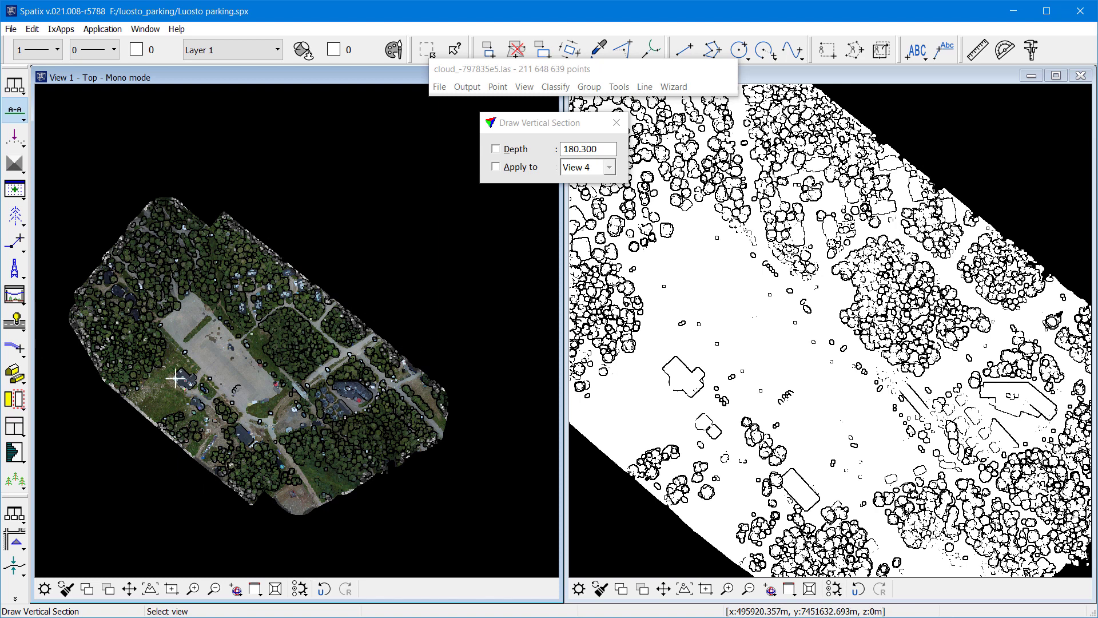
{"action": "left_click", "coordinate": [701, 381]}
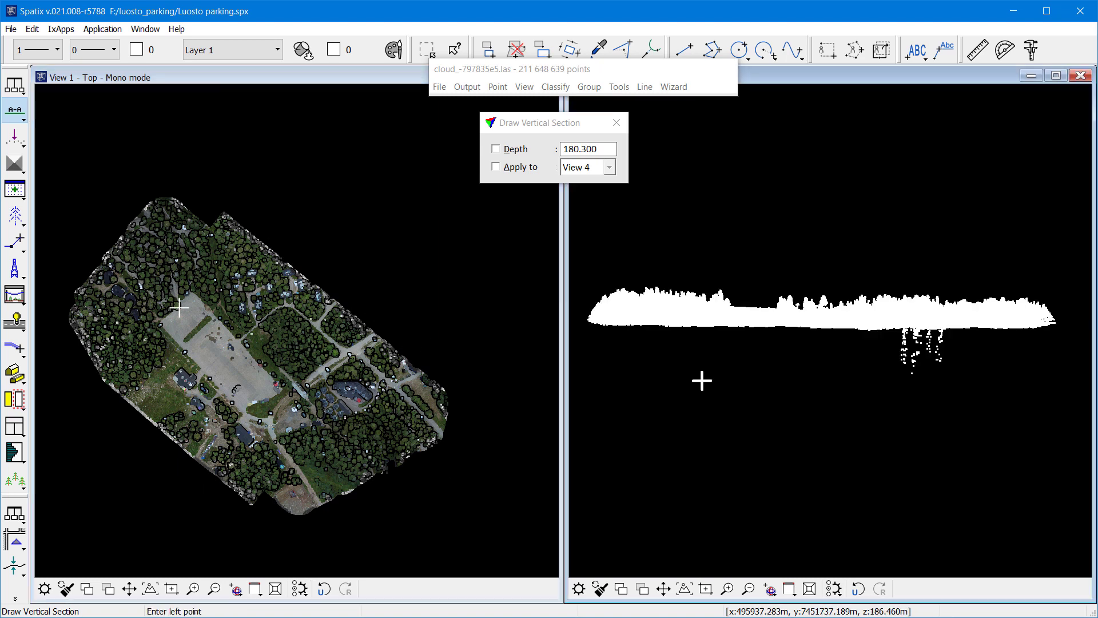
- Zoom the section profile in on the stray points below ground
{"action": "left_click", "coordinate": [727, 589]}
{"action": "left_click", "coordinate": [908, 363]}
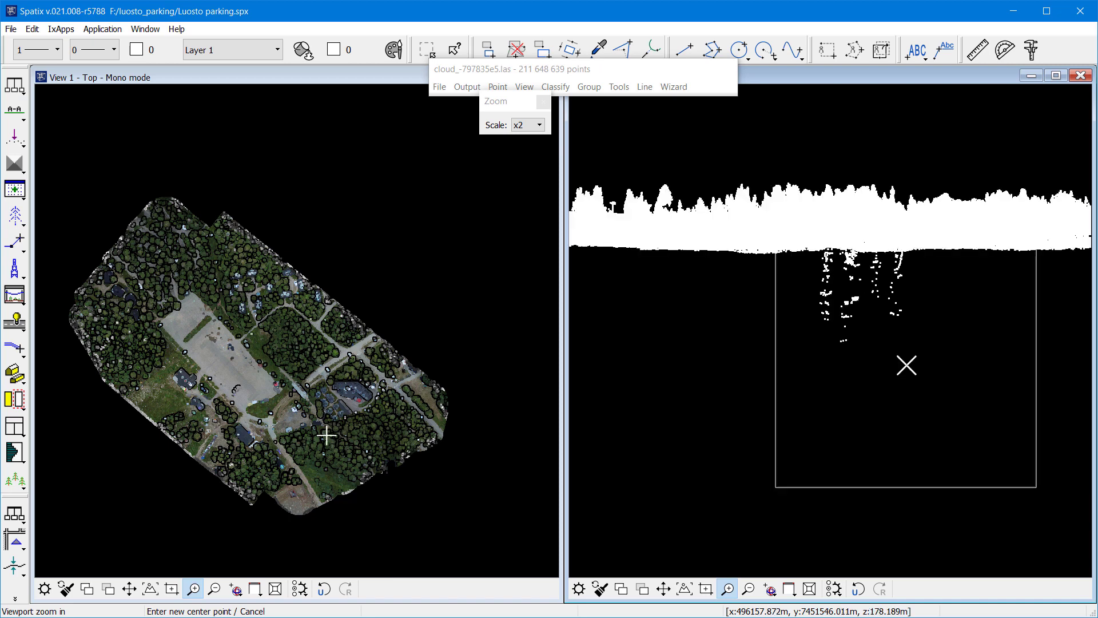
{"action": "left_click", "coordinate": [887, 300]}
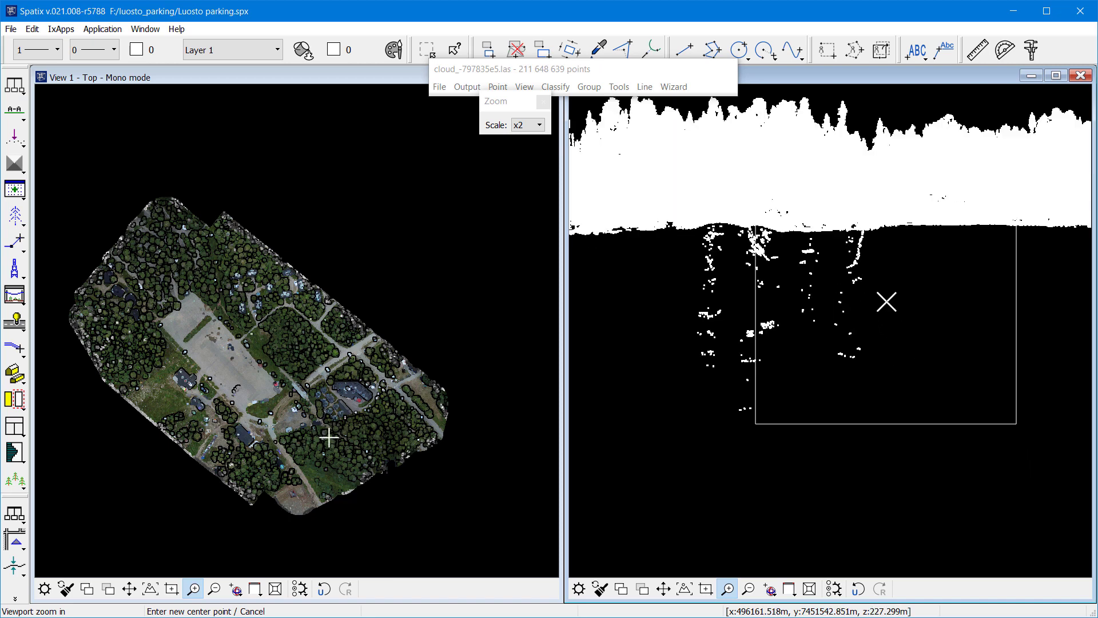
{"action": "left_click", "coordinate": [791, 311]}
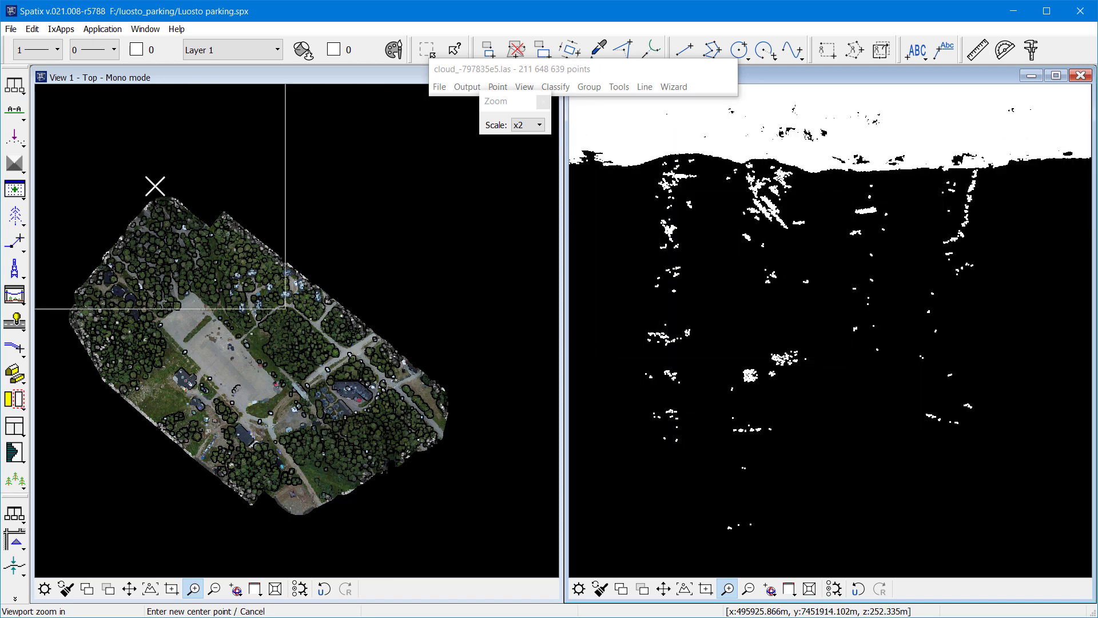
{"action": "left_click", "coordinate": [15, 164]}
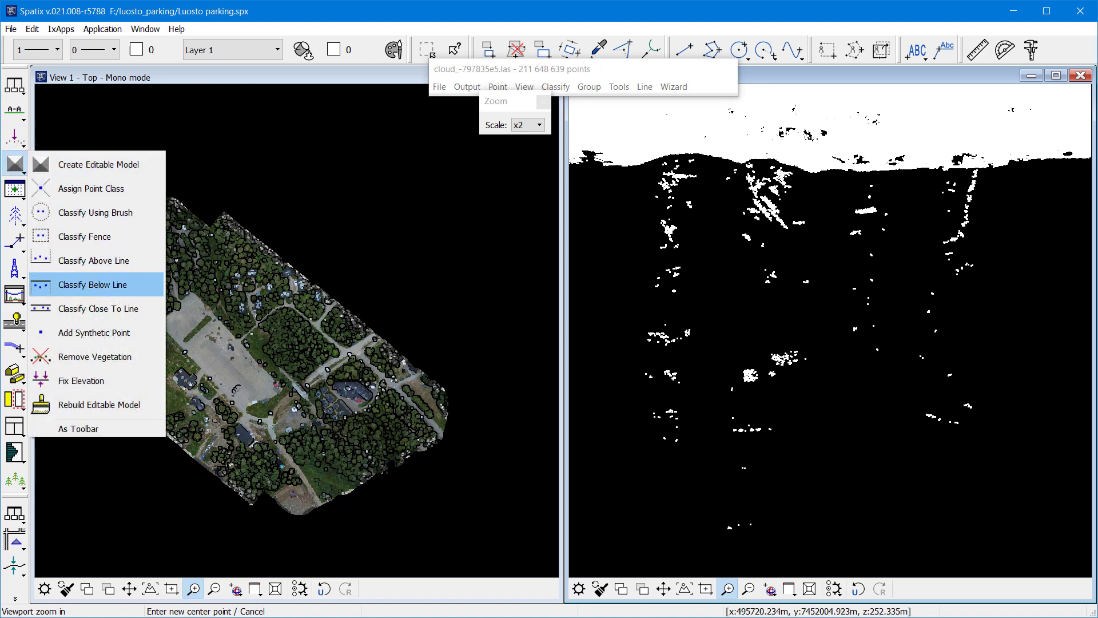
- Classify points below a line under the ground surface as class 7 Low point
{"action": "left_click", "coordinate": [101, 285]}
{"action": "left_click", "coordinate": [557, 150]}
{"action": "left_click", "coordinate": [559, 167]}
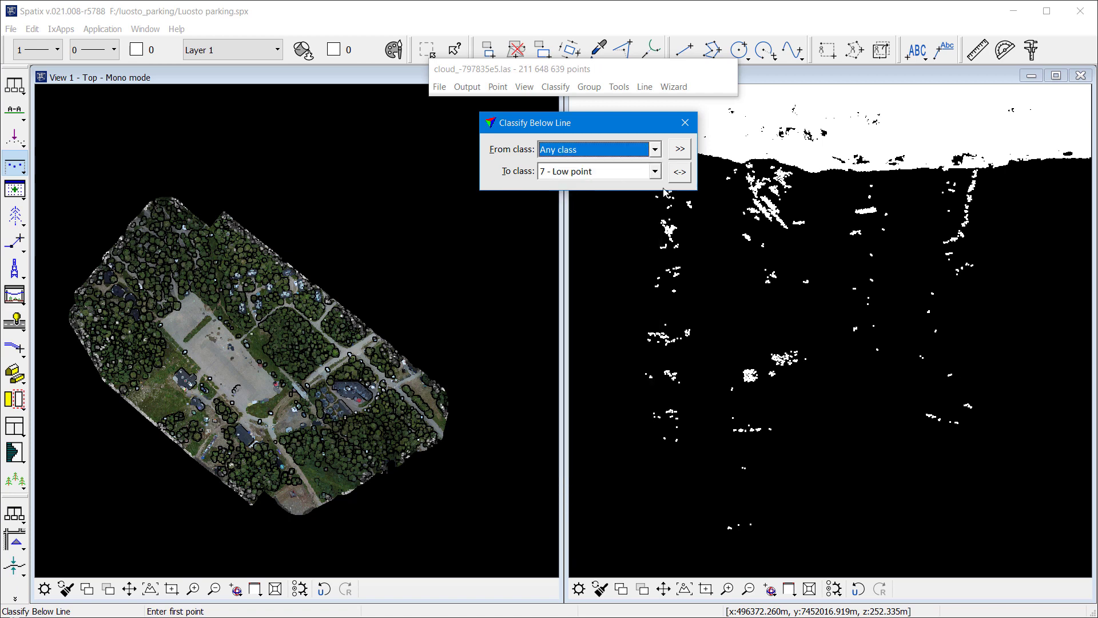
{"action": "left_click_drag", "start_coordinate": [632, 125], "coordinate": [505, 107]}
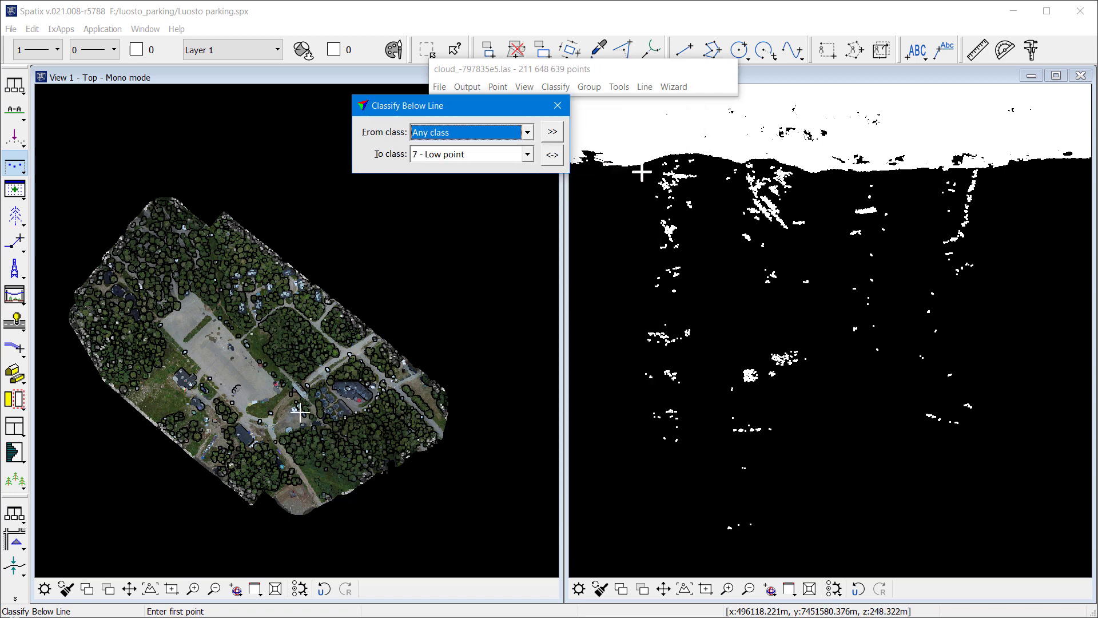
{"action": "left_click", "coordinate": [642, 172]}
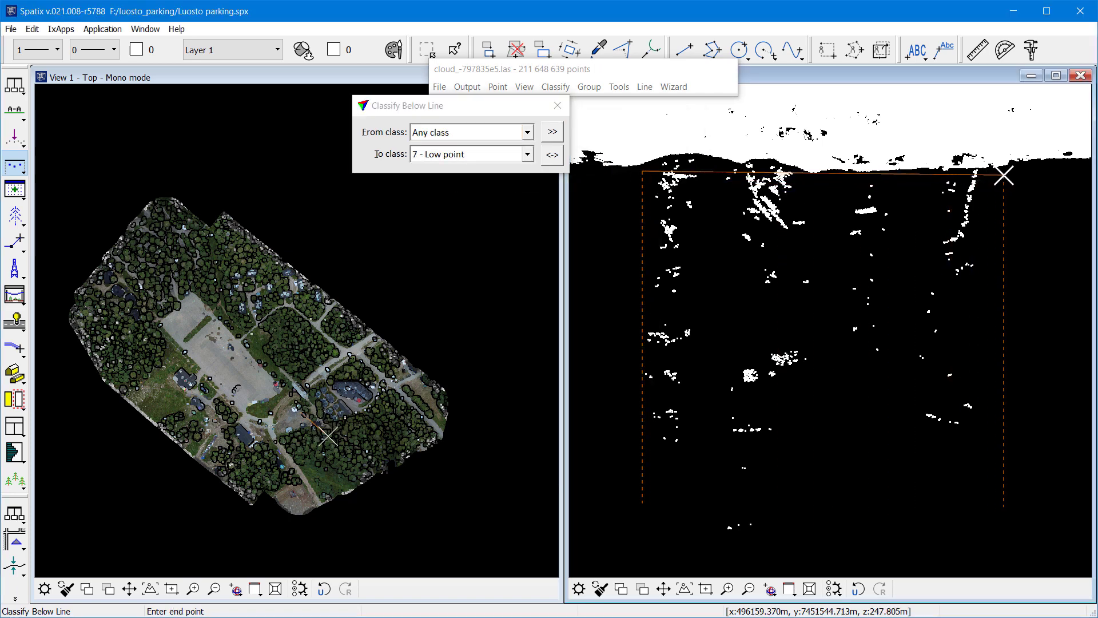
{"action": "left_click", "coordinate": [1003, 176]}
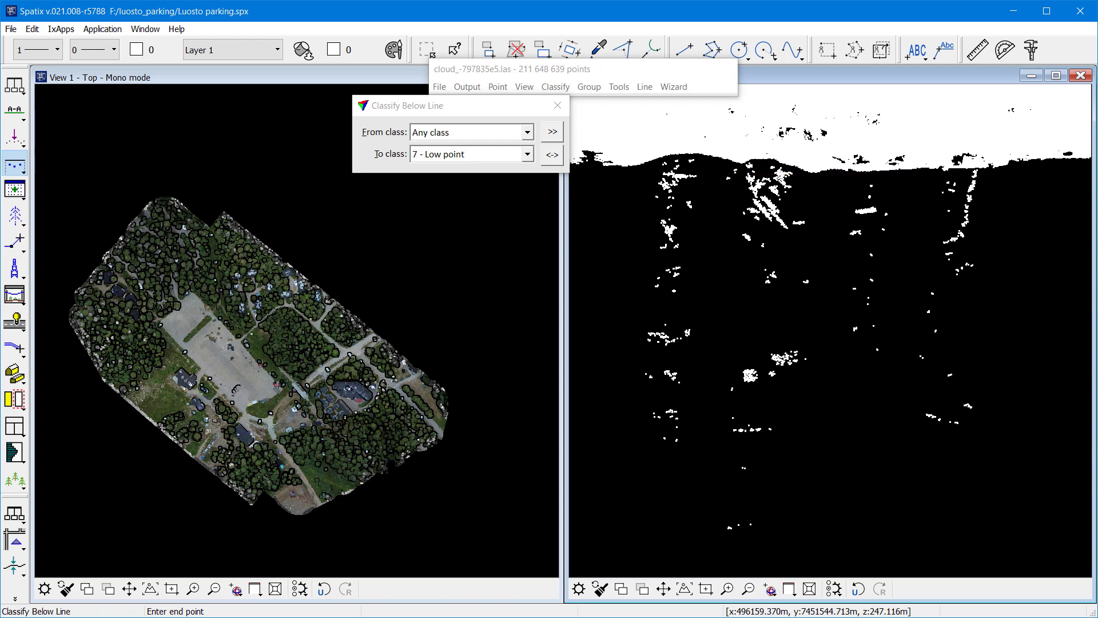
- Show only the Low point class in View 1 and zoom in on the low-point cluster
{"action": "left_click", "coordinate": [525, 87]}
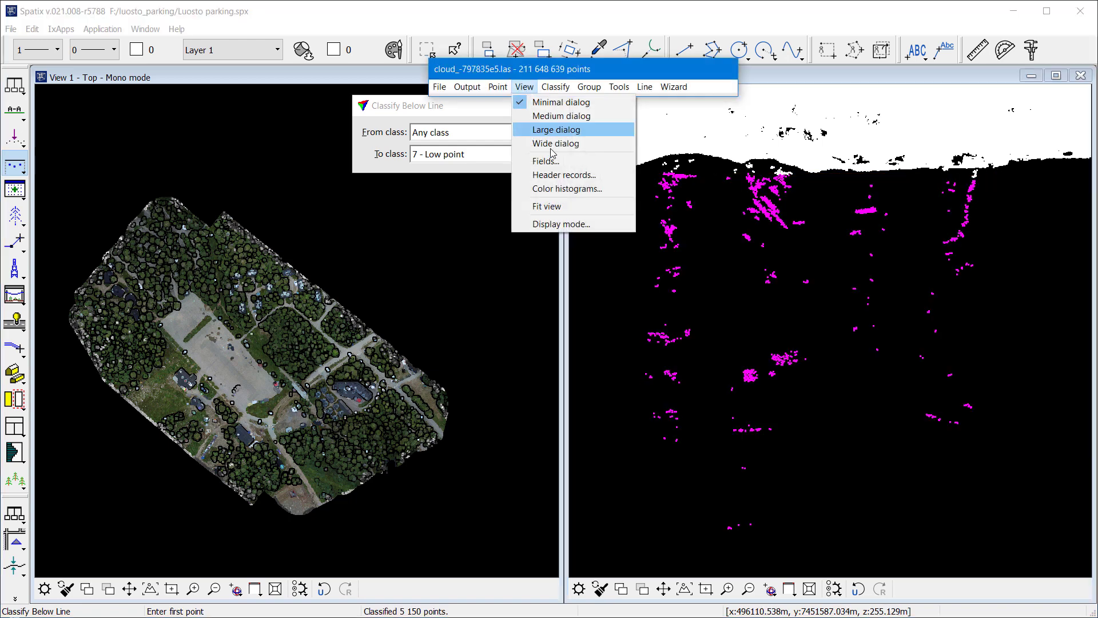
{"action": "left_click", "coordinate": [556, 223]}
{"action": "left_click", "coordinate": [576, 109]}
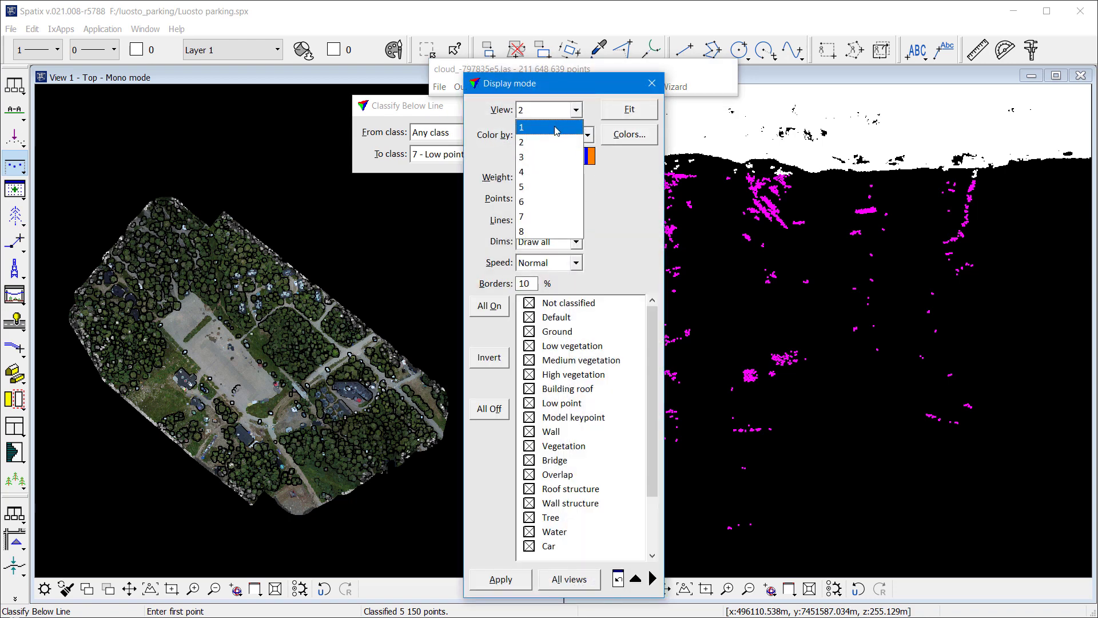
{"action": "left_click", "coordinate": [544, 122]}
{"action": "left_click", "coordinate": [498, 408]}
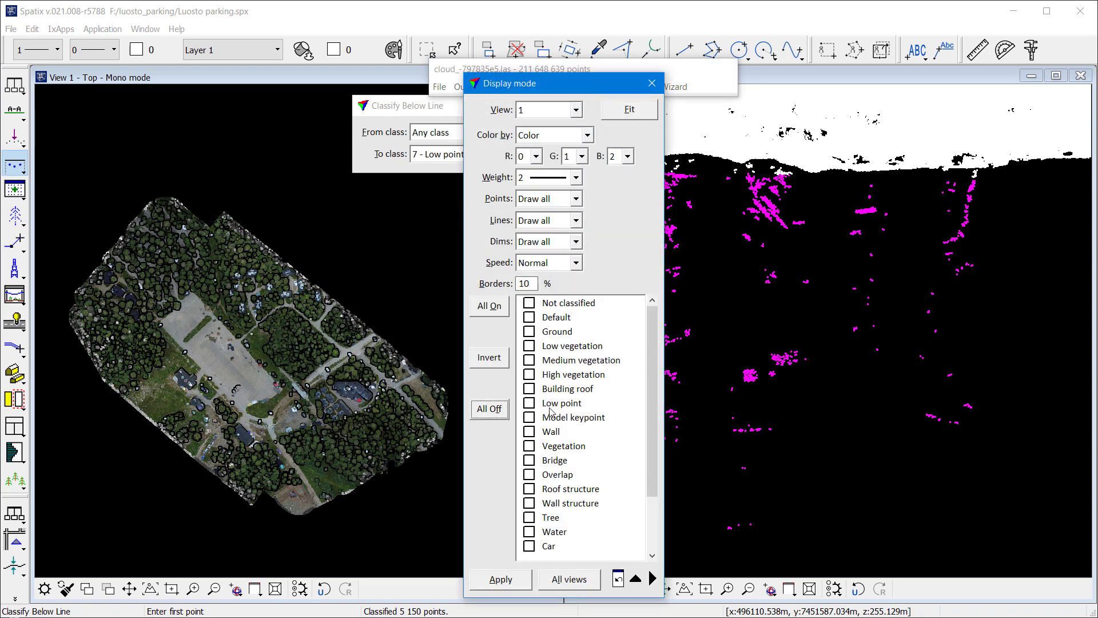
{"action": "left_click", "coordinate": [551, 404]}
{"action": "left_click", "coordinate": [524, 581]}
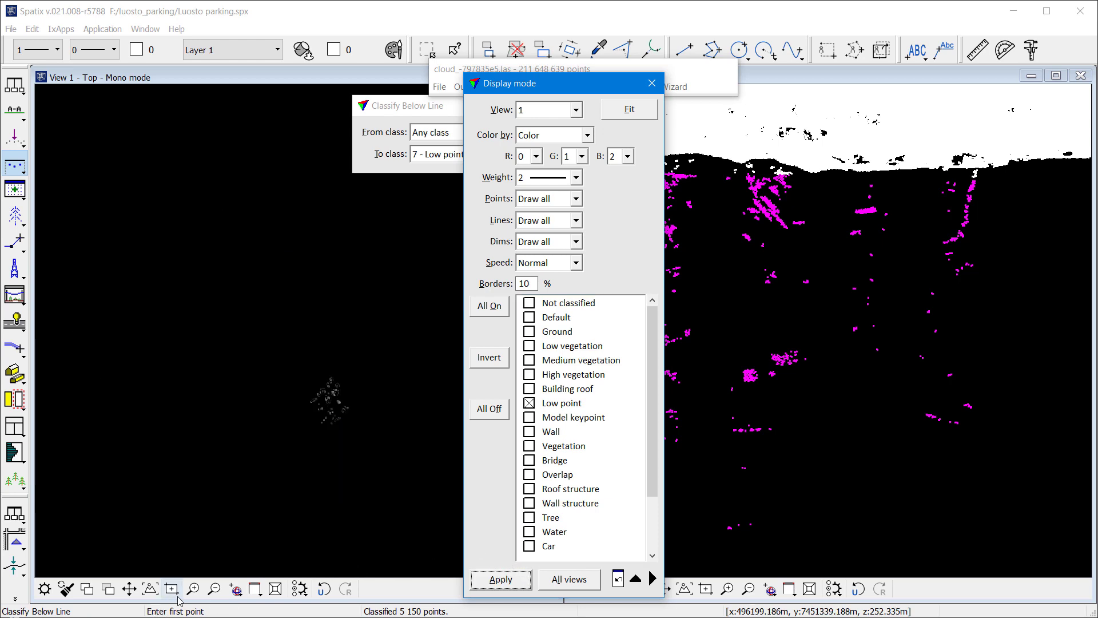
{"action": "left_click", "coordinate": [193, 589]}
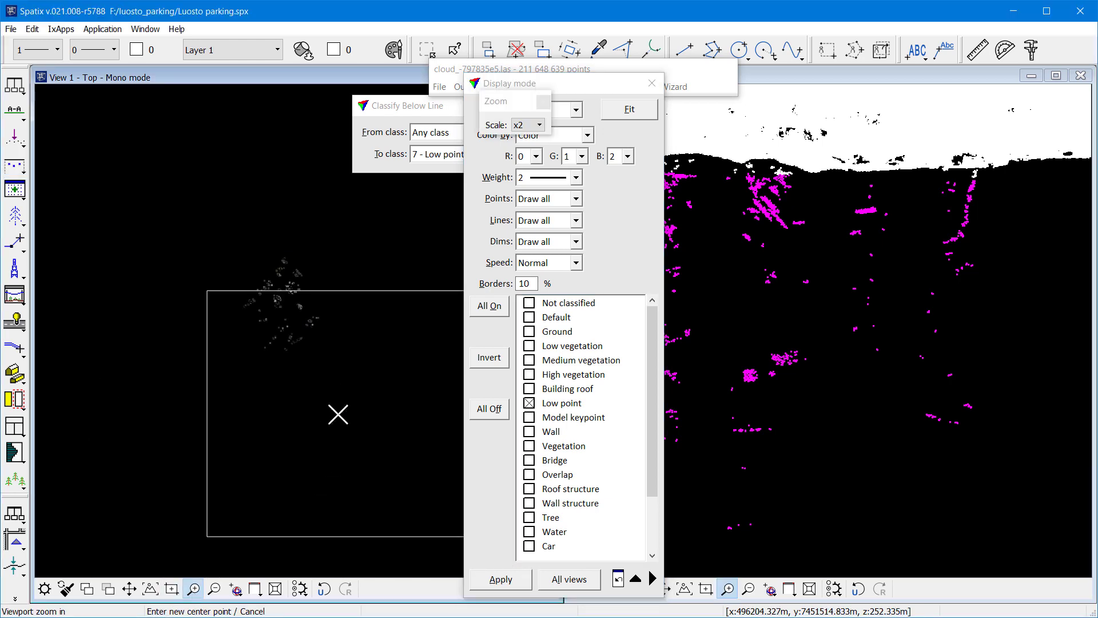
{"action": "left_click", "coordinate": [292, 312]}
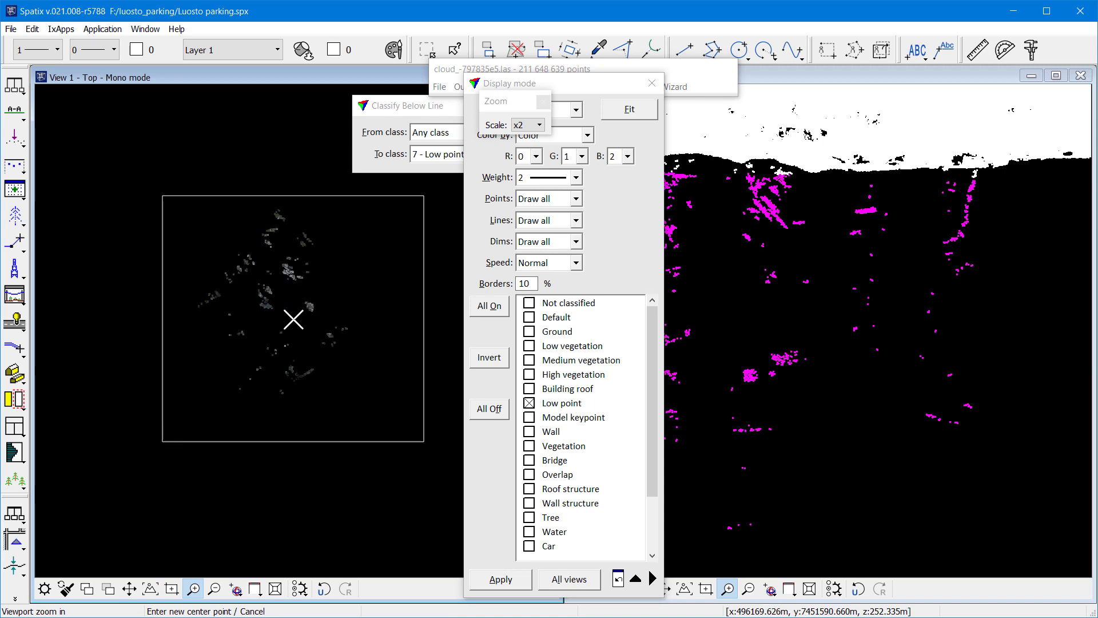
- Turn all point classes back on in View 1
{"action": "key", "text": "Escape"}
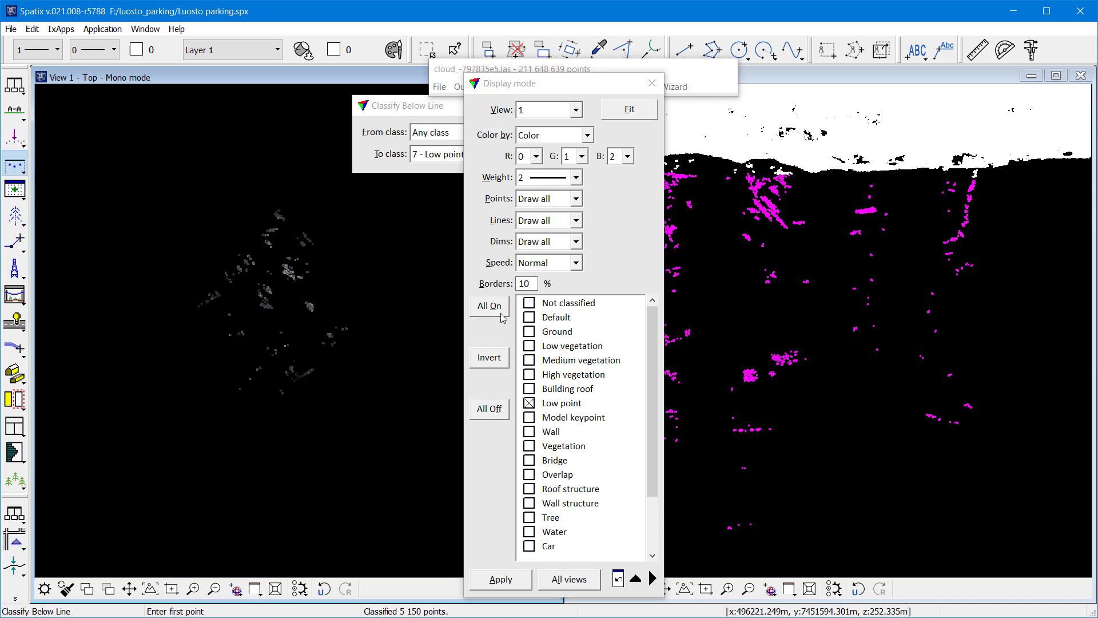
{"action": "left_click", "coordinate": [489, 306]}
{"action": "left_click", "coordinate": [524, 582]}
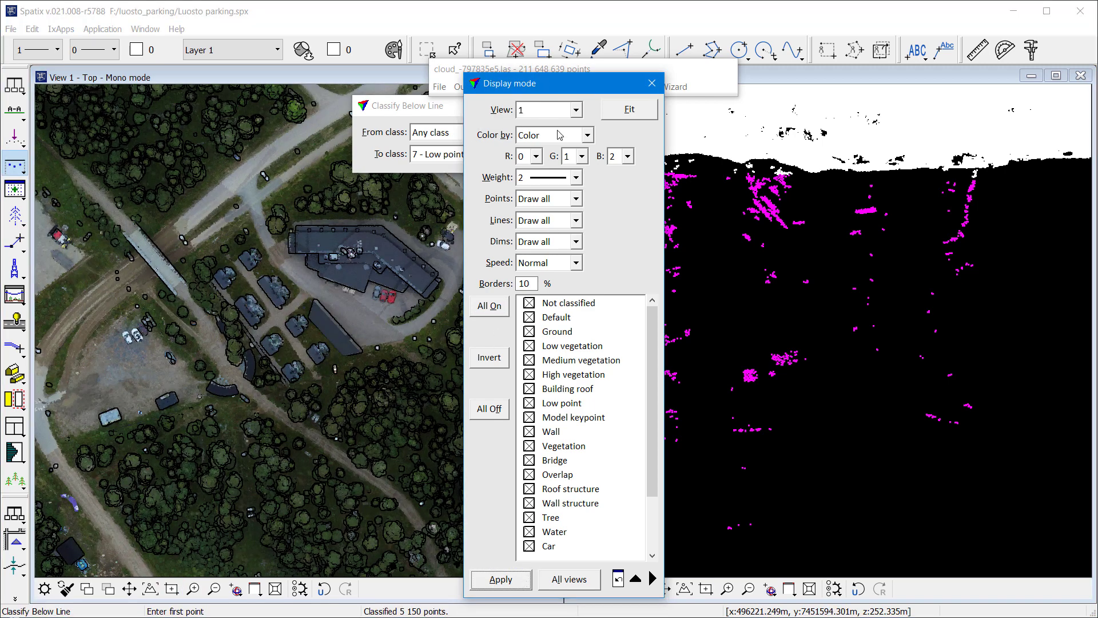
- Zoom the top view in on the cabins and cut a vertical section through them
{"action": "left_click", "coordinate": [651, 84]}
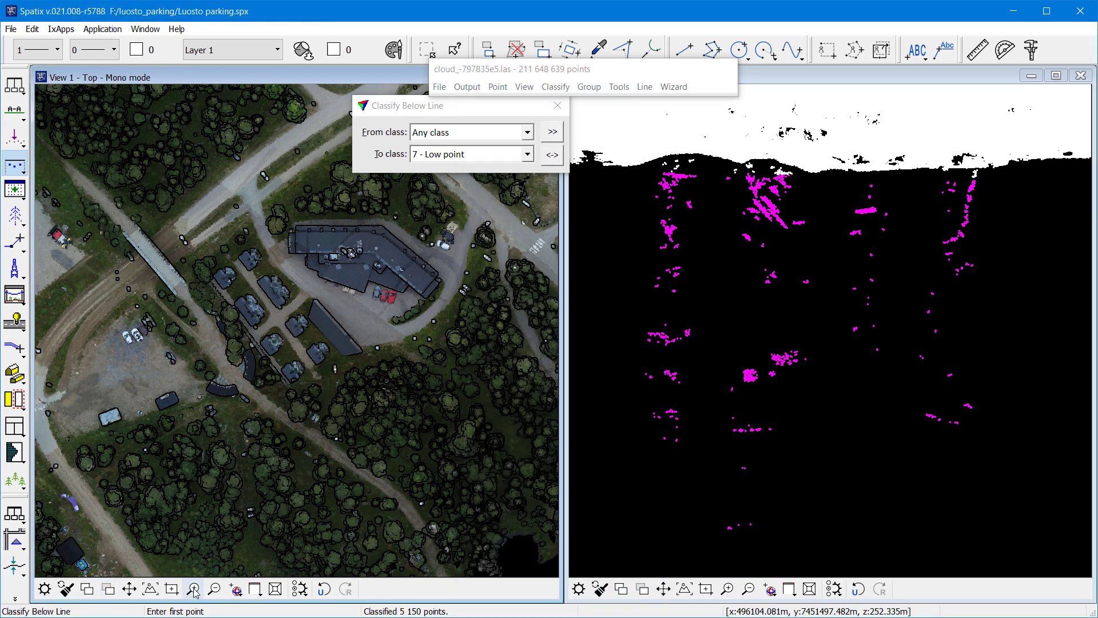
{"action": "left_click", "coordinate": [194, 590]}
{"action": "left_click", "coordinate": [288, 327]}
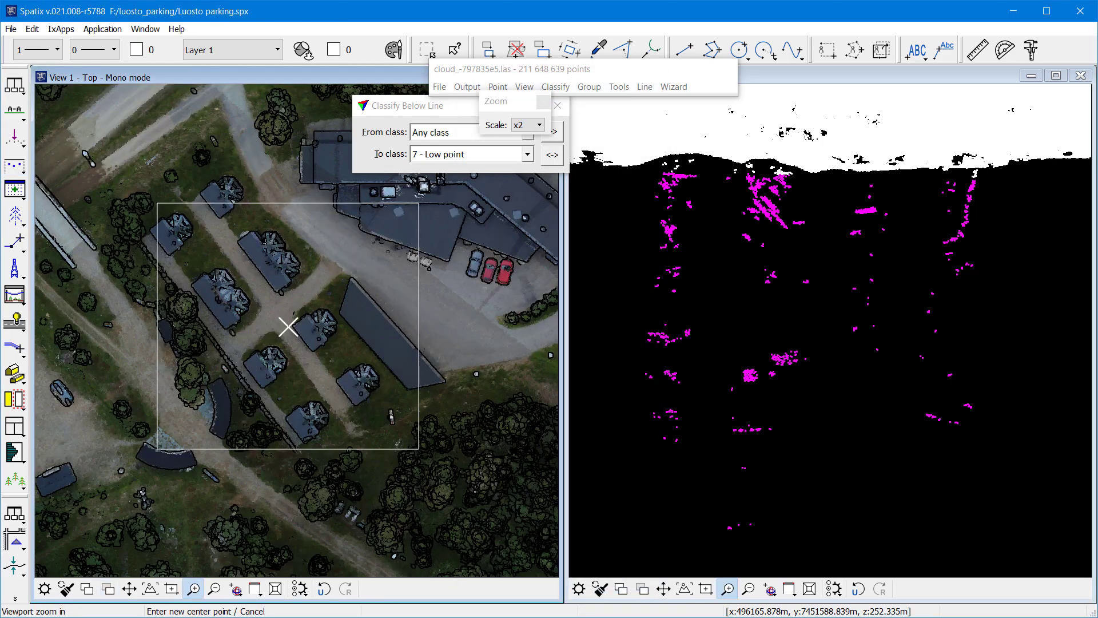
{"action": "right_click", "coordinate": [229, 462]}
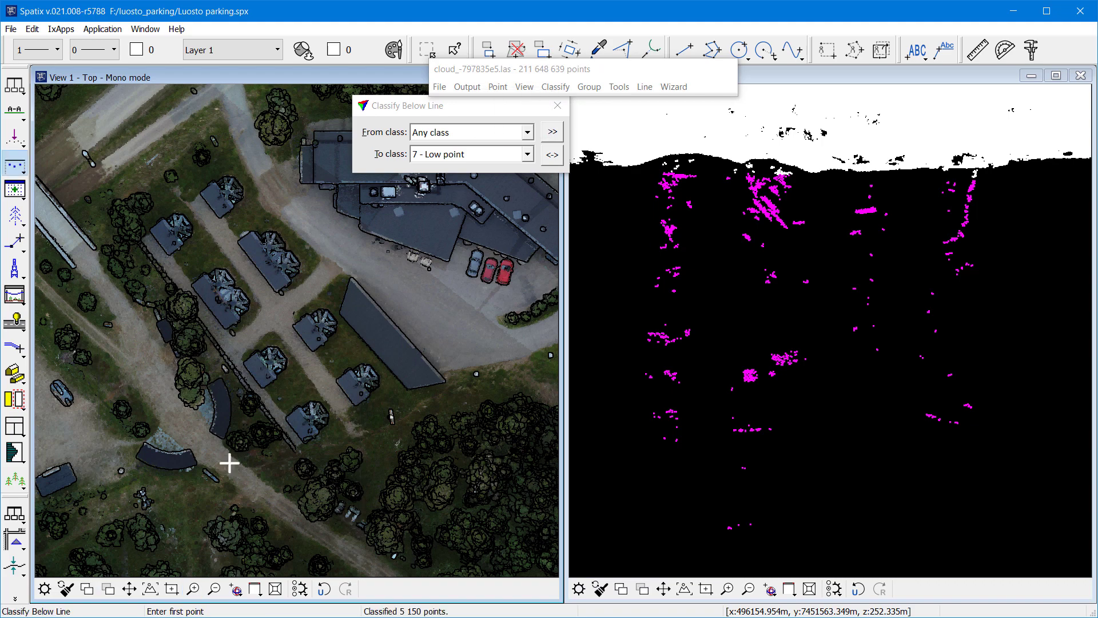
{"action": "left_click", "coordinate": [15, 110]}
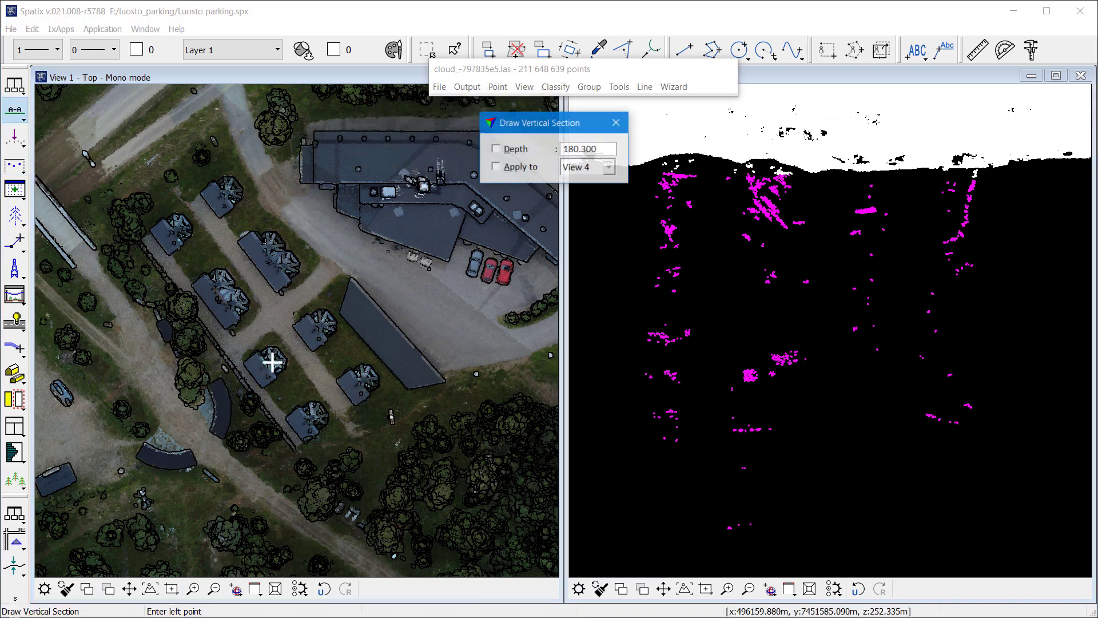
{"action": "left_click", "coordinate": [260, 497]}
{"action": "left_click", "coordinate": [471, 340]}
{"action": "left_click", "coordinate": [438, 312]}
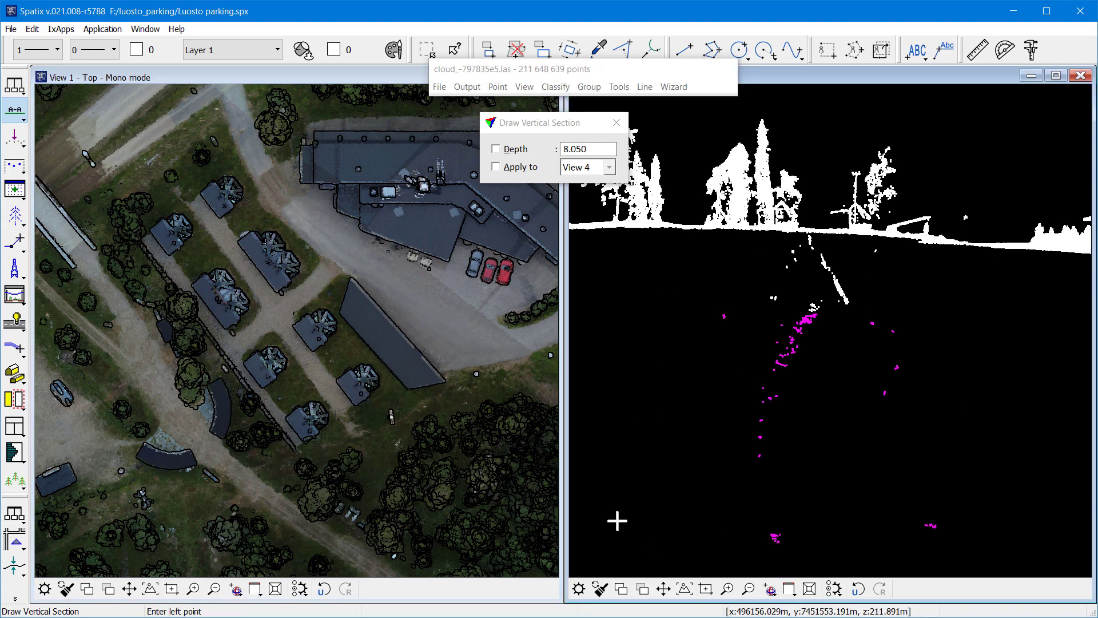
- Classify points below a line under the cabin ground as Low point
{"action": "left_click", "coordinate": [10, 167]}
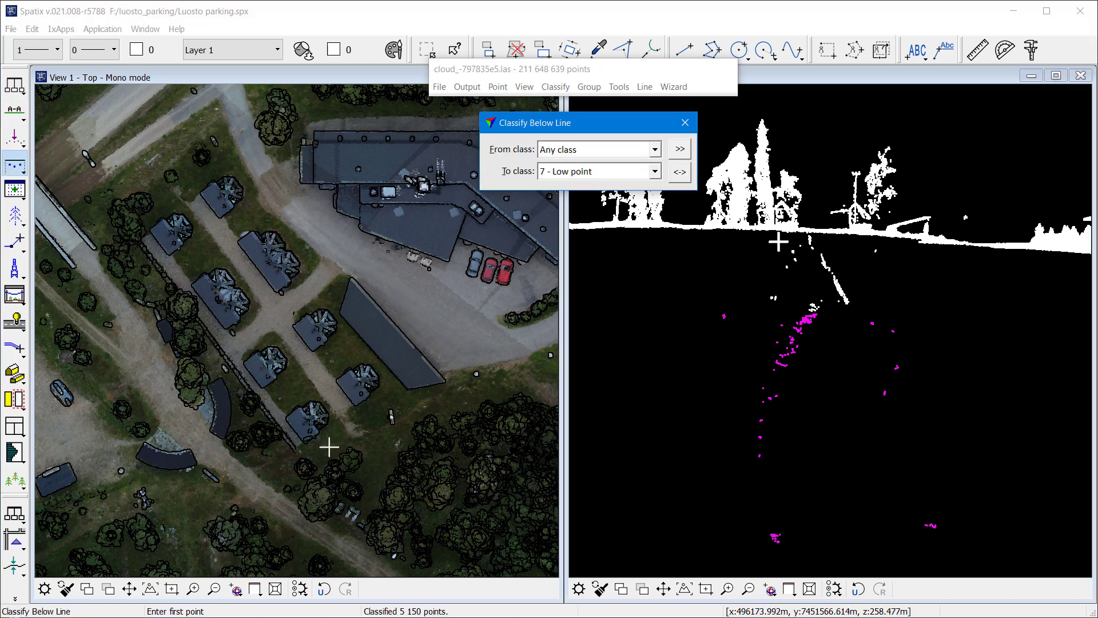
{"action": "left_click", "coordinate": [773, 234]}
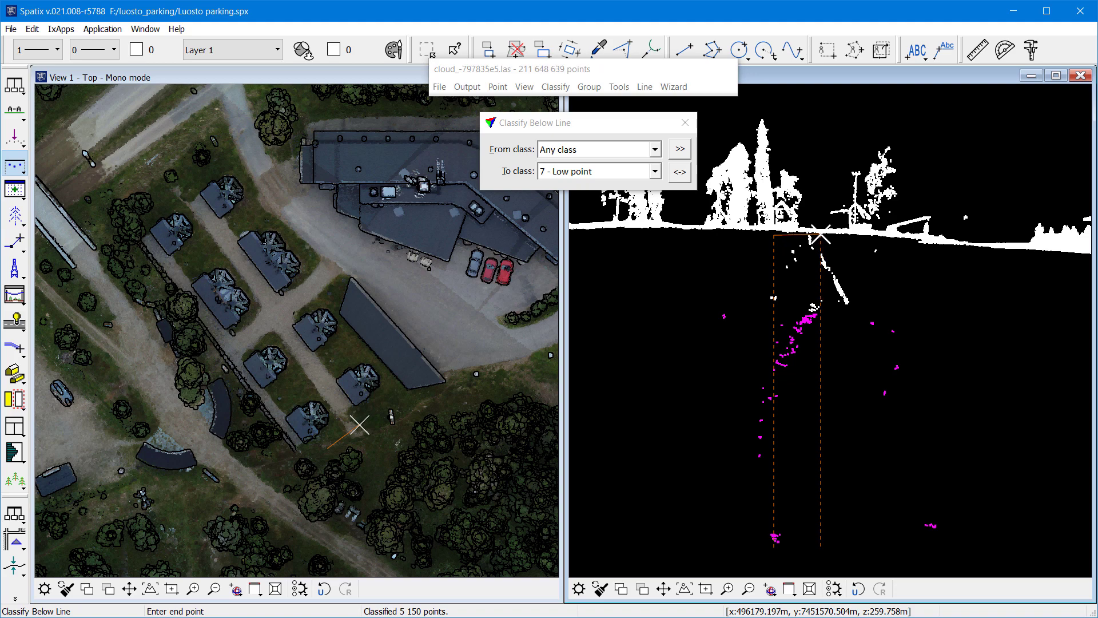
{"action": "left_click", "coordinate": [745, 251]}
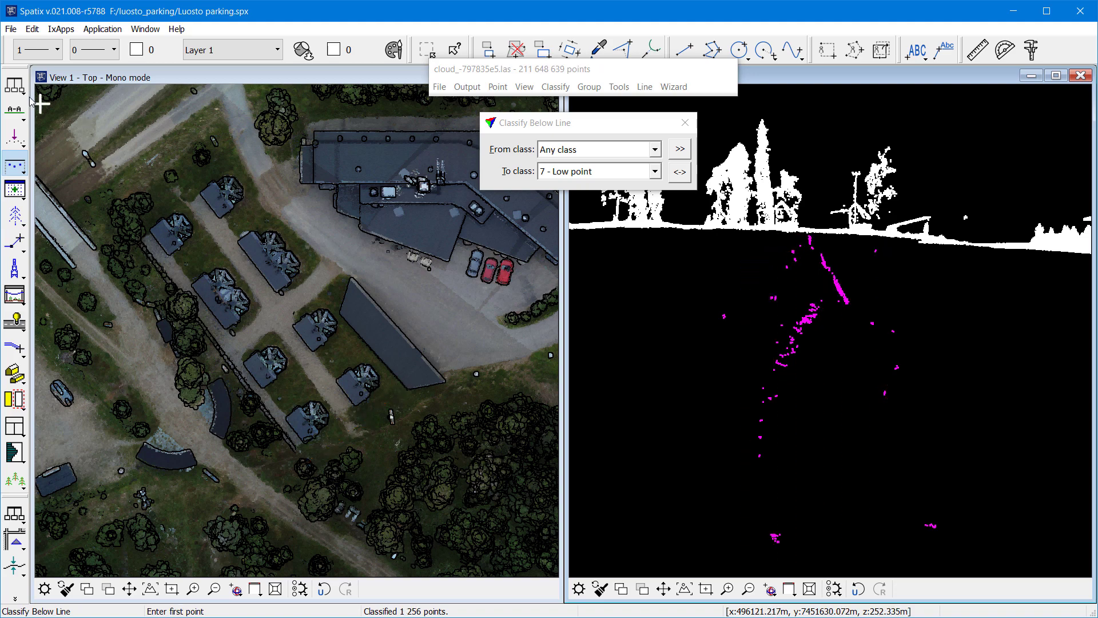
- Move the section to the next slice, zoom in, and classify below two ground lines as Low point
{"action": "left_click", "coordinate": [10, 113]}
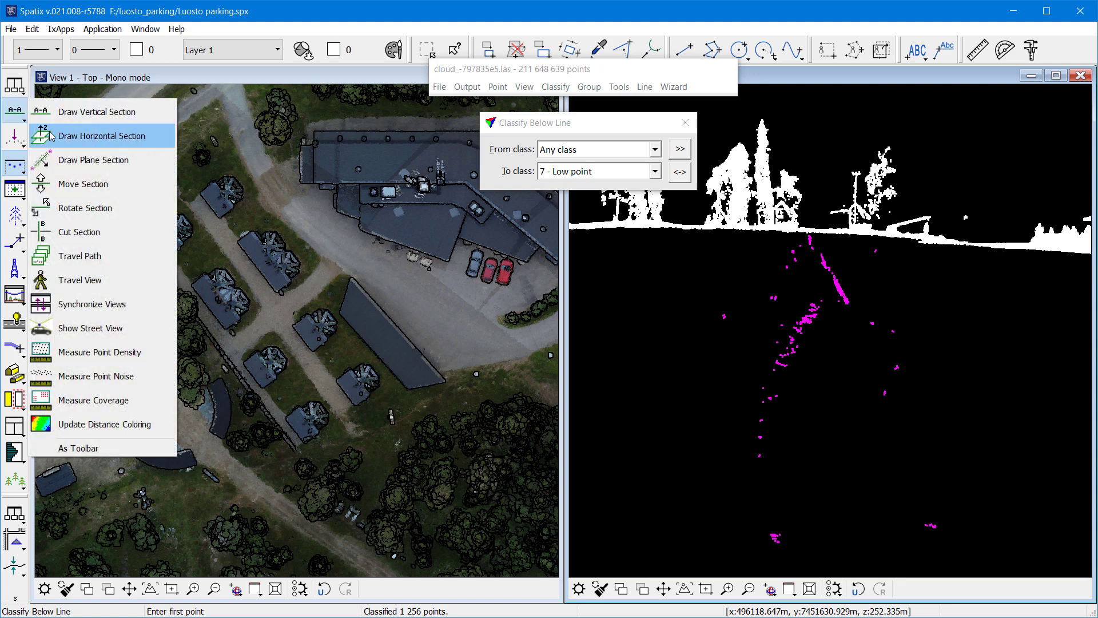
{"action": "left_click", "coordinate": [79, 196]}
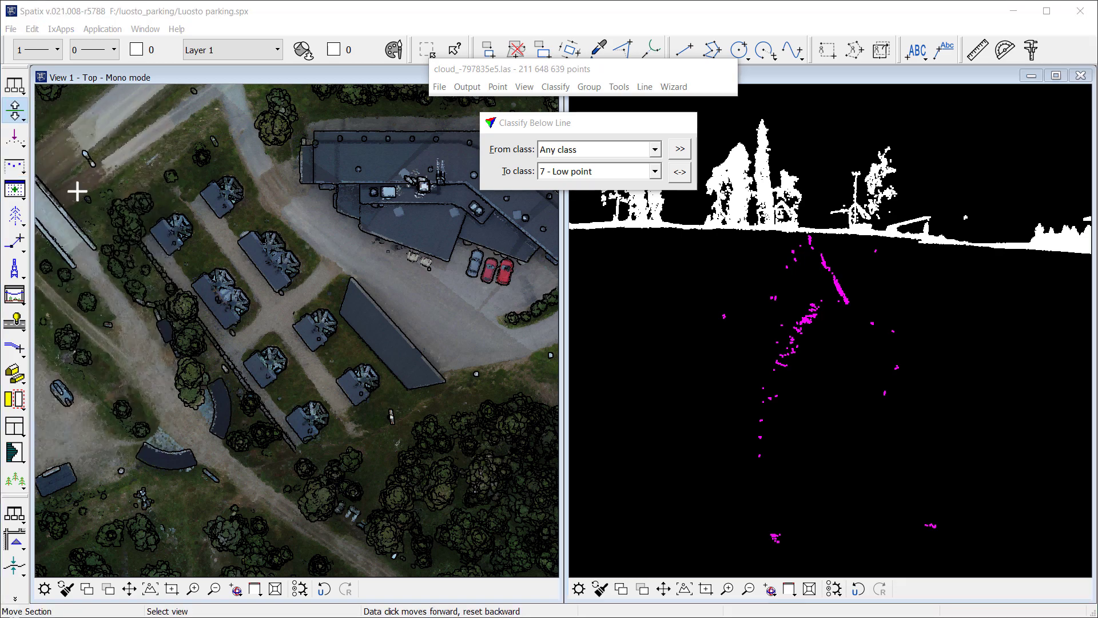
{"action": "left_click", "coordinate": [795, 384]}
{"action": "left_click", "coordinate": [728, 589]}
{"action": "left_click", "coordinate": [299, 360]}
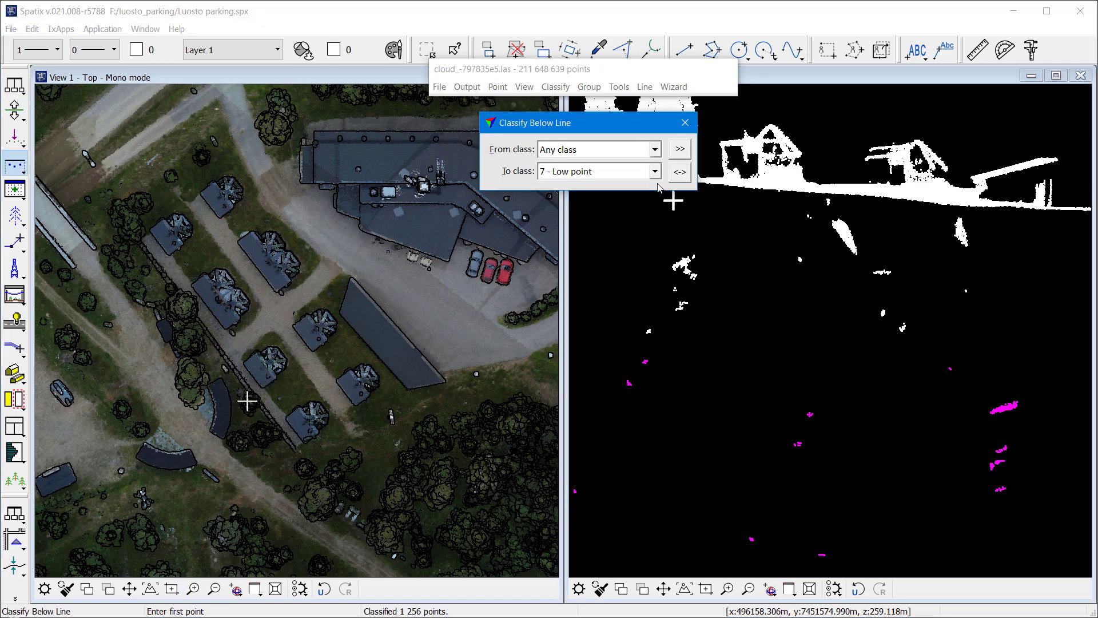
{"action": "left_click_drag", "start_coordinate": [611, 130], "coordinate": [497, 112]}
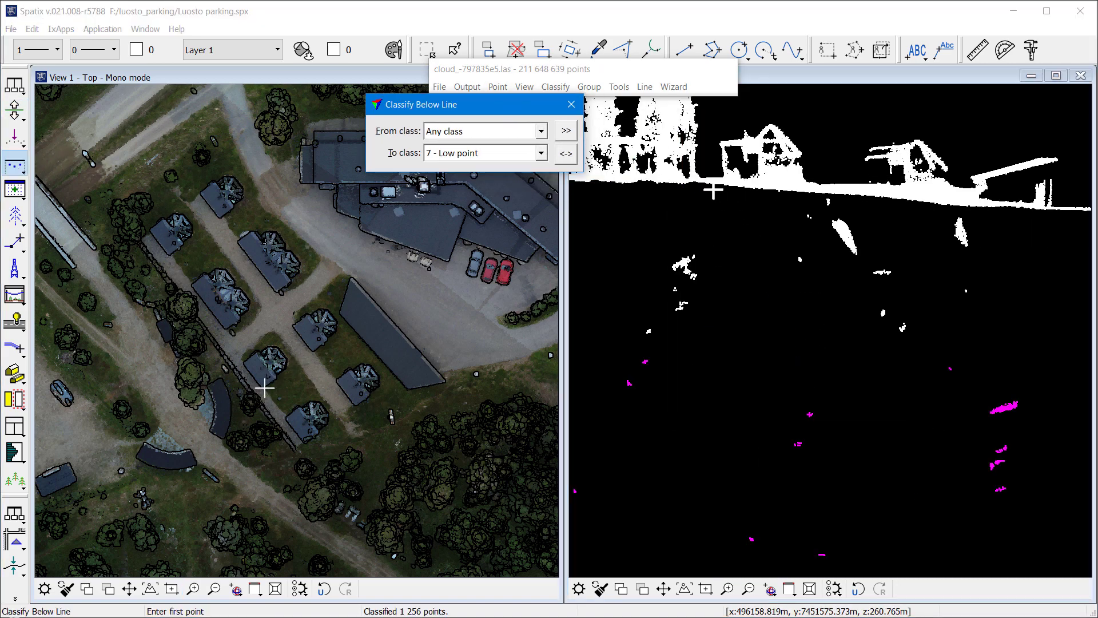
{"action": "left_click", "coordinate": [633, 190]}
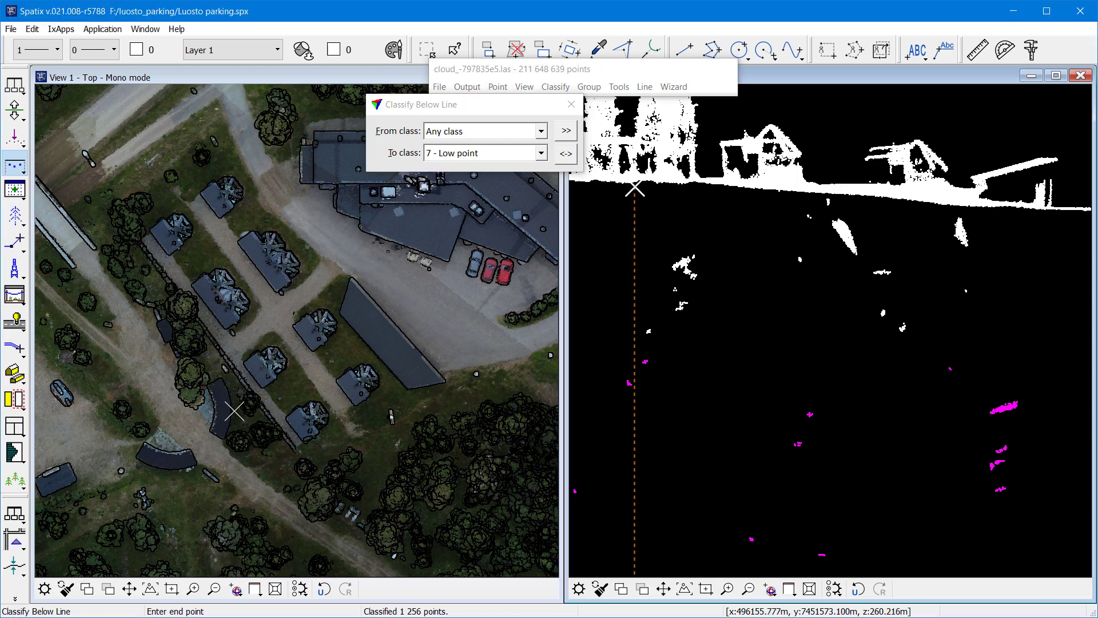
{"action": "left_click", "coordinate": [832, 199]}
{"action": "left_click", "coordinate": [821, 198]}
{"action": "left_click", "coordinate": [1001, 217]}
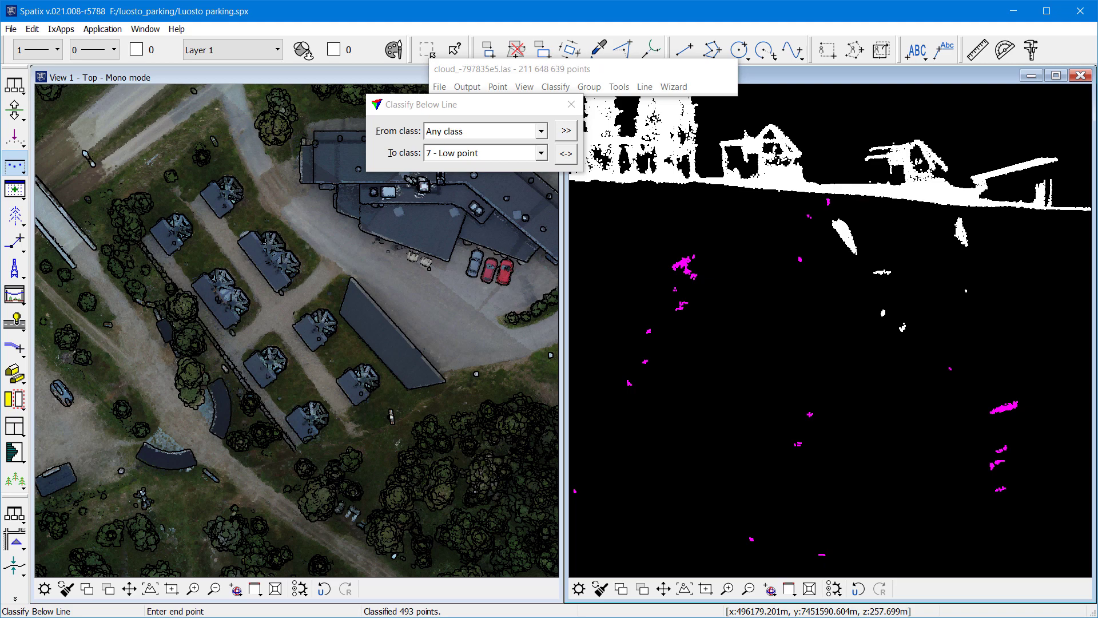
- Step the section forward two more slices, classifying below-ground points in each as Low point
{"action": "left_click", "coordinate": [15, 110]}
{"action": "left_click", "coordinate": [846, 364]}
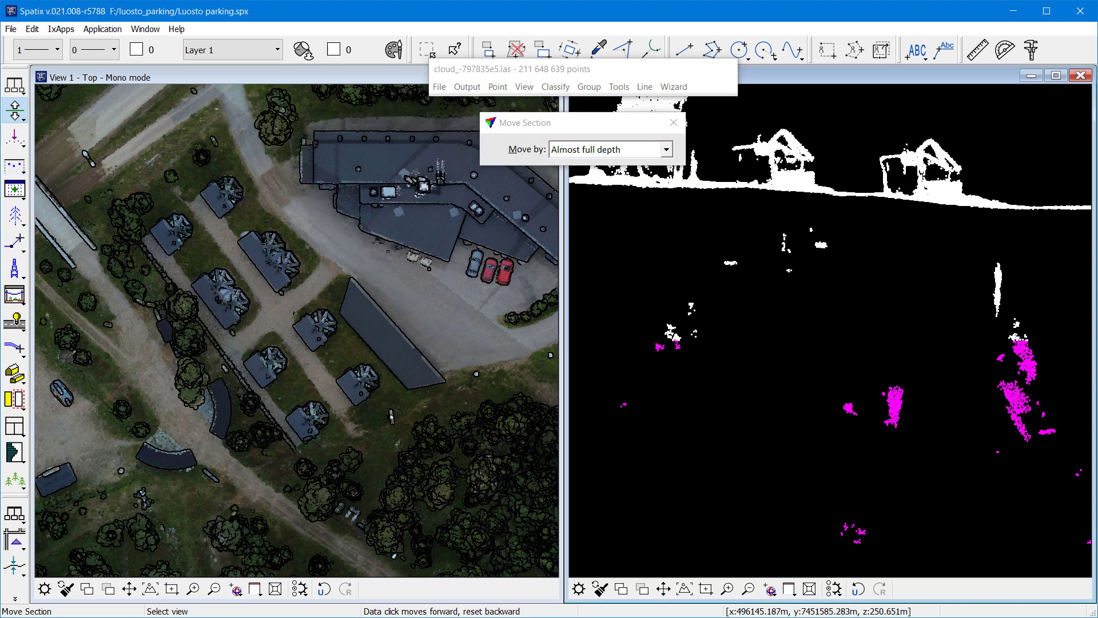
{"action": "left_click", "coordinate": [14, 166]}
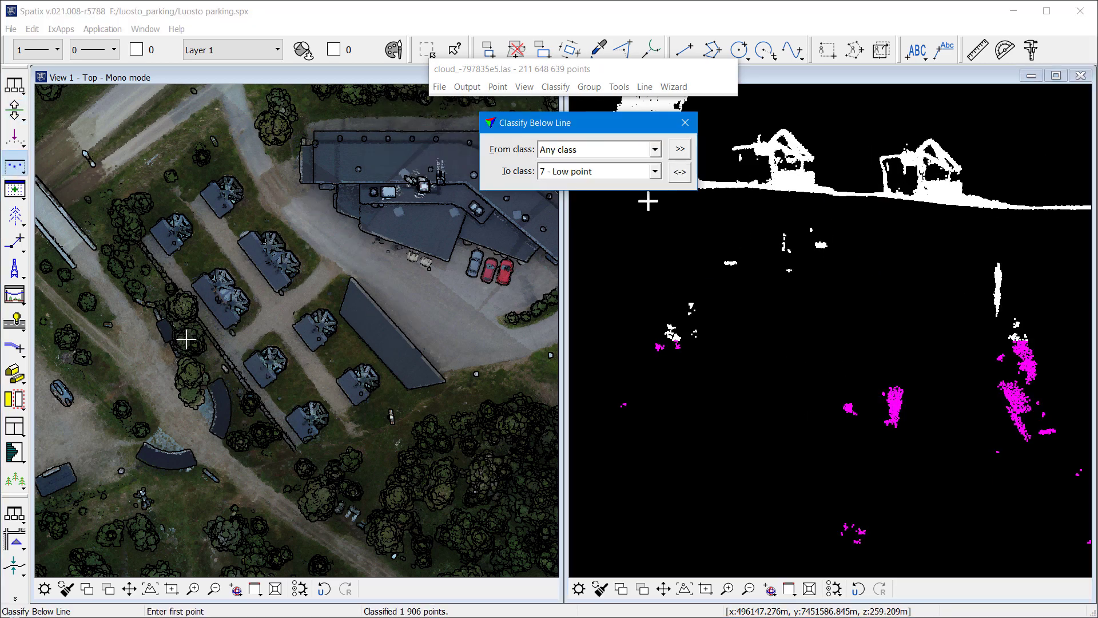
{"action": "left_click", "coordinate": [640, 204]}
{"action": "left_click", "coordinate": [996, 235]}
{"action": "left_click", "coordinate": [14, 111]}
{"action": "left_click", "coordinate": [196, 225]}
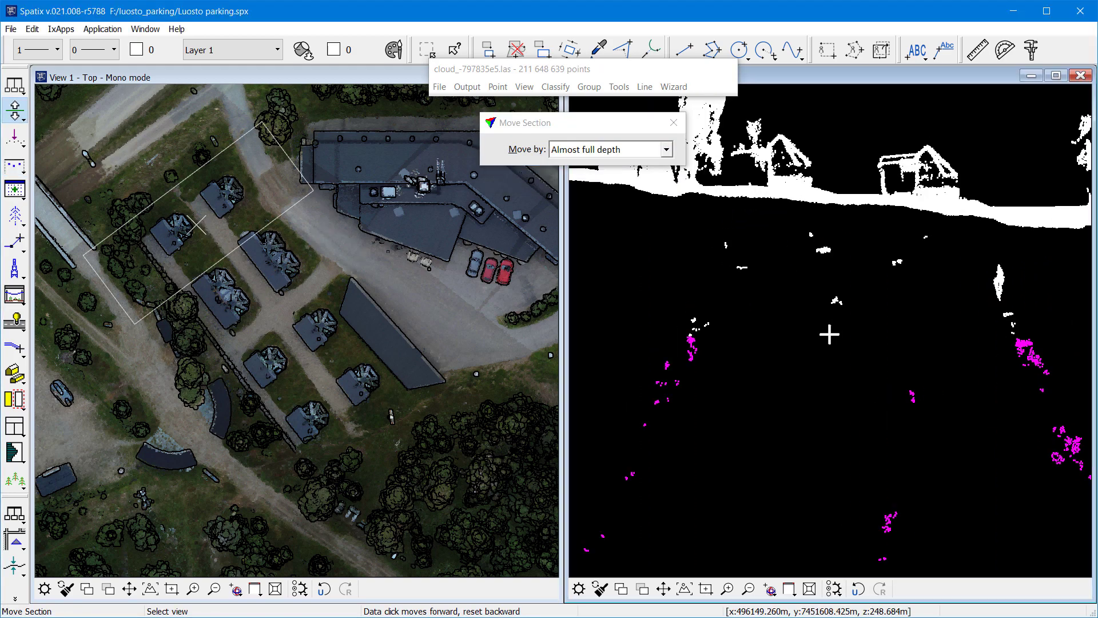
{"action": "left_click", "coordinate": [14, 166]}
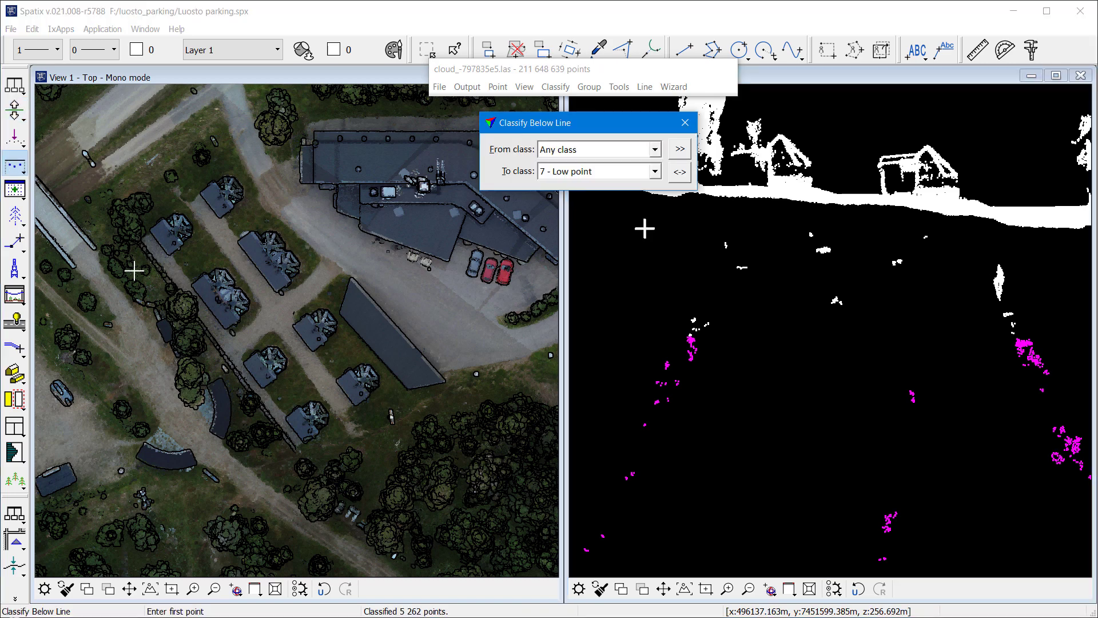
{"action": "left_click", "coordinate": [658, 215]}
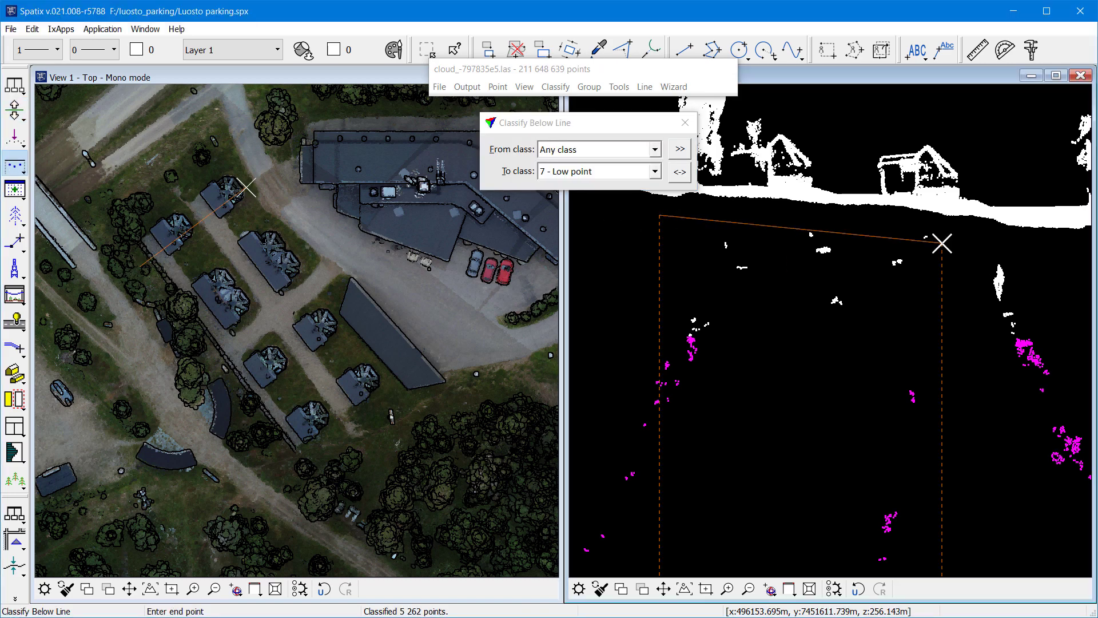
{"action": "left_click", "coordinate": [1052, 237]}
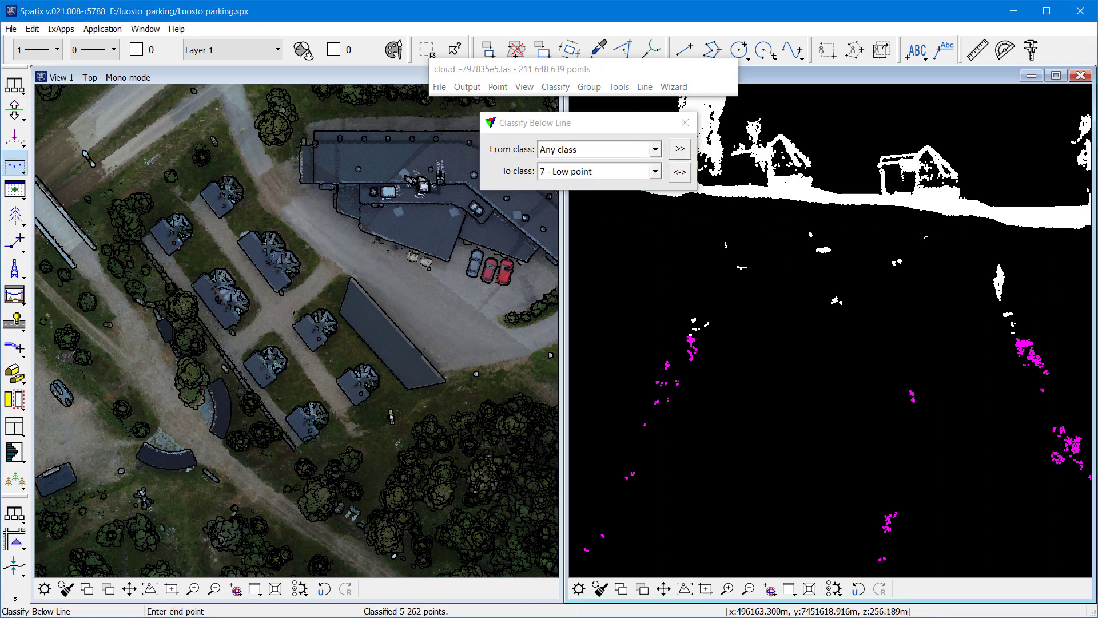
- Advance the section repeatedly across the remaining cabin slices
{"action": "left_click", "coordinate": [20, 117]}
{"action": "left_click", "coordinate": [783, 323]}
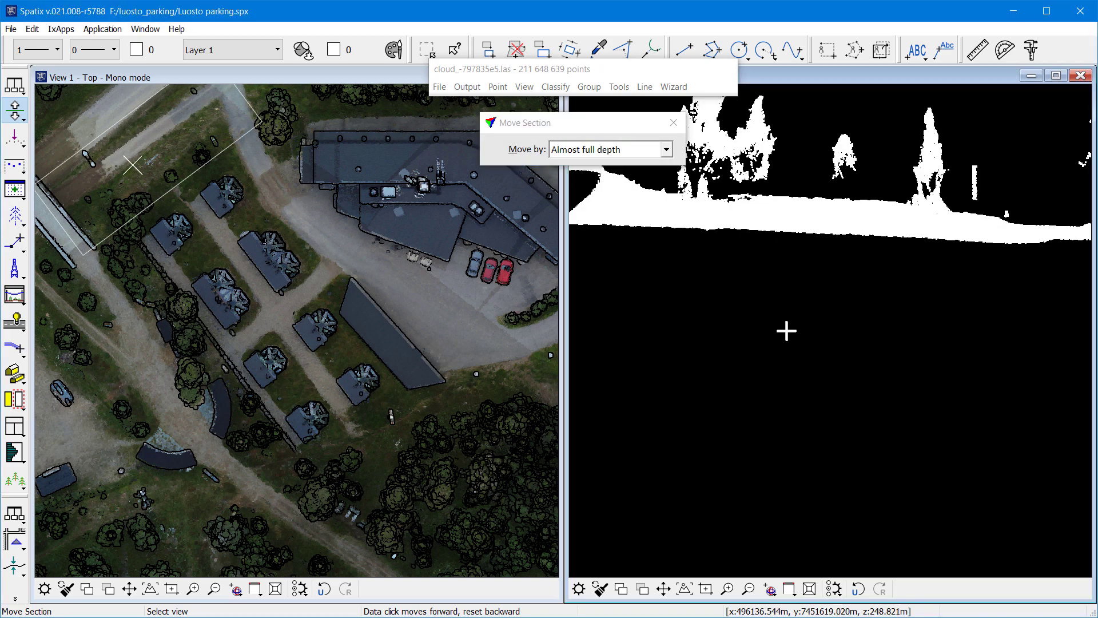
{"action": "left_click", "coordinate": [800, 345]}
{"action": "left_click", "coordinate": [801, 346]}
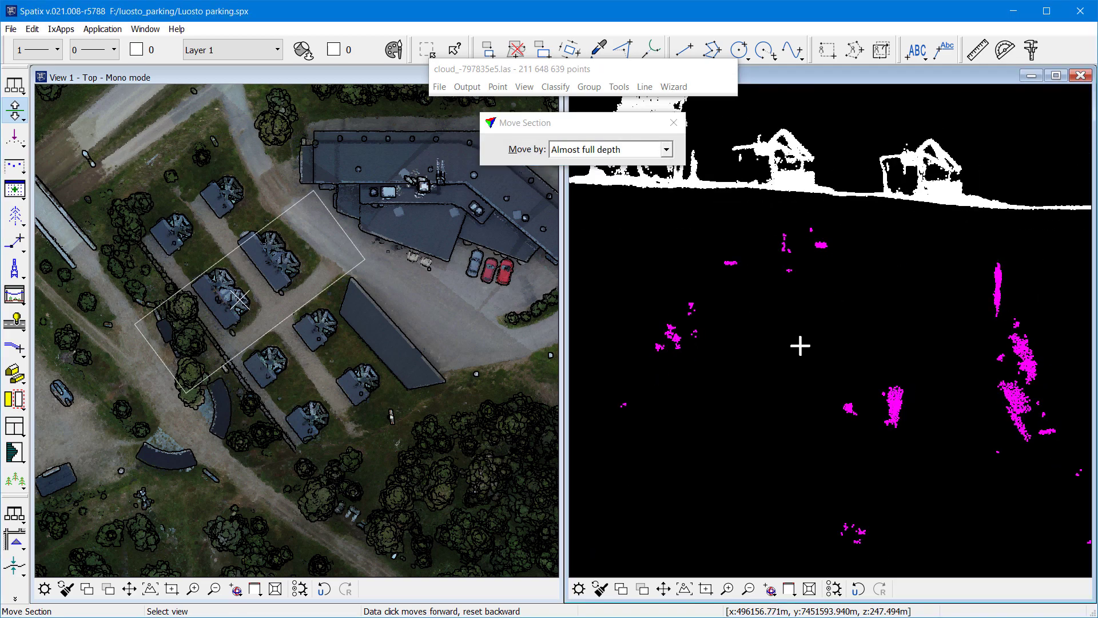
{"action": "left_click", "coordinate": [800, 346]}
{"action": "left_click", "coordinate": [801, 346]}
{"action": "left_click", "coordinate": [802, 350]}
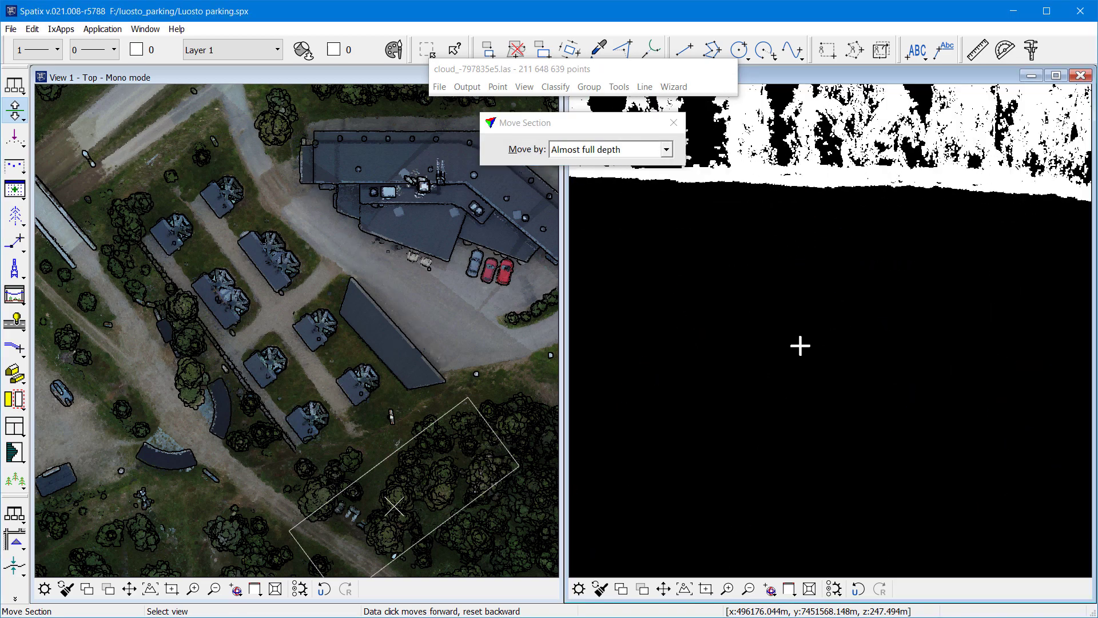
{"action": "left_click", "coordinate": [804, 353]}
- Delete all 14 654 points of class 7 Low point from the cloud
{"action": "left_click", "coordinate": [495, 87]}
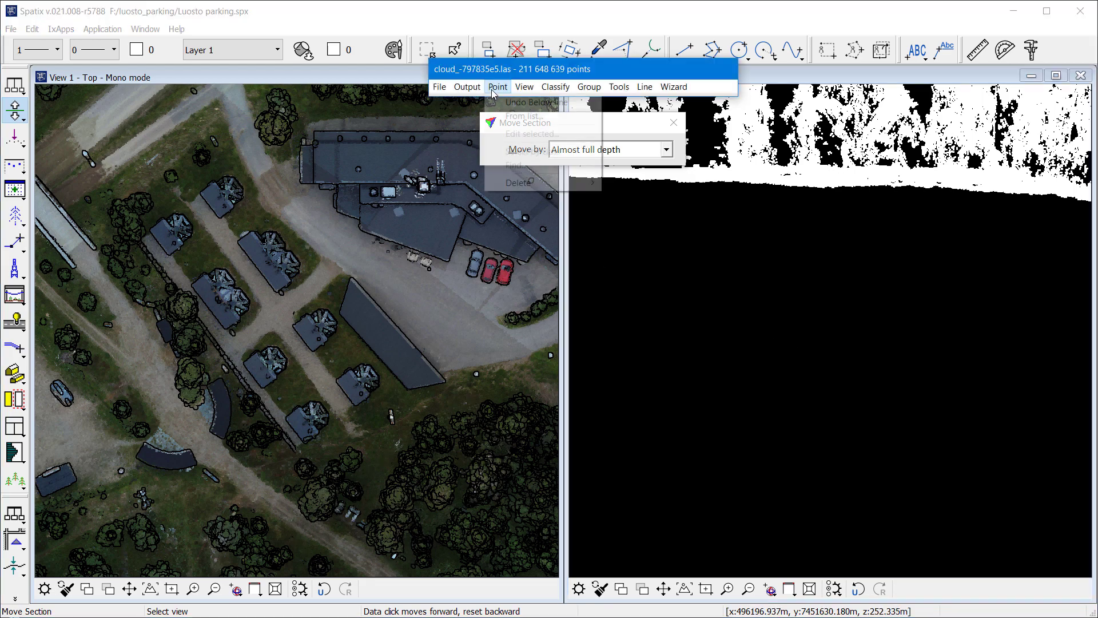
{"action": "mouse_move", "coordinate": [540, 183]}
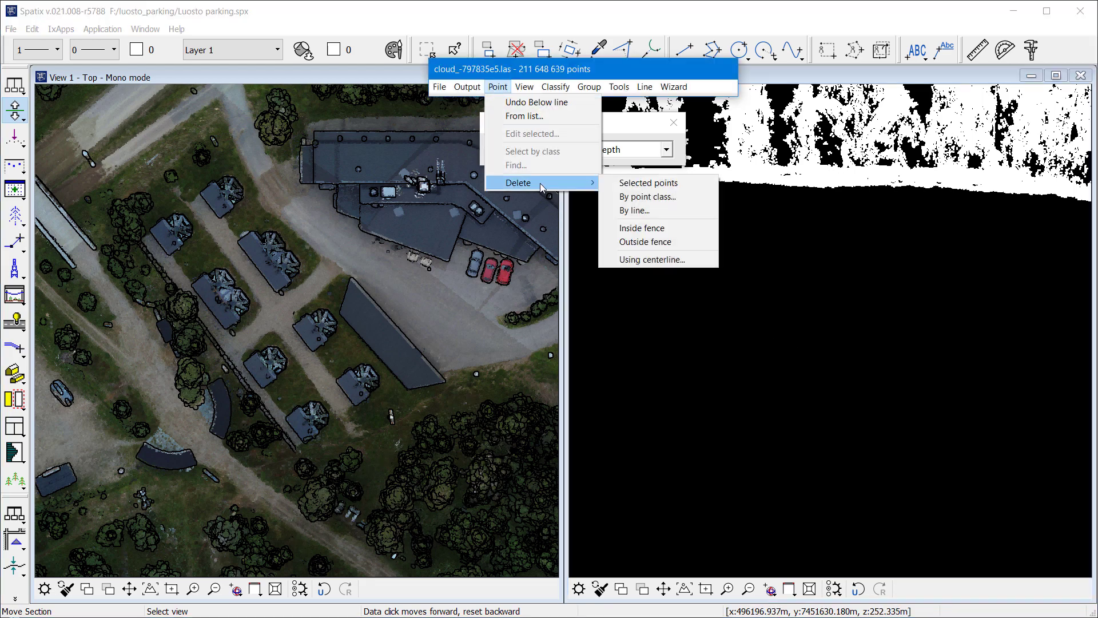
{"action": "left_click", "coordinate": [641, 196]}
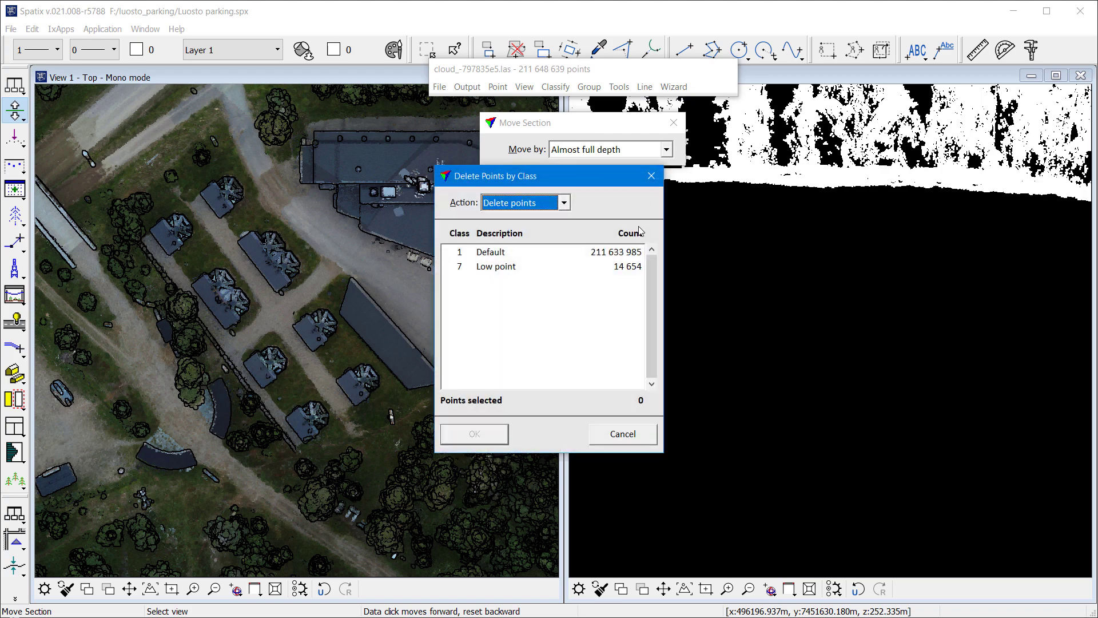
{"action": "left_click", "coordinate": [608, 269]}
{"action": "left_click", "coordinate": [474, 434]}
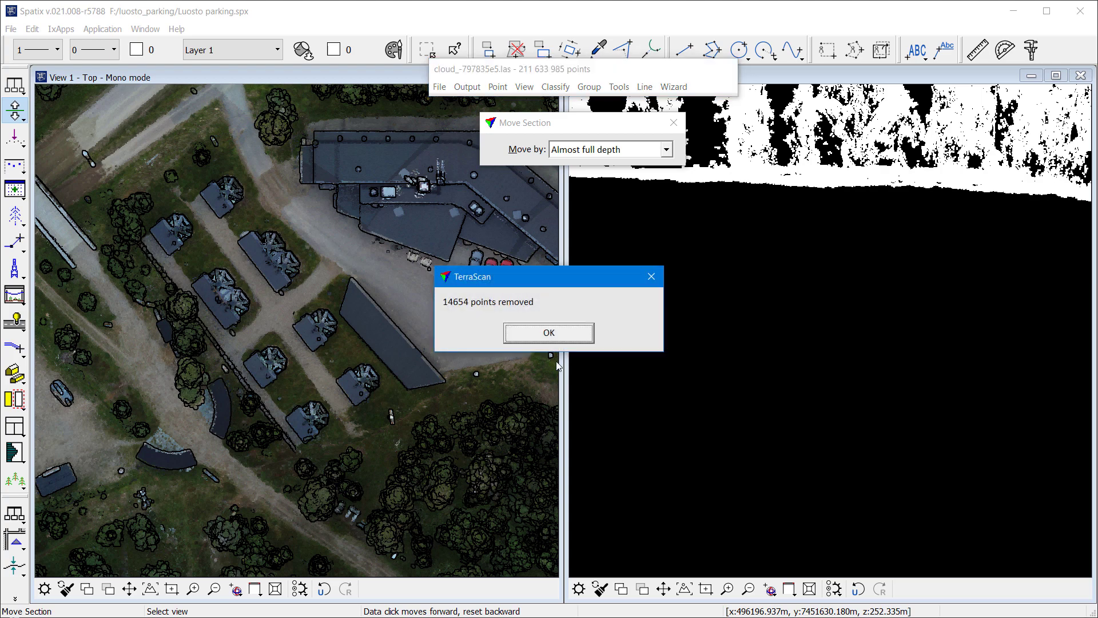
{"action": "left_click", "coordinate": [551, 335]}
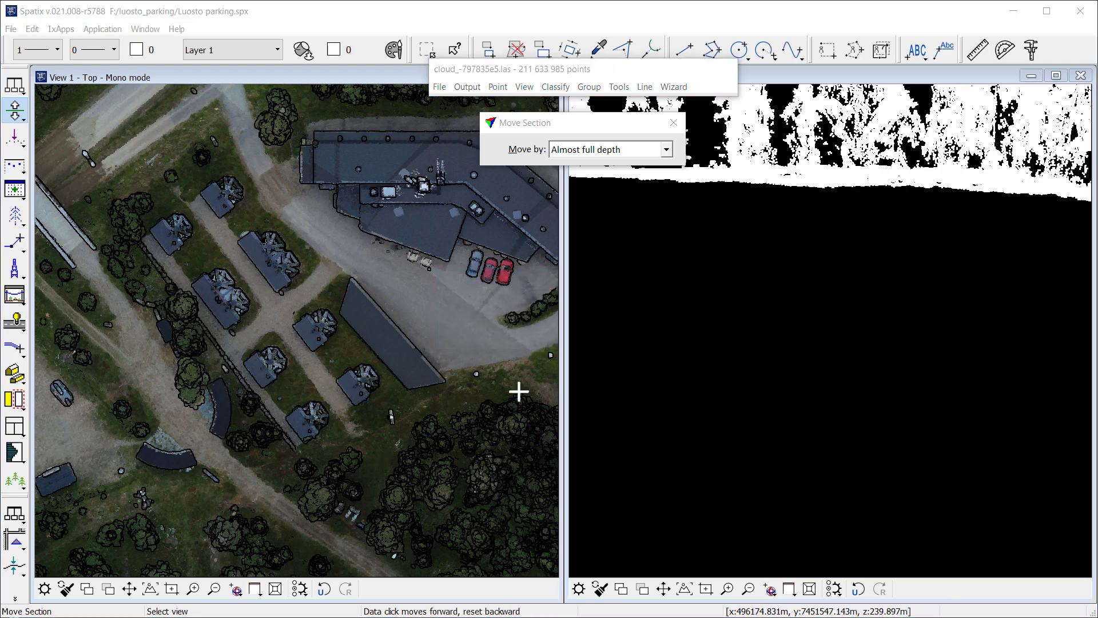
- Refresh the top view and zoom it out over the whole area
{"action": "left_click", "coordinate": [446, 342]}
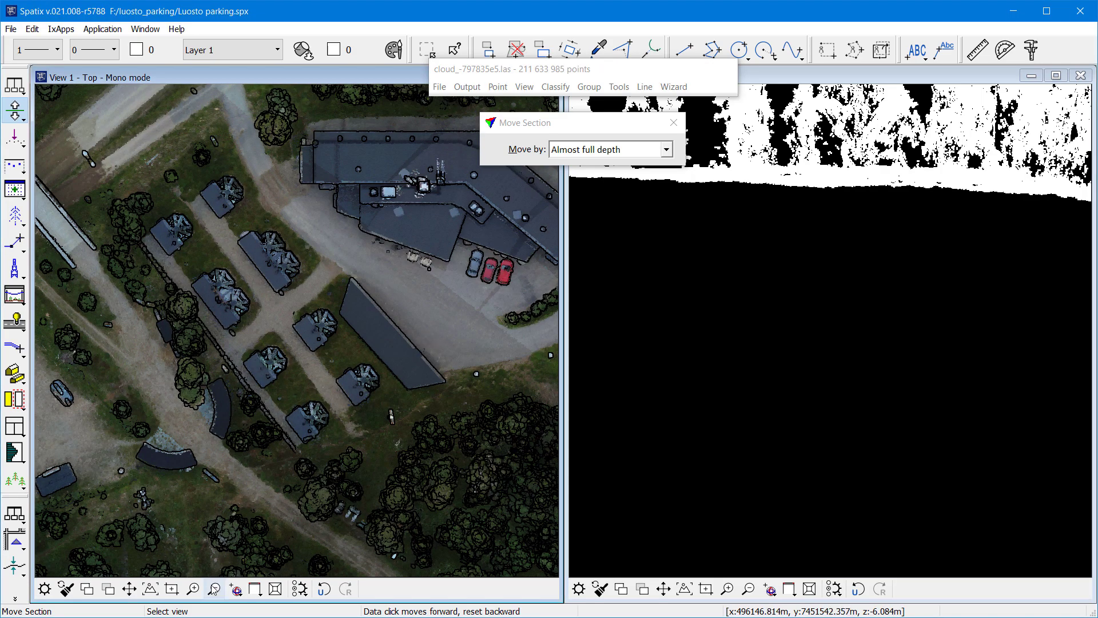
{"action": "left_click", "coordinate": [214, 588]}
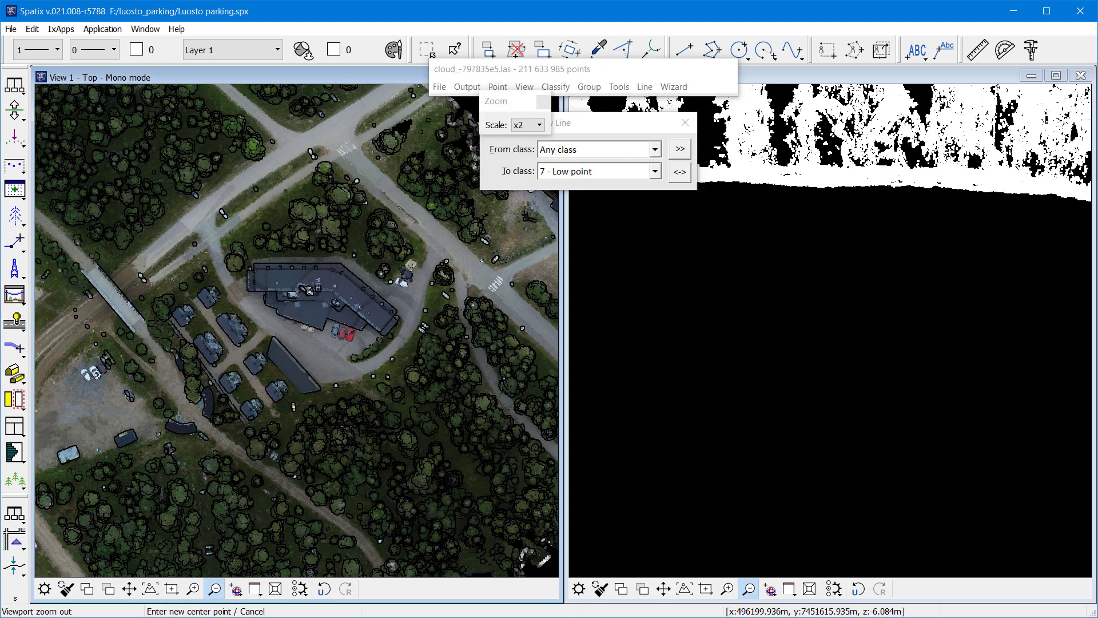
{"action": "left_click", "coordinate": [339, 291]}
- Zoom the top view out, then in x2 on the cloud centre
{"action": "left_click", "coordinate": [314, 309]}
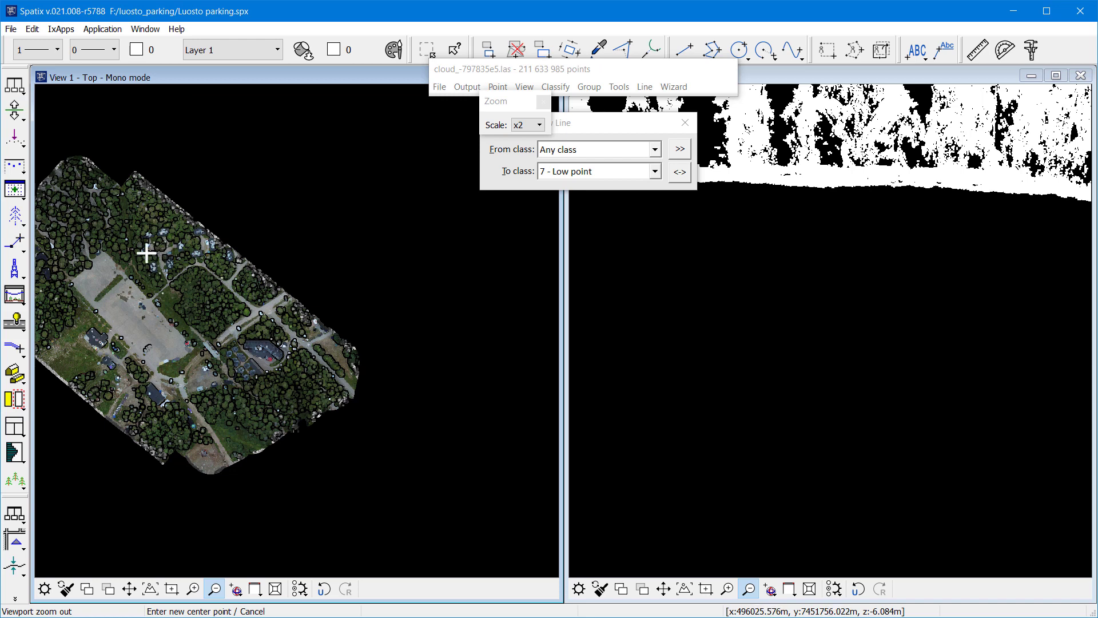
{"action": "left_click", "coordinate": [187, 321]}
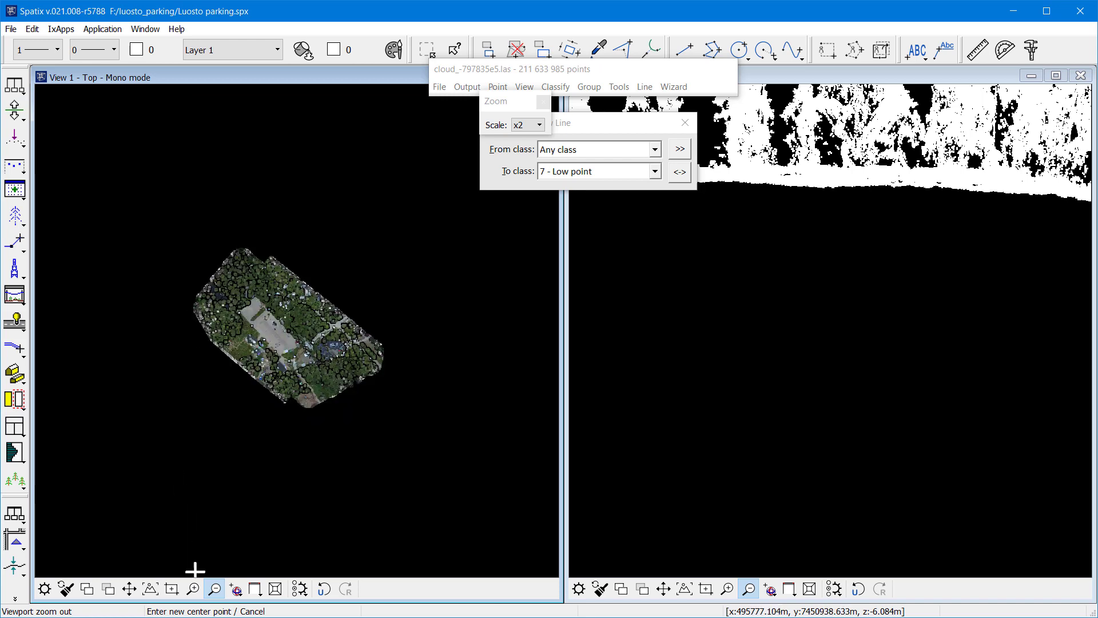
{"action": "left_click", "coordinate": [192, 589]}
{"action": "left_click", "coordinate": [285, 308]}
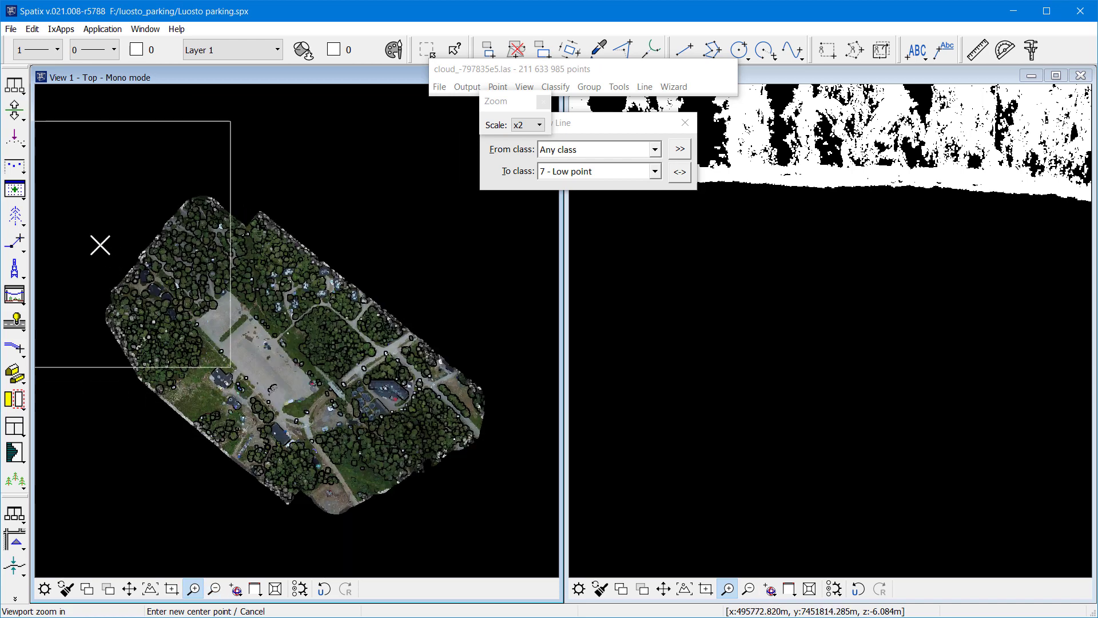
- Select the single recorded trajectory, preview its path over the cloud, then close the trajectory list
{"action": "left_click", "coordinate": [16, 94]}
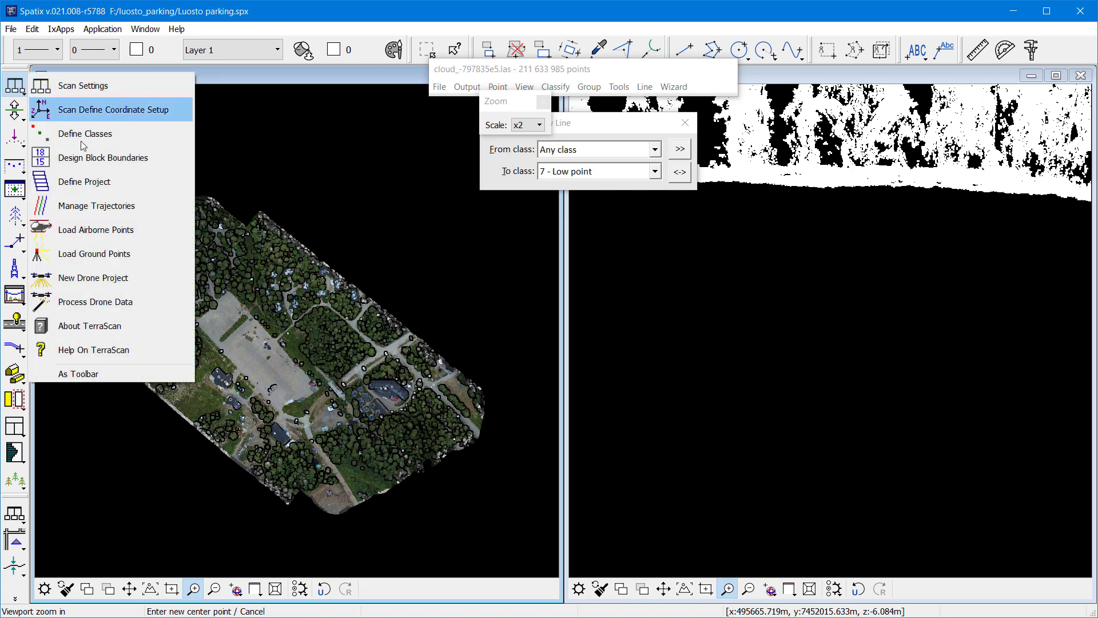
{"action": "left_click", "coordinate": [103, 207]}
{"action": "left_click_drag", "start_coordinate": [371, 201], "coordinate": [751, 216]}
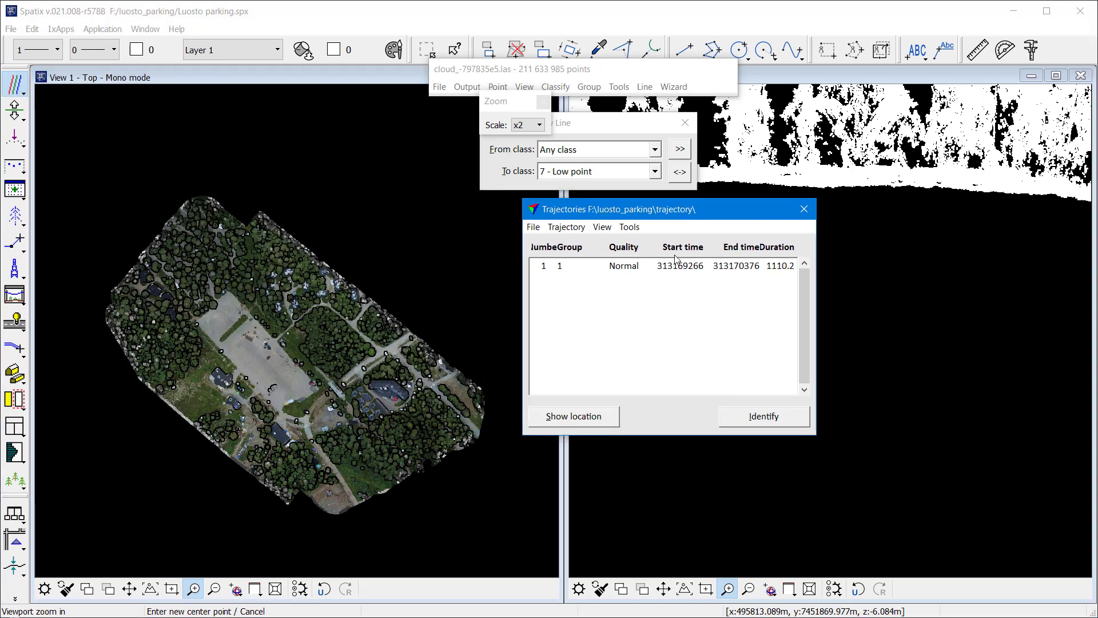
{"action": "left_click", "coordinate": [677, 266]}
{"action": "left_click", "coordinate": [593, 421]}
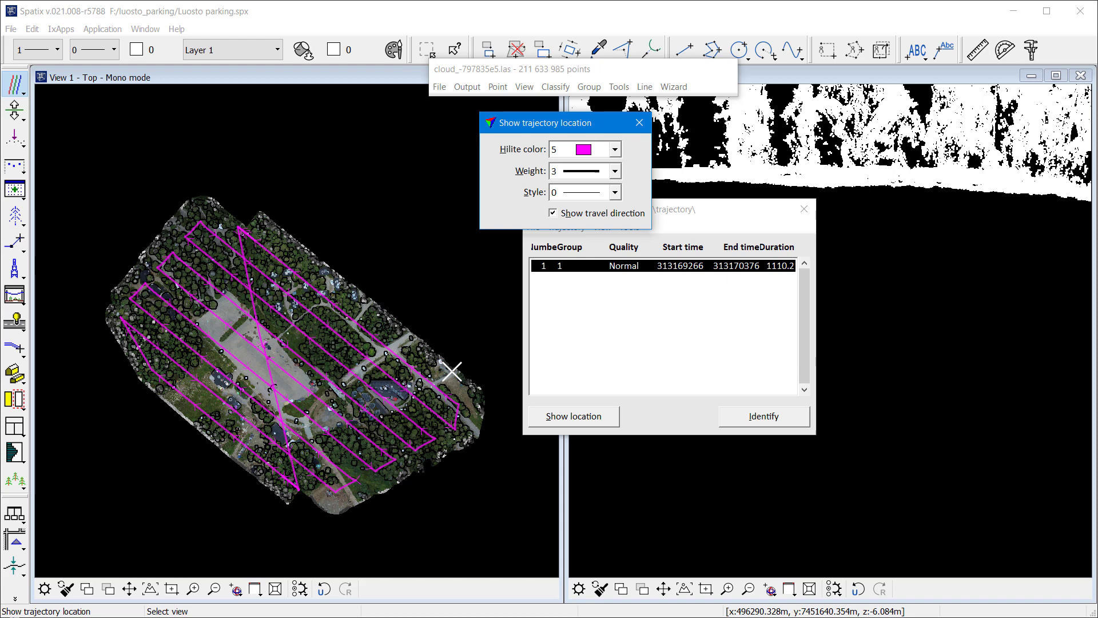
{"action": "left_click", "coordinate": [452, 371]}
{"action": "left_click", "coordinate": [804, 208]}
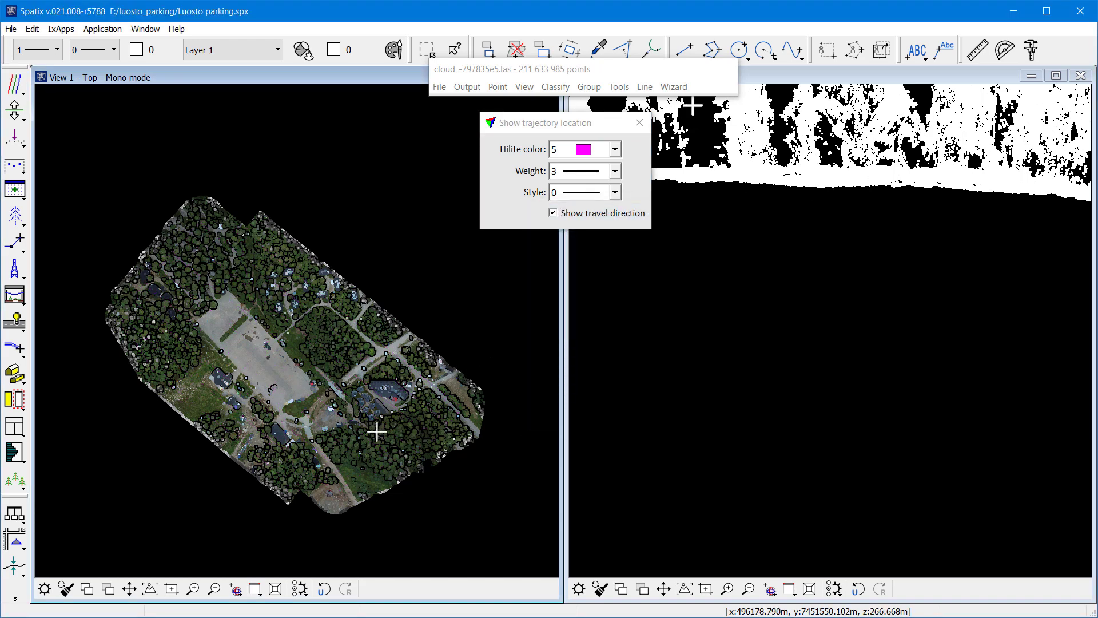
- Run Process Drone Data with only Split trajectory enabled, splitting the flight into 9 lines
{"action": "left_click", "coordinate": [679, 89]}
{"action": "left_click", "coordinate": [683, 115]}
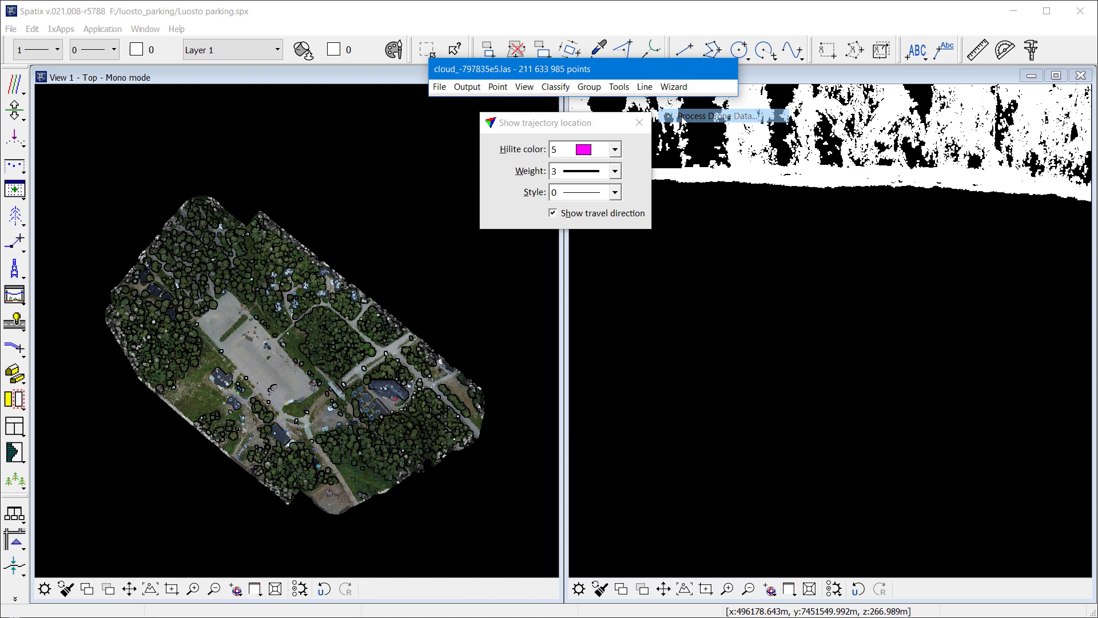
{"action": "left_click", "coordinate": [488, 178]}
{"action": "left_click", "coordinate": [482, 213]}
{"action": "left_click", "coordinate": [480, 249]}
{"action": "left_click", "coordinate": [472, 284]}
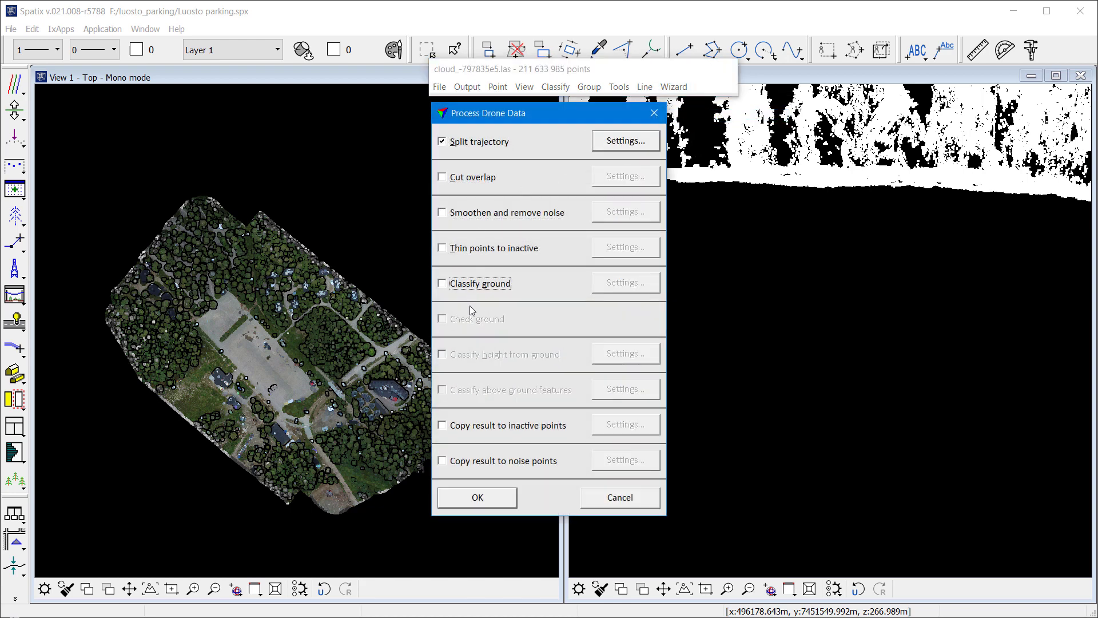
{"action": "left_click", "coordinate": [503, 499]}
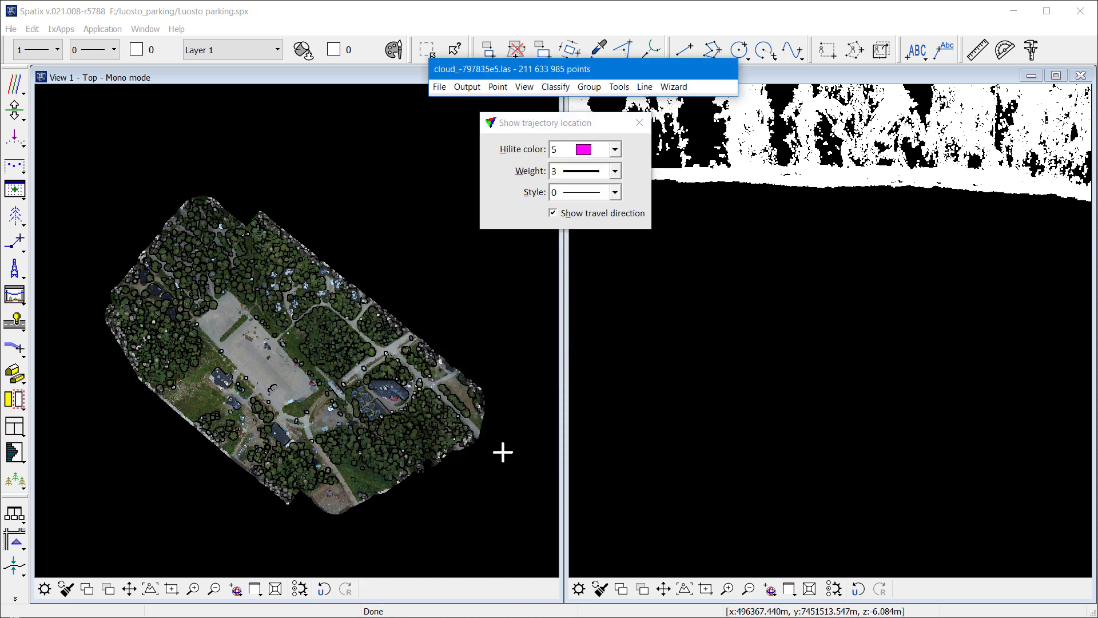
- Set line weight 4 and draw all trajectories into the design, coloured by trajectory number
{"action": "left_click", "coordinate": [17, 86]}
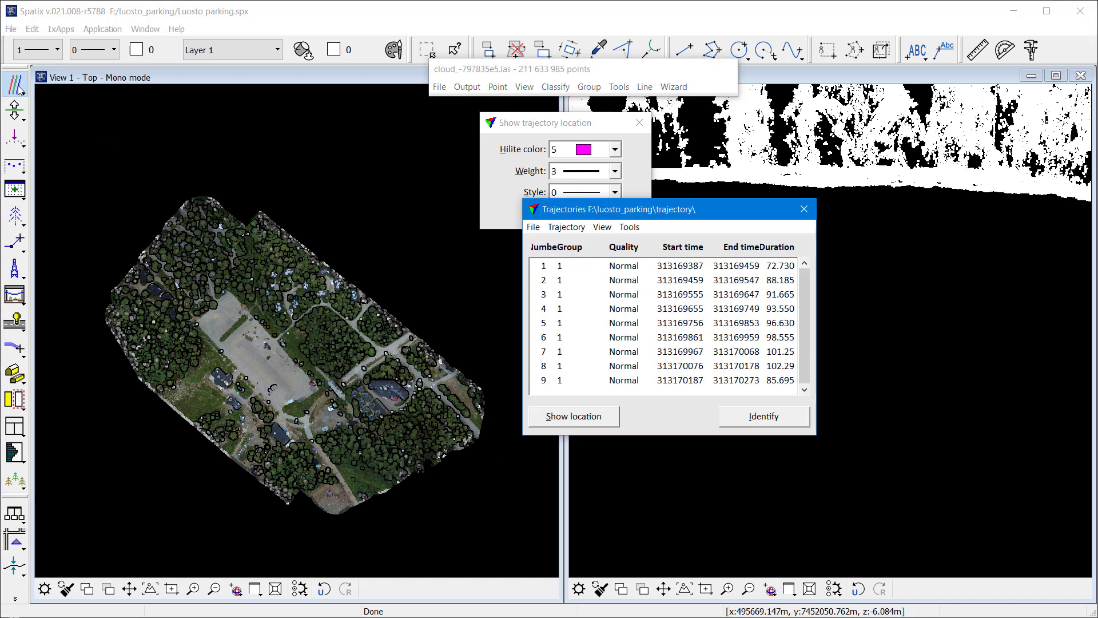
{"action": "left_click", "coordinate": [629, 227]}
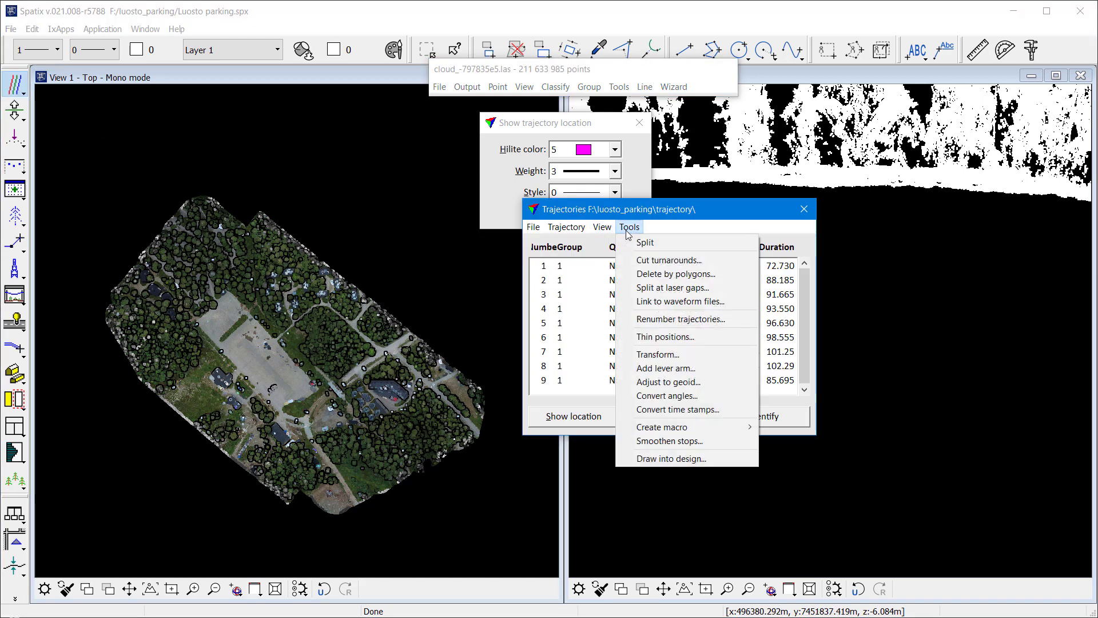
{"action": "left_click", "coordinate": [205, 119]}
{"action": "left_click", "coordinate": [55, 50]}
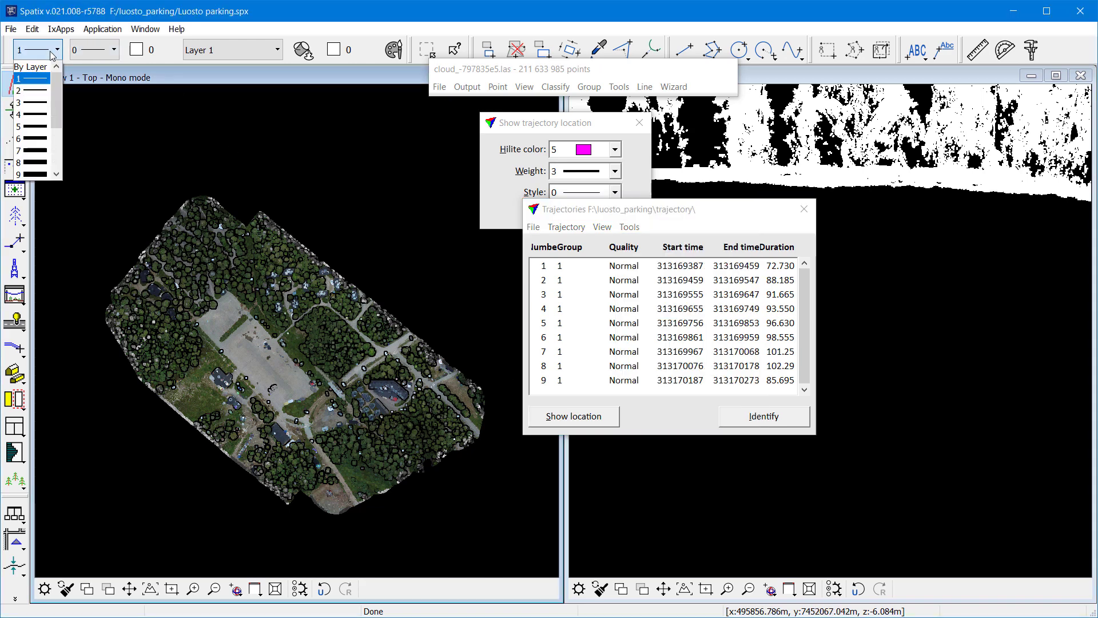
{"action": "left_click", "coordinate": [46, 114]}
{"action": "left_click", "coordinate": [629, 232]}
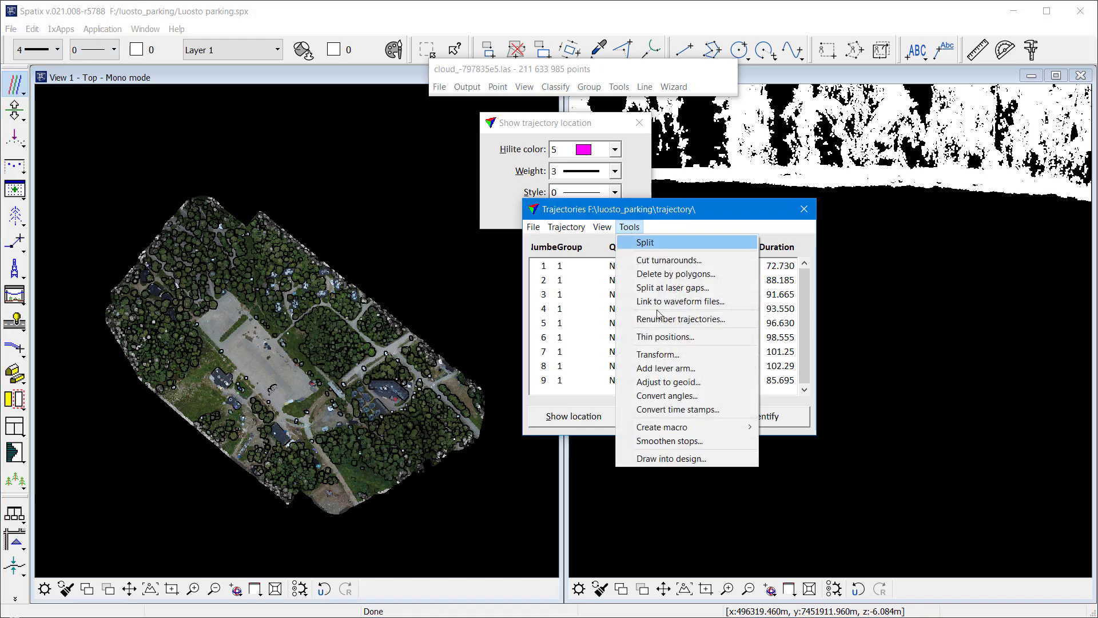
{"action": "left_click", "coordinate": [682, 459]}
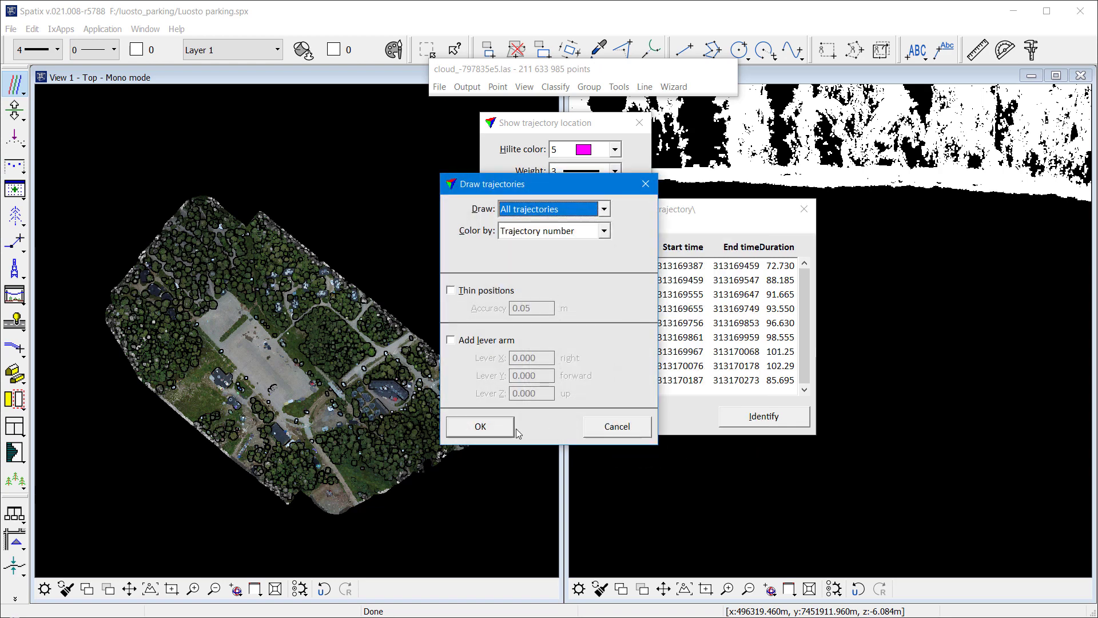
{"action": "left_click", "coordinate": [494, 429]}
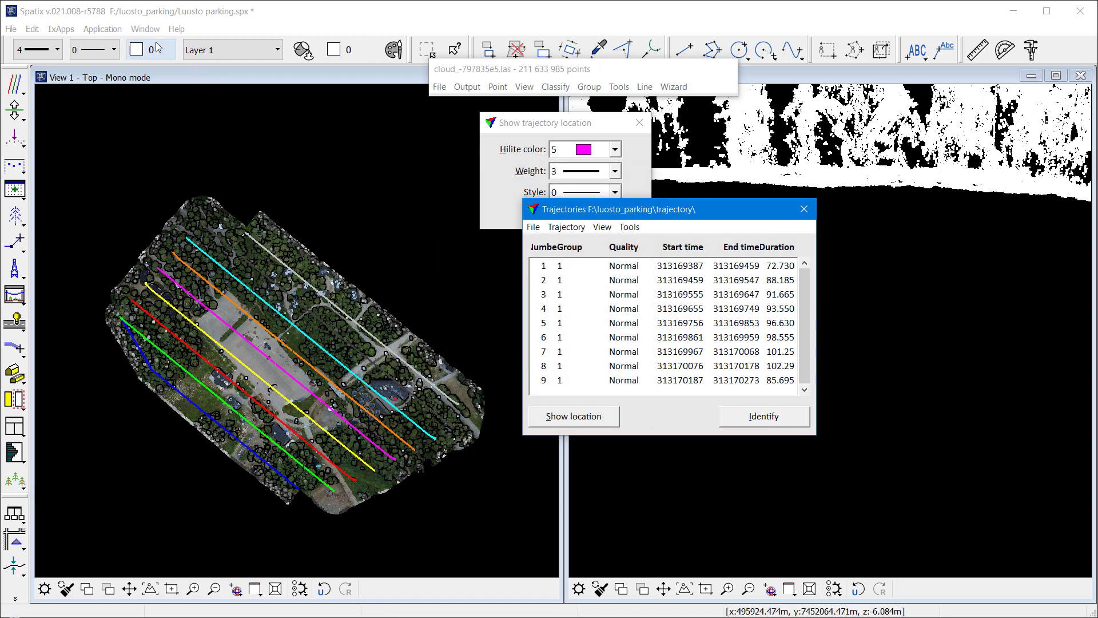
- Undo the drawn trajectory lines and close the trajectory list
{"action": "left_click", "coordinate": [32, 29]}
{"action": "left_click", "coordinate": [47, 43]}
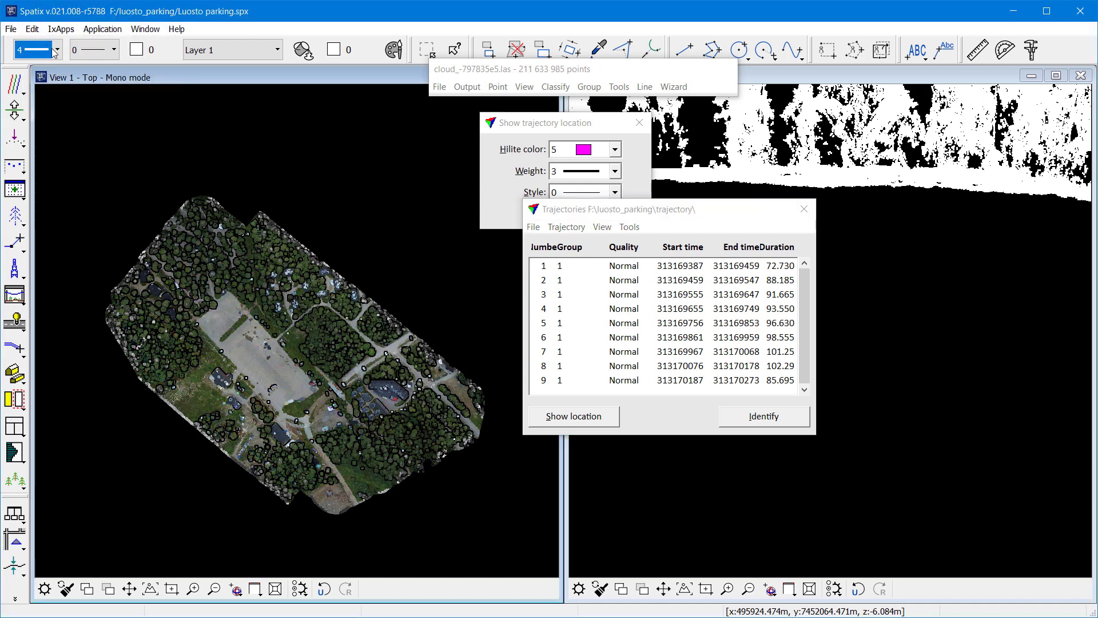
{"action": "left_click", "coordinate": [804, 209]}
- Colour the point cloud by flight Line in all views
{"action": "left_click", "coordinate": [524, 86]}
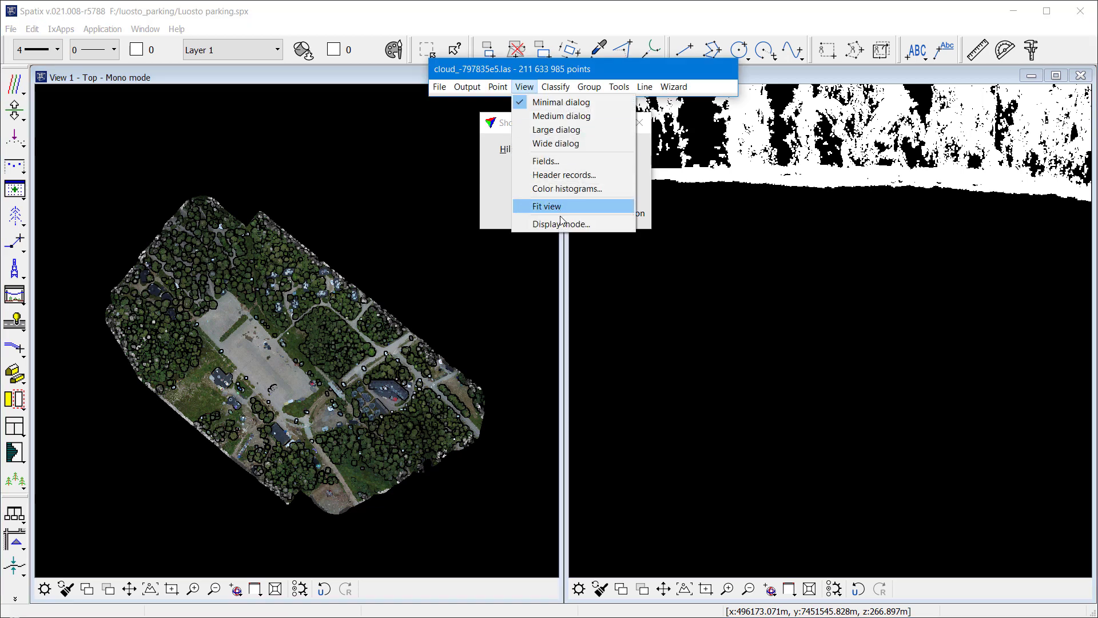
{"action": "left_click", "coordinate": [561, 224]}
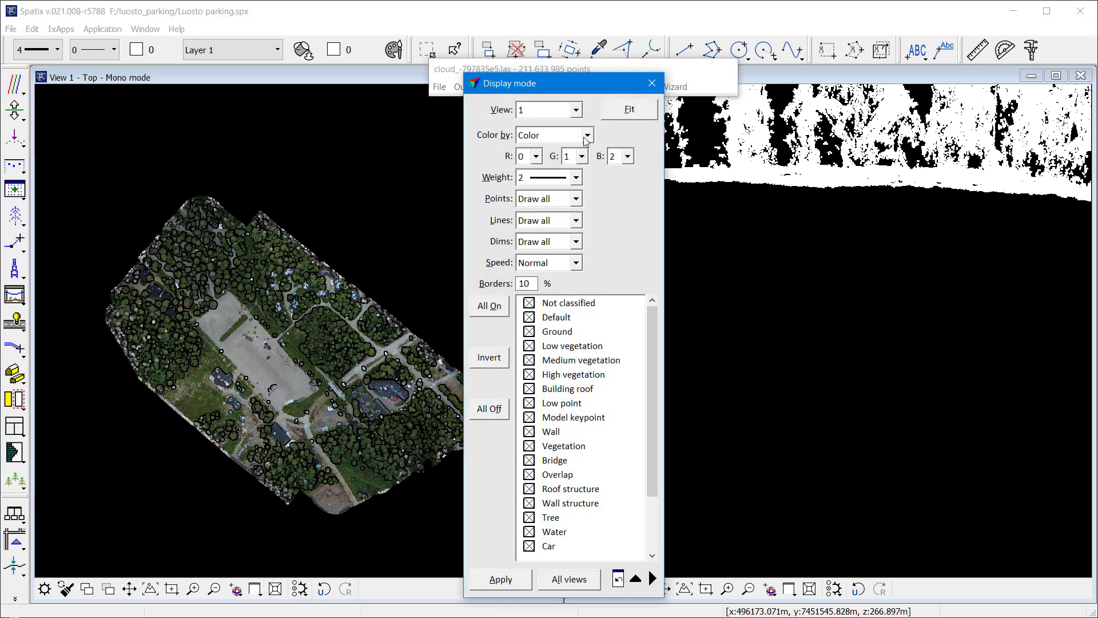
{"action": "left_click", "coordinate": [587, 136]}
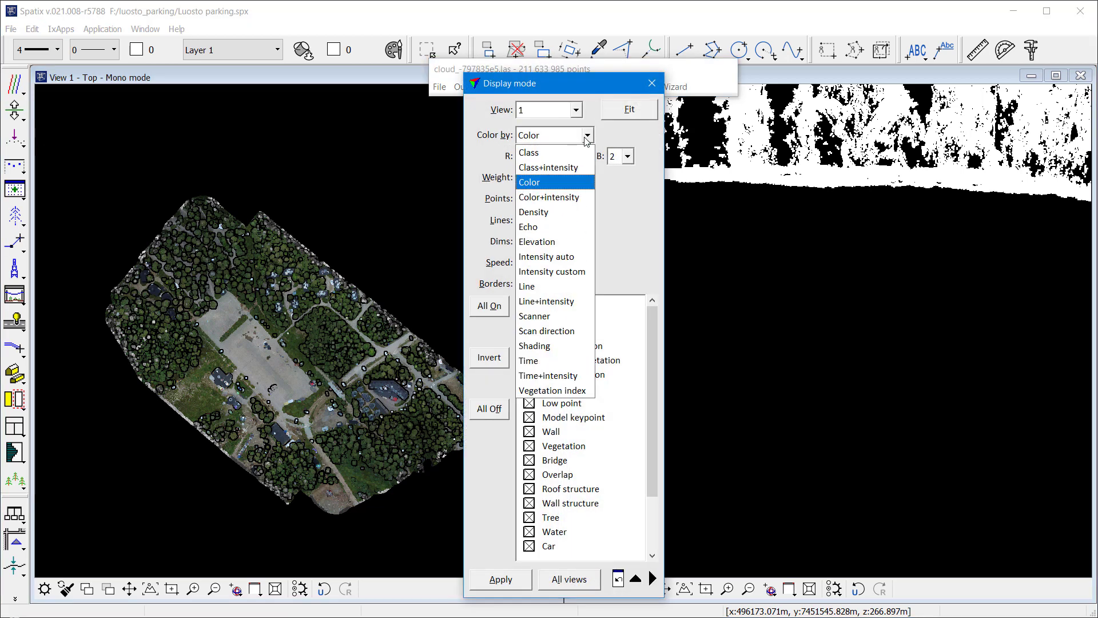
{"action": "left_click", "coordinate": [570, 284]}
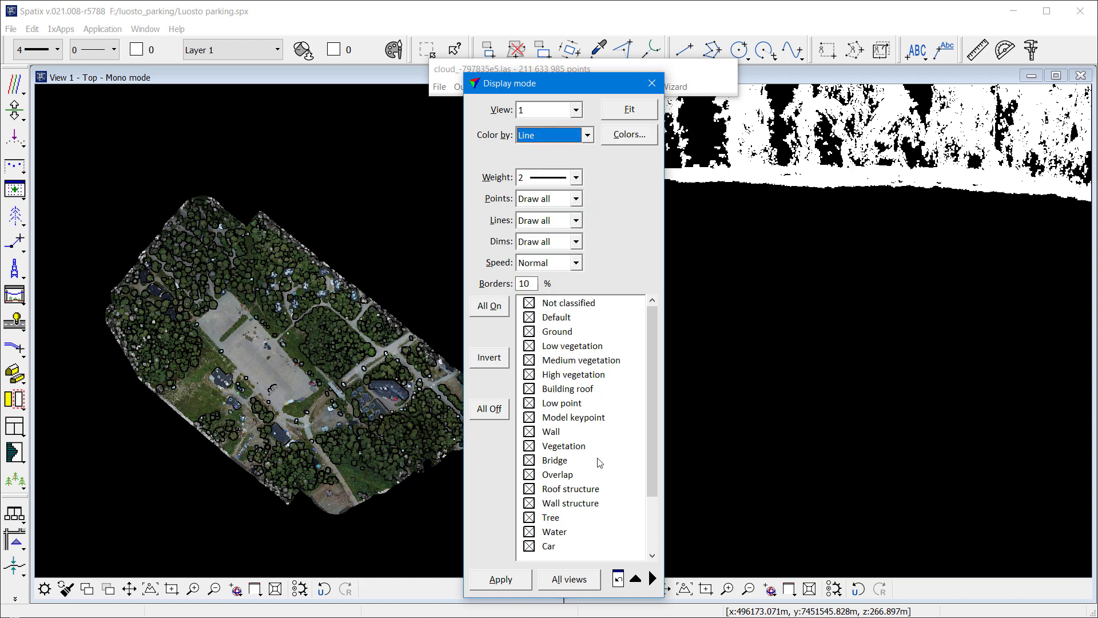
{"action": "left_click", "coordinate": [586, 584]}
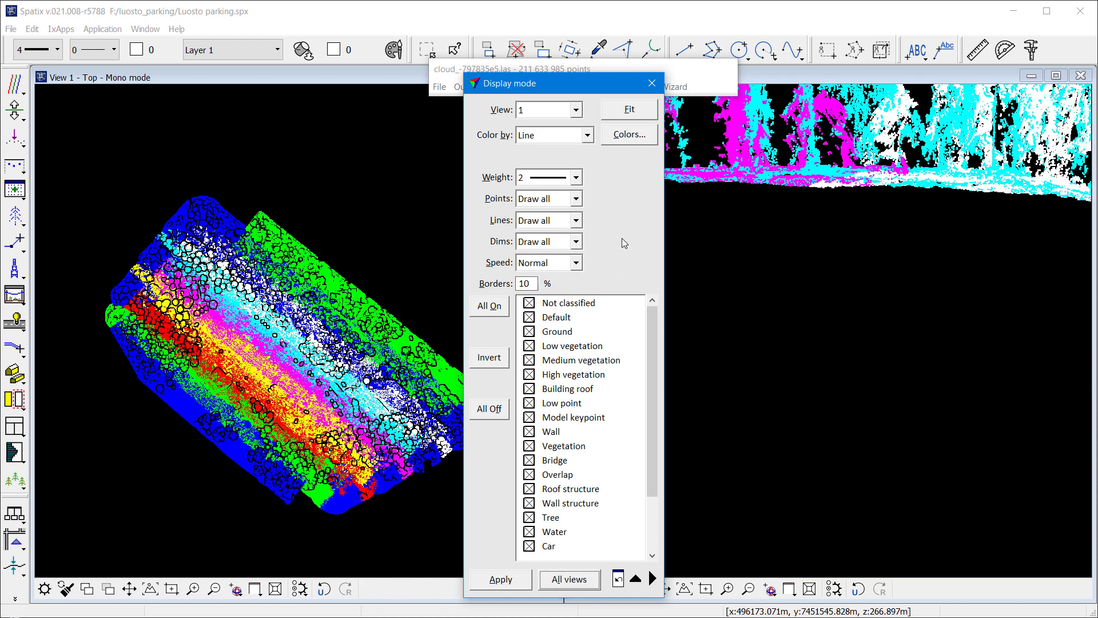
{"action": "left_click", "coordinate": [652, 83]}
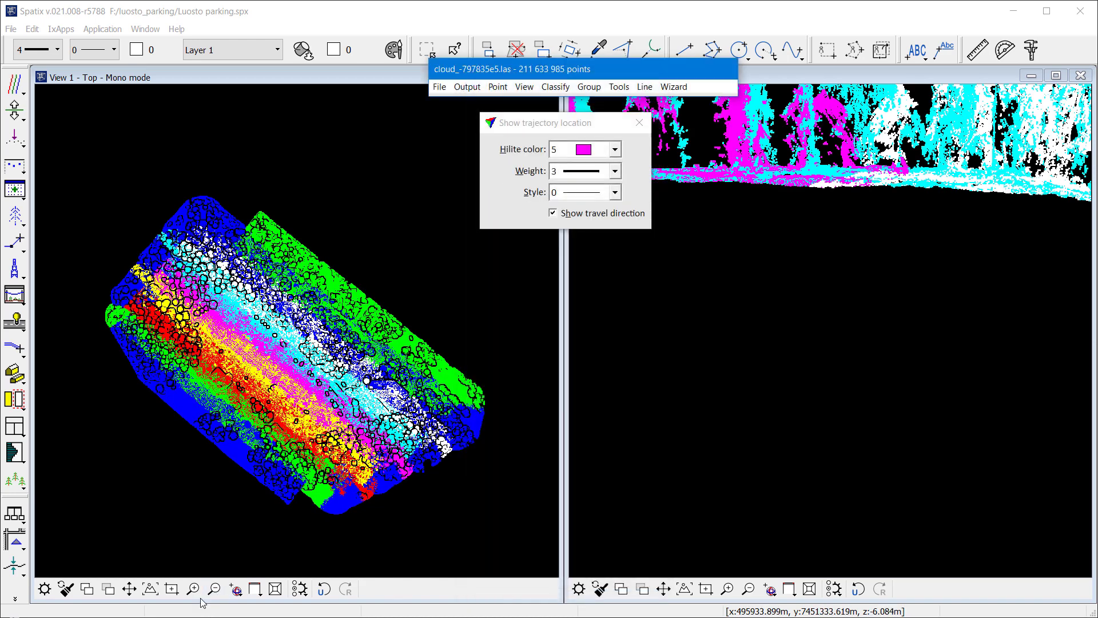
- Zoom the top view in twice on the parking lot and start a 0.100-deep vertical section
{"action": "left_click", "coordinate": [193, 590]}
{"action": "left_click", "coordinate": [295, 367]}
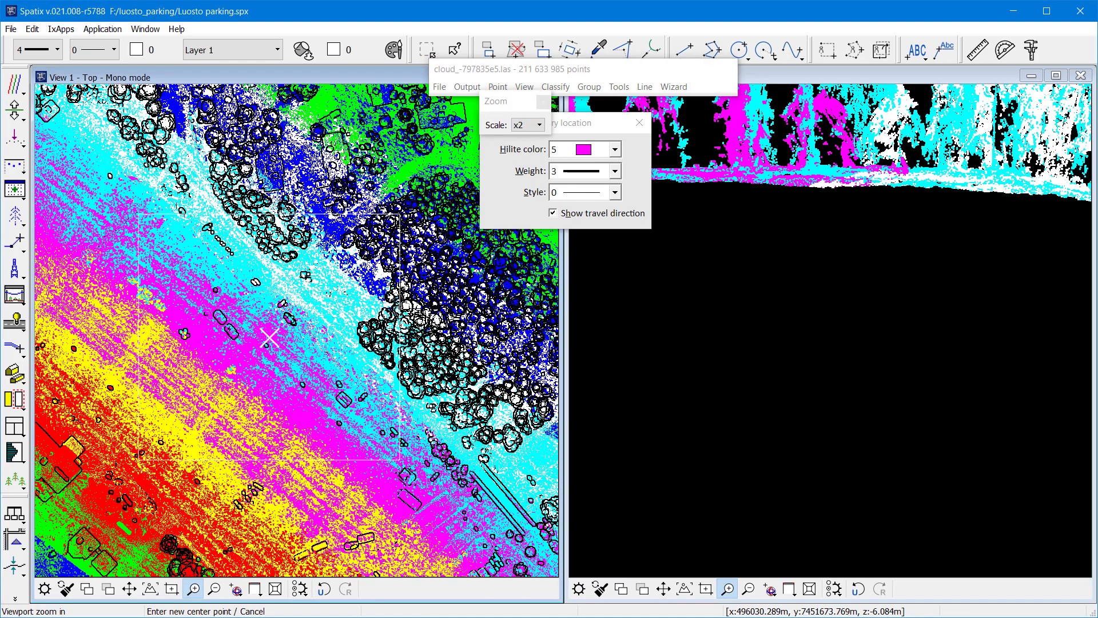
{"action": "left_click", "coordinate": [269, 337]}
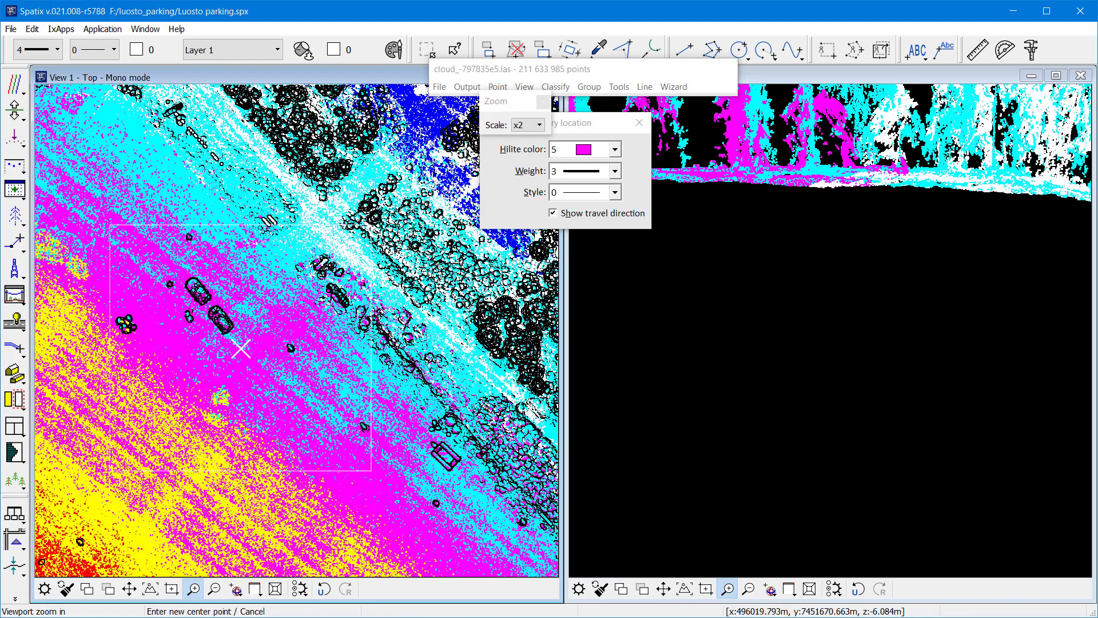
{"action": "left_click", "coordinate": [21, 113]}
{"action": "left_click", "coordinate": [69, 108]}
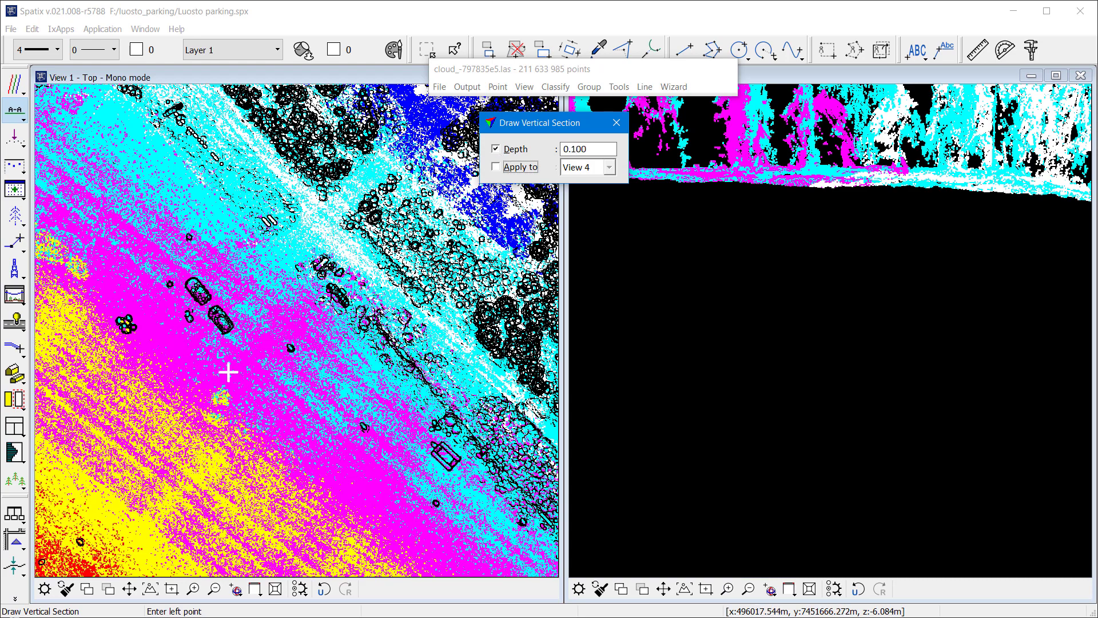
- Draw the section line across the parking lot in View 1 and display it in the right view
{"action": "left_click", "coordinate": [308, 533]}
{"action": "left_click", "coordinate": [389, 430]}
{"action": "left_click", "coordinate": [391, 429]}
{"action": "left_click", "coordinate": [678, 332]}
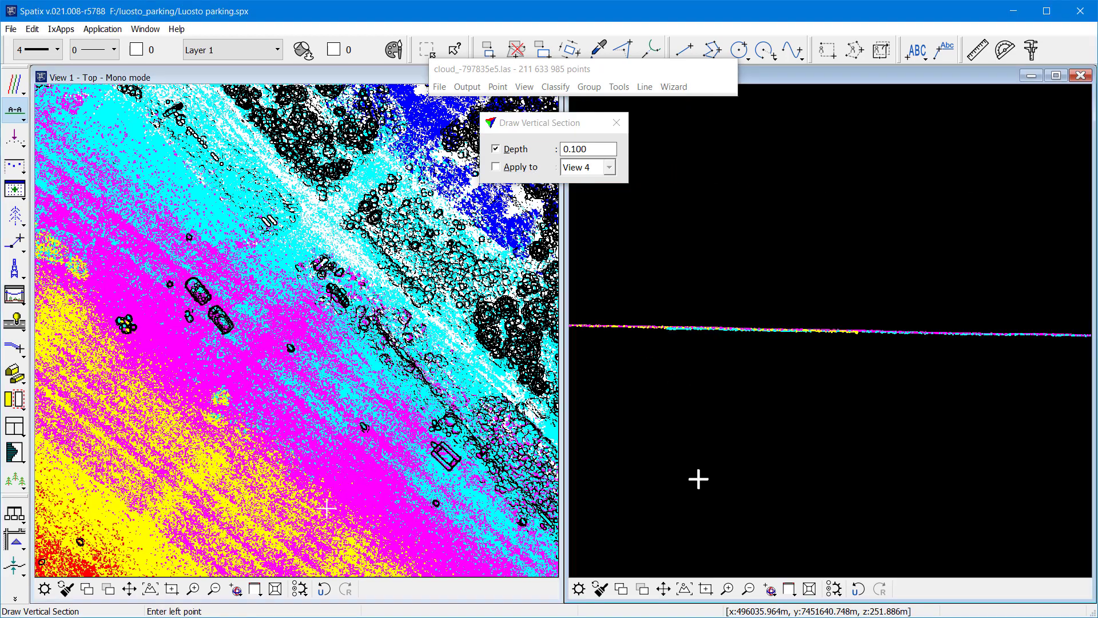
- Zoom in, pan and zoom out the section view to compare overlapping flight-line heights
{"action": "left_click", "coordinate": [729, 589]}
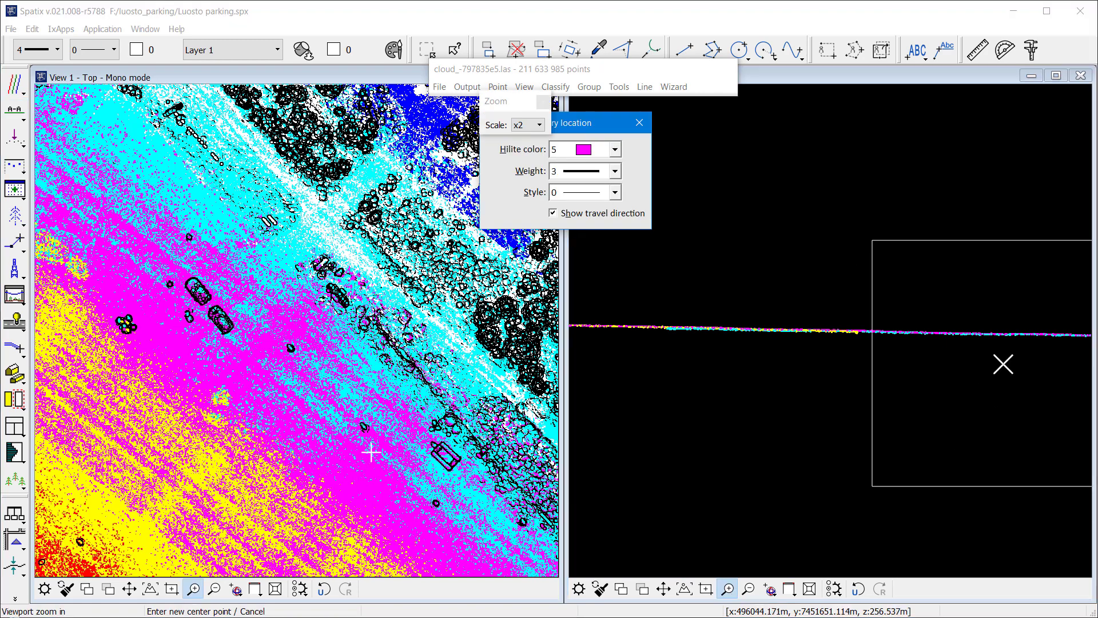
{"action": "left_click", "coordinate": [888, 314]}
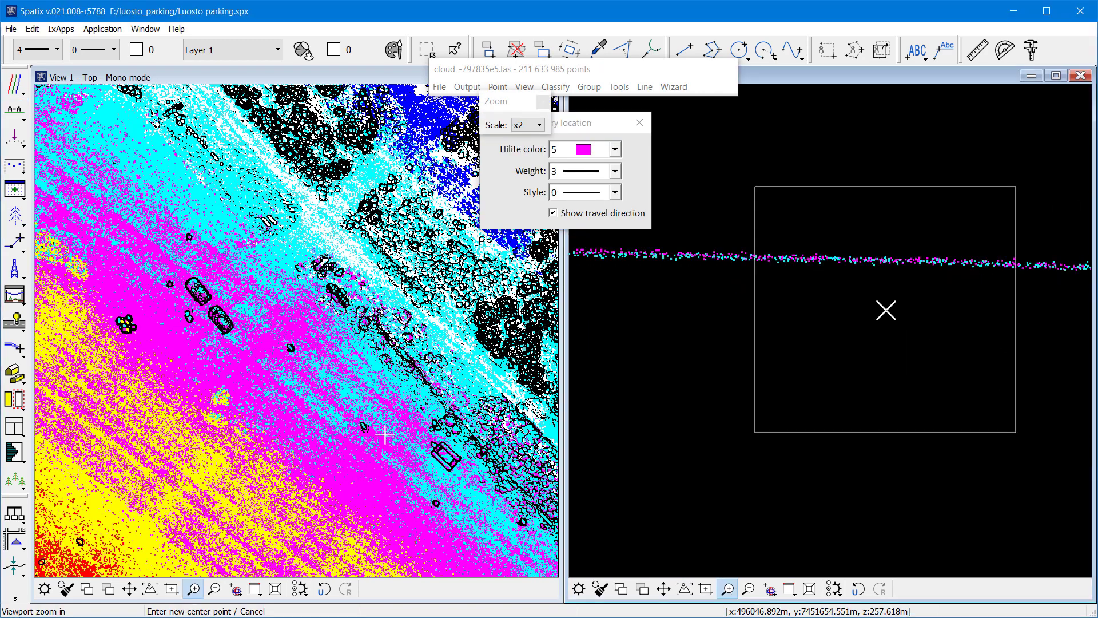
{"action": "left_click", "coordinate": [663, 589]}
{"action": "left_click", "coordinate": [604, 330]}
{"action": "left_click", "coordinate": [812, 331]}
{"action": "left_click", "coordinate": [641, 314]}
{"action": "left_click", "coordinate": [959, 328]}
{"action": "left_click", "coordinate": [697, 336]}
{"action": "left_click", "coordinate": [963, 335]}
{"action": "left_click", "coordinate": [703, 343]}
{"action": "left_click", "coordinate": [959, 343]}
{"action": "left_click", "coordinate": [661, 344]}
{"action": "left_click", "coordinate": [956, 350]}
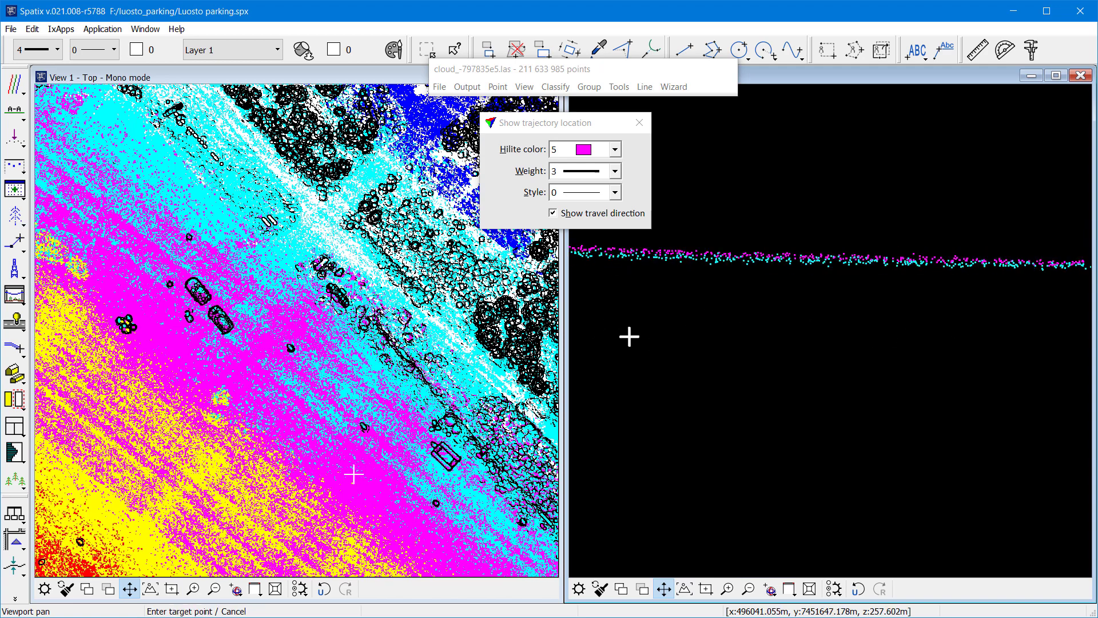
{"action": "left_click", "coordinate": [980, 341]}
{"action": "left_click", "coordinate": [644, 318]}
{"action": "left_click", "coordinate": [877, 369]}
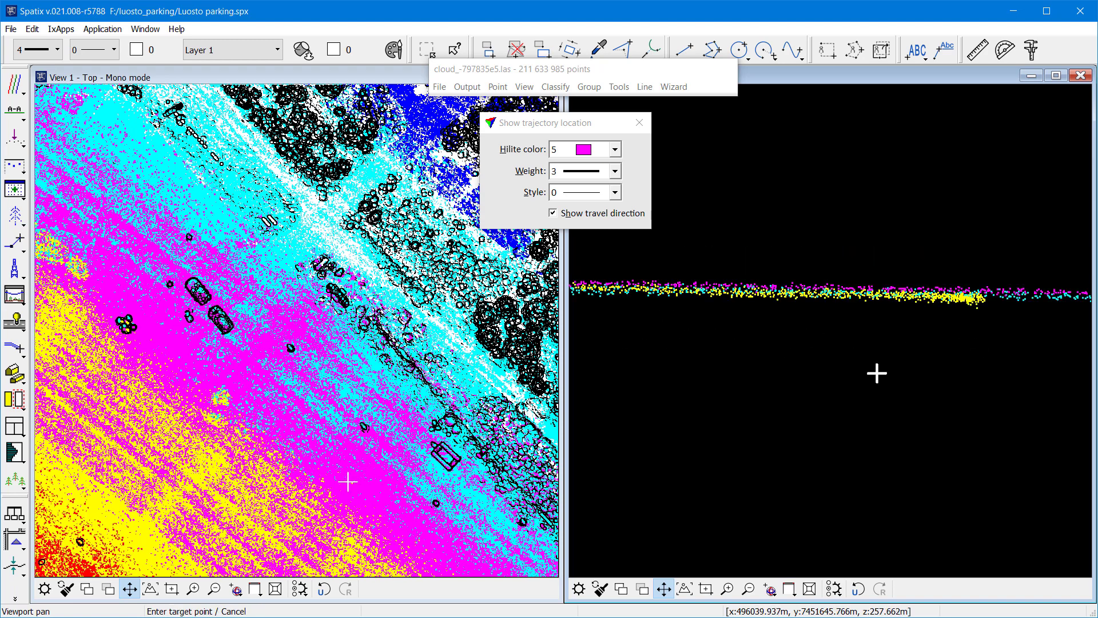
{"action": "left_click", "coordinate": [749, 589]}
{"action": "left_click", "coordinate": [767, 451]}
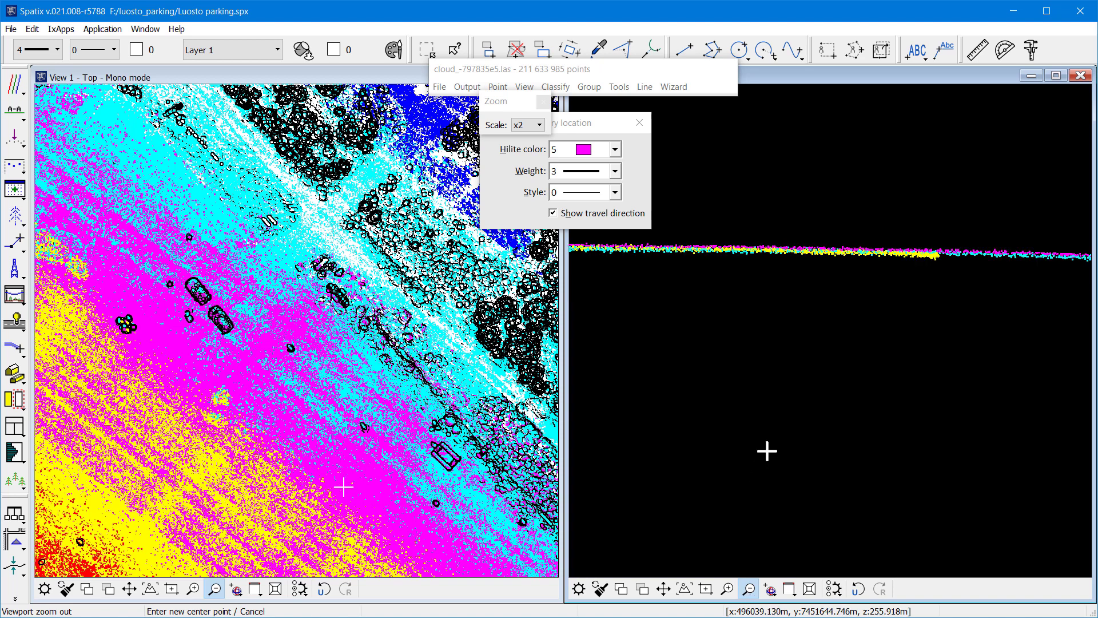
- Run Process Drone Data with Cut overlap, reducing the cloud to 112 521 900 points
{"action": "left_click", "coordinate": [674, 87]}
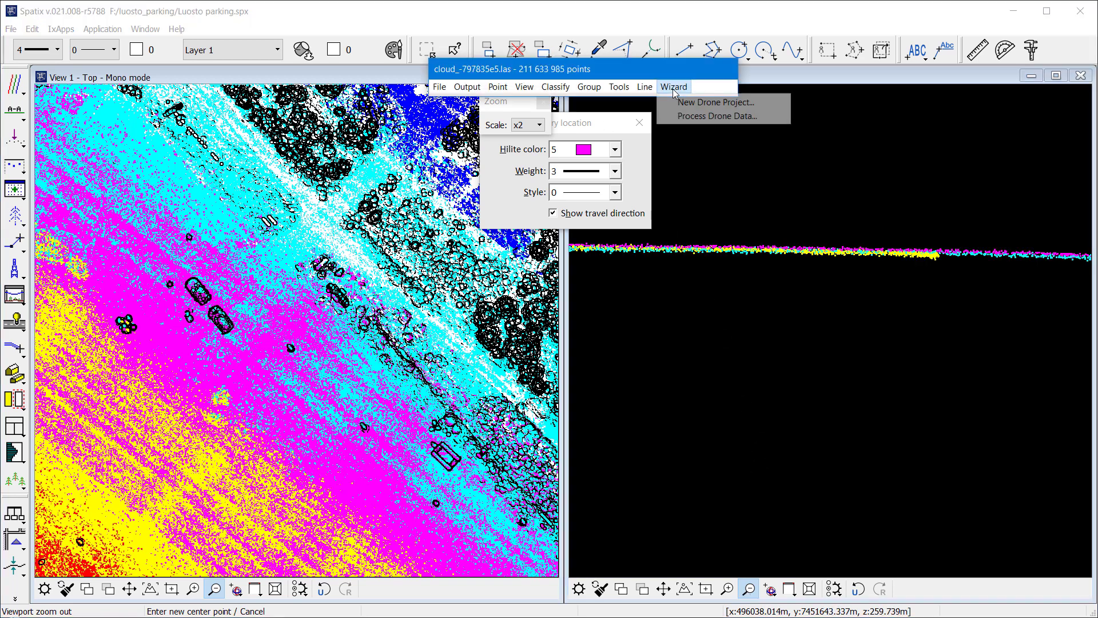
{"action": "left_click", "coordinate": [680, 116]}
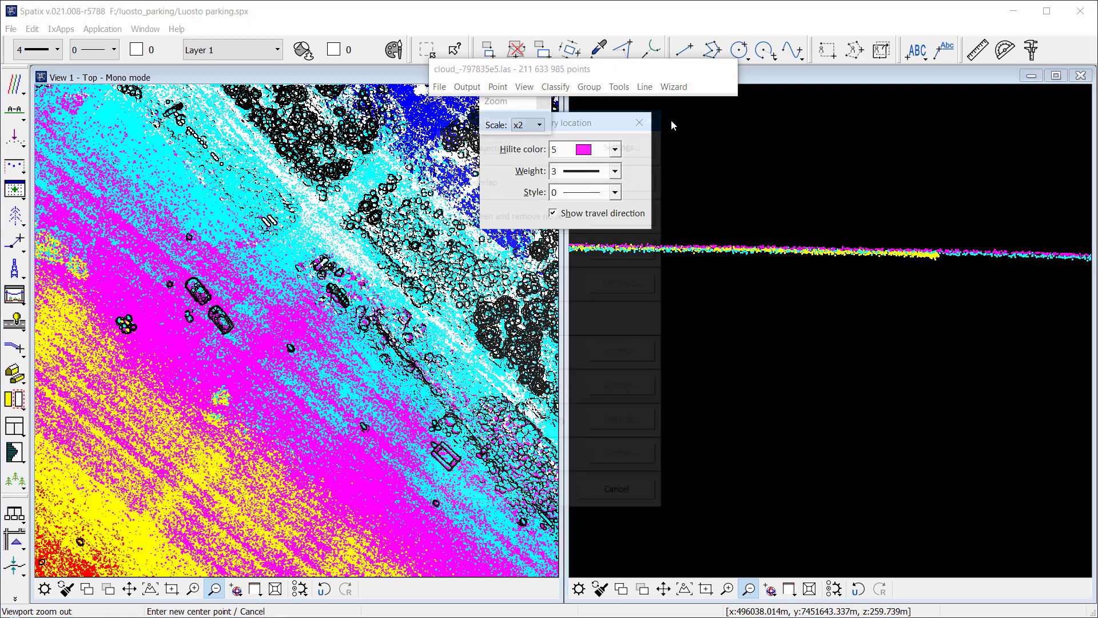
{"action": "left_click", "coordinate": [474, 179]}
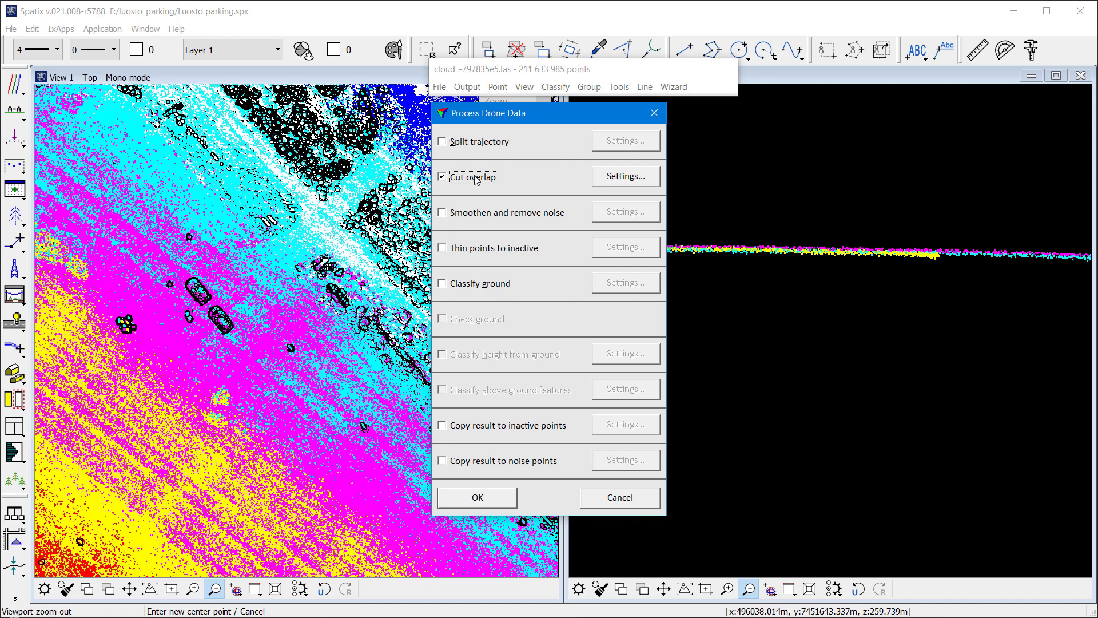
{"action": "left_click", "coordinate": [497, 500]}
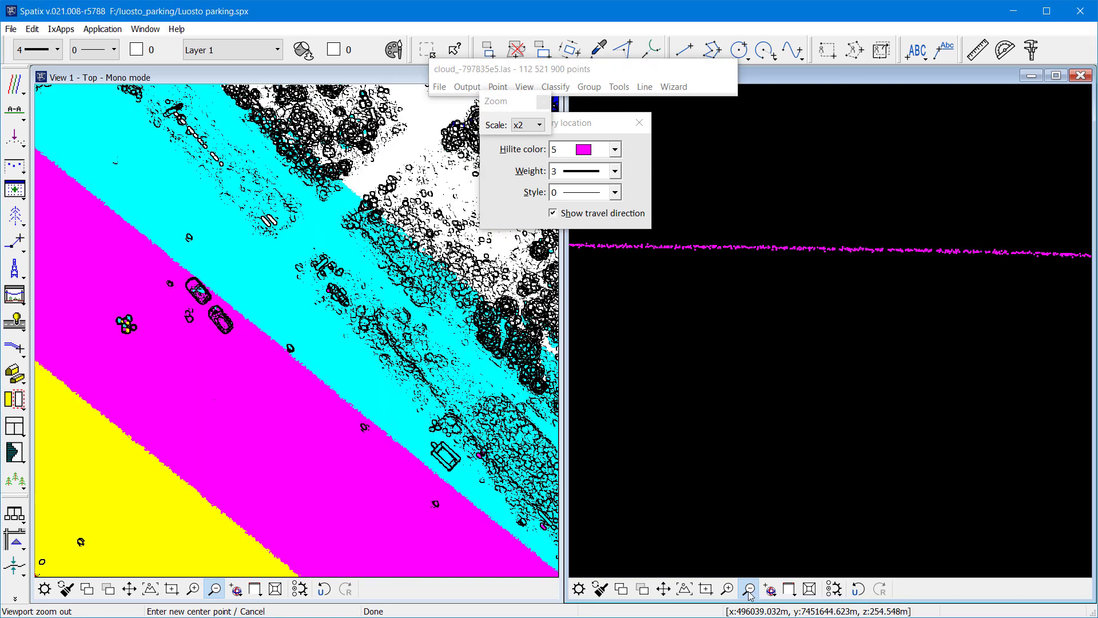
- Zoom the section profile out and back in to check that each stretch holds one flight line
{"action": "left_click", "coordinate": [805, 349]}
{"action": "left_click", "coordinate": [825, 332]}
{"action": "left_click", "coordinate": [825, 332]}
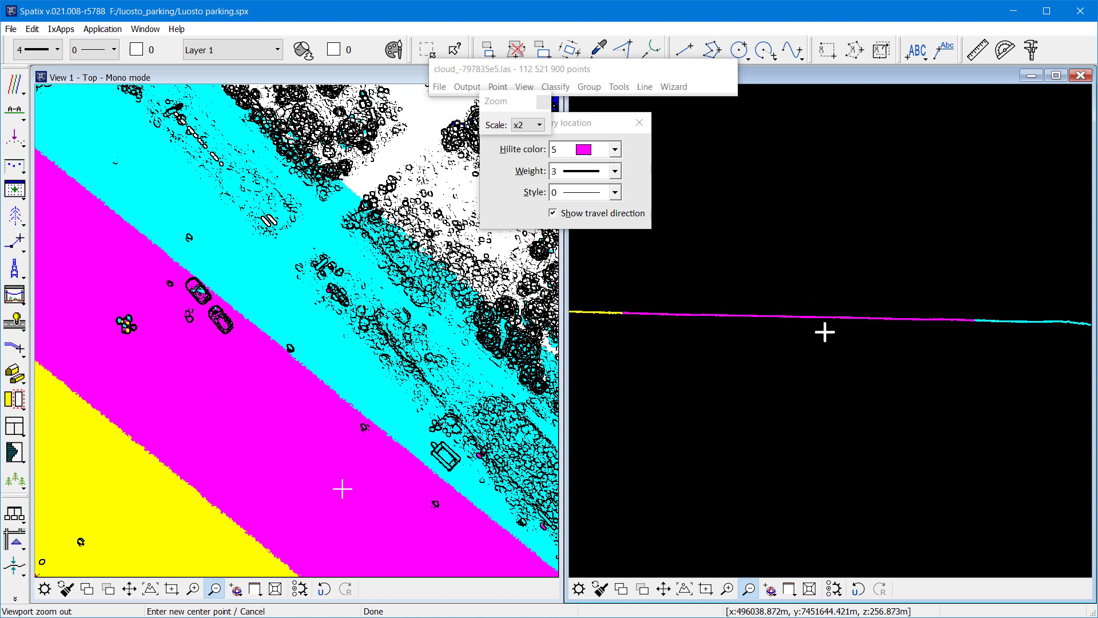
{"action": "left_click", "coordinate": [727, 588]}
{"action": "left_click", "coordinate": [693, 355]}
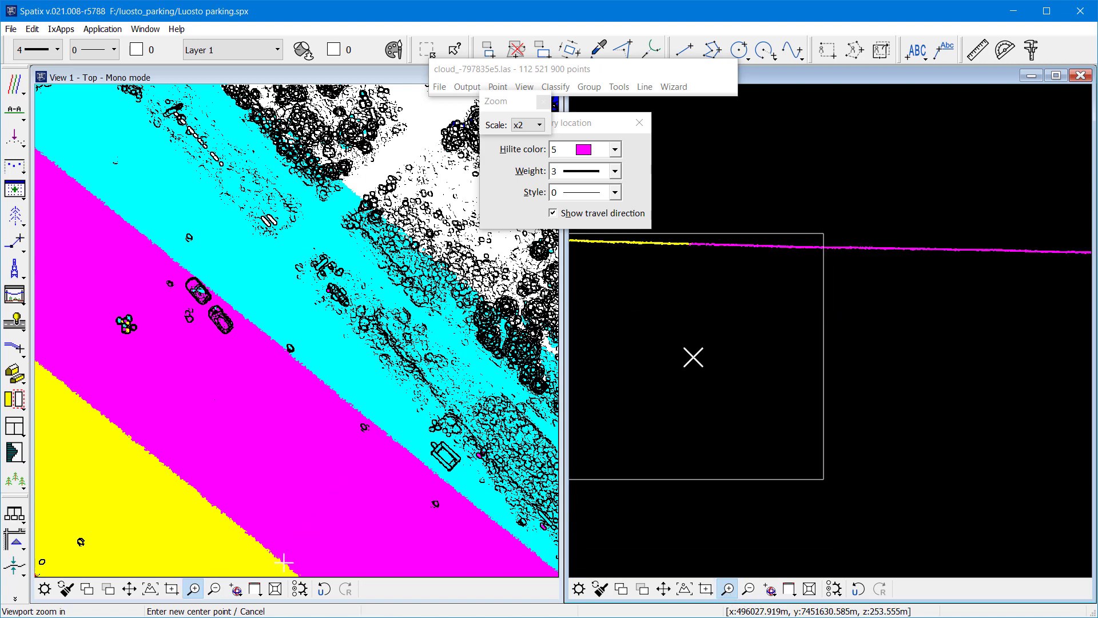
{"action": "left_click", "coordinate": [733, 277]}
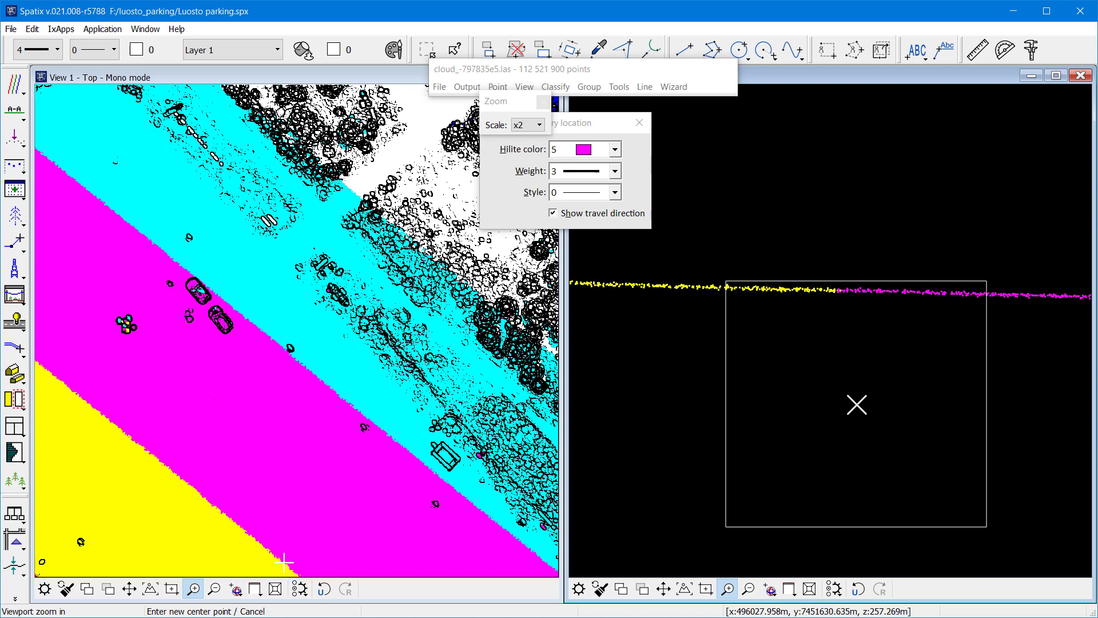
{"action": "right_click", "coordinate": [857, 405]}
- Colour the point cloud by its RGB Color in all views
{"action": "left_click", "coordinate": [525, 86]}
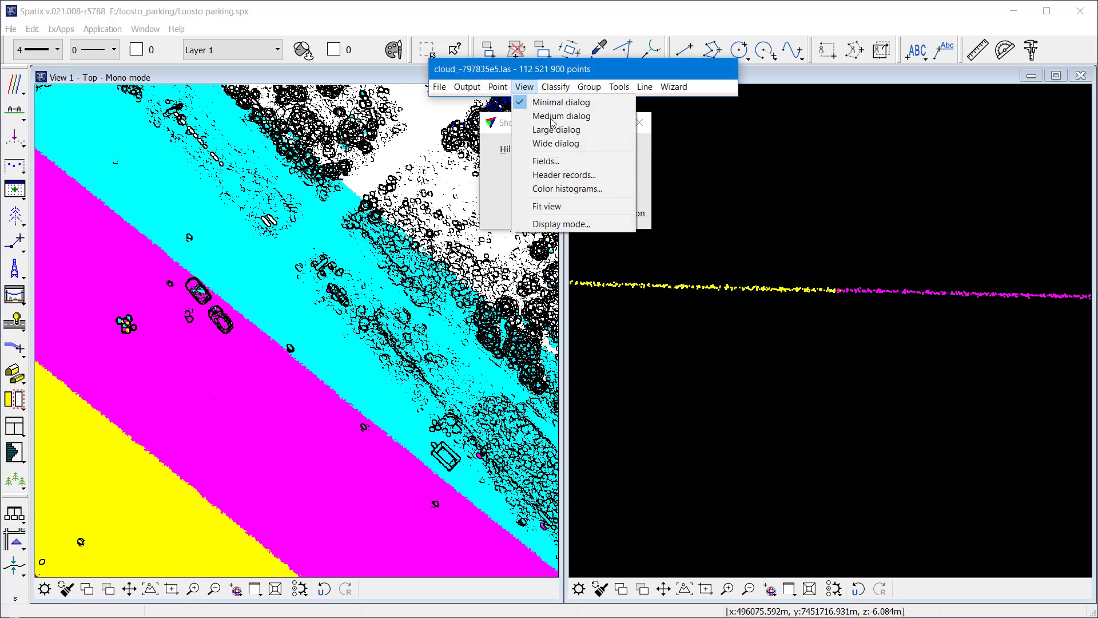
{"action": "left_click", "coordinate": [587, 223]}
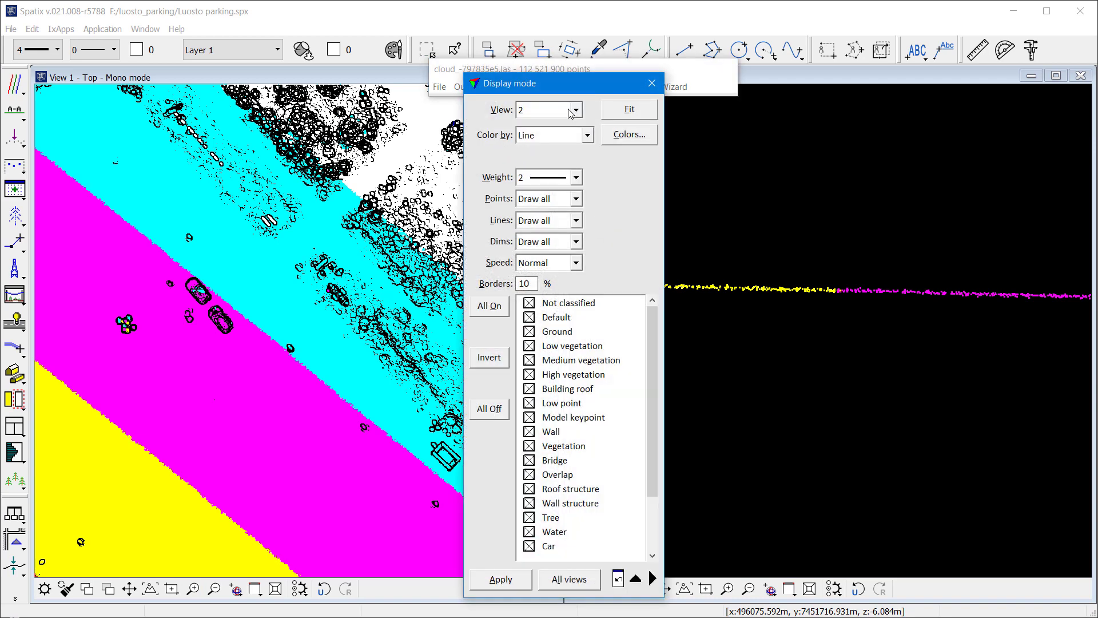
{"action": "left_click", "coordinate": [588, 135]}
{"action": "left_click", "coordinate": [543, 182]}
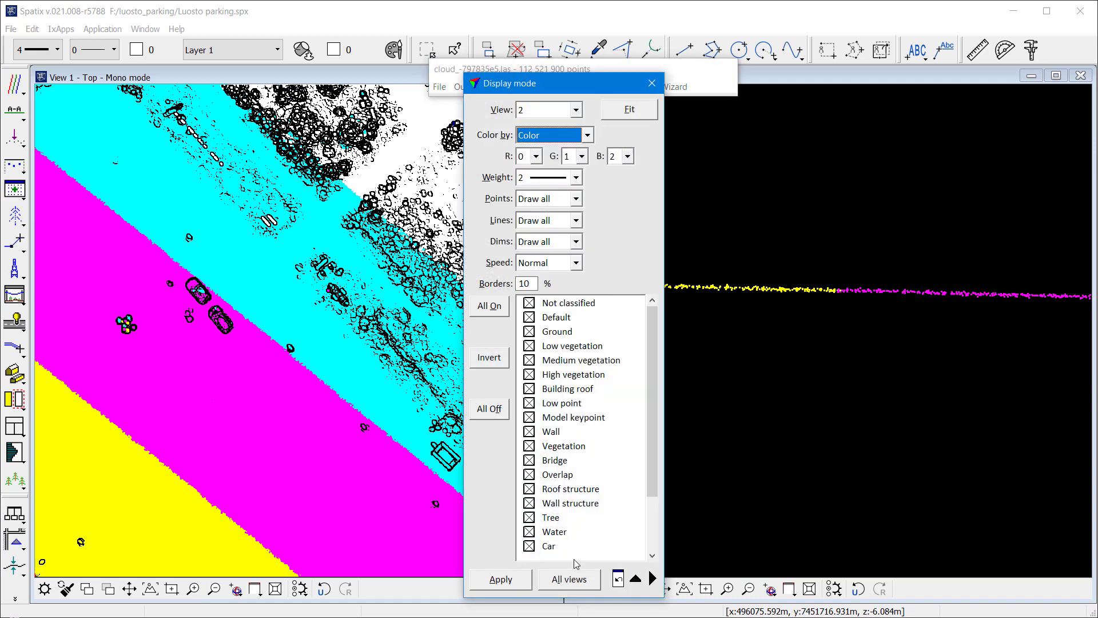
{"action": "left_click", "coordinate": [576, 581]}
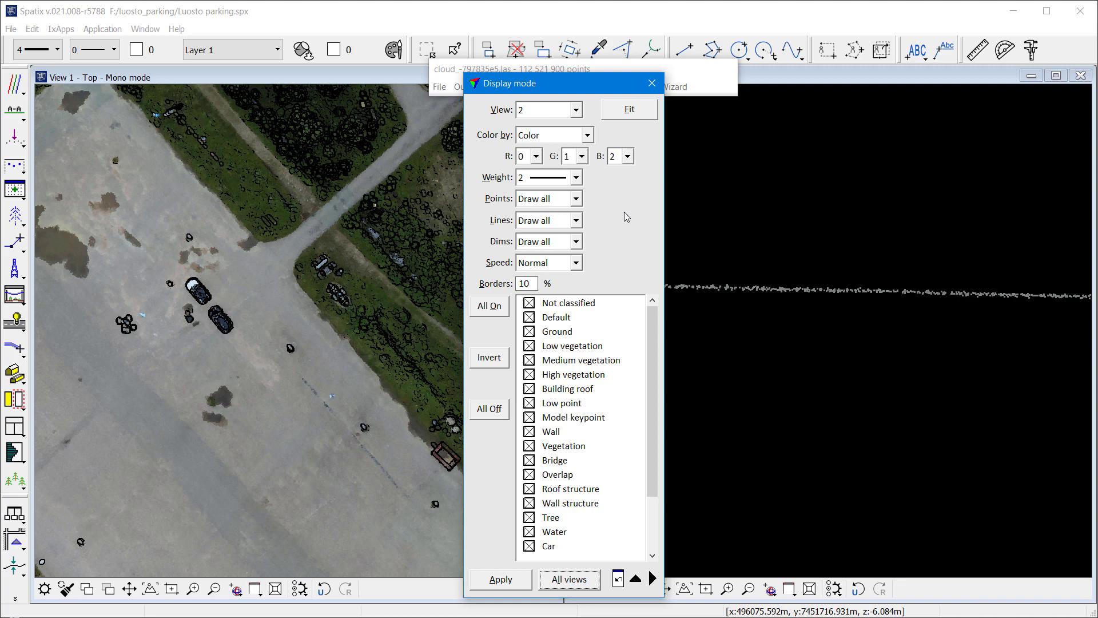
{"action": "left_click", "coordinate": [651, 83]}
- Draw a new 0.100-deep vertical section across the parking-lot edge and zoom in on its profile
{"action": "left_click", "coordinate": [15, 110]}
{"action": "left_click", "coordinate": [292, 403]}
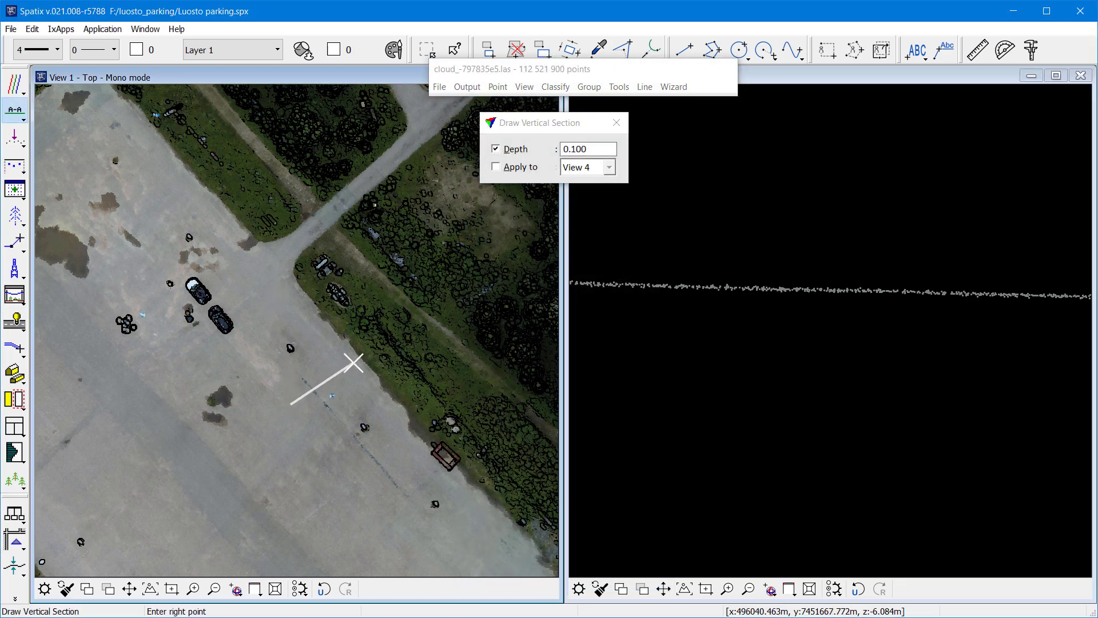
{"action": "left_click", "coordinate": [367, 328]}
{"action": "left_click", "coordinate": [759, 418]}
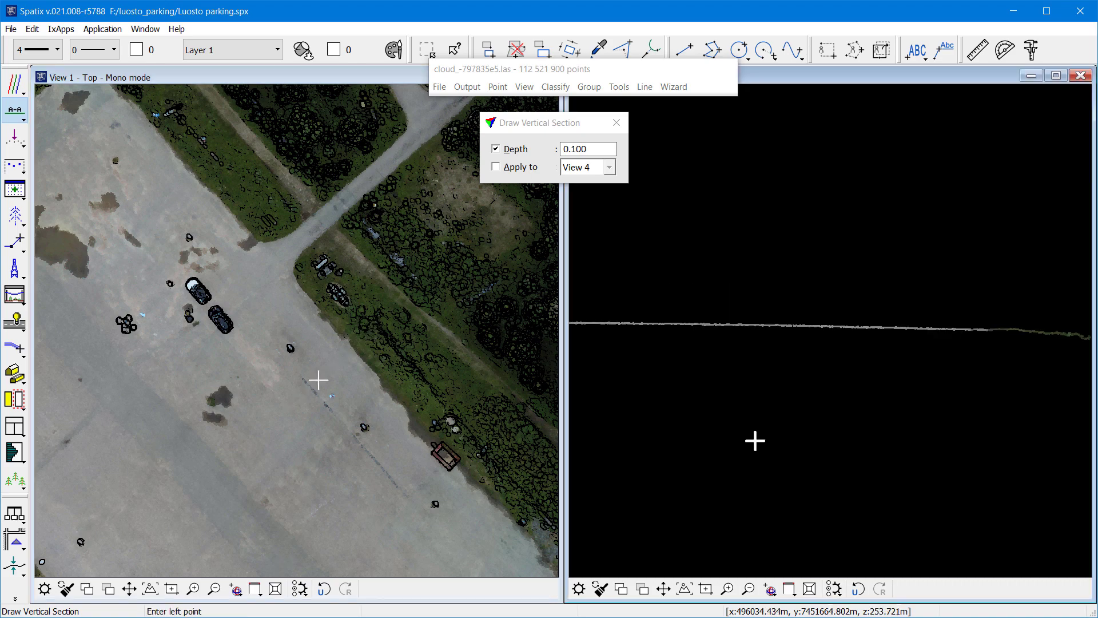
{"action": "left_click", "coordinate": [728, 589]}
{"action": "left_click", "coordinate": [987, 353]}
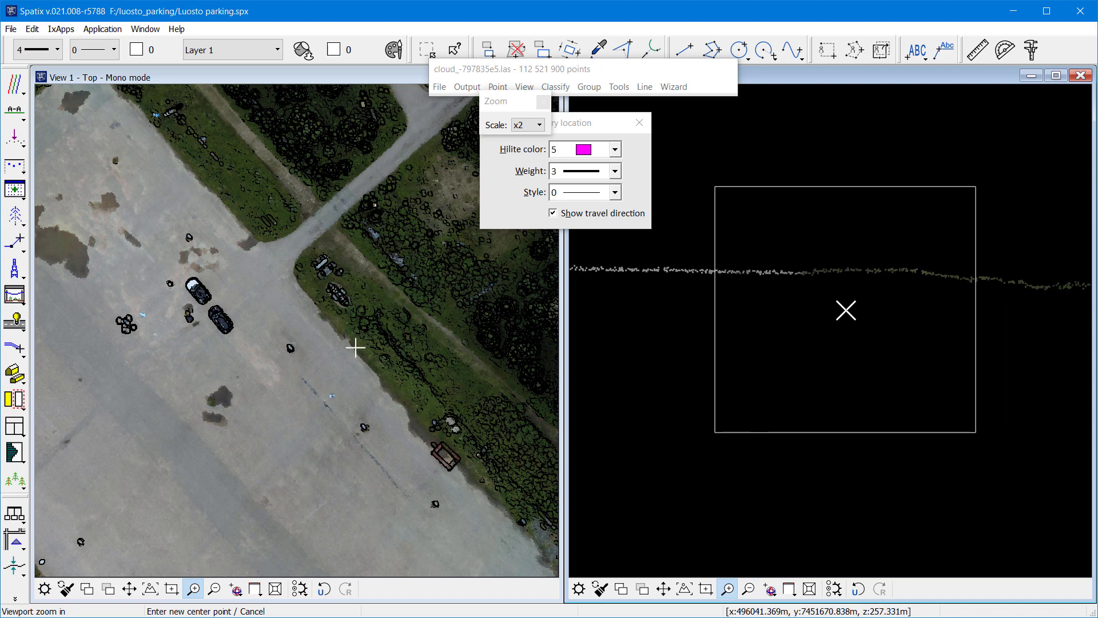
{"action": "right_click", "coordinate": [824, 432]}
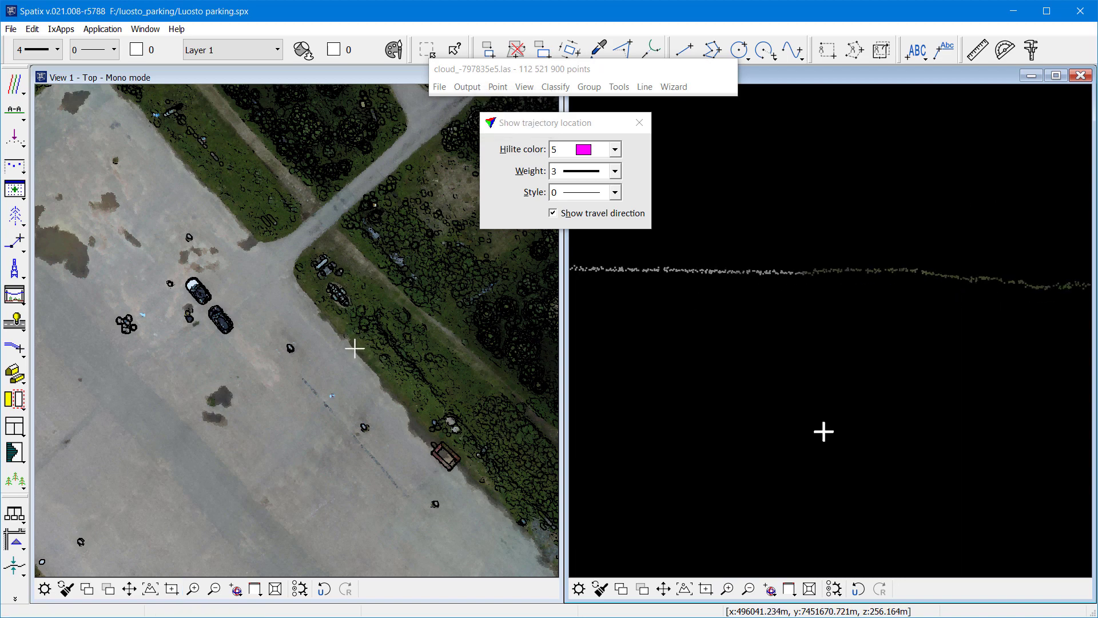
- Enable only Smoothen and remove noise, set for non-vegetation points with a 0.05 vegetation limit
{"action": "left_click", "coordinate": [683, 87]}
{"action": "left_click", "coordinate": [688, 116]}
{"action": "left_click_drag", "start_coordinate": [498, 176], "coordinate": [499, 203]}
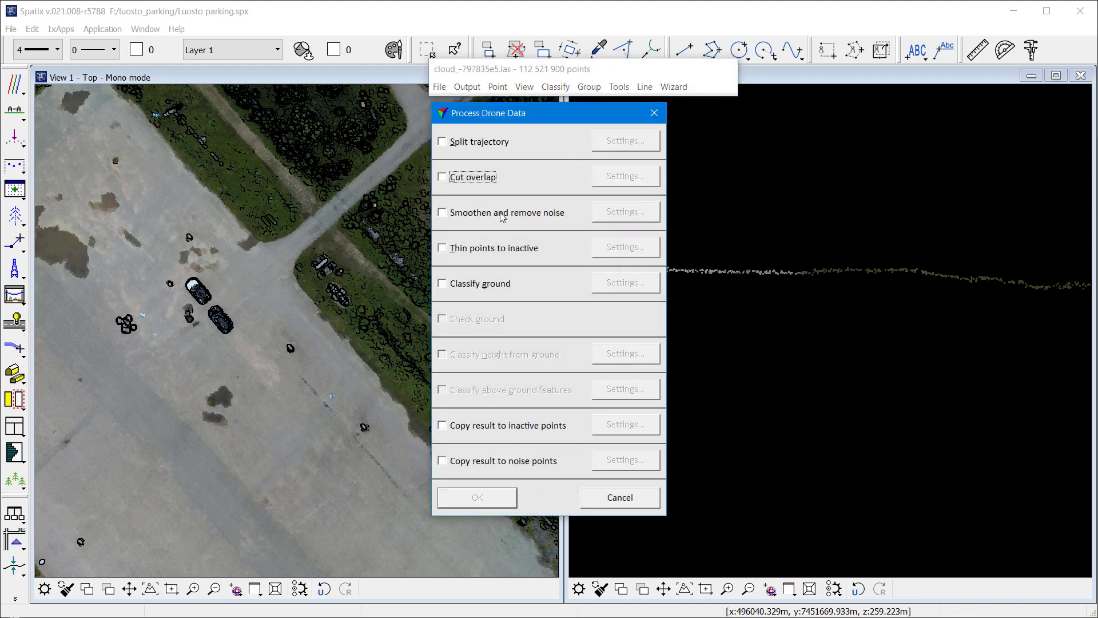
{"action": "left_click", "coordinate": [501, 215]}
{"action": "left_click", "coordinate": [609, 214]}
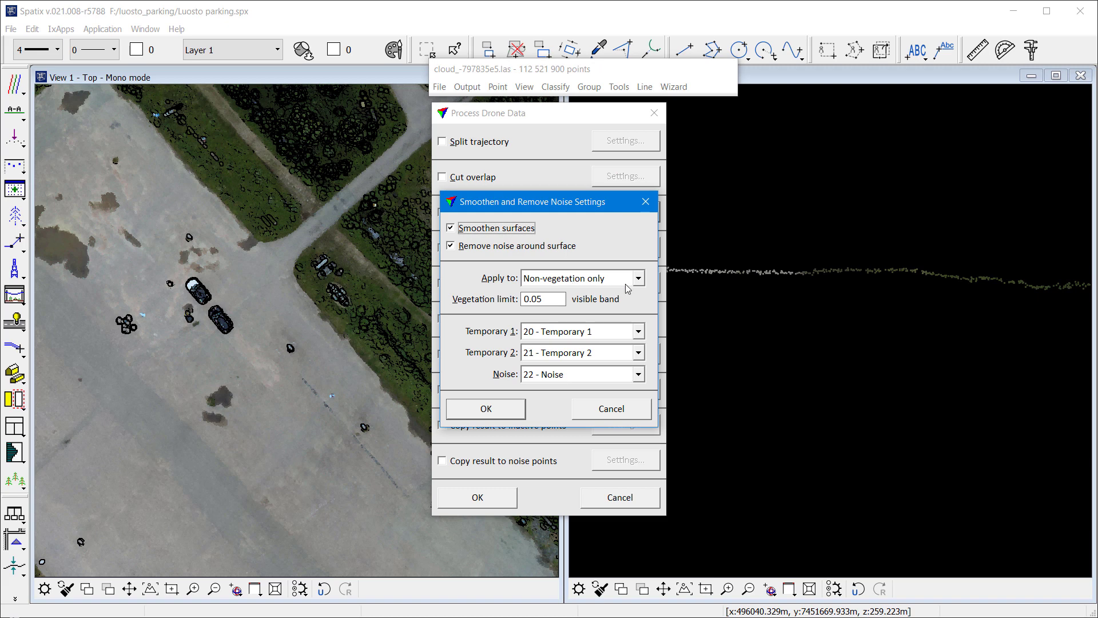
{"action": "left_click", "coordinate": [499, 408]}
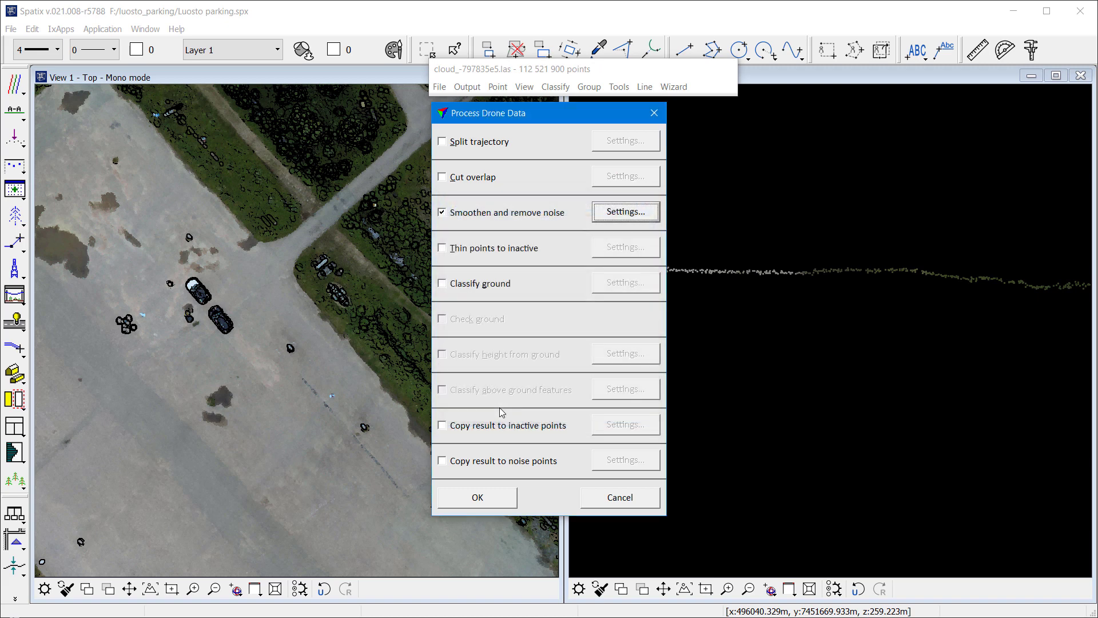
- Run the smoothing and noise removal, then zoom the top view out to the whole parking lot
{"action": "left_click", "coordinate": [498, 502]}
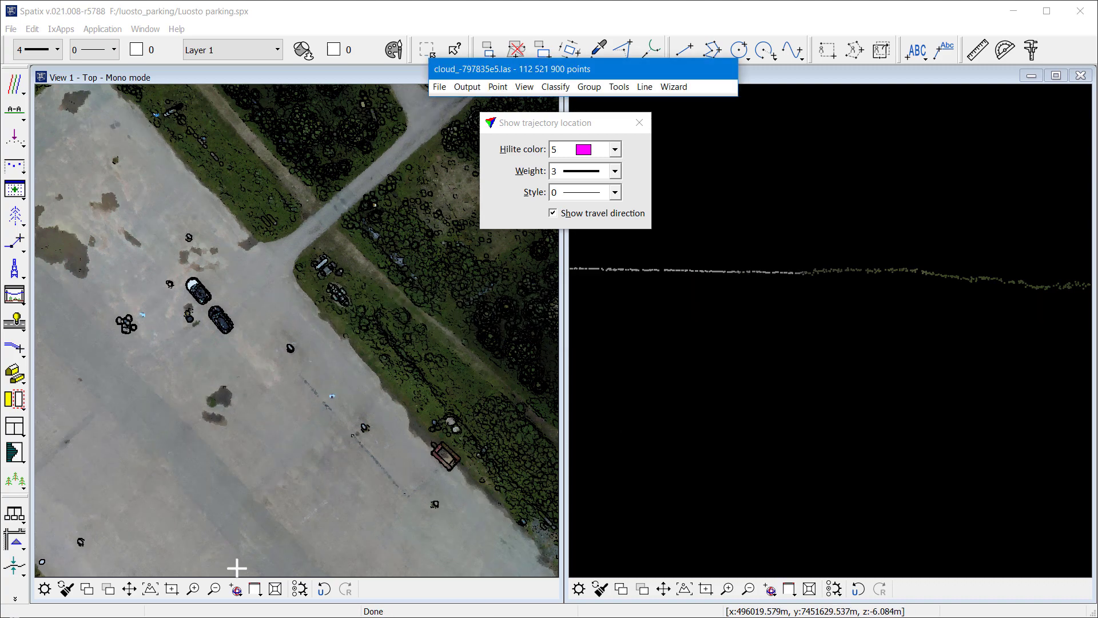
{"action": "left_click", "coordinate": [215, 588]}
{"action": "left_click", "coordinate": [198, 441]}
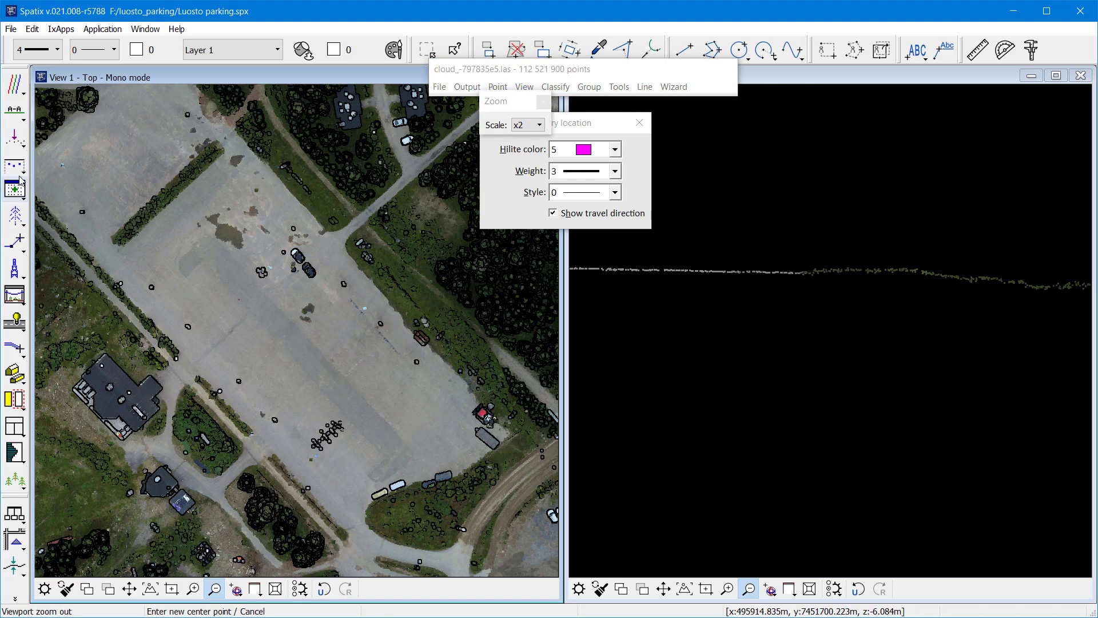
- Cut a 0.100-deep vertical section across the cabin and zoom in on its peaked roof profile
{"action": "left_click", "coordinate": [15, 108]}
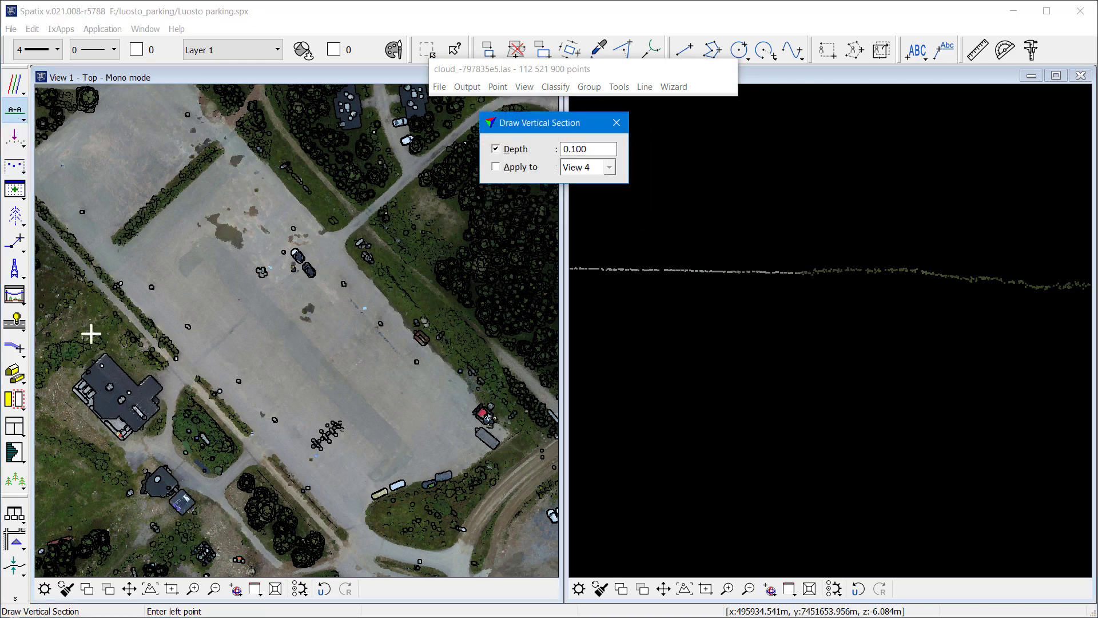
{"action": "left_click", "coordinate": [95, 417]}
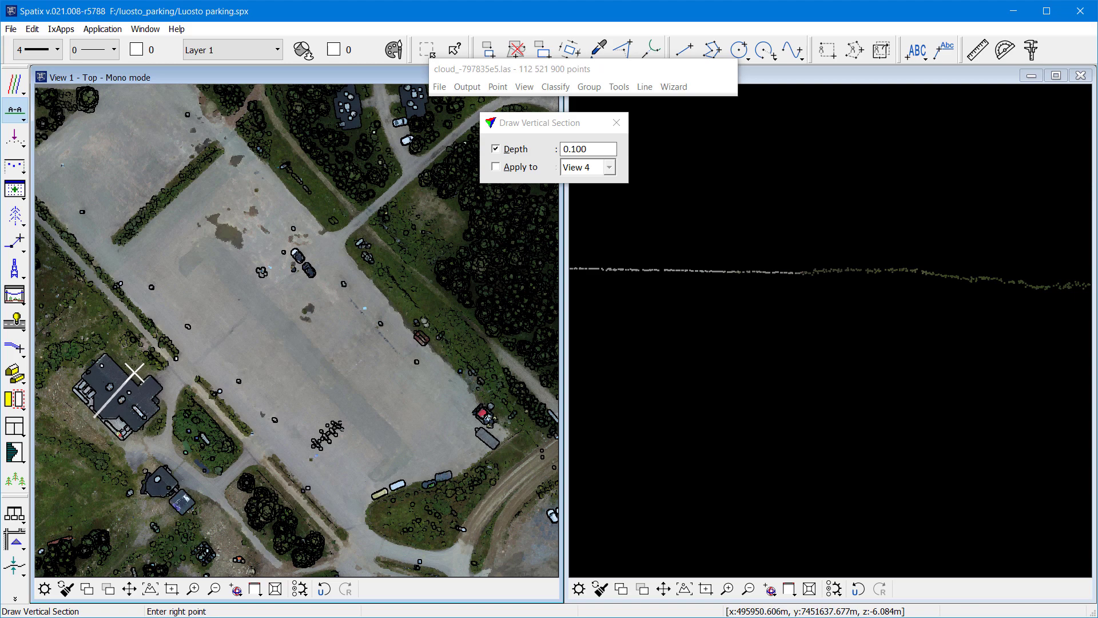
{"action": "left_click", "coordinate": [136, 372]}
{"action": "left_click", "coordinate": [130, 372]}
{"action": "left_click", "coordinate": [724, 374]}
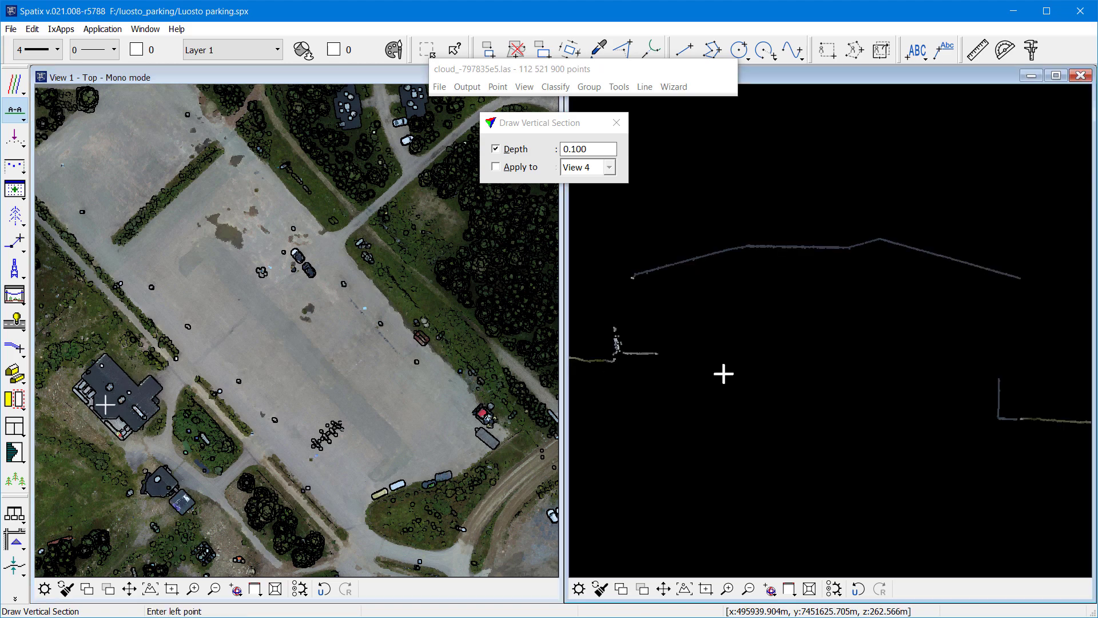
{"action": "left_click", "coordinate": [727, 589]}
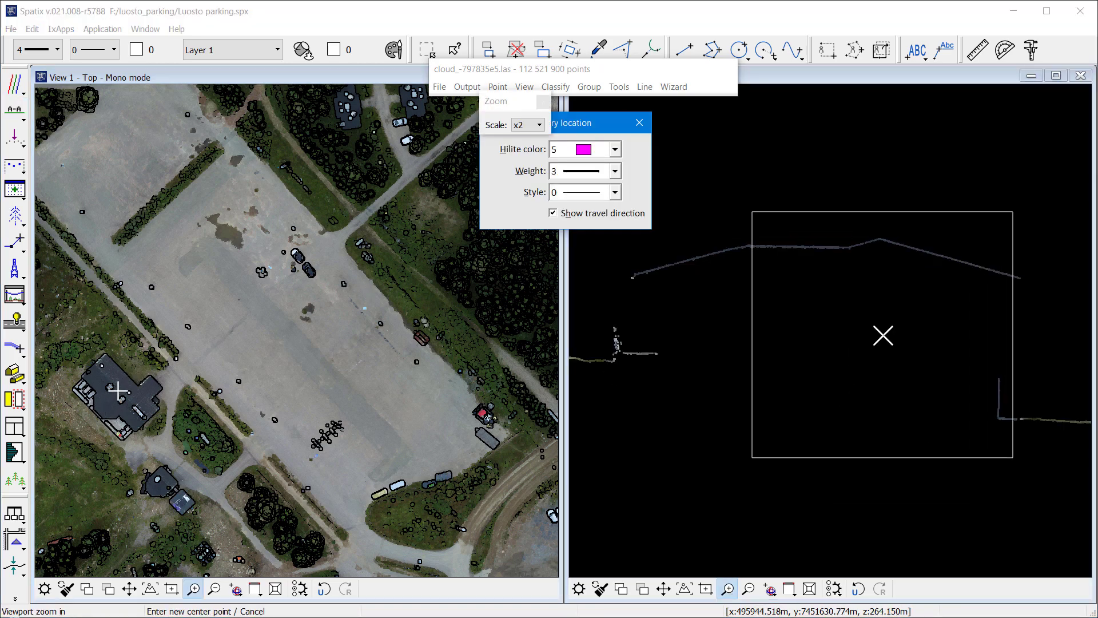
{"action": "left_click", "coordinate": [907, 294]}
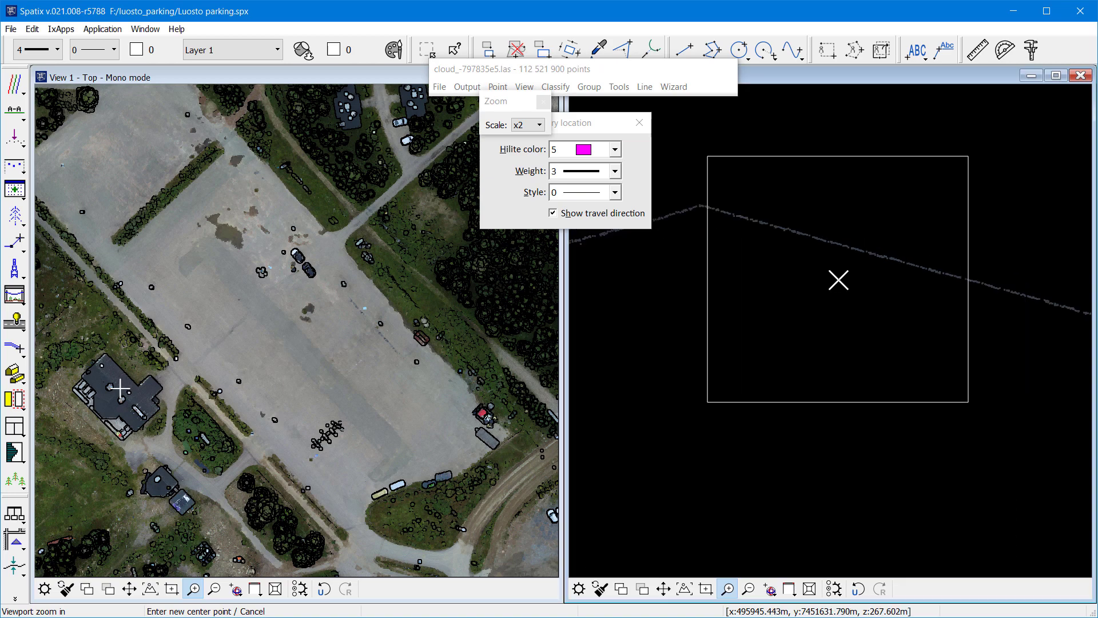
{"action": "left_click", "coordinate": [738, 250]}
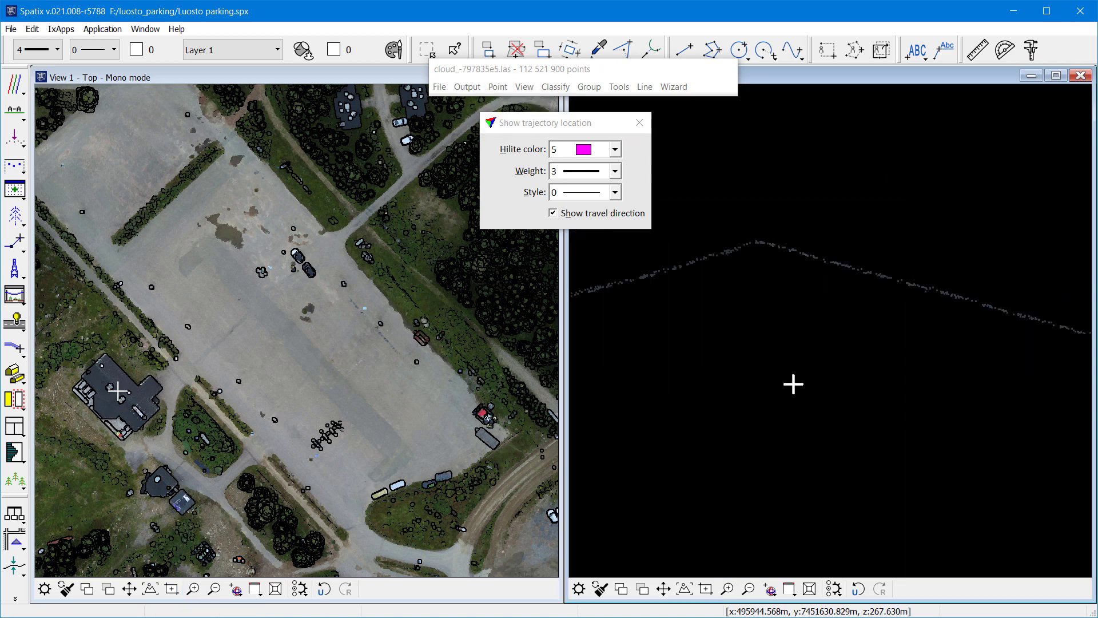
- Run Thin points to inactive and Classify ground with 40 m initial spacing, smoothing disabled
{"action": "left_click", "coordinate": [674, 87]}
{"action": "left_click", "coordinate": [694, 114]}
{"action": "left_click", "coordinate": [510, 213]}
{"action": "left_click", "coordinate": [509, 248]}
{"action": "left_click", "coordinate": [499, 283]}
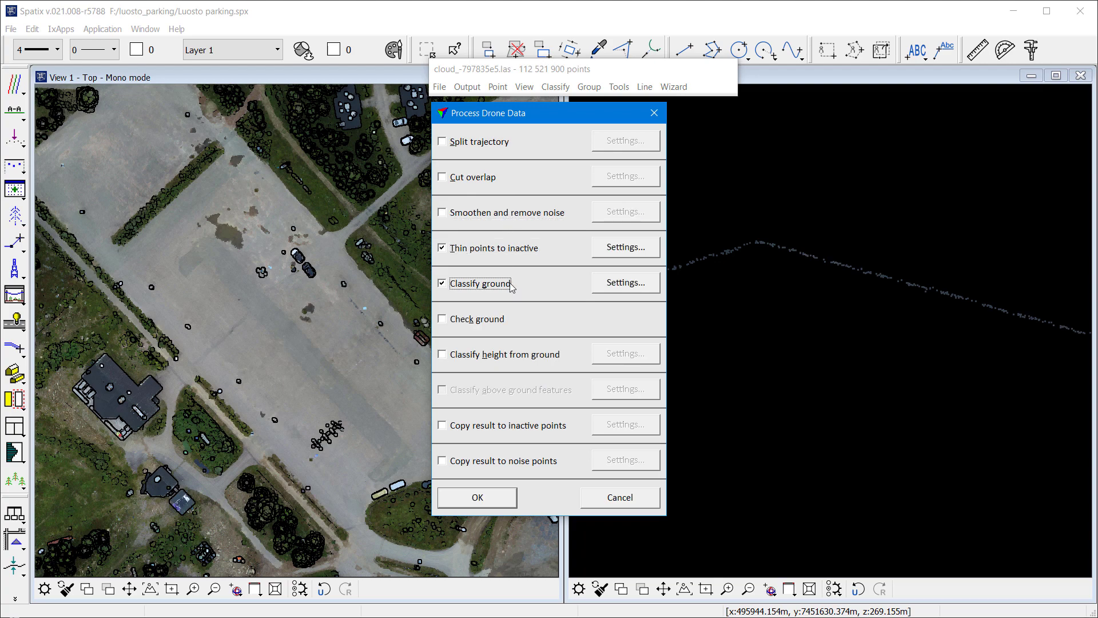
{"action": "left_click", "coordinate": [610, 284]}
{"action": "type", "text": "40"}
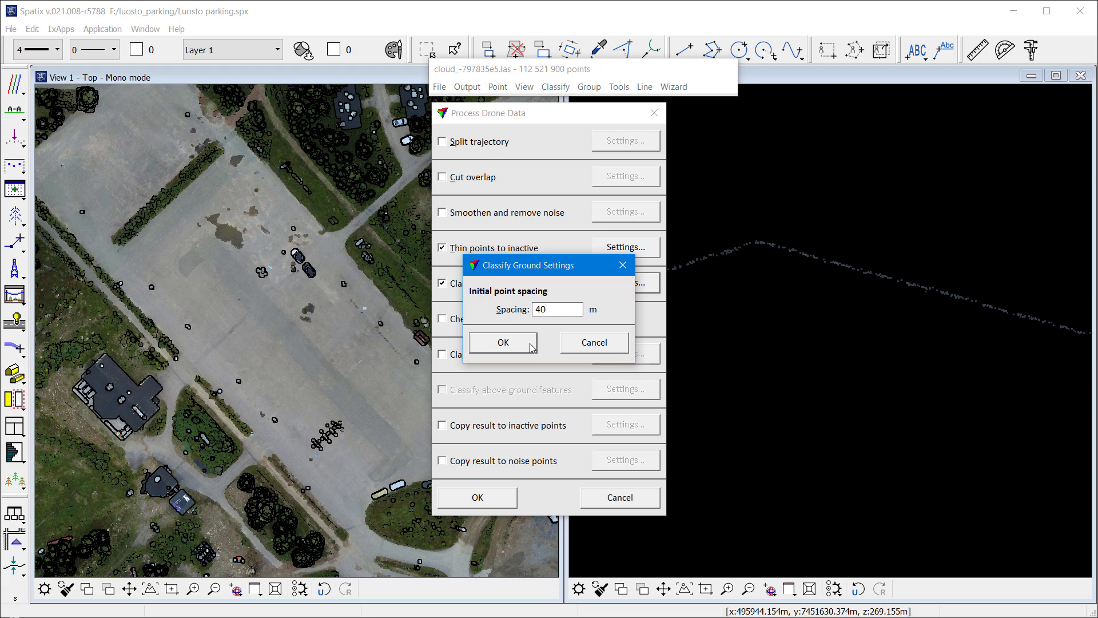
{"action": "left_click", "coordinate": [531, 345]}
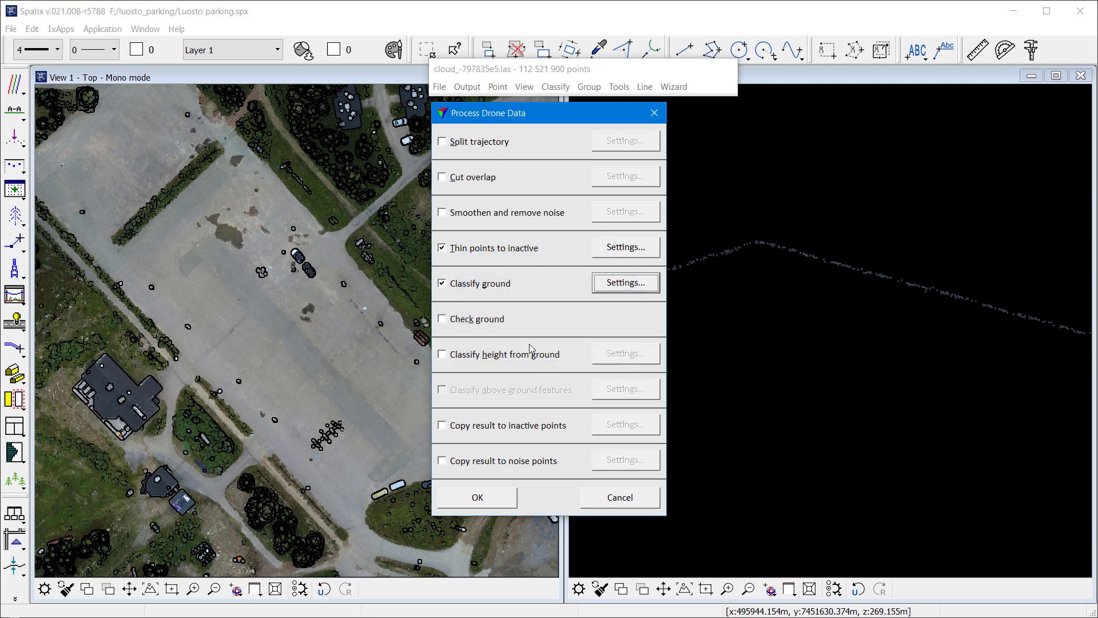
{"action": "left_click", "coordinate": [500, 505]}
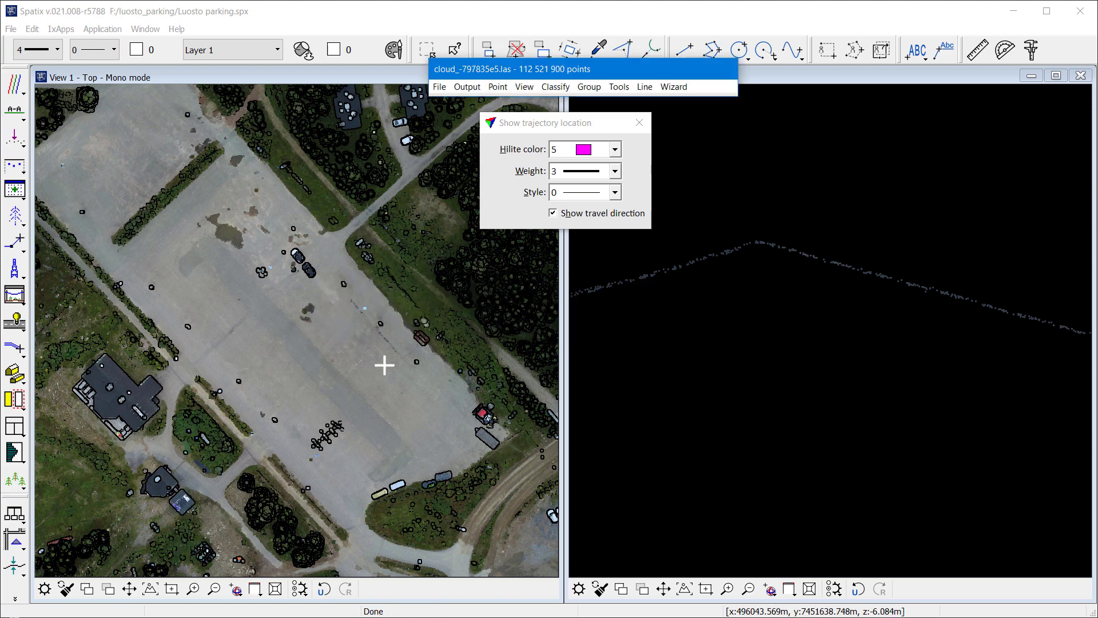
- Set View 1 to display only the Ground class
{"action": "left_click", "coordinate": [525, 87]}
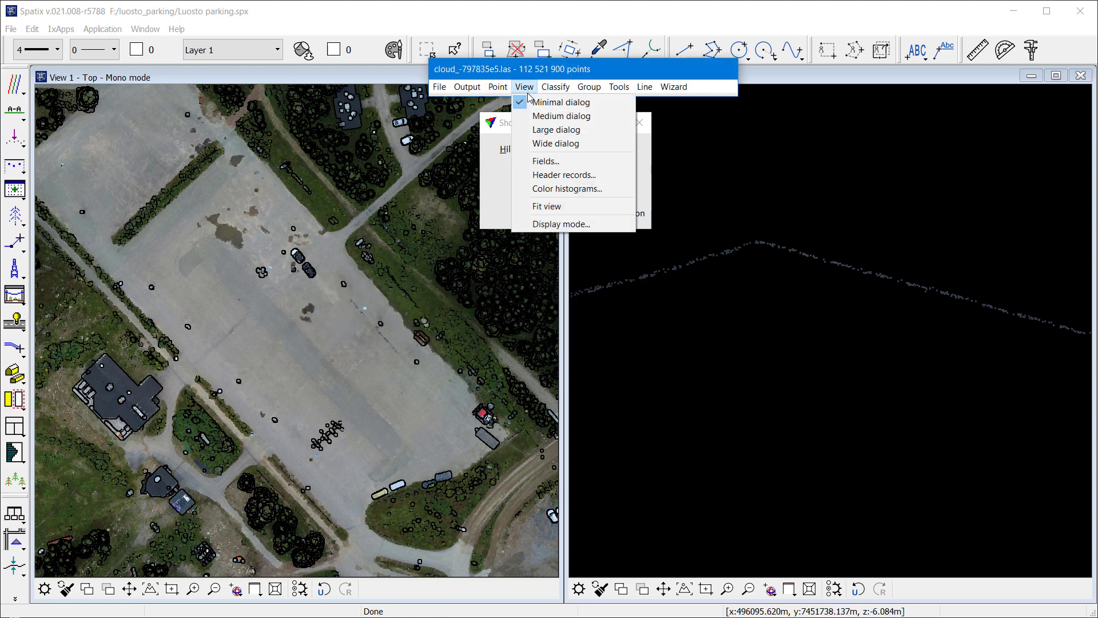
{"action": "left_click", "coordinate": [542, 225]}
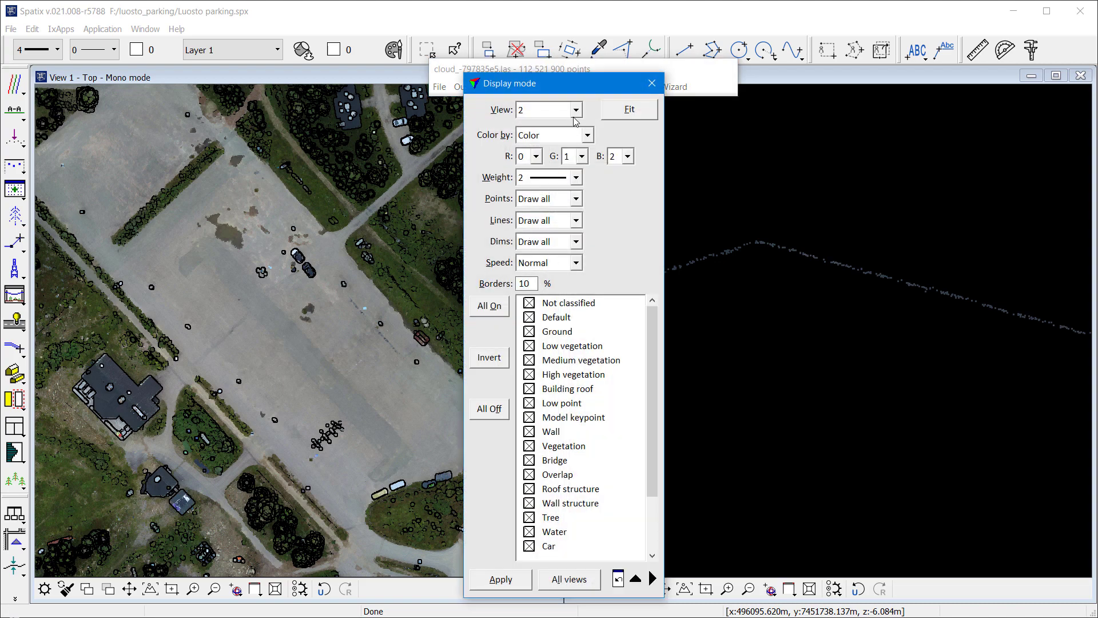
{"action": "left_click", "coordinate": [575, 111]}
{"action": "left_click", "coordinate": [548, 123]}
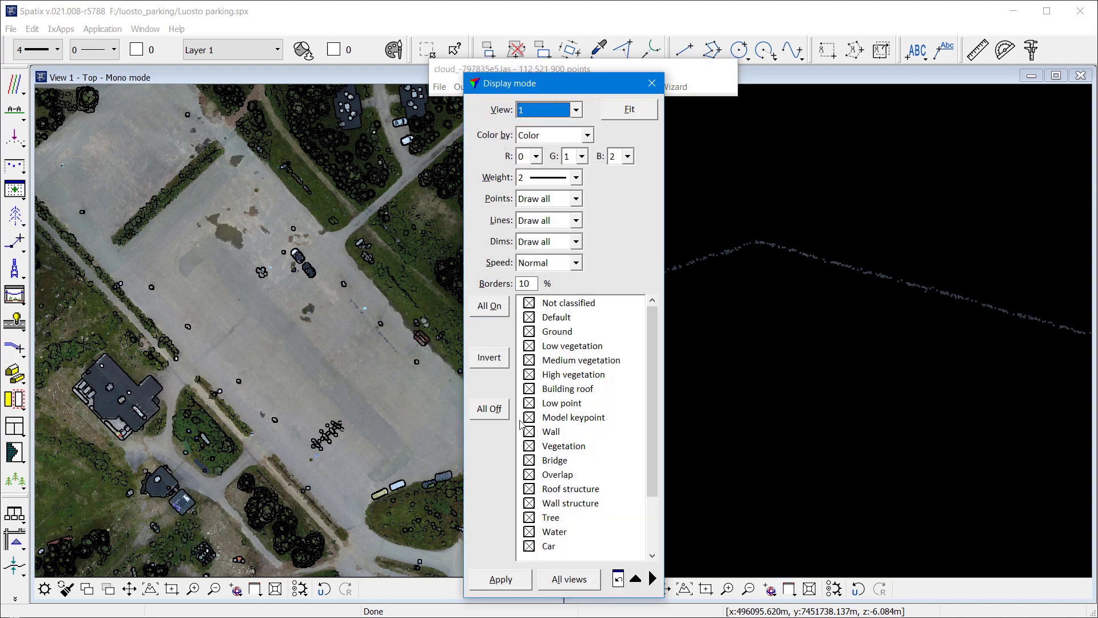
{"action": "left_click", "coordinate": [489, 408]}
{"action": "left_click", "coordinate": [538, 335]}
{"action": "left_click", "coordinate": [517, 580]}
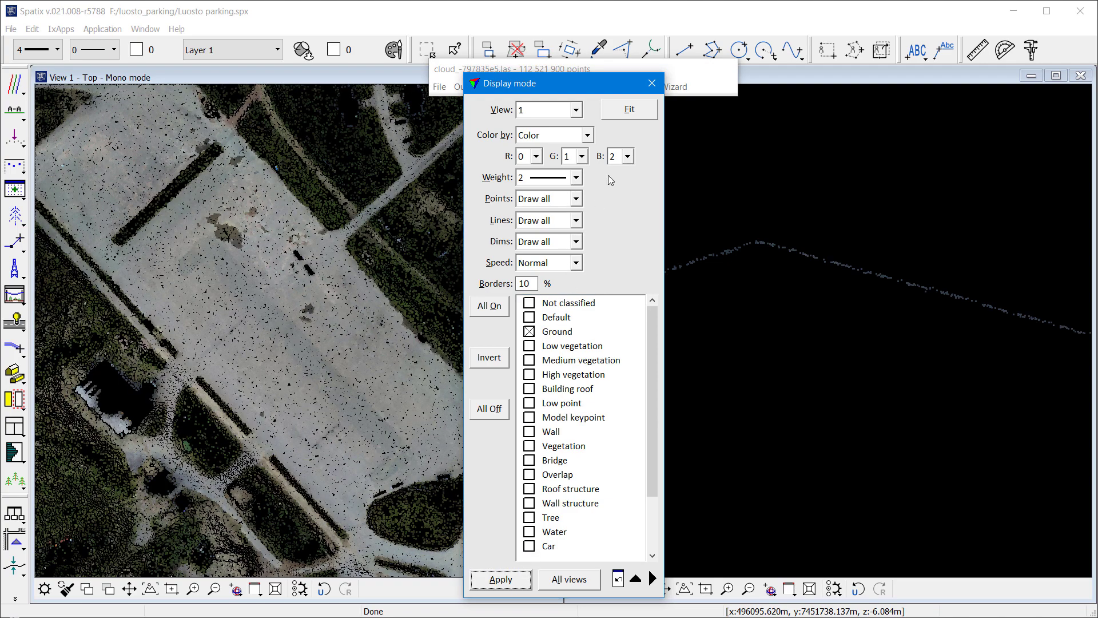
{"action": "left_click", "coordinate": [652, 83]}
- Review per-class point statistics: 1 583 402 Ground and 100 896 483 Inactive points
{"action": "left_click", "coordinate": [619, 86]}
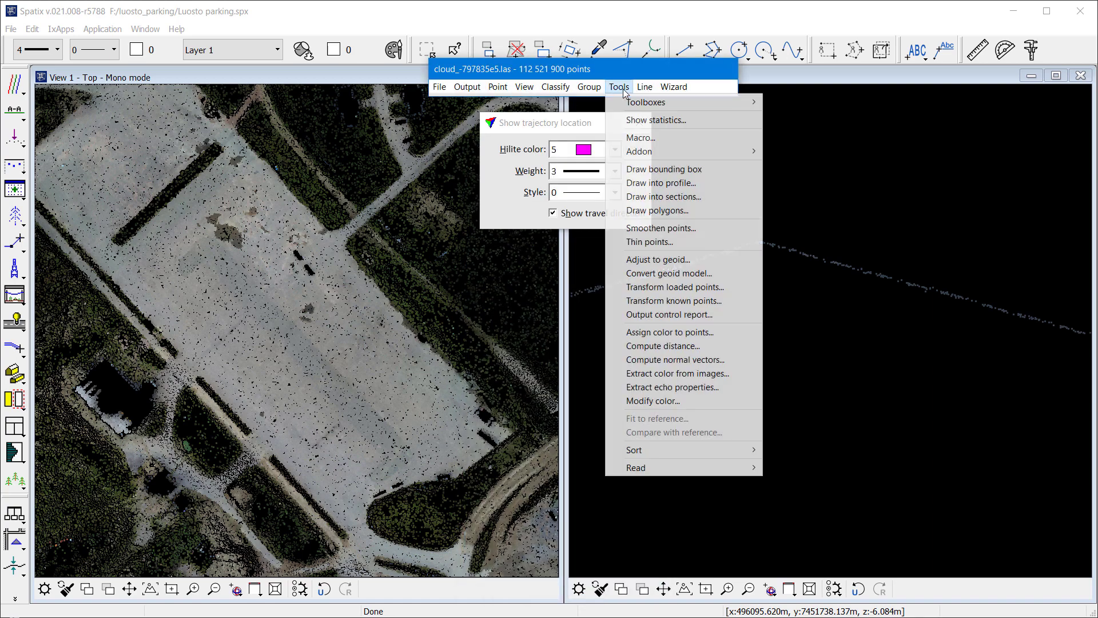
{"action": "left_click", "coordinate": [631, 121]}
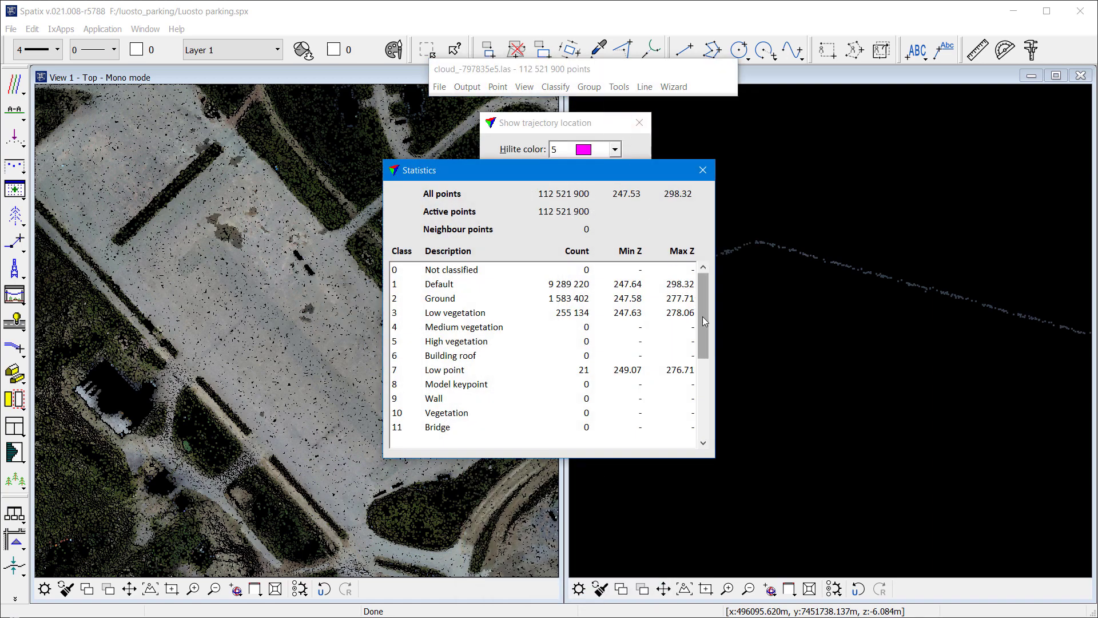
{"action": "left_click_drag", "start_coordinate": [705, 322], "coordinate": [719, 413]}
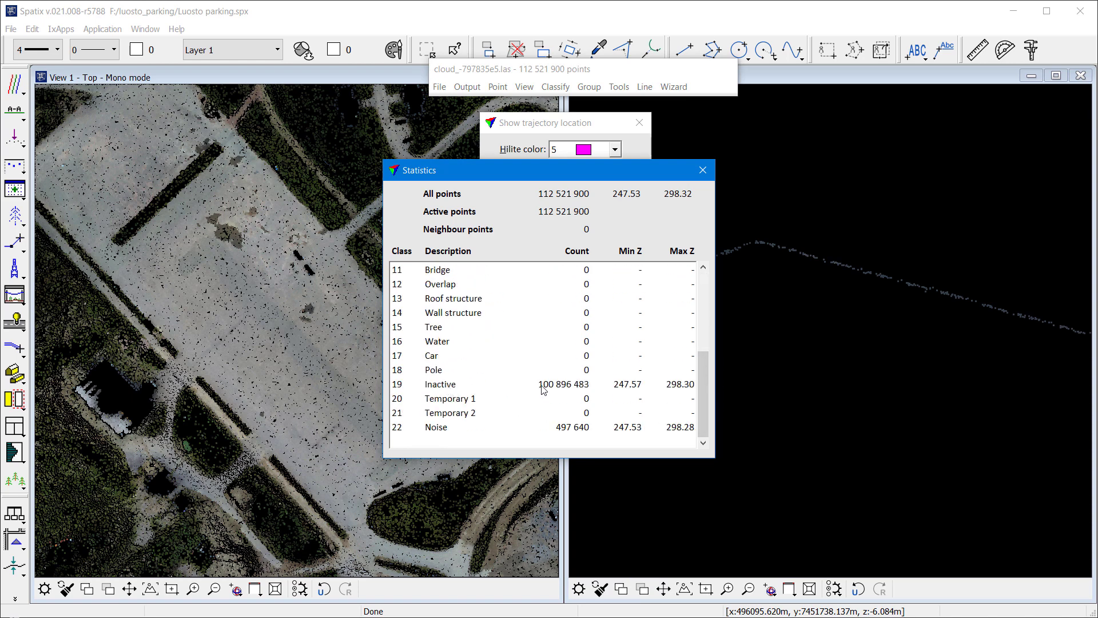
{"action": "left_click", "coordinate": [703, 170]}
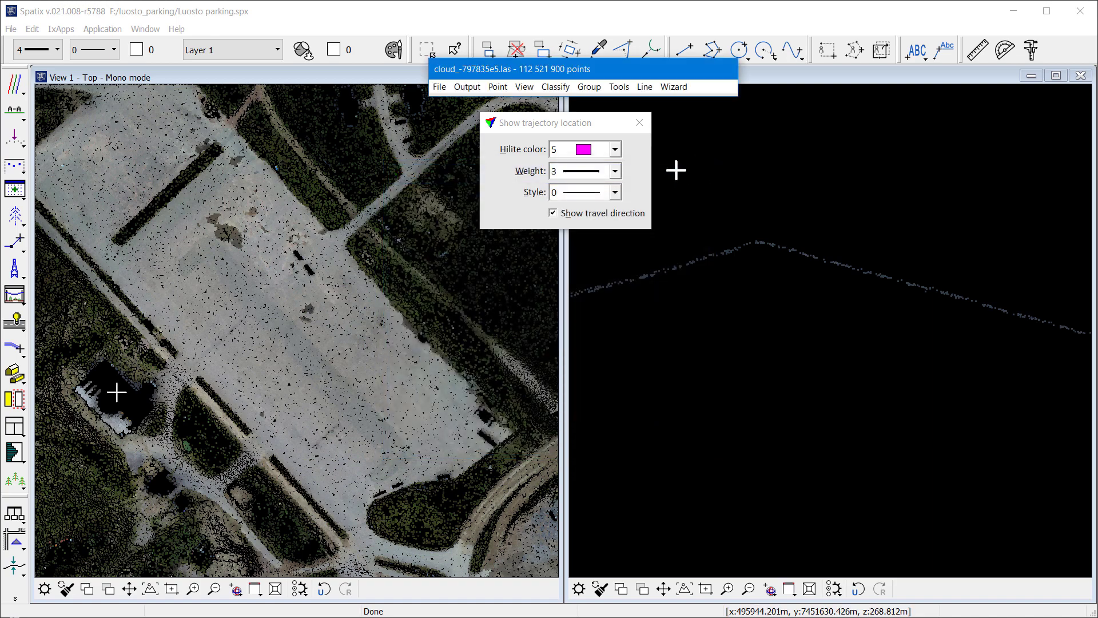
- Open a new mono view window and tile all view windows
{"action": "left_click", "coordinate": [146, 29]}
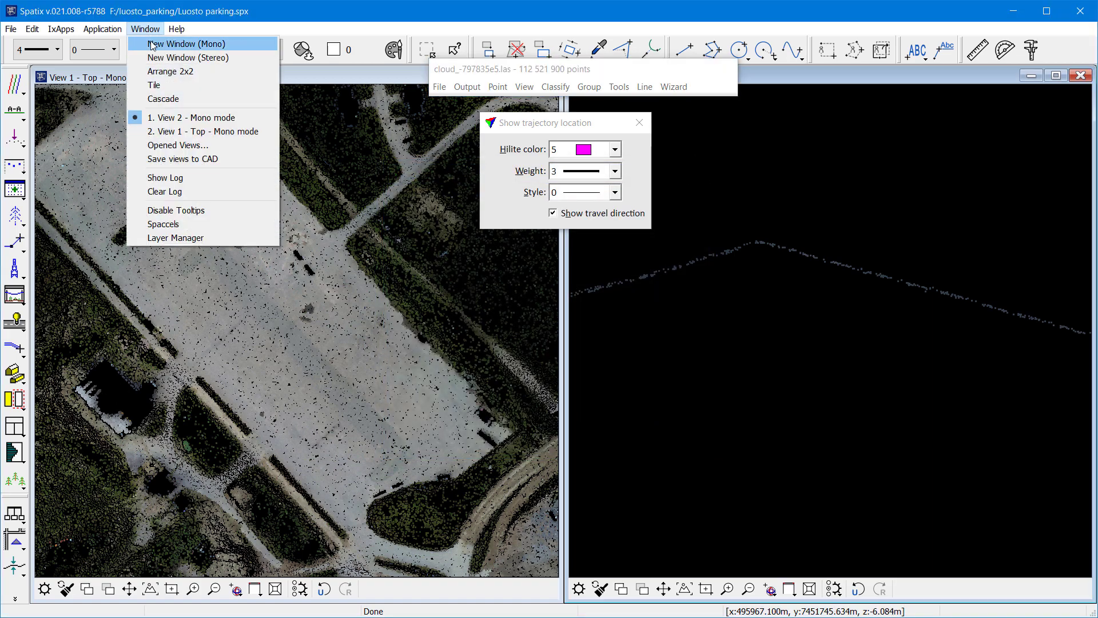
{"action": "left_click", "coordinate": [152, 45]}
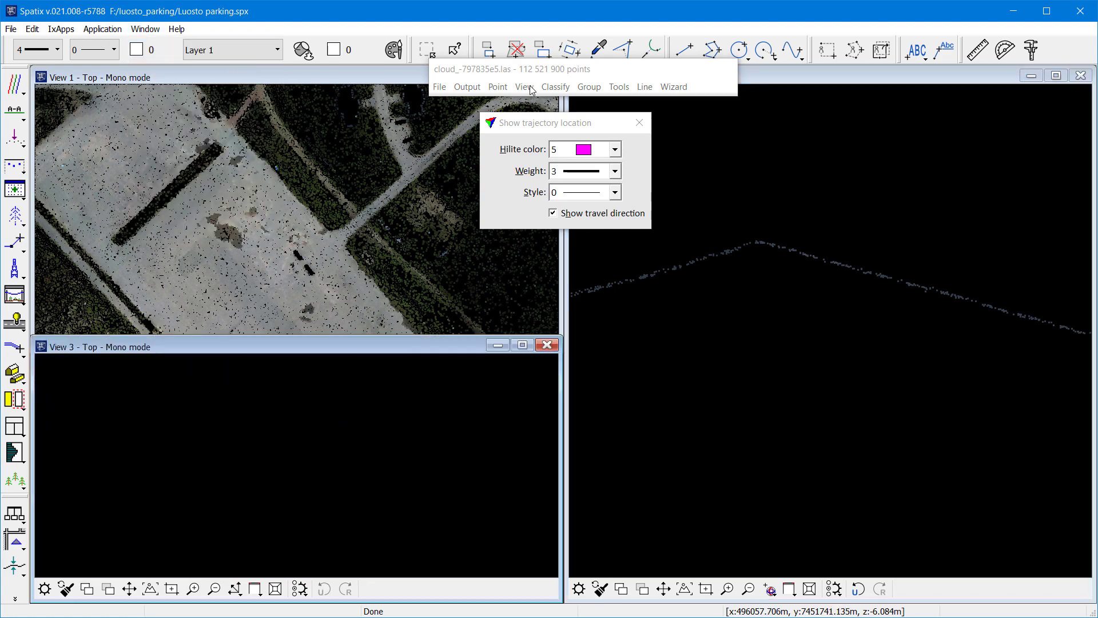
{"action": "left_click", "coordinate": [146, 28]}
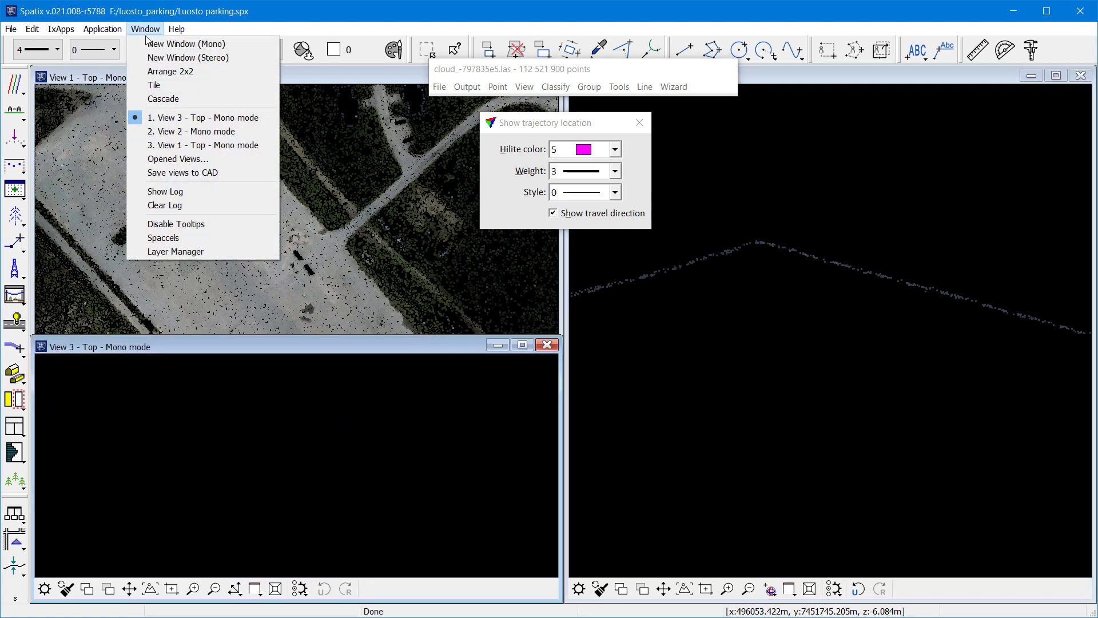
{"action": "left_click", "coordinate": [157, 86]}
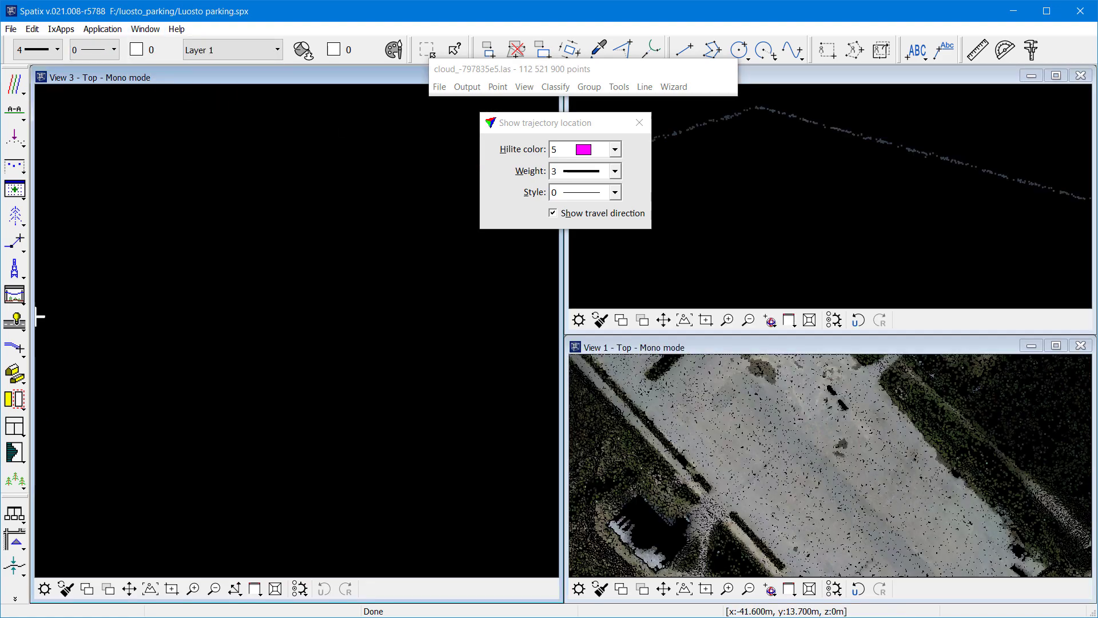
- Create an editable surface model from the Ground points
{"action": "left_click", "coordinate": [20, 167]}
{"action": "left_click", "coordinate": [63, 162]}
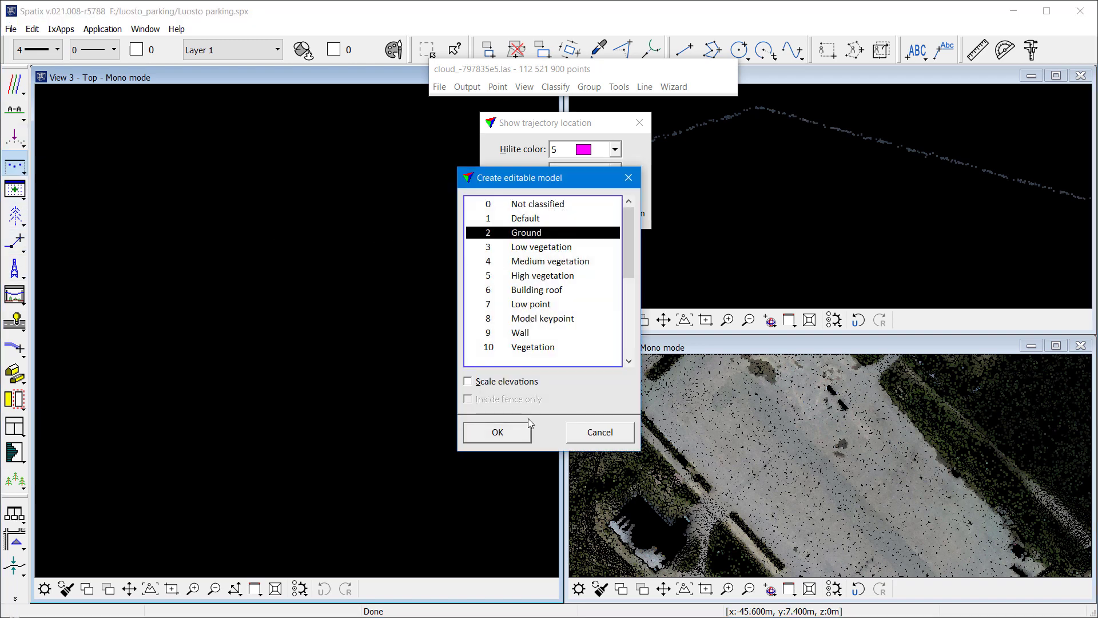
{"action": "left_click", "coordinate": [516, 434]}
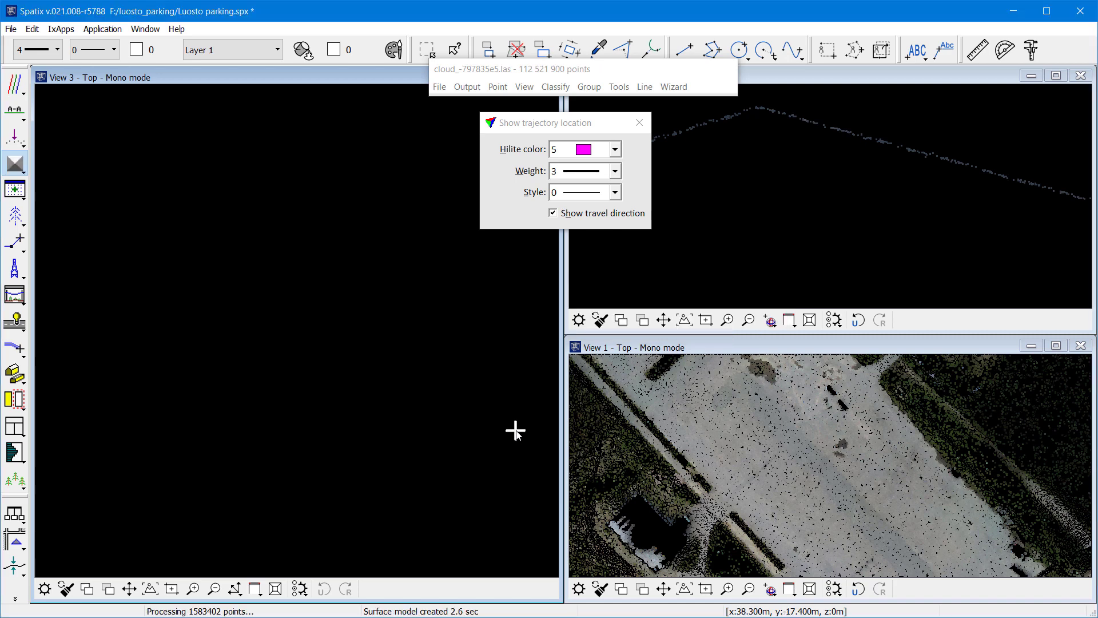
- Turn off all point classes in View 1
{"action": "left_click", "coordinate": [522, 87]}
{"action": "left_click", "coordinate": [550, 226]}
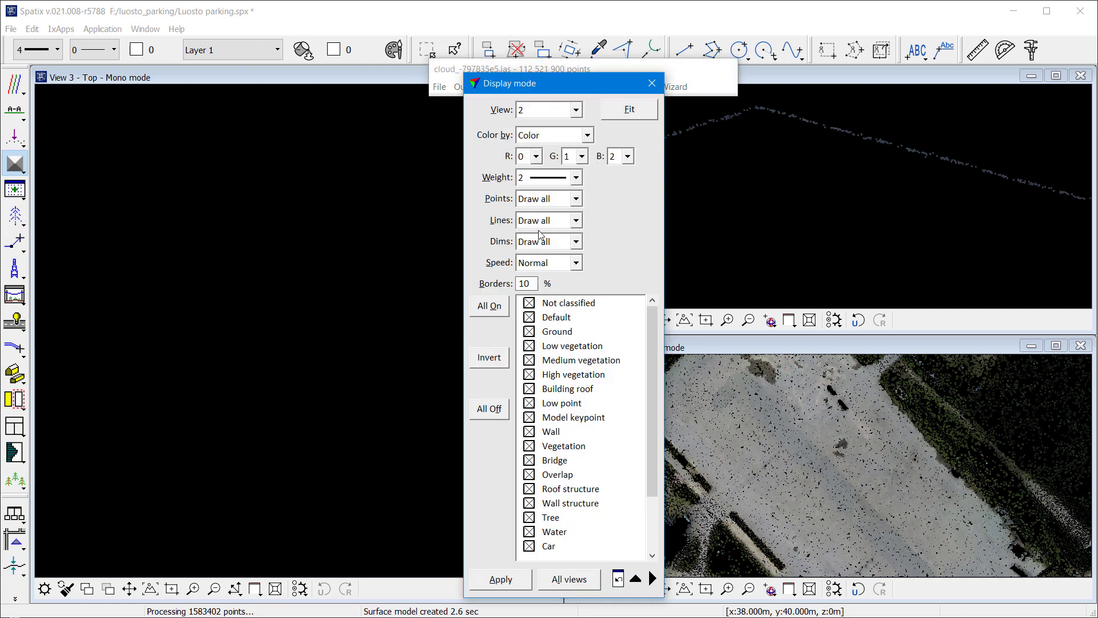
{"action": "left_click", "coordinate": [576, 109]}
{"action": "left_click", "coordinate": [547, 122]}
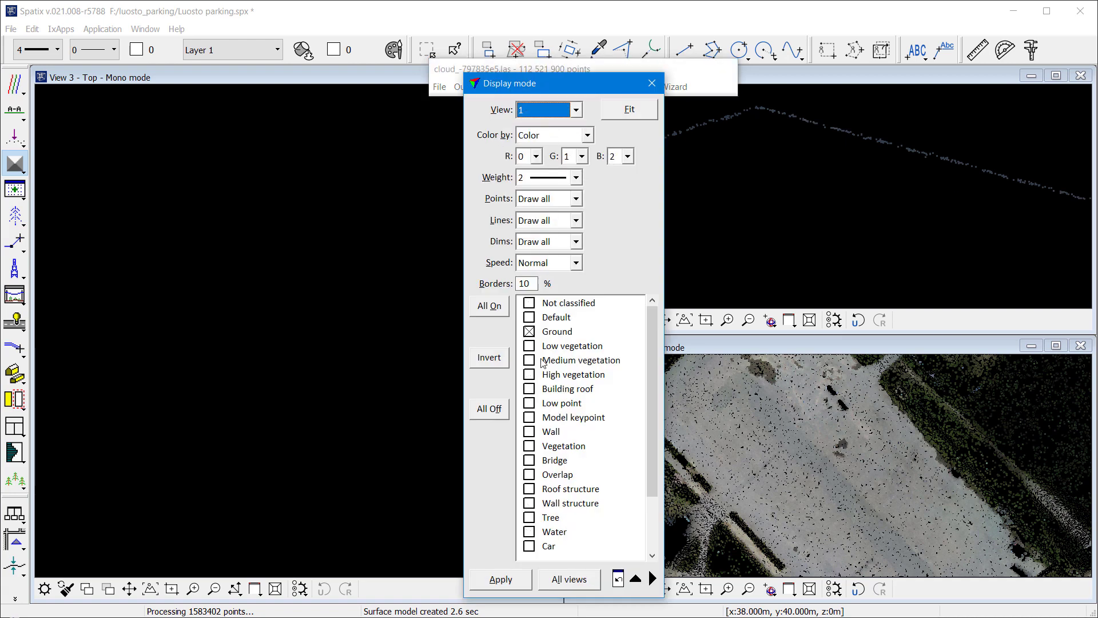
{"action": "left_click", "coordinate": [493, 407]}
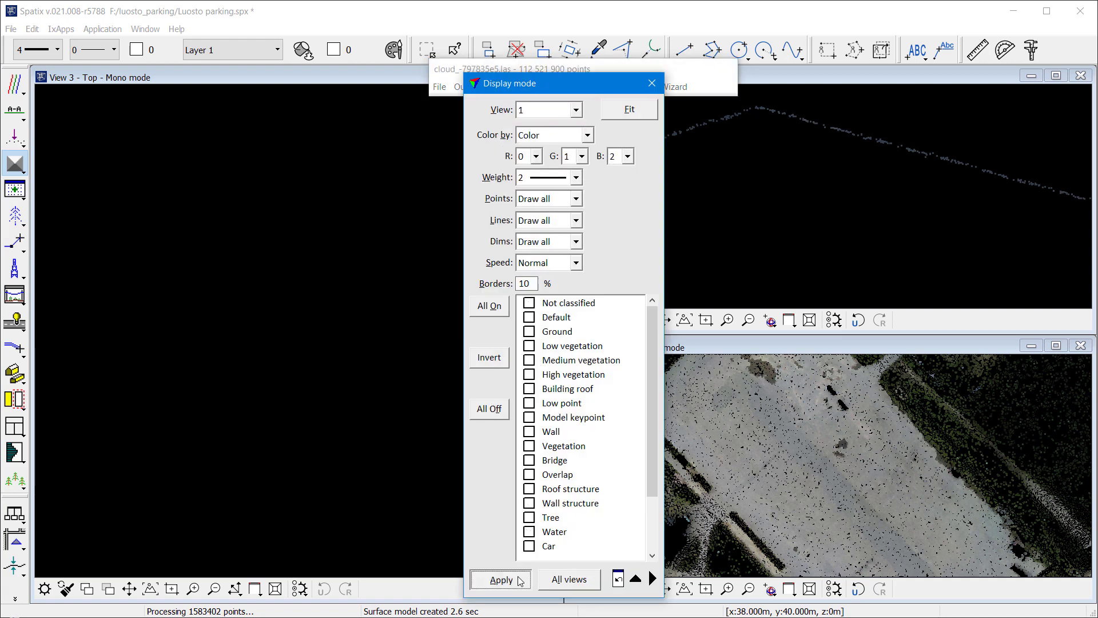
{"action": "left_click", "coordinate": [517, 579]}
- Colour View 3 by class, showing every class except Inactive and Noise
{"action": "left_click", "coordinate": [576, 110]}
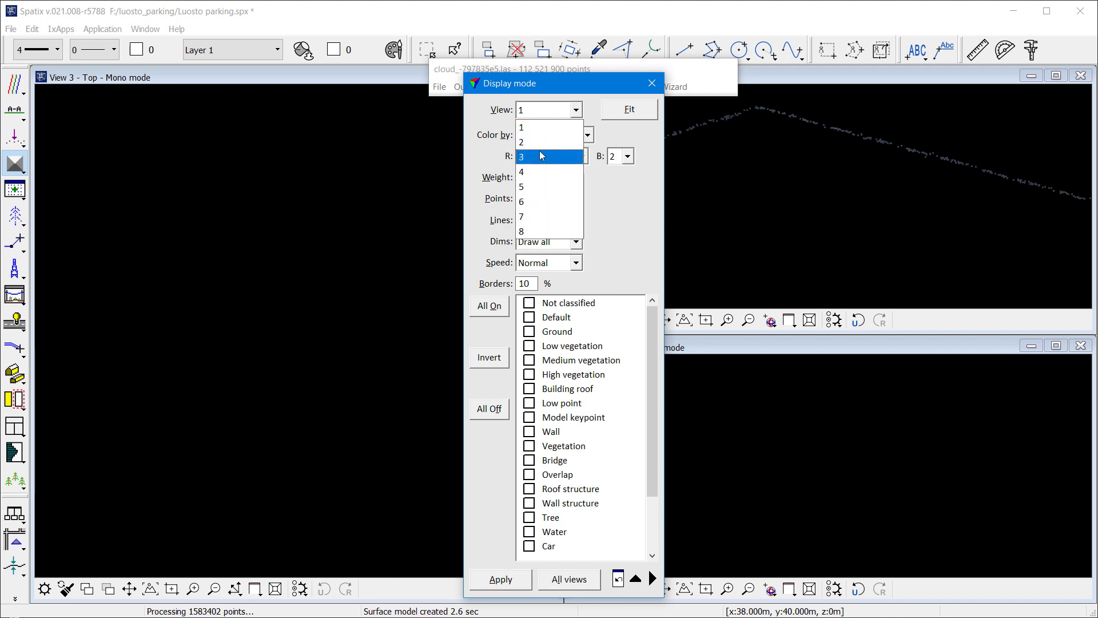
{"action": "left_click", "coordinate": [578, 143]}
{"action": "left_click", "coordinate": [586, 135]}
{"action": "left_click", "coordinate": [540, 148]}
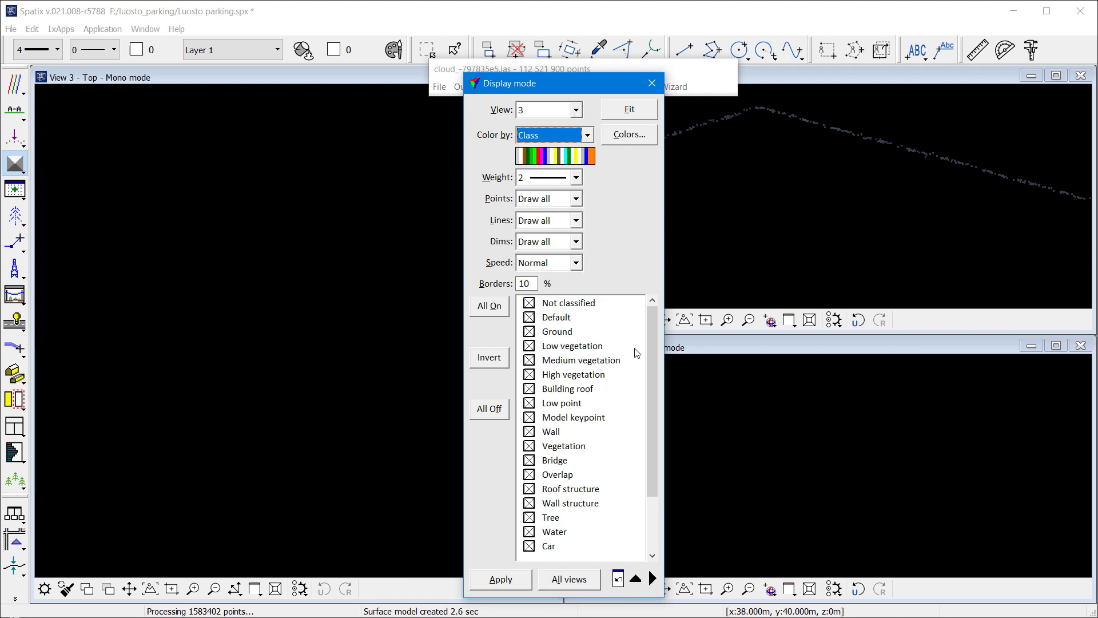
{"action": "scroll", "coordinate": [643, 404], "scroll_direction": "down", "scroll_amount": 2}
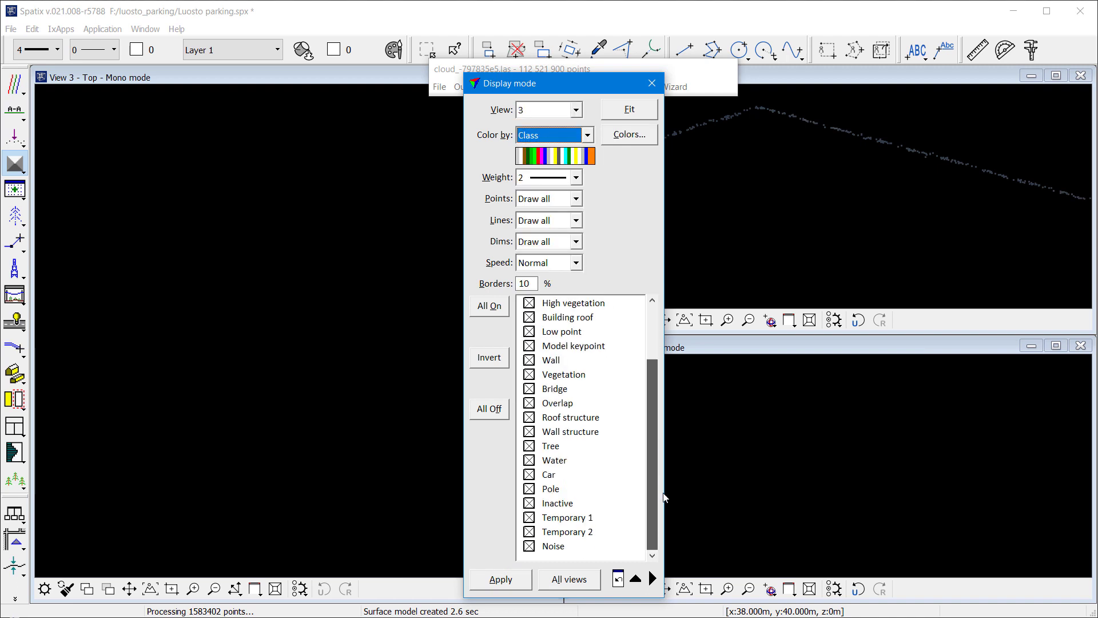
{"action": "left_click", "coordinate": [555, 503]}
{"action": "left_click", "coordinate": [548, 546]}
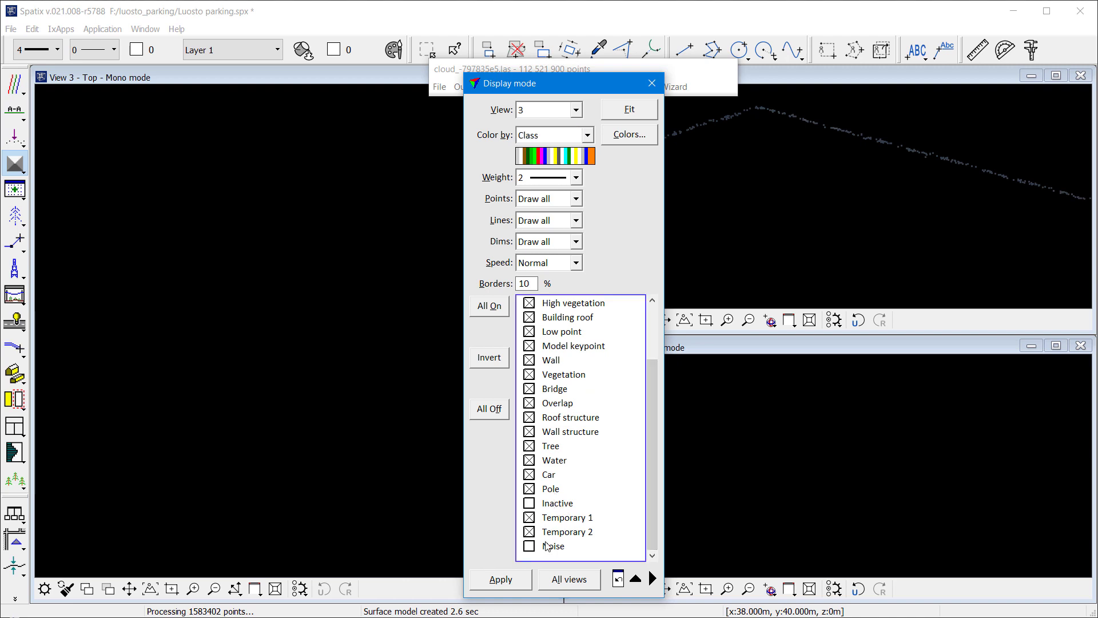
{"action": "left_click", "coordinate": [522, 588]}
{"action": "left_click", "coordinate": [651, 83]}
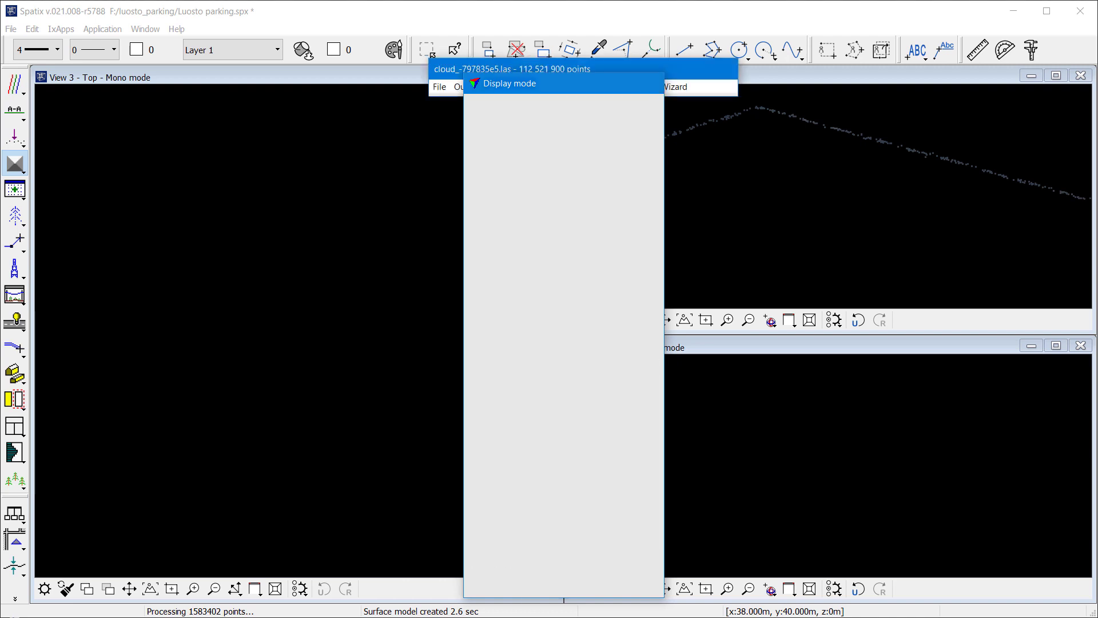
- Display the Ground surface as a hot-to-cold shaded relief in View 1
{"action": "left_click", "coordinate": [119, 30]}
{"action": "mouse_move", "coordinate": [123, 45]}
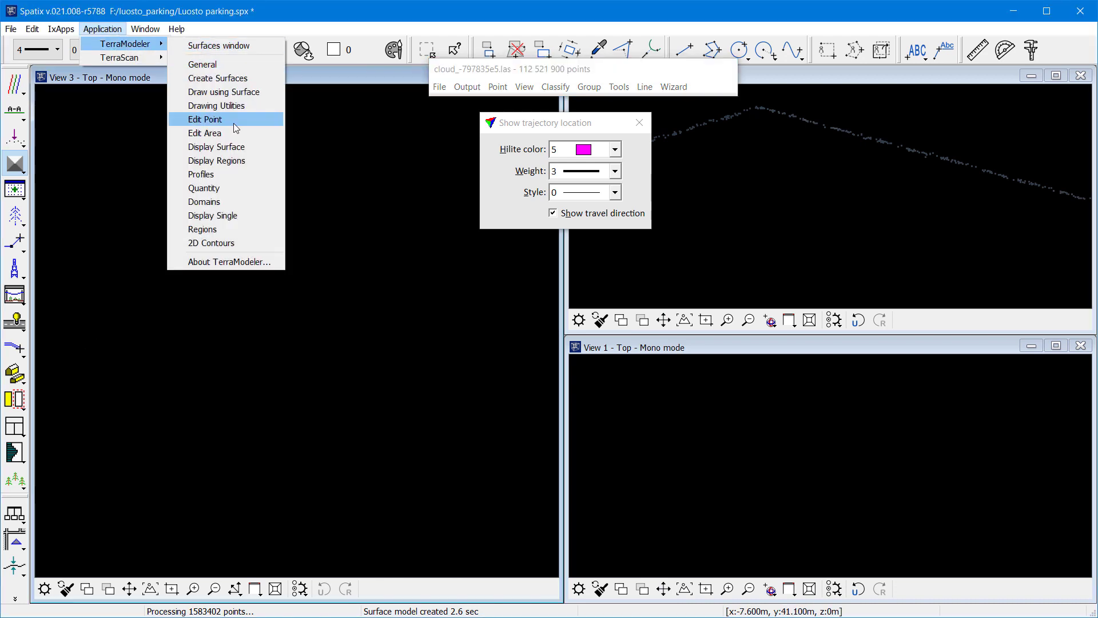
{"action": "left_click", "coordinate": [234, 150]}
{"action": "left_click", "coordinate": [369, 411]}
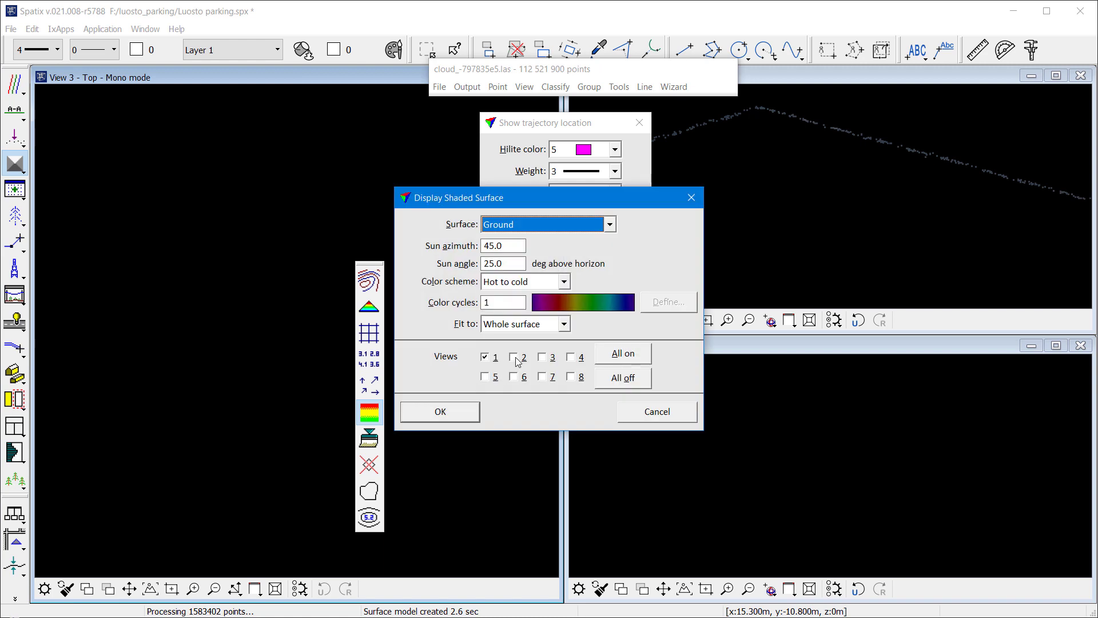
{"action": "left_click", "coordinate": [440, 412]}
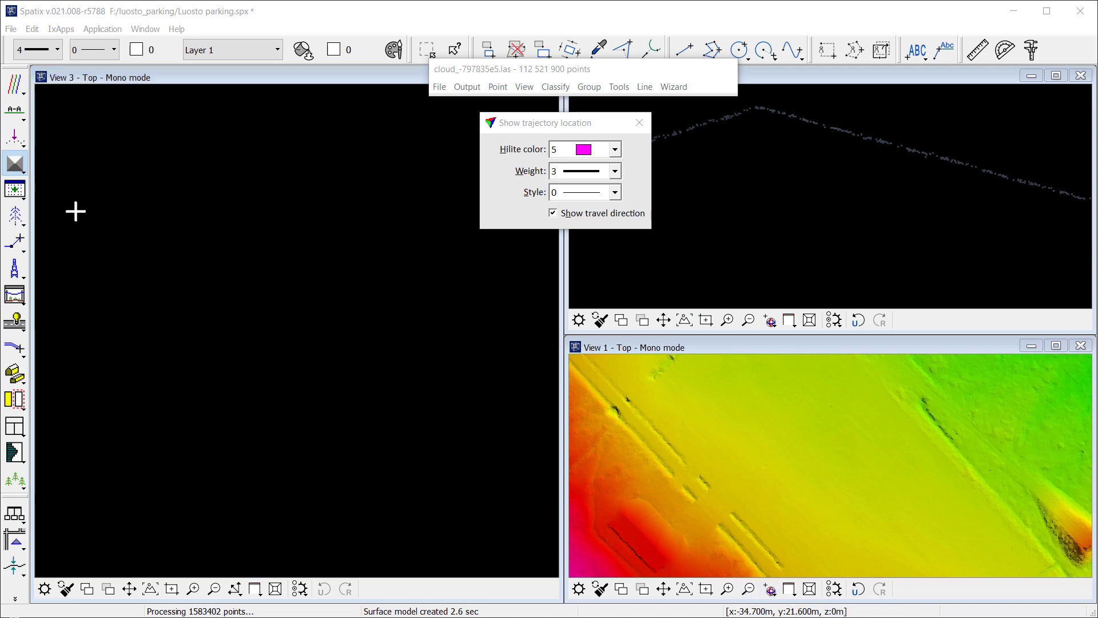
- Set View 1 and View 2 to Match in Synchronize Views, linking View 2 to View 1's extent
{"action": "left_click", "coordinate": [15, 110]}
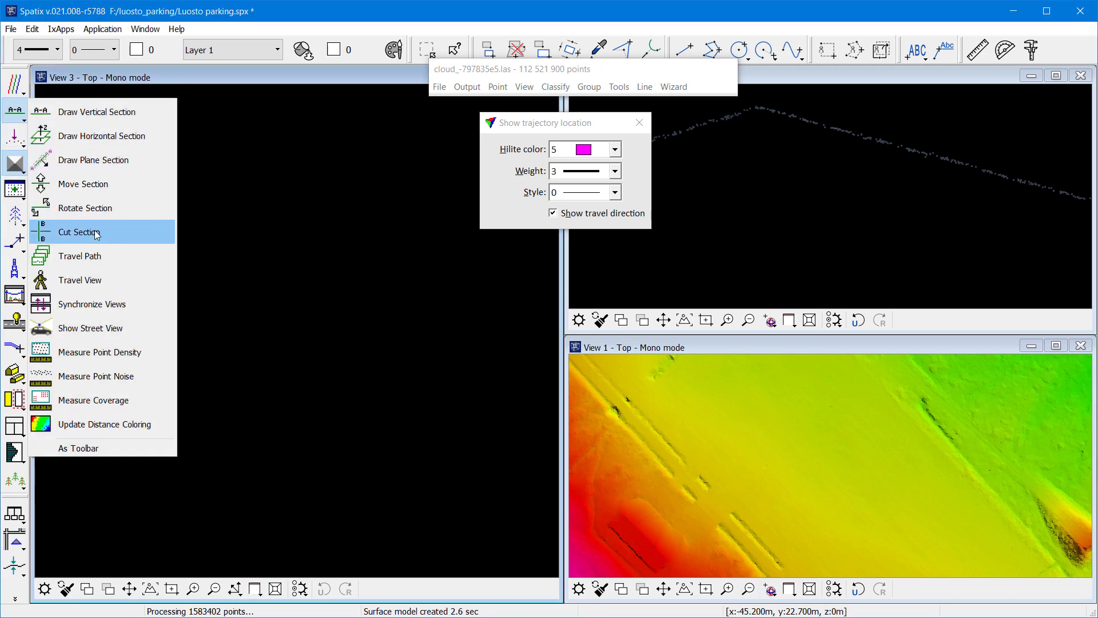
{"action": "left_click", "coordinate": [91, 304]}
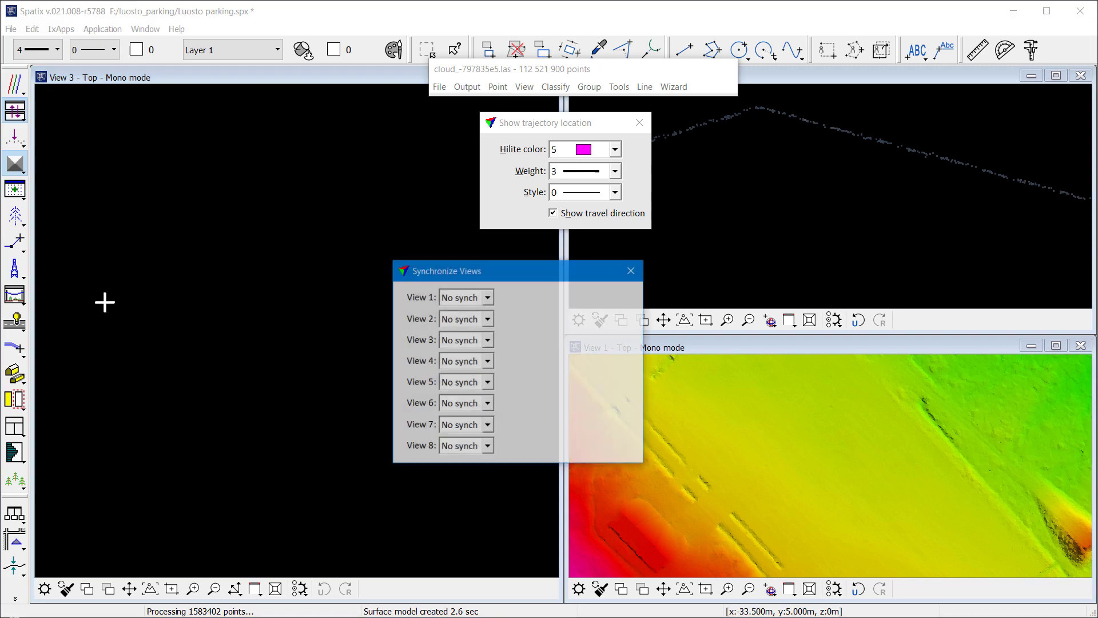
{"action": "left_click", "coordinate": [488, 297]}
{"action": "left_click", "coordinate": [464, 324]}
{"action": "left_click", "coordinate": [488, 319]}
{"action": "left_click", "coordinate": [461, 348]}
{"action": "left_click", "coordinate": [632, 272]}
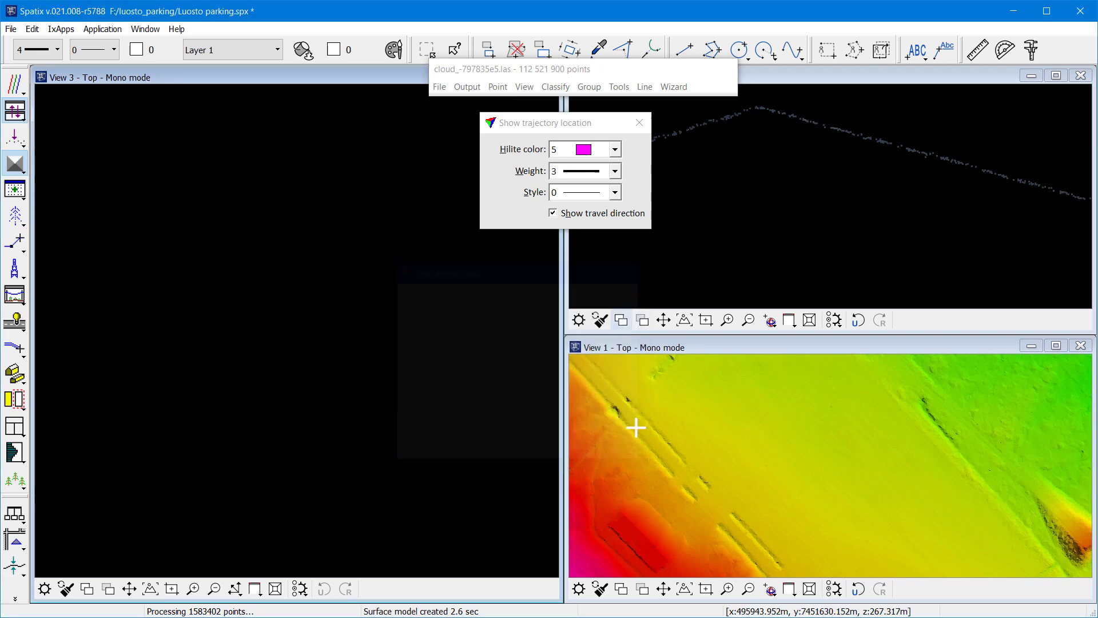
{"action": "left_click", "coordinate": [600, 594]}
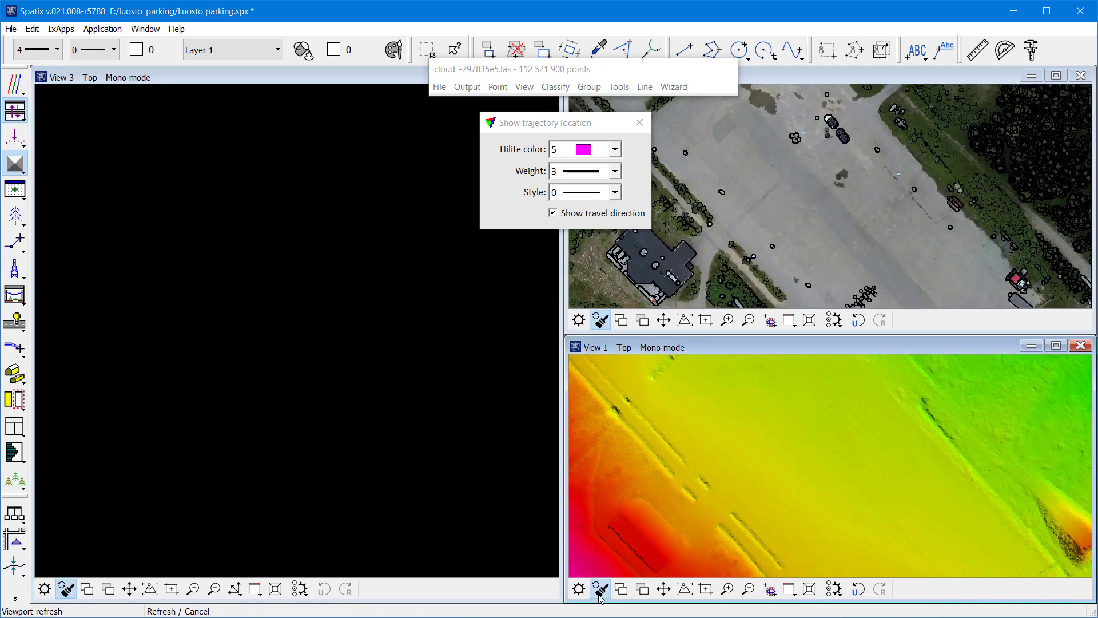
- Pan the linked views twice toward the trees, then zoom in x2 on the cabin roof
{"action": "left_click", "coordinate": [666, 592]}
{"action": "left_click", "coordinate": [987, 439]}
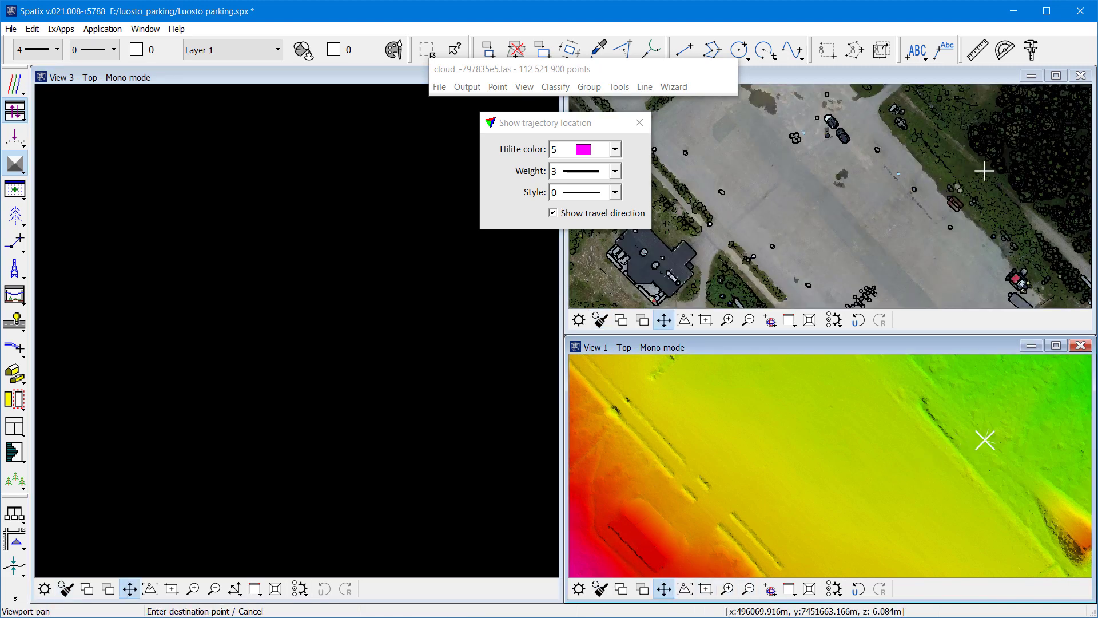
{"action": "left_click", "coordinate": [772, 495]}
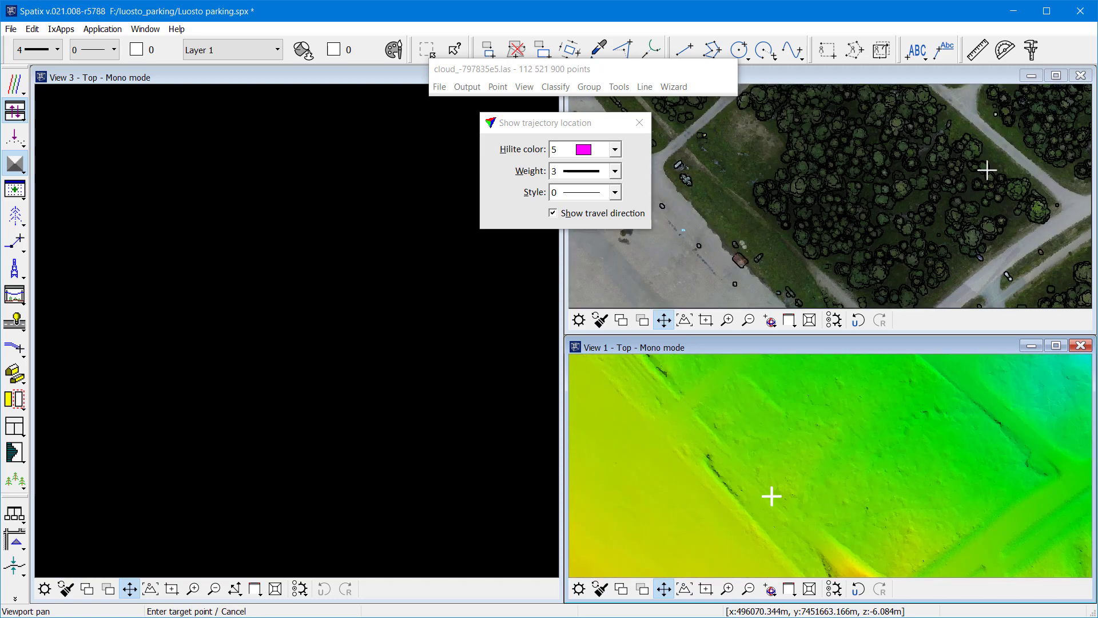
{"action": "left_click", "coordinate": [871, 420]}
{"action": "left_click", "coordinate": [890, 503]}
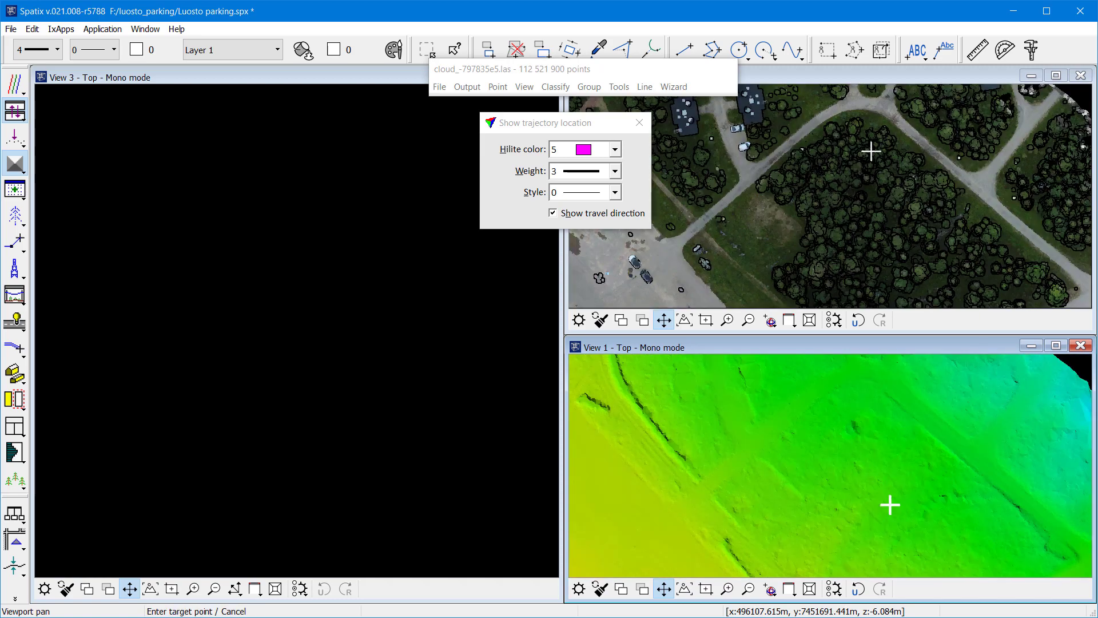
{"action": "left_click", "coordinate": [728, 590]}
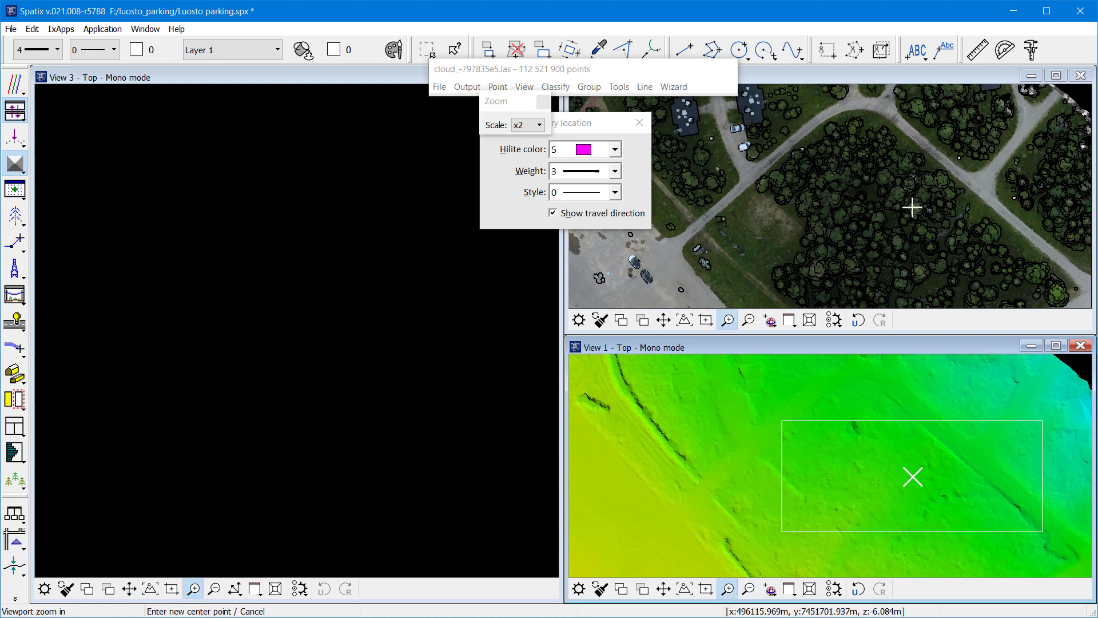
{"action": "left_click", "coordinate": [791, 394]}
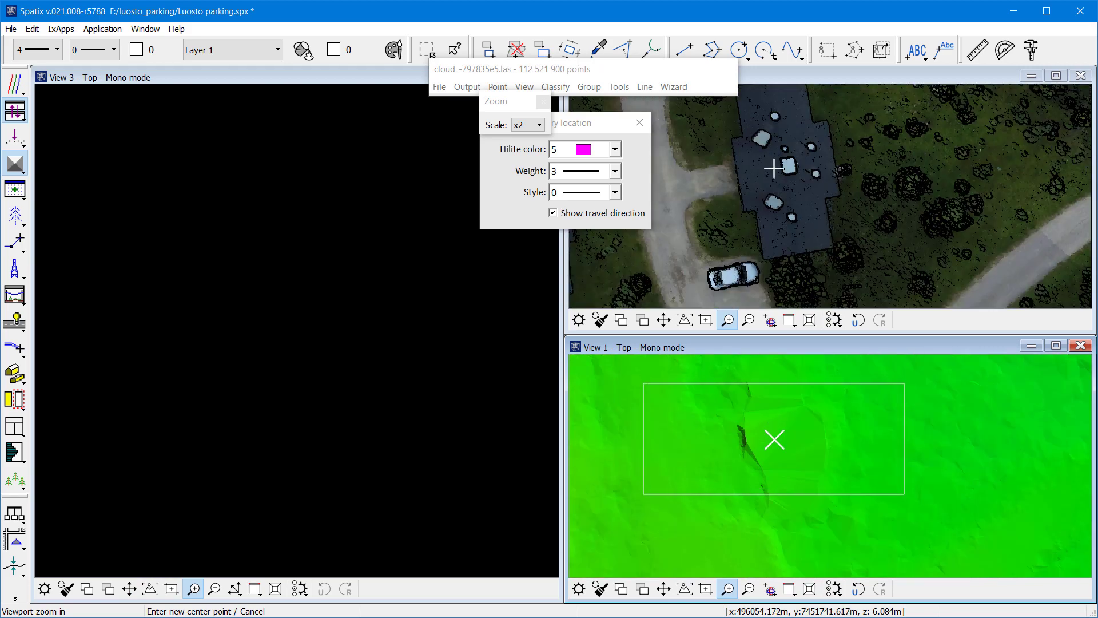
- Draw a vertical section line across the cabin roof in View 1
{"action": "right_click", "coordinate": [780, 448]}
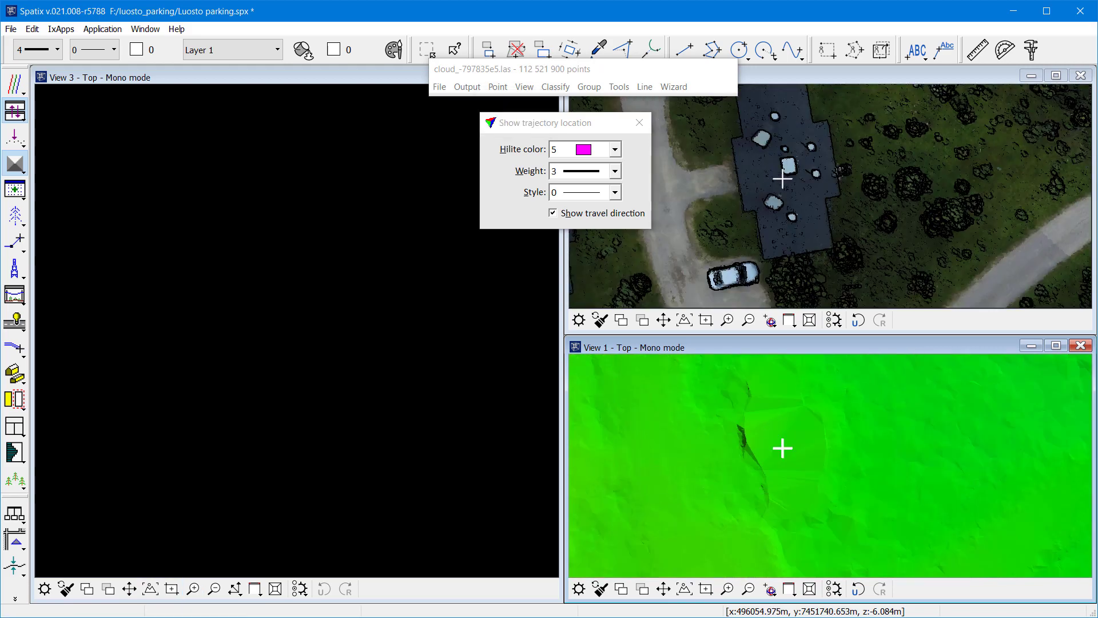
{"action": "left_click", "coordinate": [20, 114]}
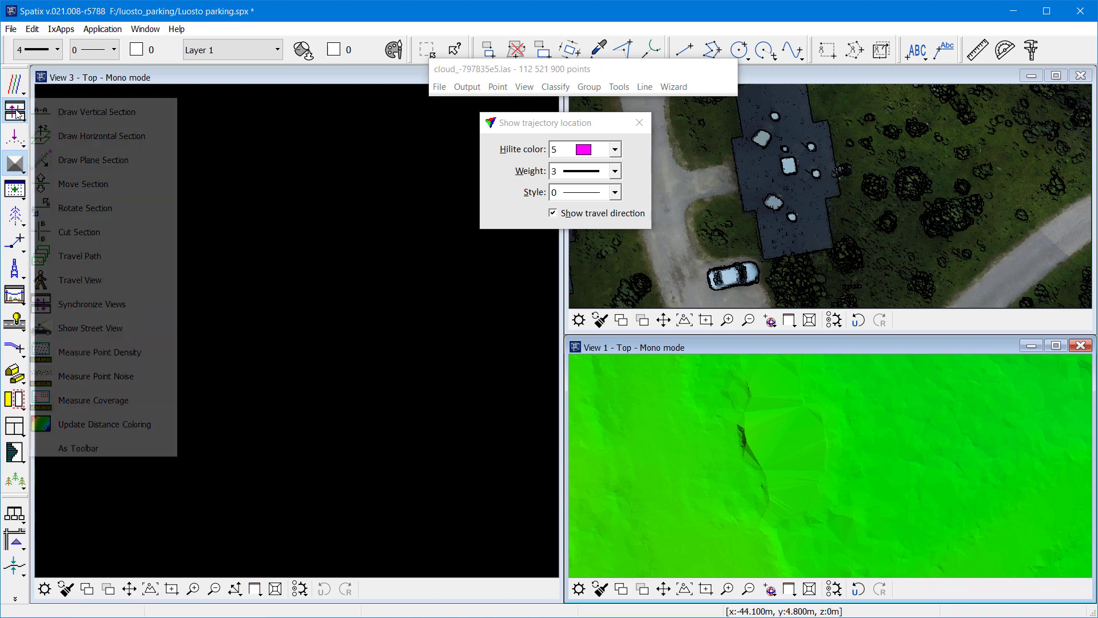
{"action": "left_click", "coordinate": [57, 117]}
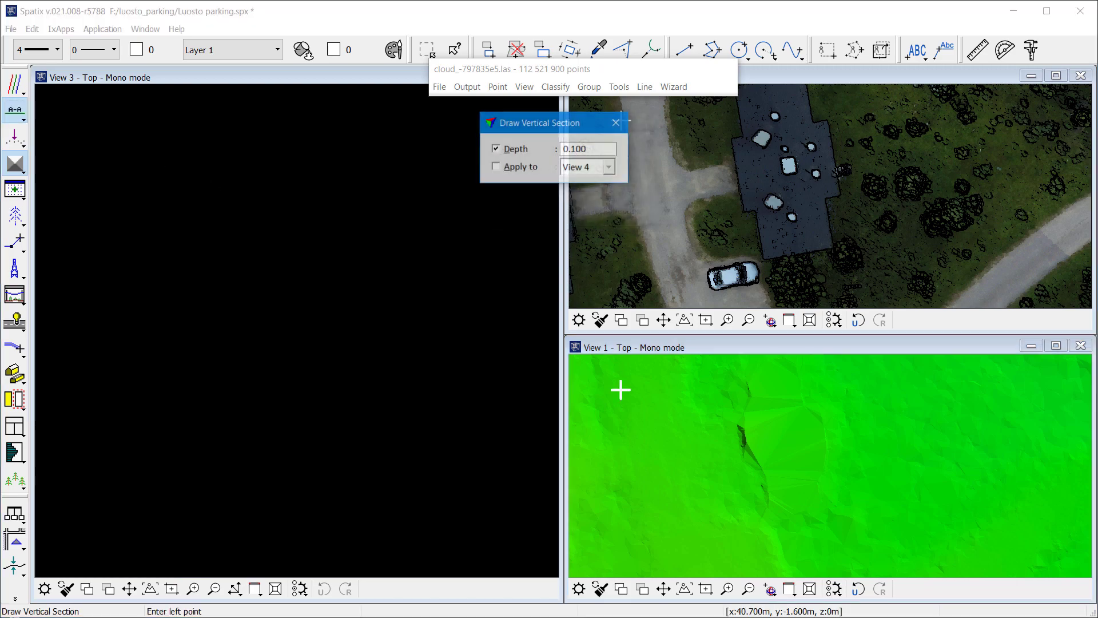
{"action": "left_click", "coordinate": [737, 437]}
{"action": "left_click", "coordinate": [831, 428]}
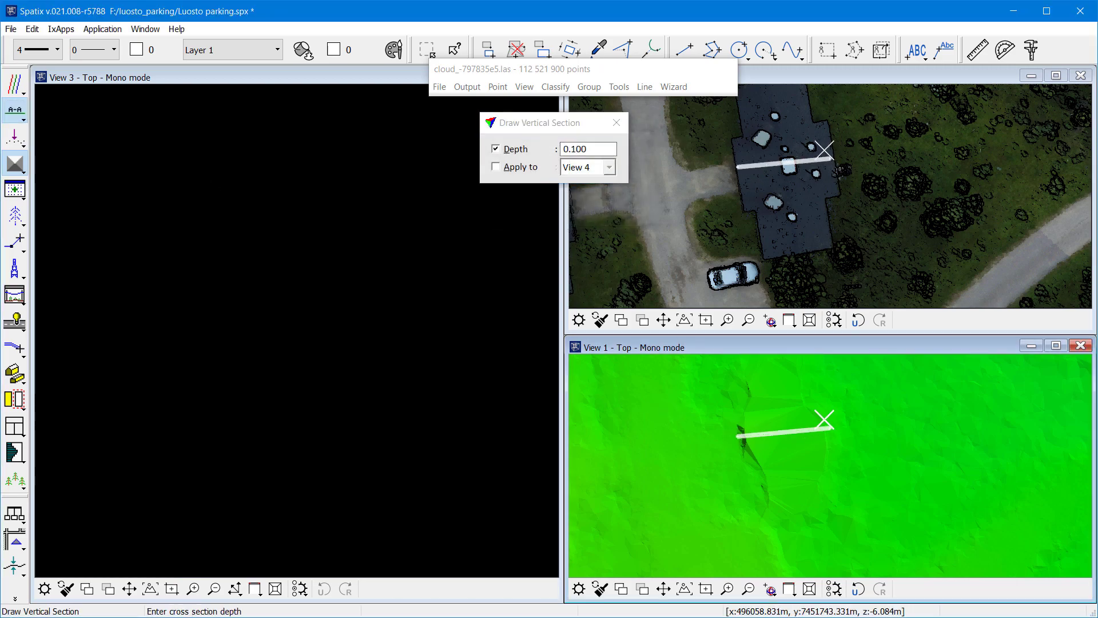
- Fix the section width, show the roof profile in View 3, and zoom x2 on its lower left
{"action": "left_click", "coordinate": [518, 150]}
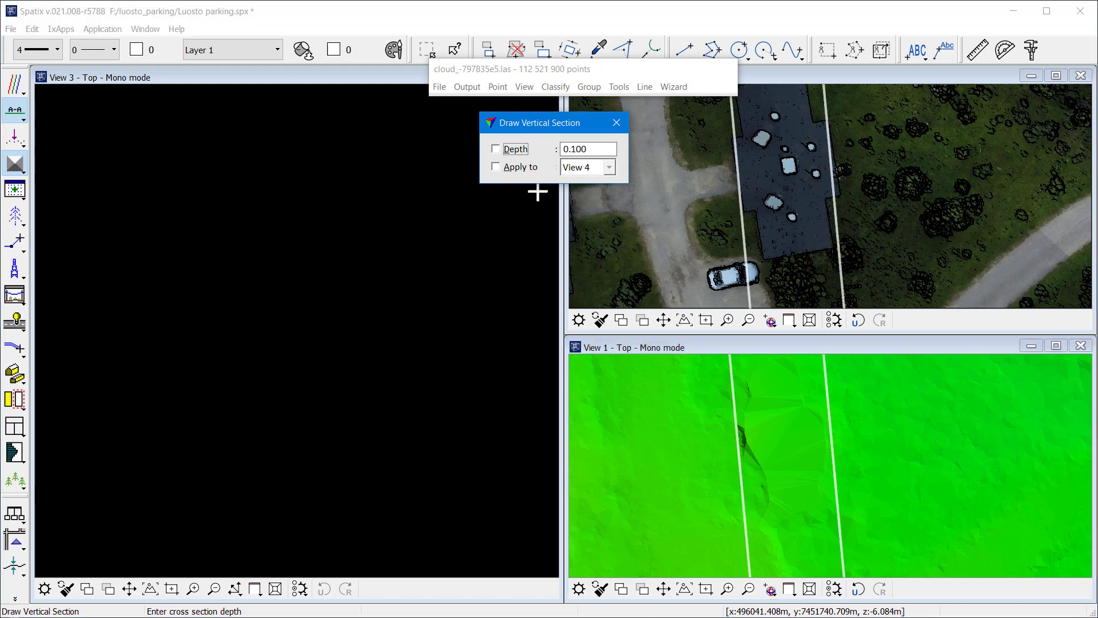
{"action": "left_click", "coordinate": [718, 150]}
{"action": "left_click", "coordinate": [353, 358]}
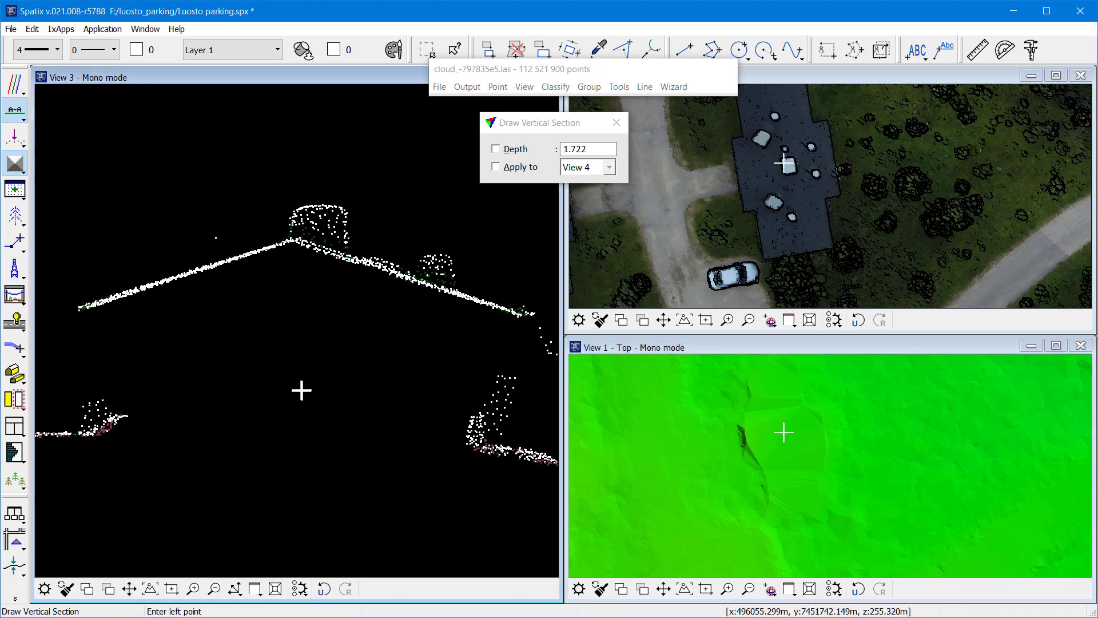
{"action": "left_click", "coordinate": [193, 589]}
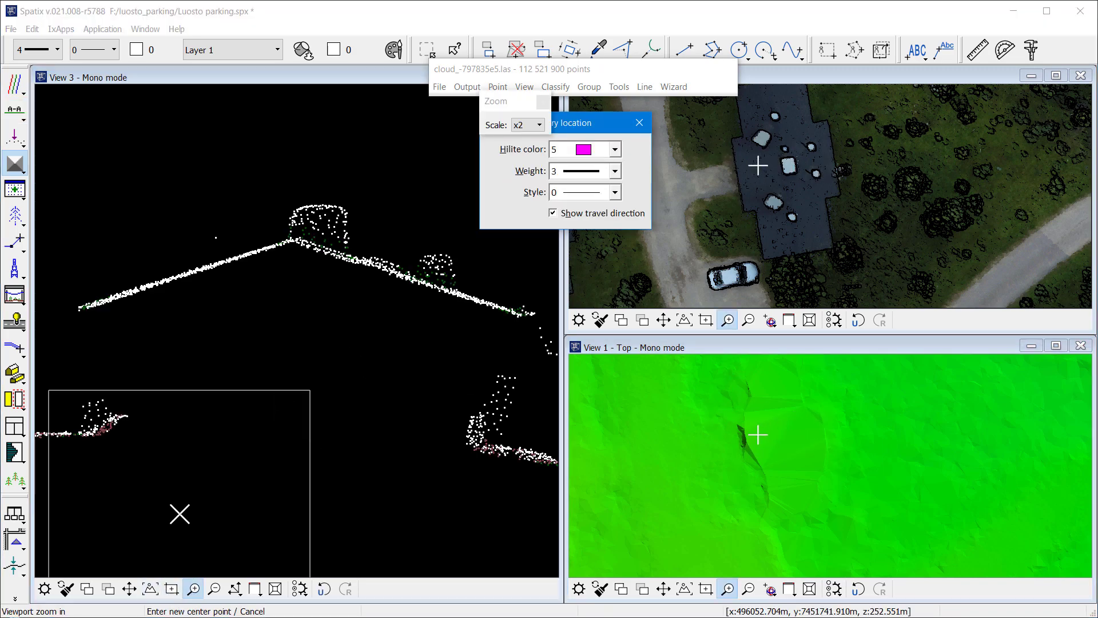
{"action": "left_click", "coordinate": [171, 411]}
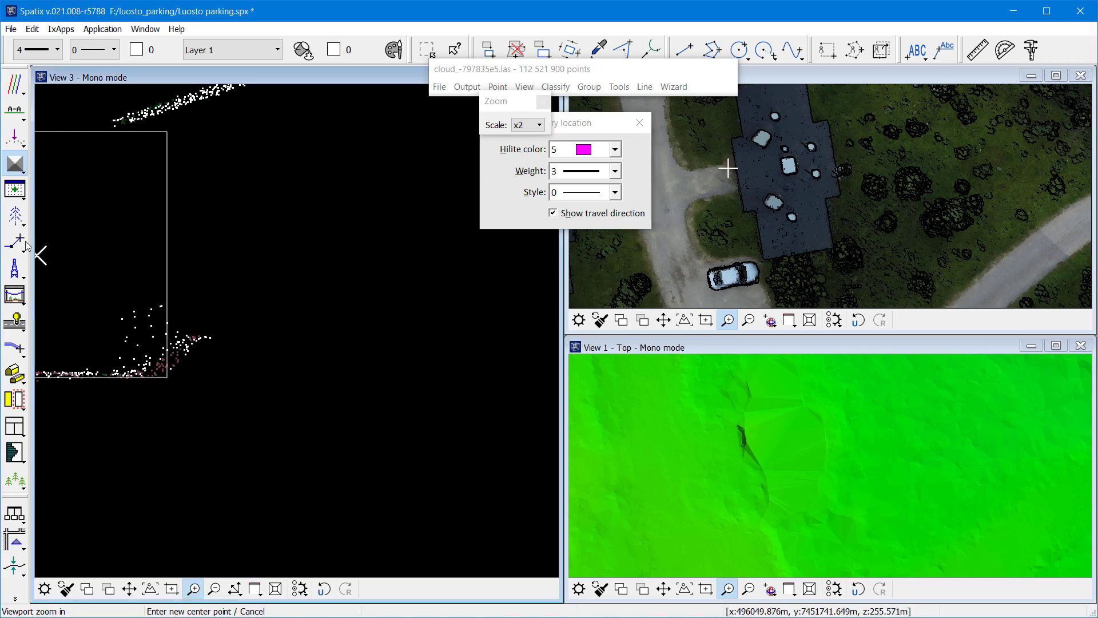
- Classify 32 points above a profile line from 2 - Ground to 3 - Low vegetation
{"action": "left_click", "coordinate": [15, 155]}
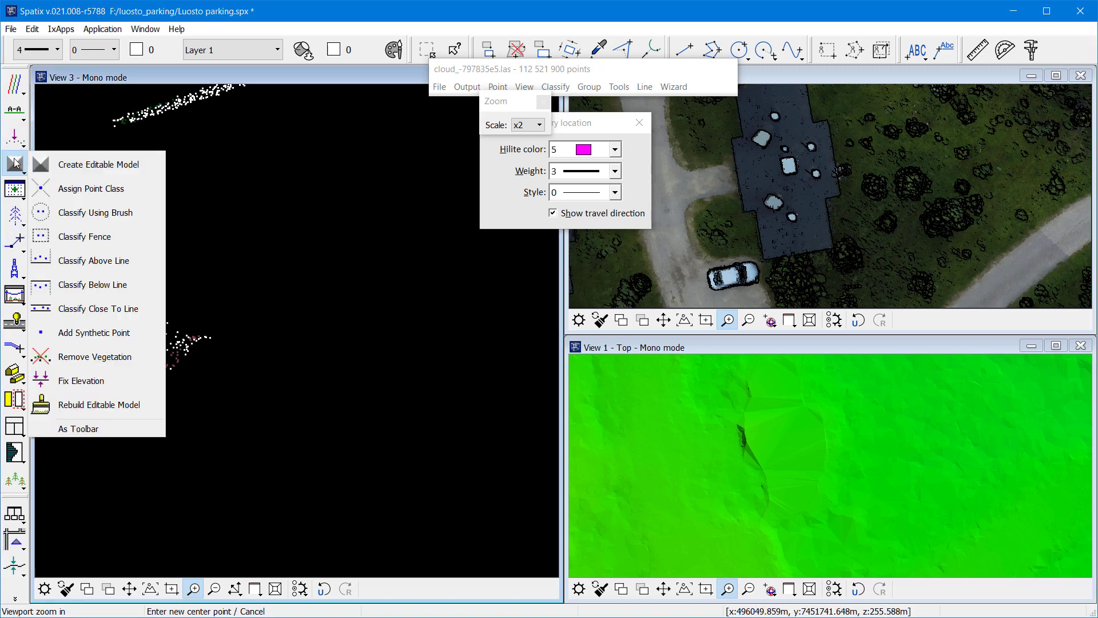
{"action": "left_click", "coordinate": [93, 260]}
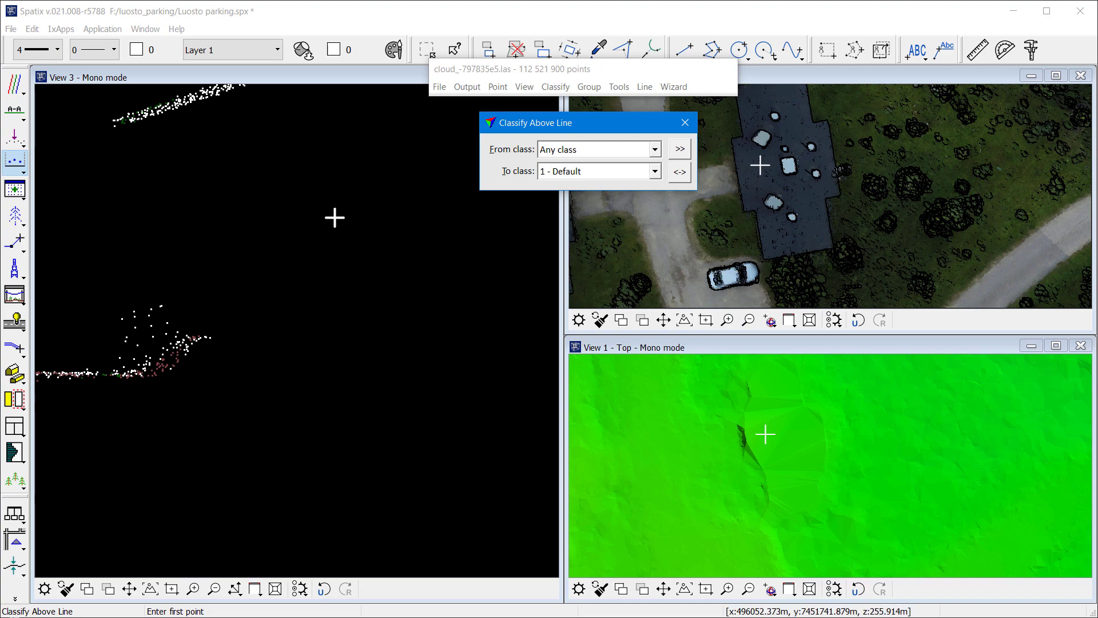
{"action": "left_click", "coordinate": [567, 150]}
{"action": "left_click", "coordinate": [561, 241]}
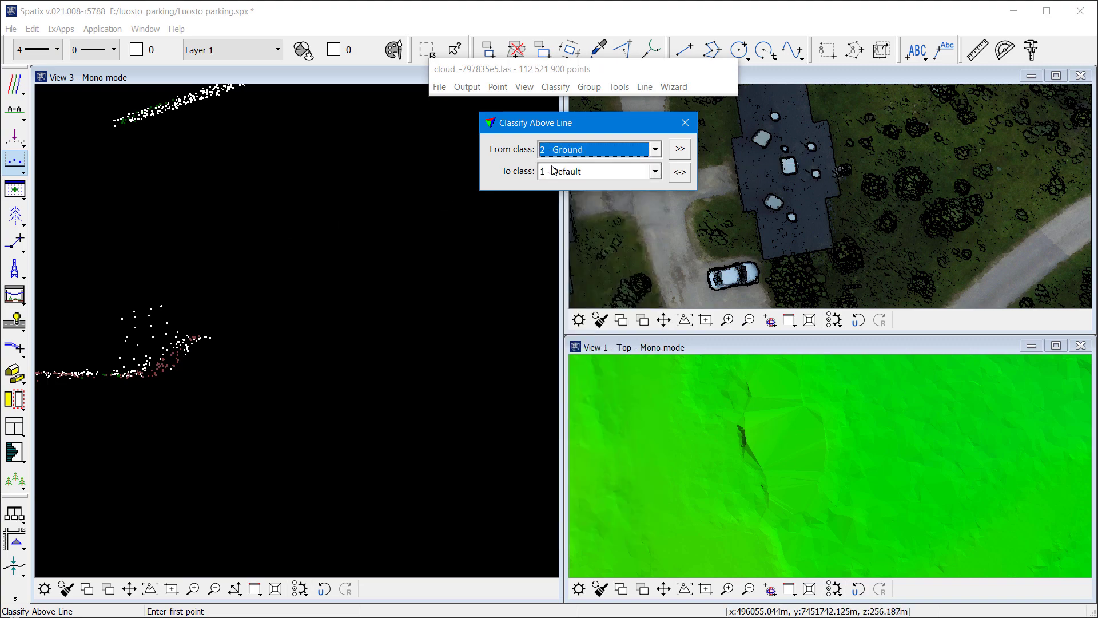
{"action": "left_click", "coordinate": [554, 169]}
{"action": "left_click", "coordinate": [569, 237]}
{"action": "left_click", "coordinate": [132, 371]}
{"action": "left_click", "coordinate": [222, 370]}
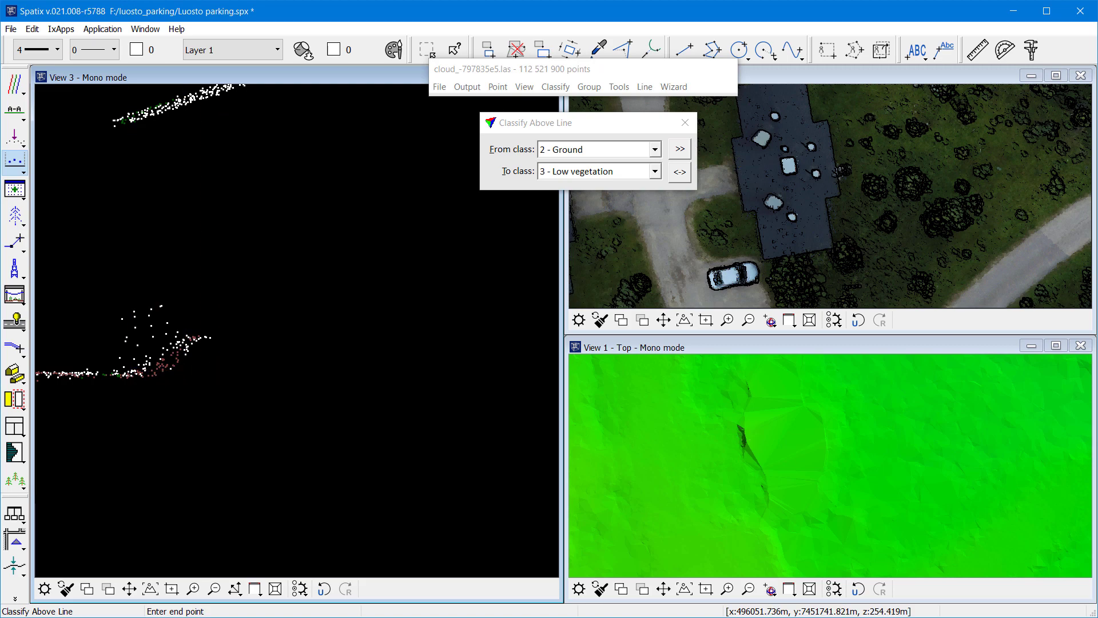
- Zoom the top views out twice around the terrain
{"action": "left_click", "coordinate": [748, 595]}
{"action": "left_click", "coordinate": [870, 469]}
{"action": "left_click", "coordinate": [870, 469]}
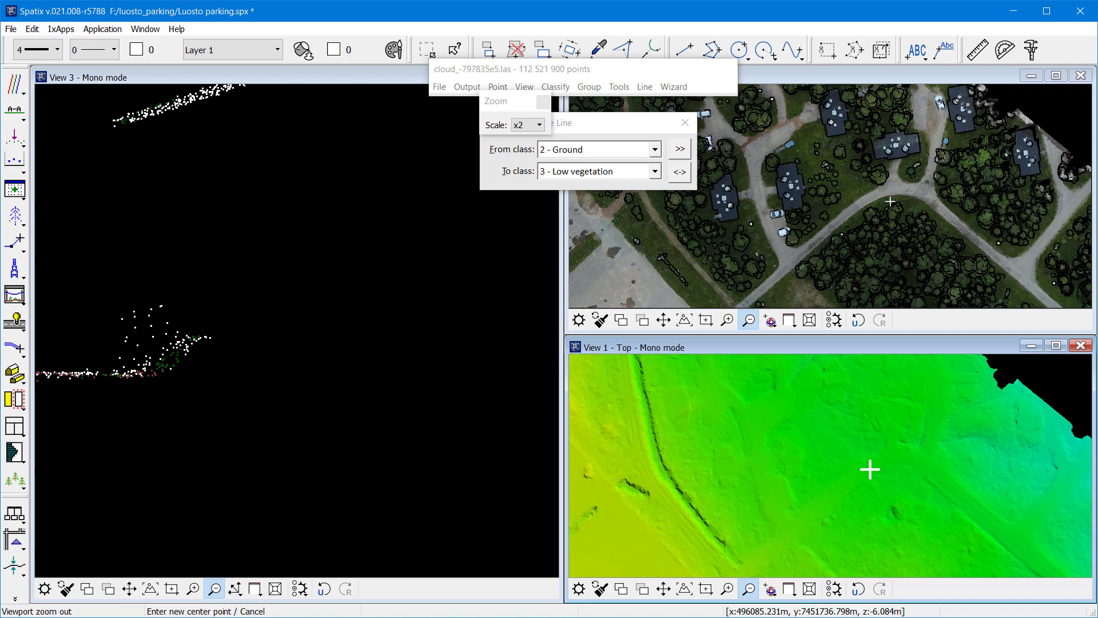
- Zoom in on the small mound in the parking area and cut a vertical section across it
{"action": "left_click", "coordinate": [728, 589]}
{"action": "left_click", "coordinate": [652, 481]}
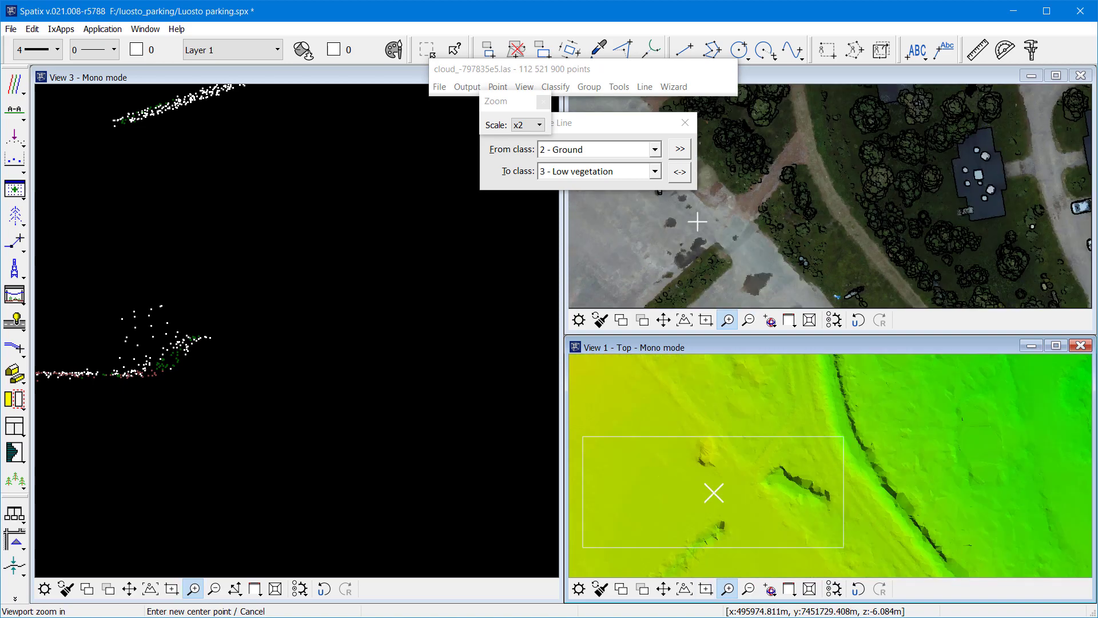
{"action": "left_click", "coordinate": [727, 458]}
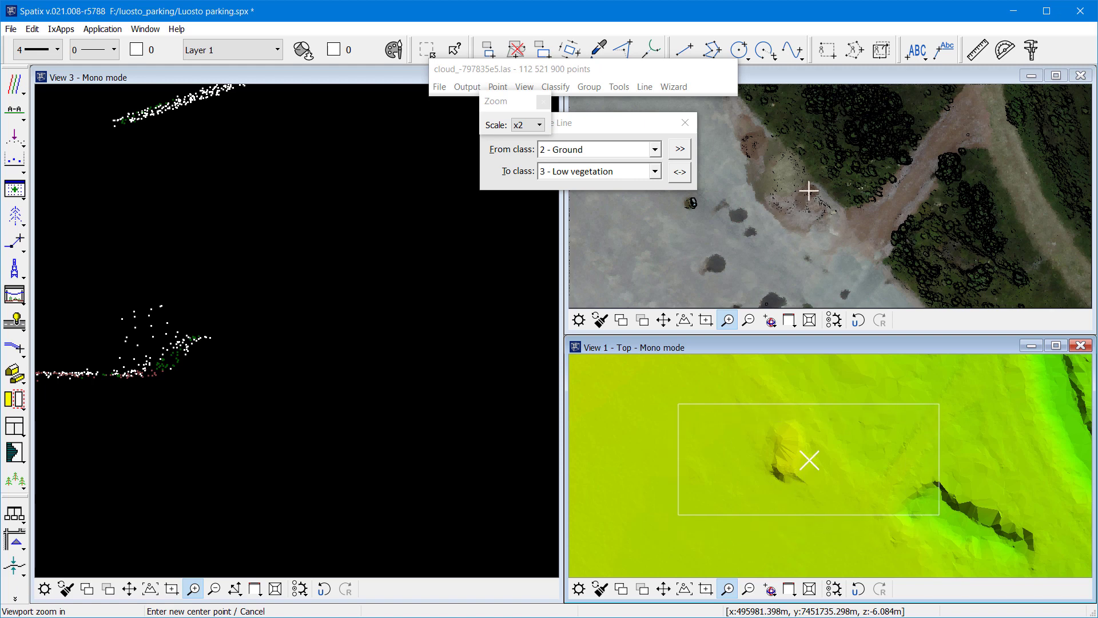
{"action": "left_click", "coordinate": [15, 109]}
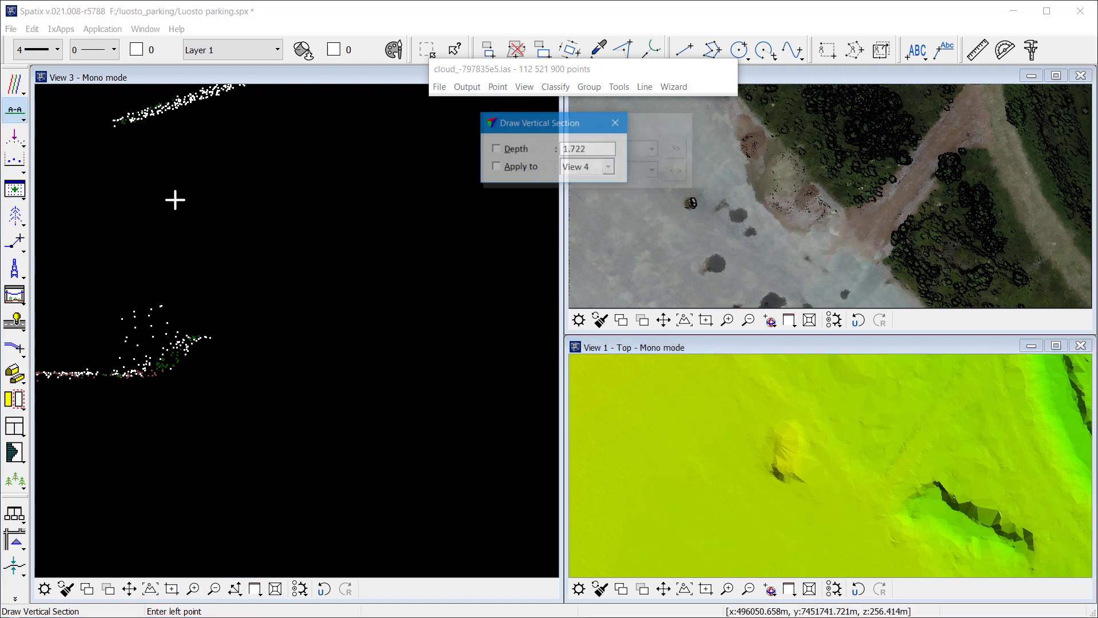
{"action": "left_click", "coordinate": [779, 230]}
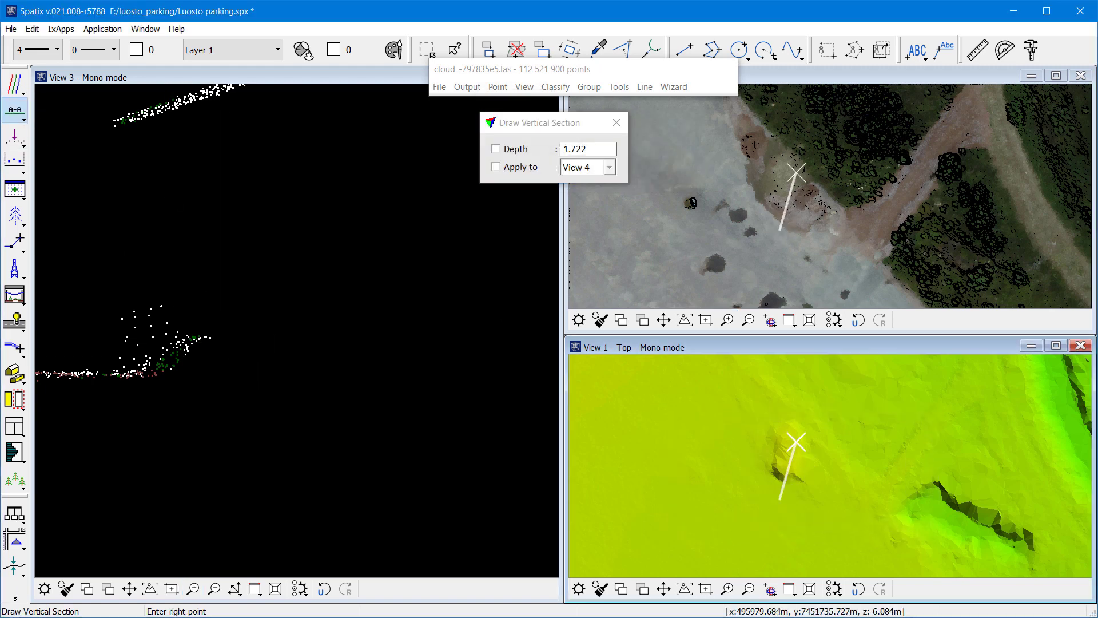
{"action": "left_click", "coordinate": [793, 121]}
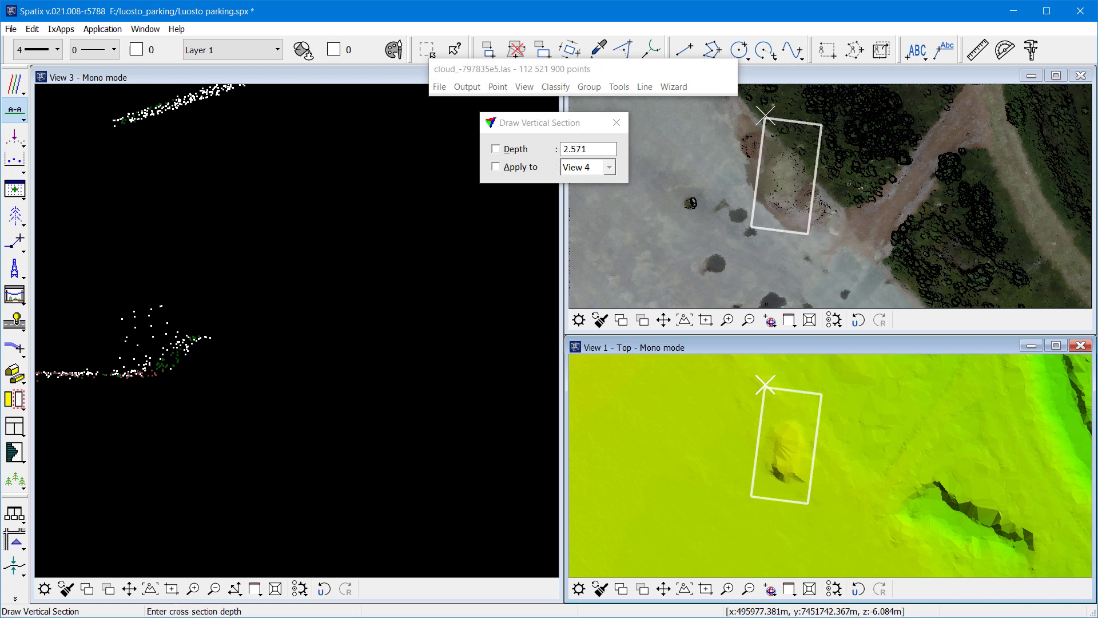
{"action": "left_click", "coordinate": [765, 114]}
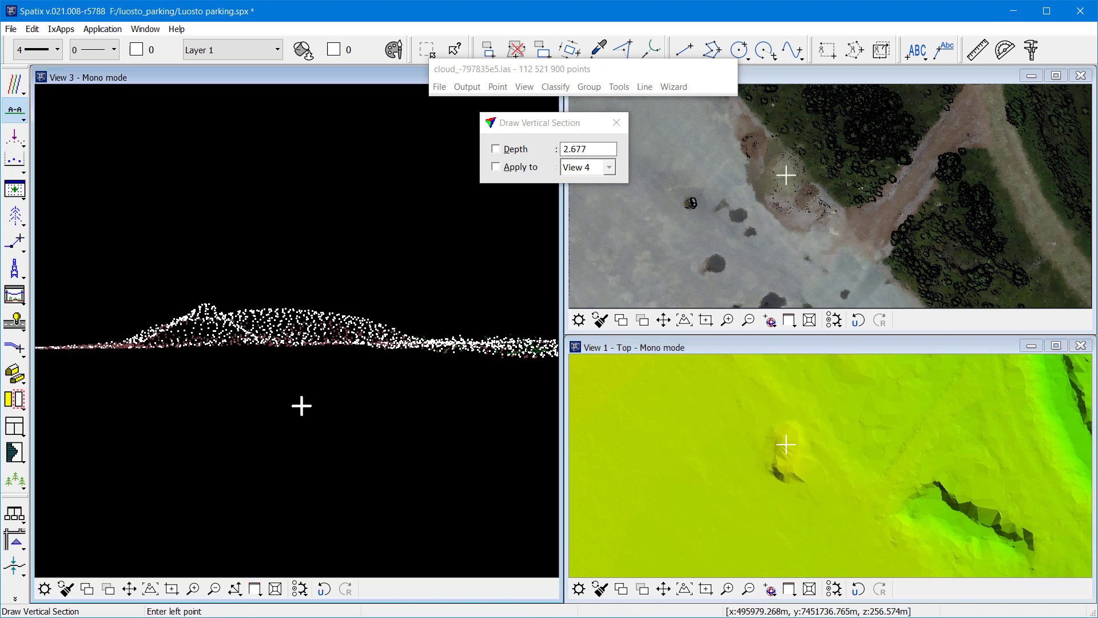
- Move 222 more Ground points above a line to Low vegetation, then zoom out to full extent
{"action": "left_click", "coordinate": [15, 160]}
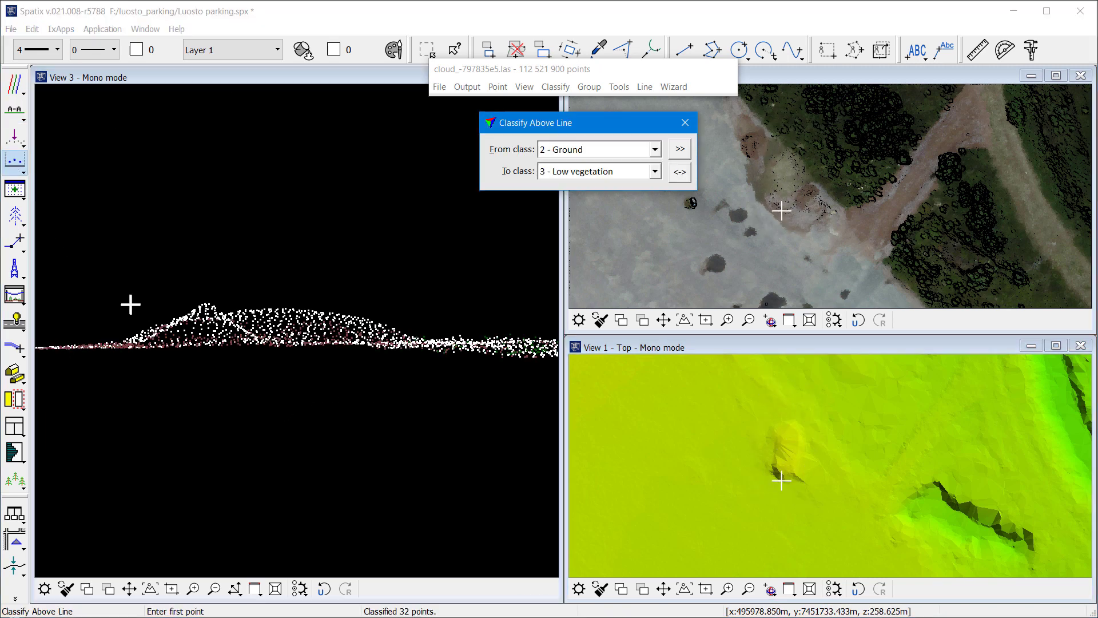
{"action": "left_click", "coordinate": [119, 344]}
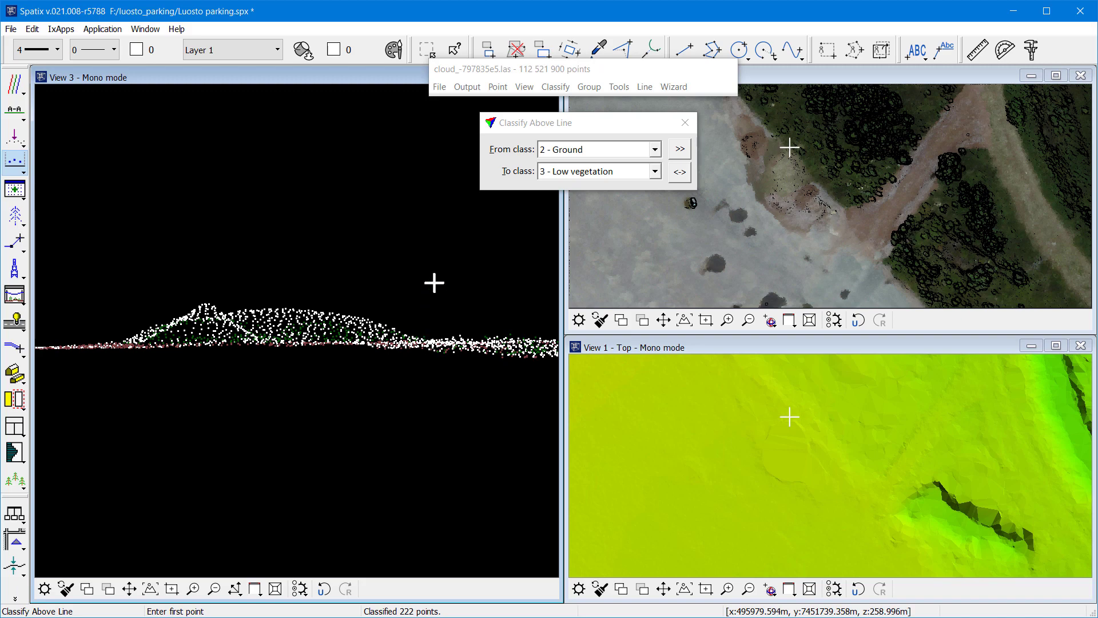
{"action": "left_click", "coordinate": [748, 589]}
{"action": "left_click", "coordinate": [842, 467]}
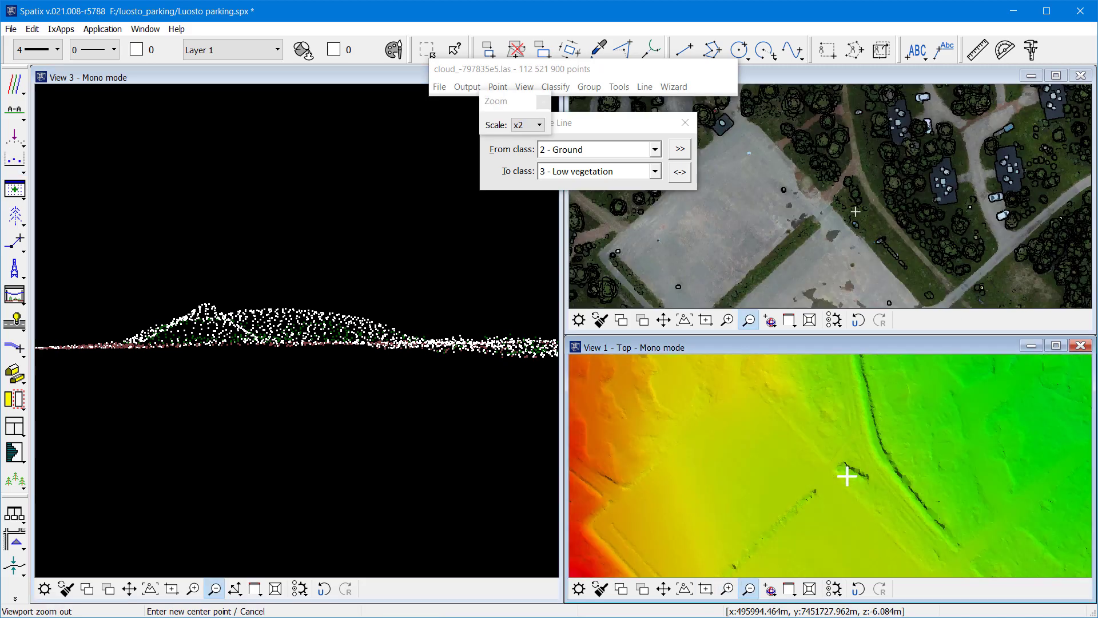
{"action": "left_click", "coordinate": [842, 467]}
{"action": "left_click", "coordinate": [843, 467]}
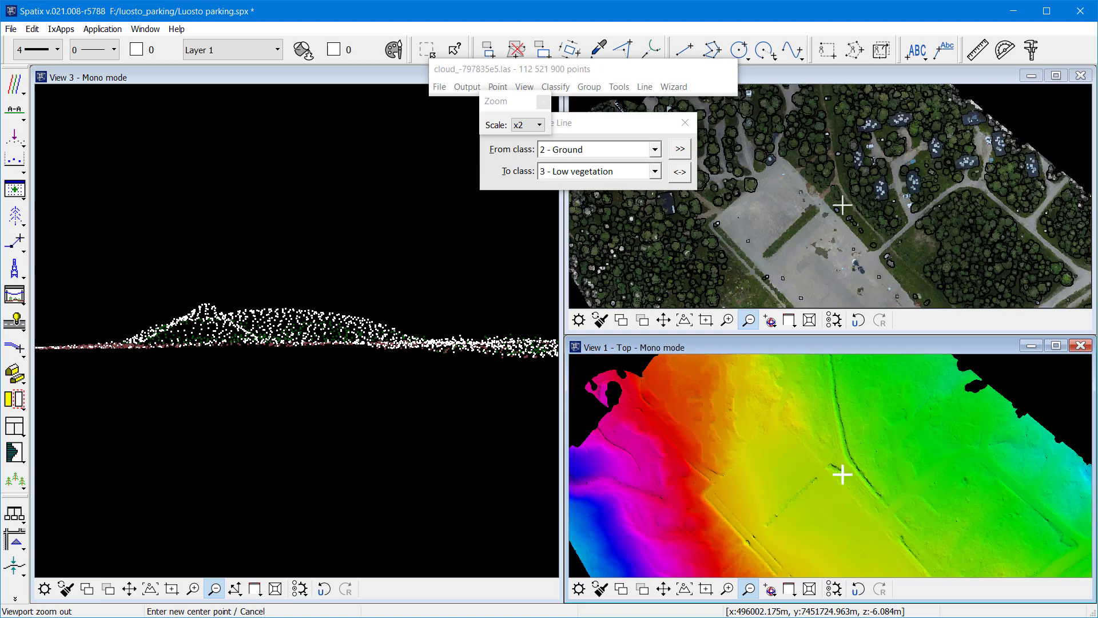
{"action": "left_click", "coordinate": [843, 479]}
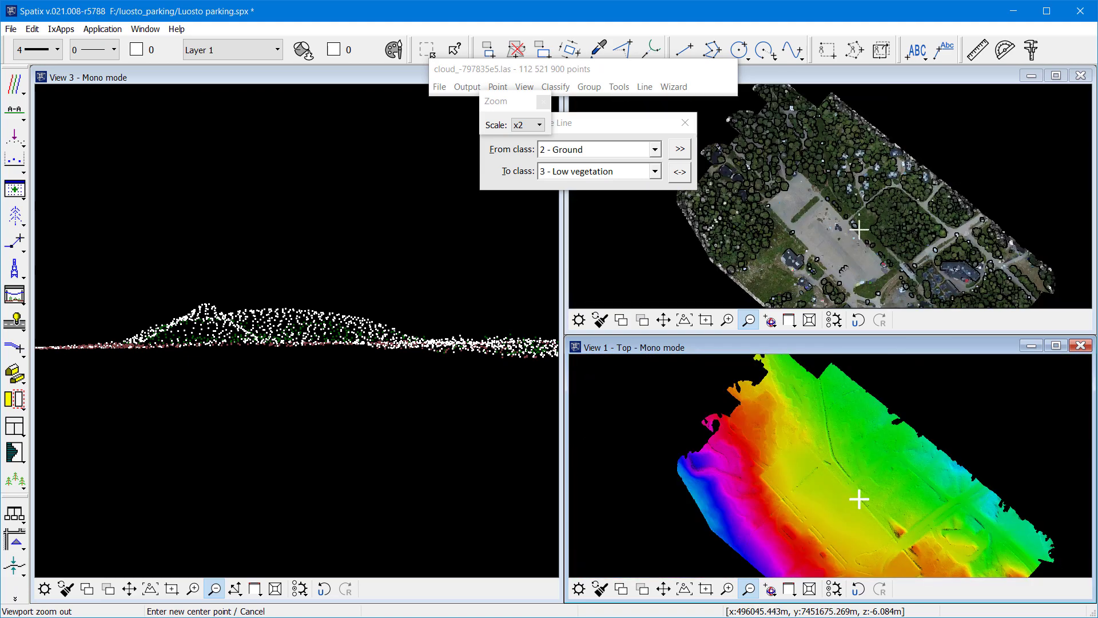
- Run drone data processing classifying height from ground and above-ground features, copying results to inactive and noise points
{"action": "left_click", "coordinate": [674, 87]}
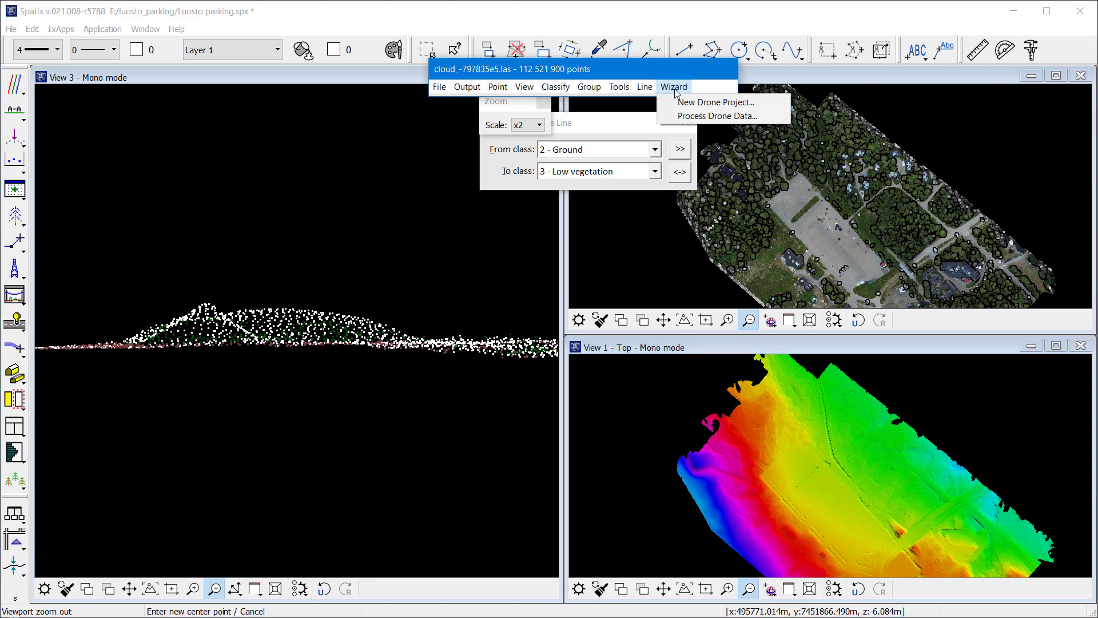
{"action": "left_click", "coordinate": [690, 117]}
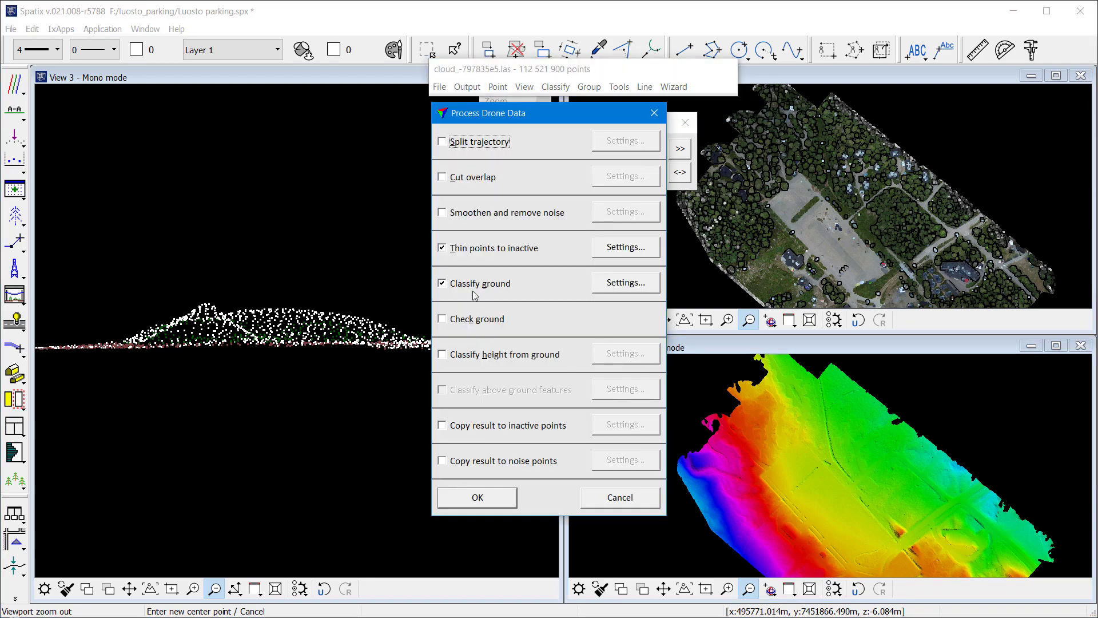
{"action": "left_click", "coordinate": [473, 286]}
{"action": "left_click", "coordinate": [463, 251]}
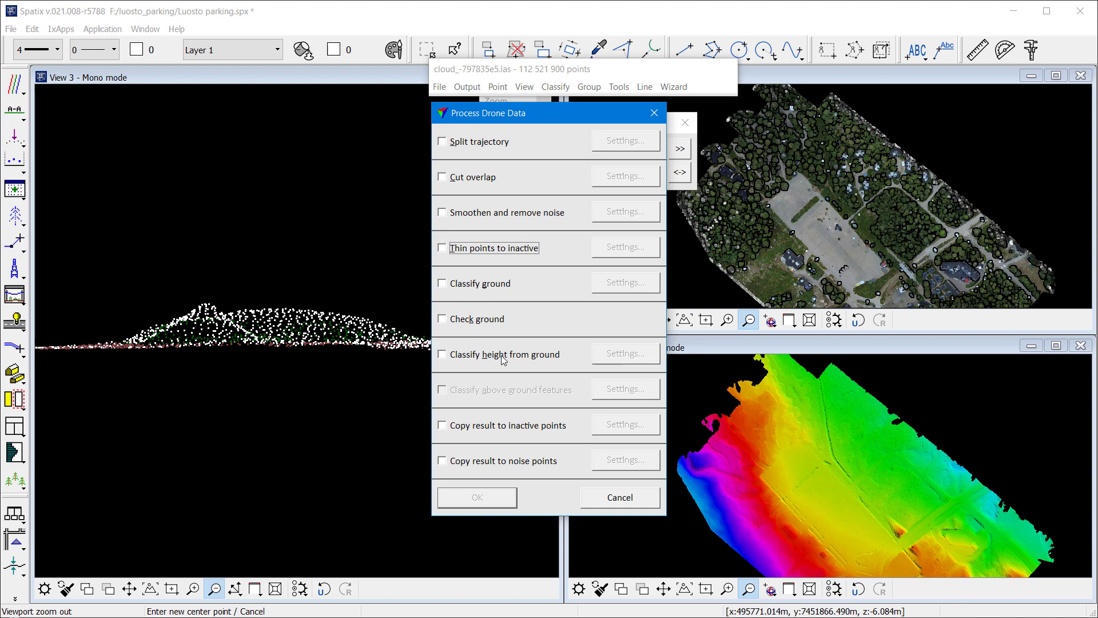
{"action": "left_click", "coordinate": [504, 359]}
{"action": "left_click", "coordinate": [520, 391]}
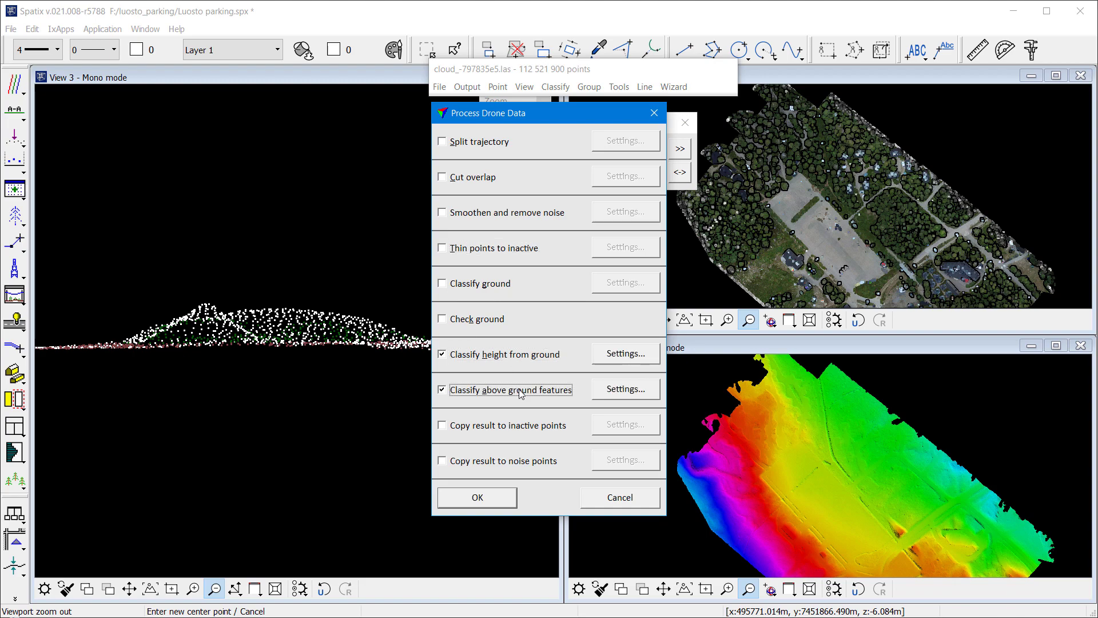
{"action": "left_click", "coordinate": [623, 394]}
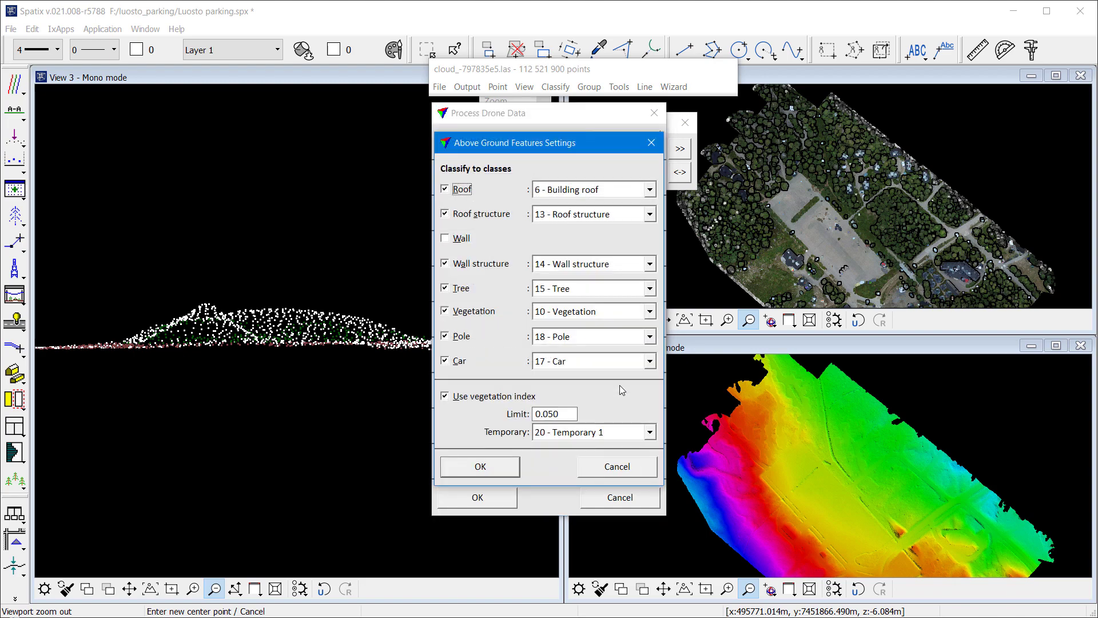
{"action": "left_click", "coordinate": [507, 467]}
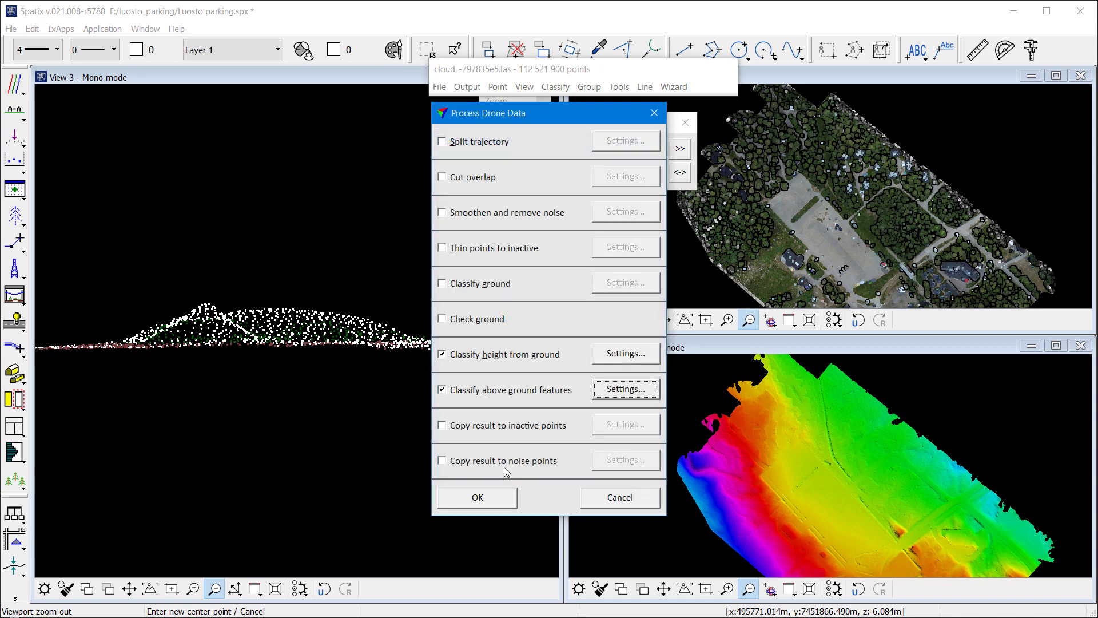
{"action": "left_click", "coordinate": [497, 434]}
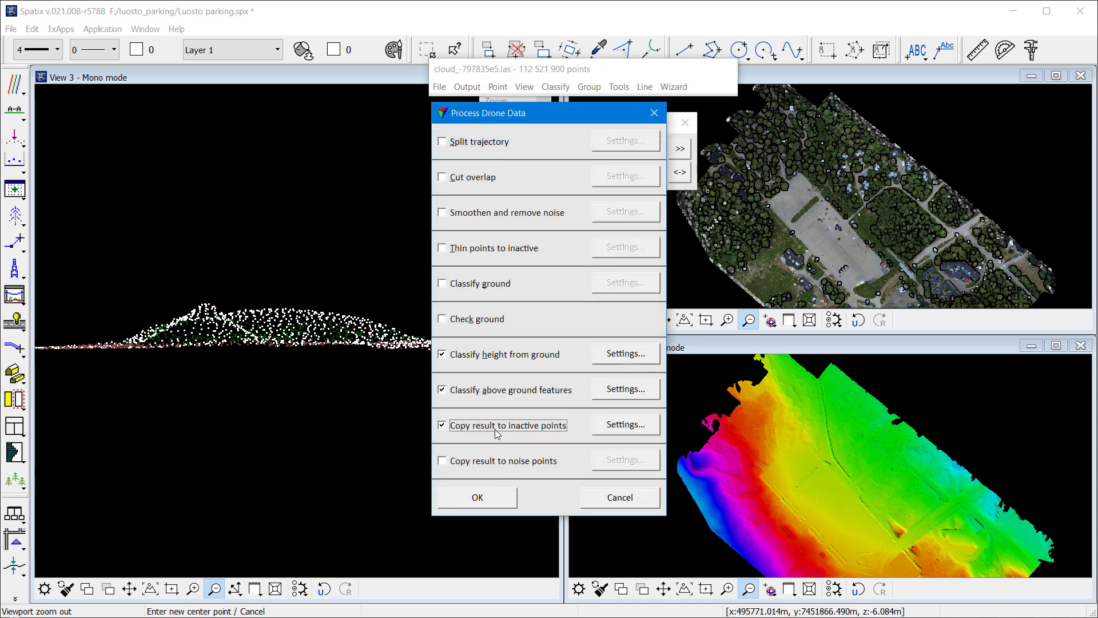
{"action": "left_click", "coordinate": [501, 465]}
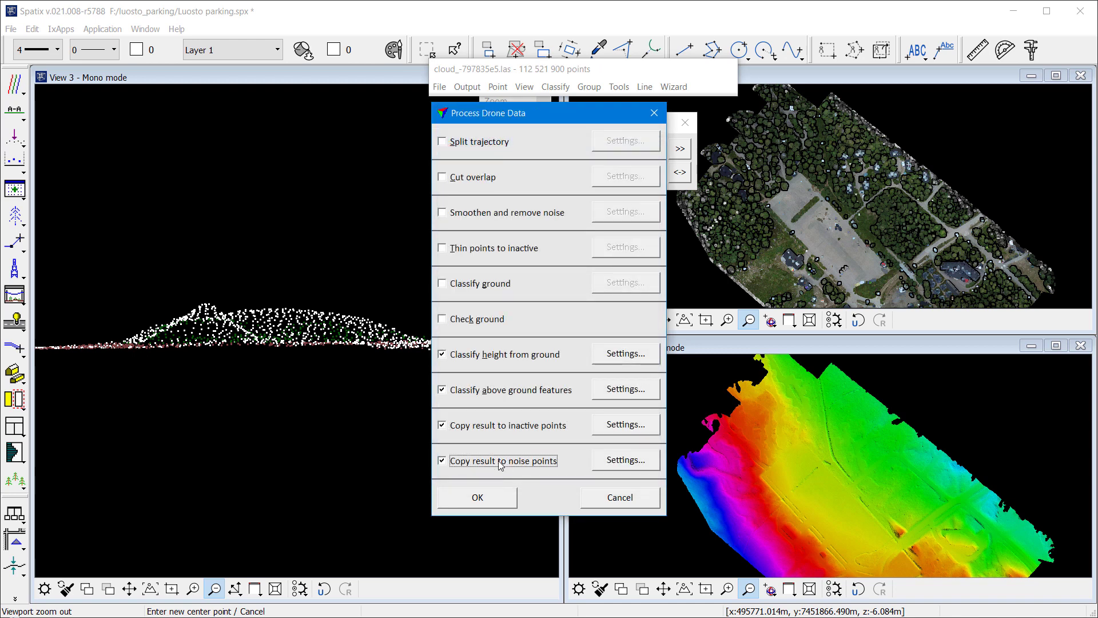
{"action": "left_click", "coordinate": [500, 502]}
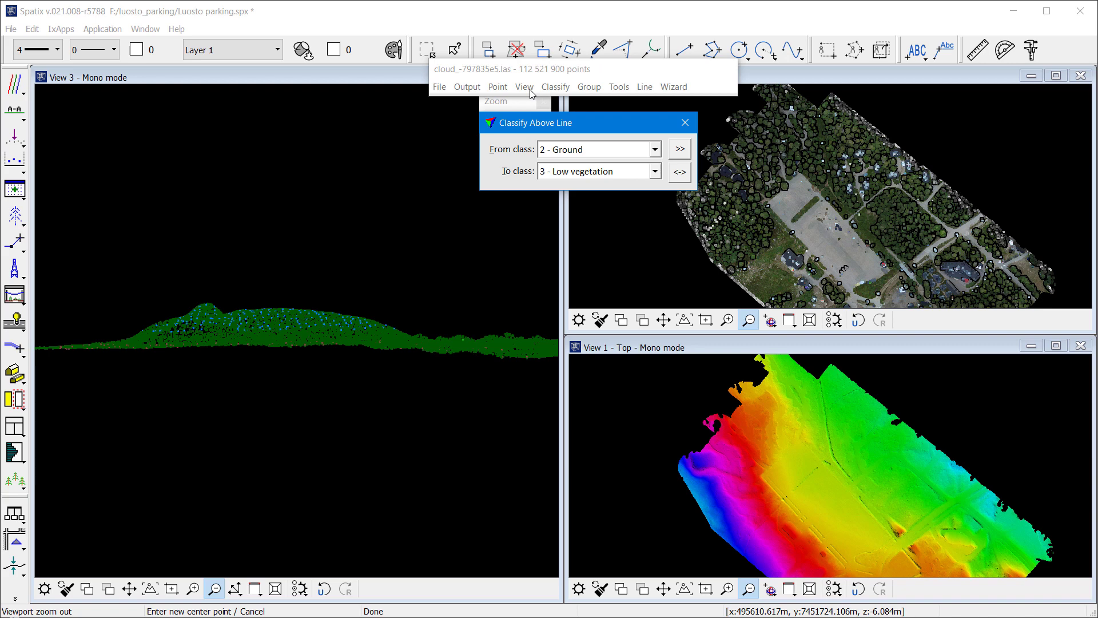
- Close View 3 and close the Ground surface model without saving it
{"action": "left_click_drag", "start_coordinate": [511, 79], "coordinate": [701, 103]}
{"action": "left_click", "coordinate": [553, 80]}
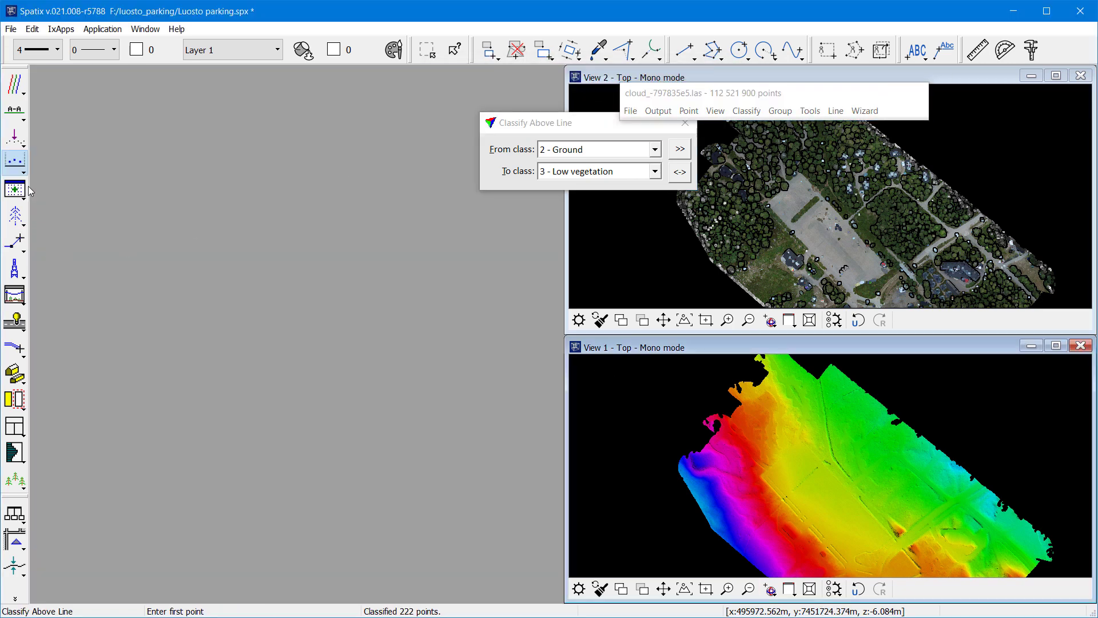
{"action": "left_click_drag", "start_coordinate": [15, 513], "coordinate": [120, 578]}
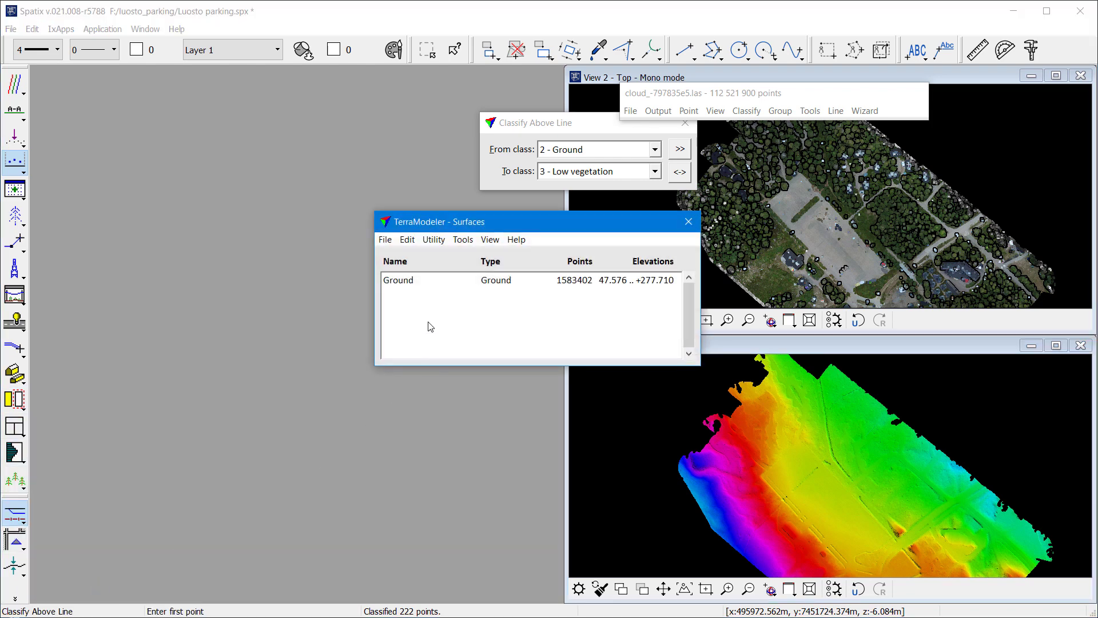
{"action": "left_click", "coordinate": [424, 283]}
{"action": "left_click", "coordinate": [385, 239]}
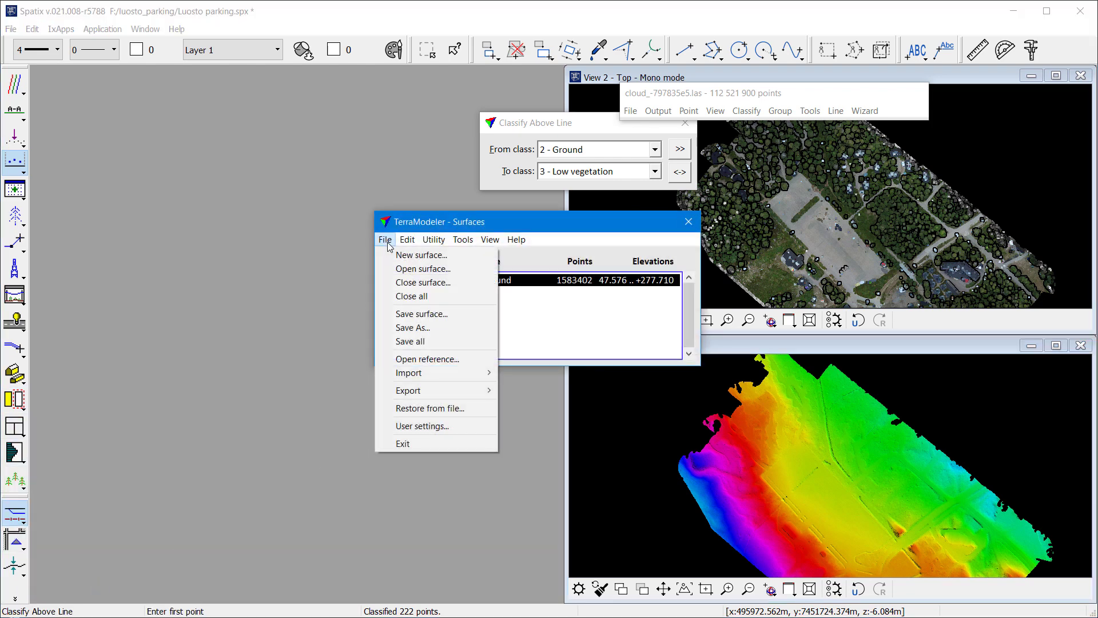
{"action": "left_click", "coordinate": [408, 296]}
{"action": "left_click", "coordinate": [487, 332]}
{"action": "left_click", "coordinate": [523, 334]}
{"action": "left_click", "coordinate": [688, 223]}
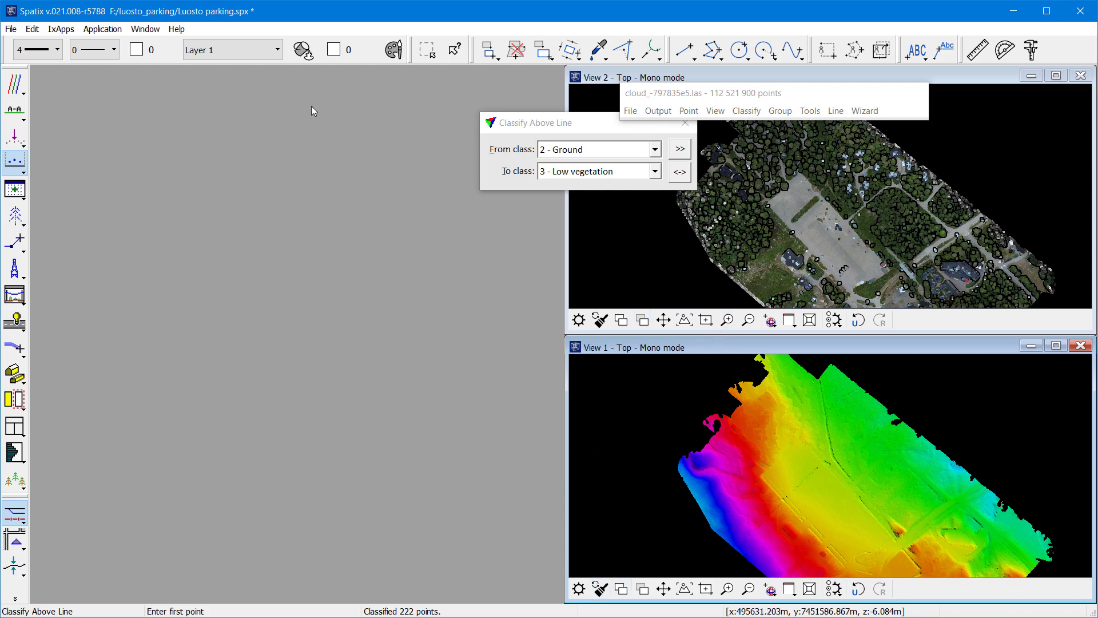
- Tile View 1 and View 2 side by side and bring up the point display settings
{"action": "left_click", "coordinate": [145, 28]}
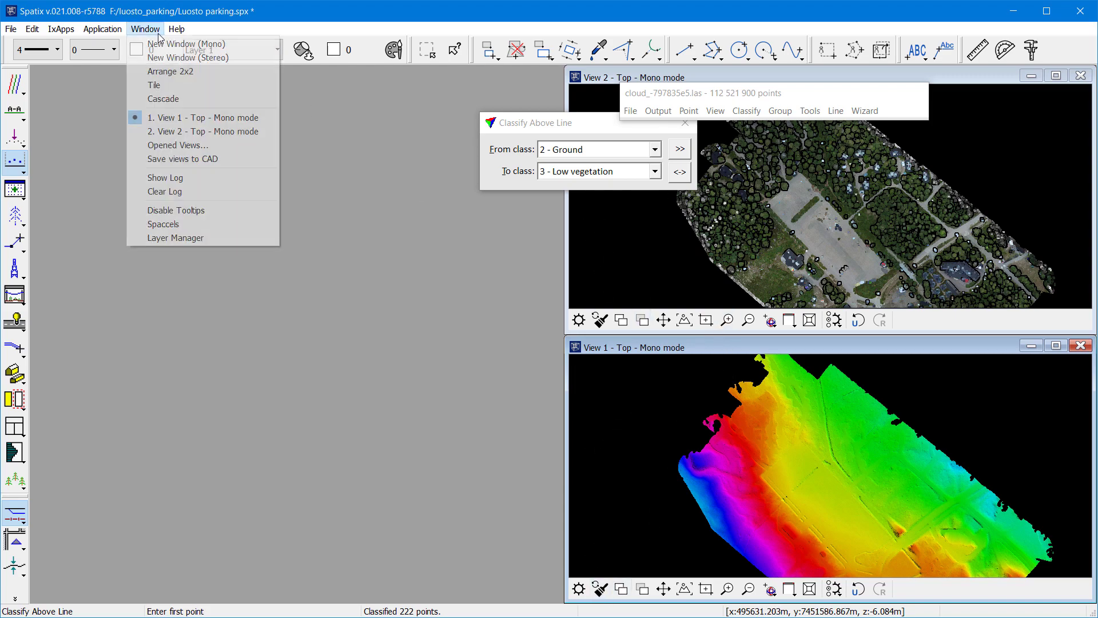
{"action": "left_click", "coordinate": [174, 87]}
{"action": "left_click", "coordinate": [716, 110]}
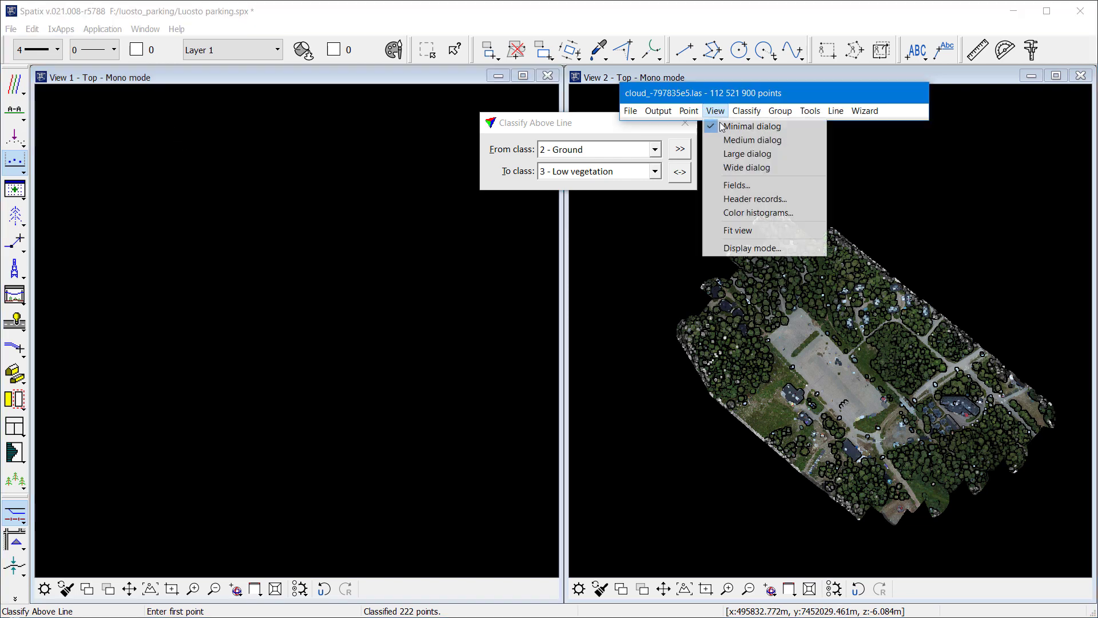
{"action": "left_click", "coordinate": [752, 248]}
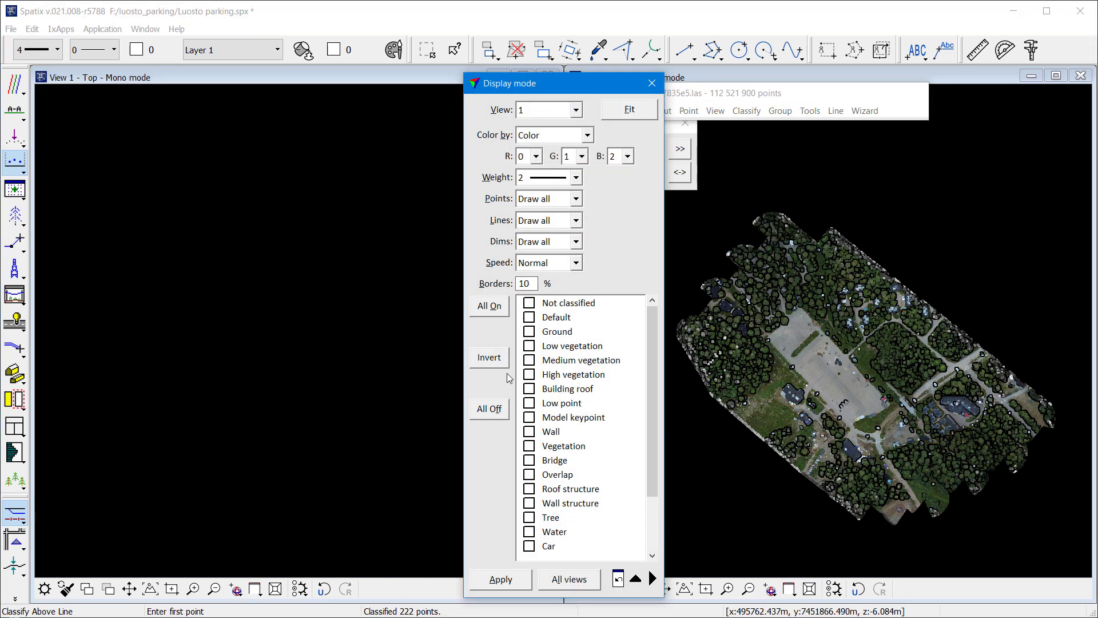
- Apply Ground-only display in View 1, and Ground-only coloured by class in View 2
{"action": "left_click", "coordinate": [549, 330]}
{"action": "left_click", "coordinate": [500, 580]}
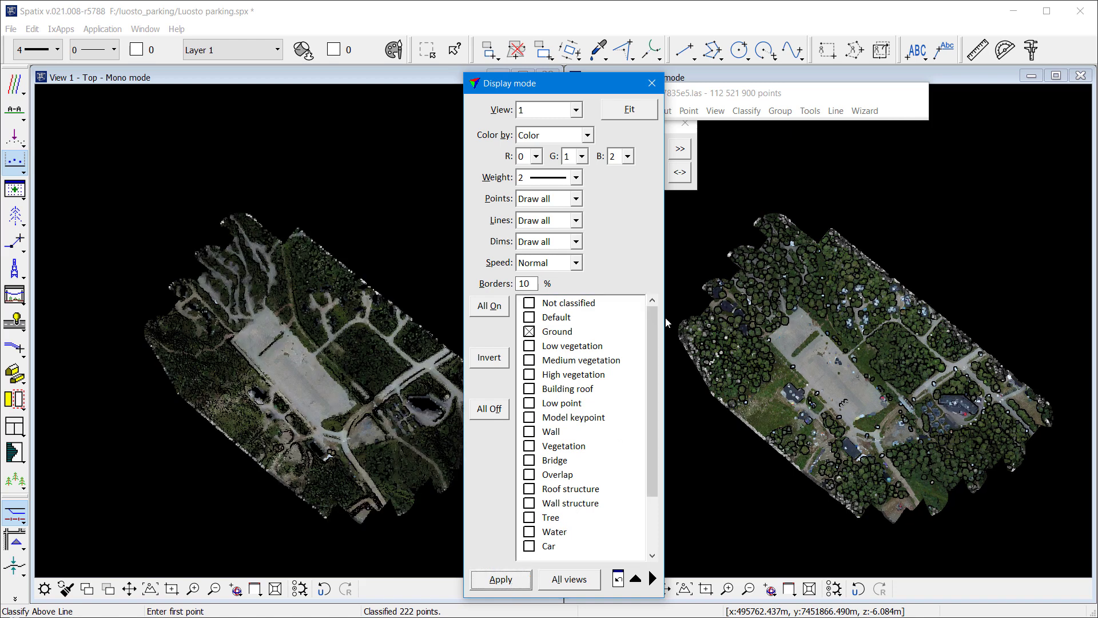
{"action": "left_click", "coordinate": [576, 110]}
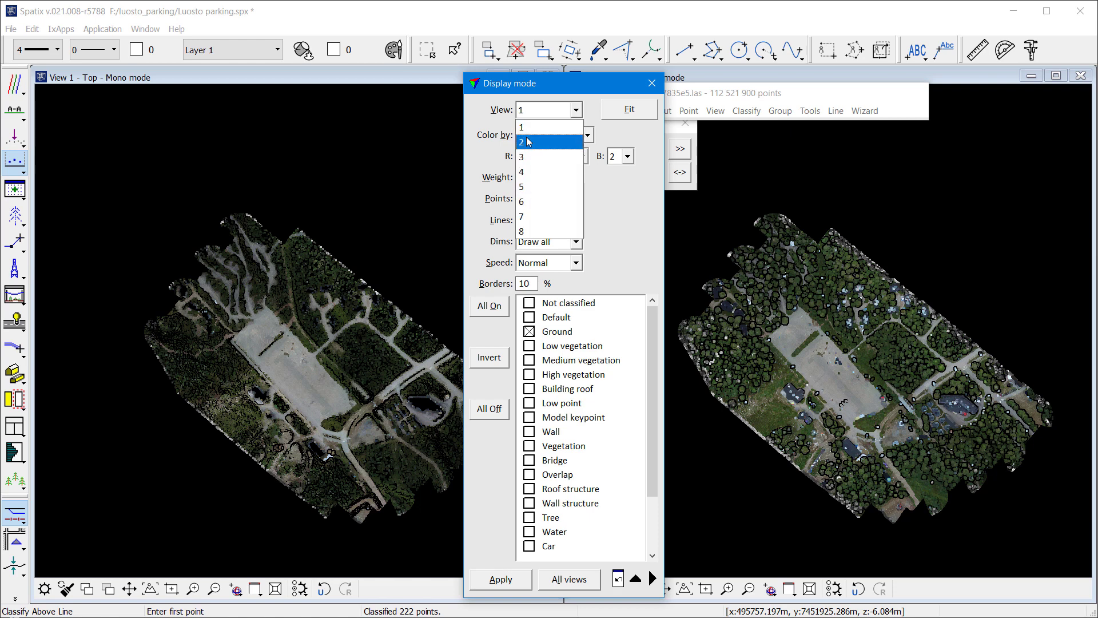
{"action": "left_click", "coordinate": [537, 141]}
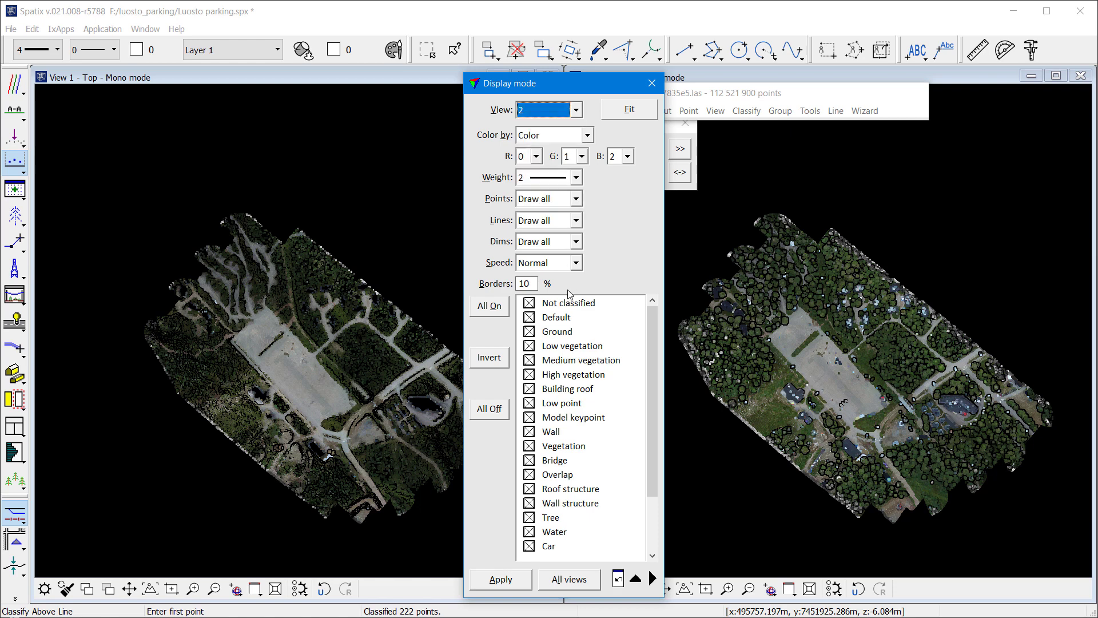
{"action": "left_click", "coordinate": [490, 409]}
{"action": "left_click", "coordinate": [530, 331]}
{"action": "left_click", "coordinate": [587, 139]}
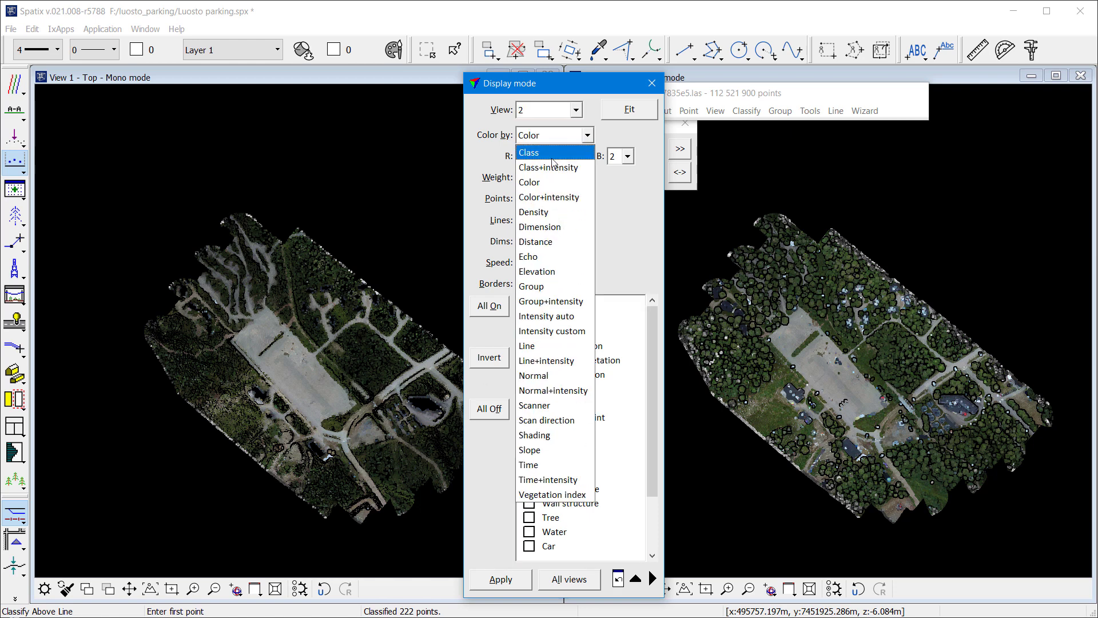
{"action": "left_click", "coordinate": [535, 152]}
{"action": "left_click", "coordinate": [524, 581]}
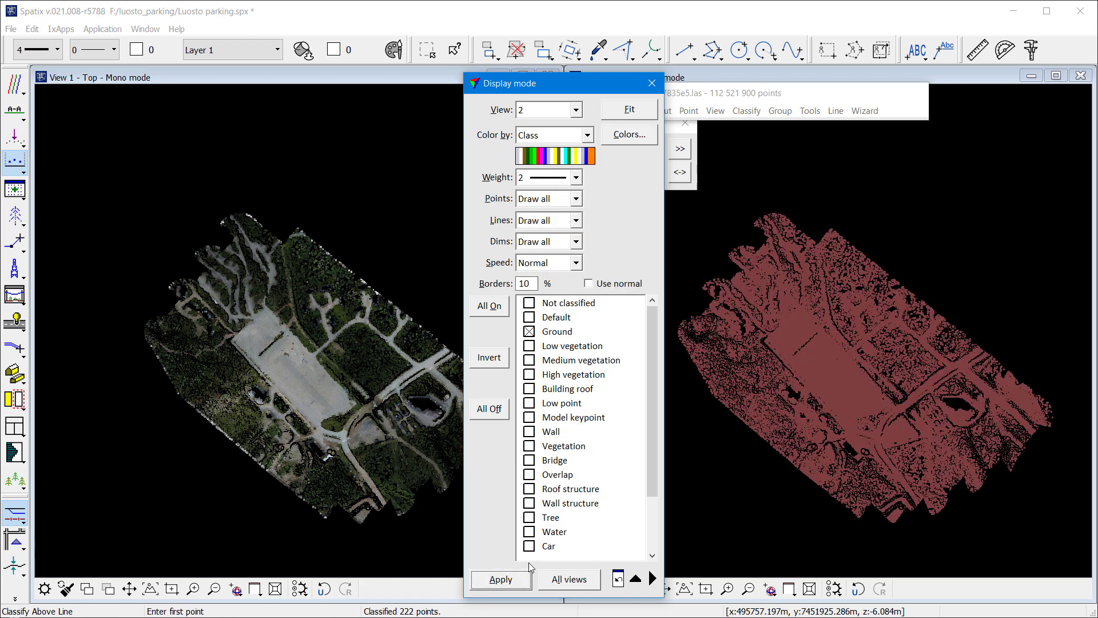
{"action": "left_click", "coordinate": [651, 84]}
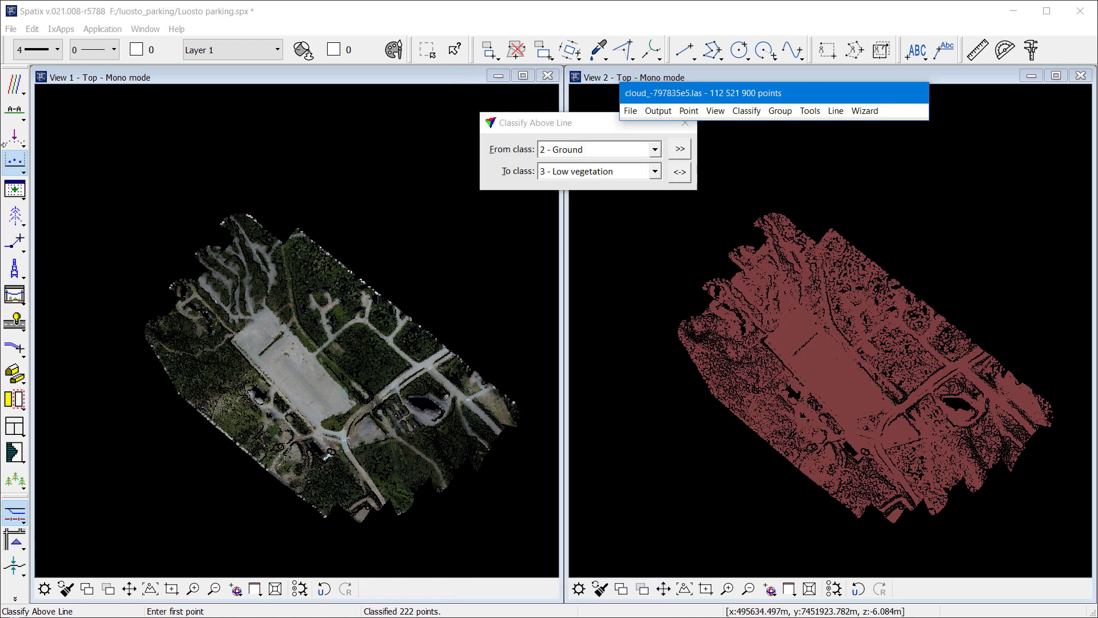
- Draw a vertical section in View 1 with a 0.250 depth, shown in View 2
{"action": "left_click", "coordinate": [15, 110]}
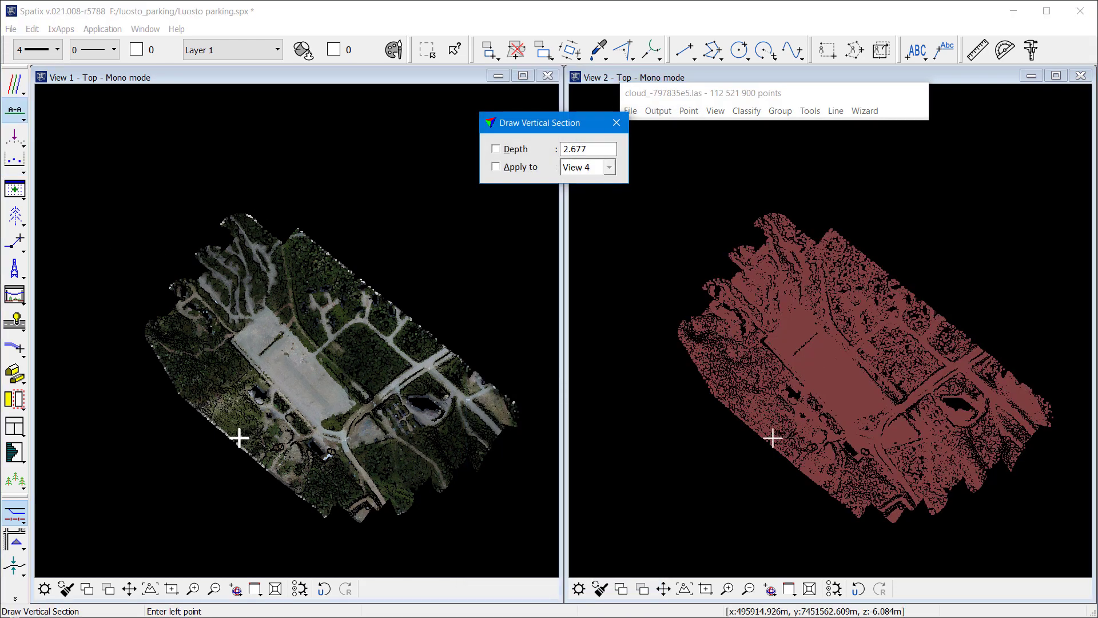
{"action": "left_click", "coordinate": [239, 437]}
{"action": "left_click", "coordinate": [340, 320]}
{"action": "left_click", "coordinate": [507, 153]}
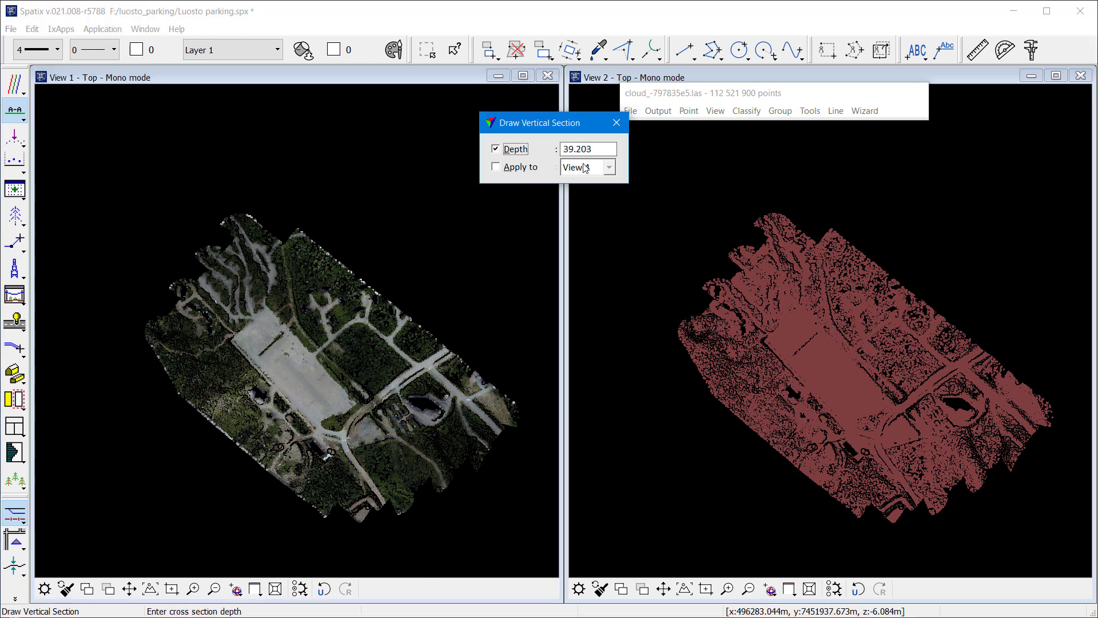
{"action": "key", "text": "Tab"}
{"action": "type", "text": "0"}
{"action": "key", "text": "Return"}
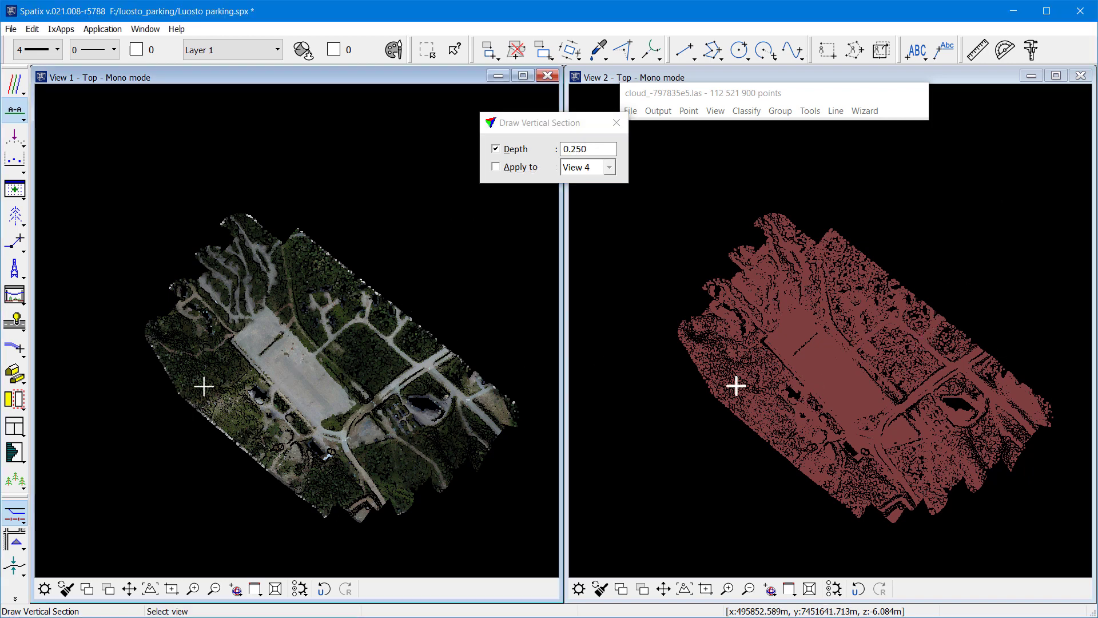
{"action": "left_click", "coordinate": [208, 385]}
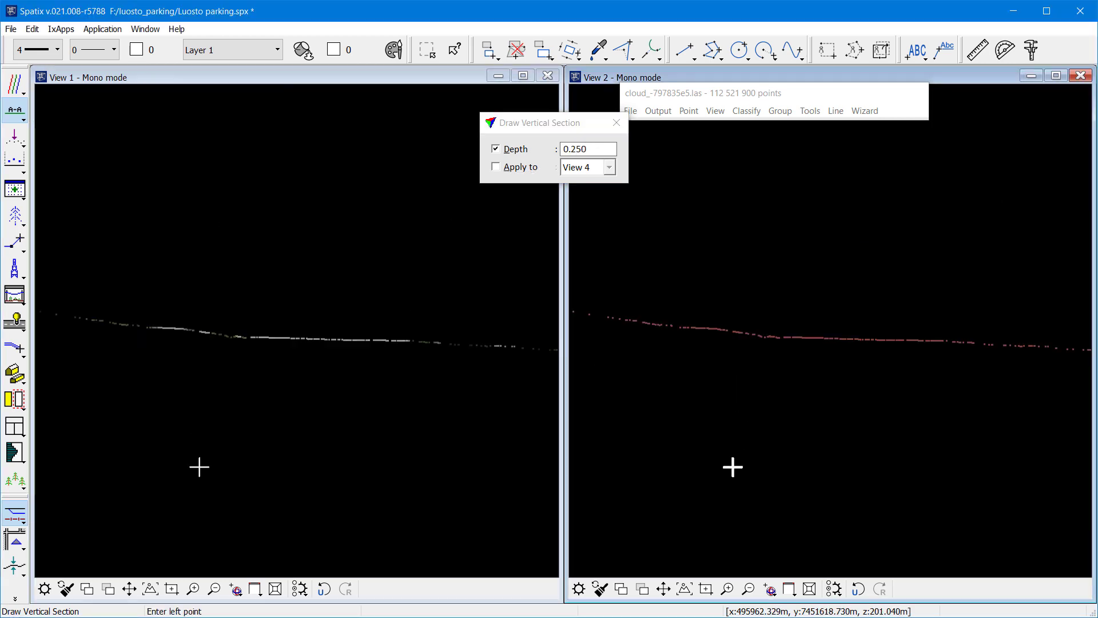
- Set both View 1 and View 2 to No synch in Synchronize Views
{"action": "left_click", "coordinate": [16, 113]}
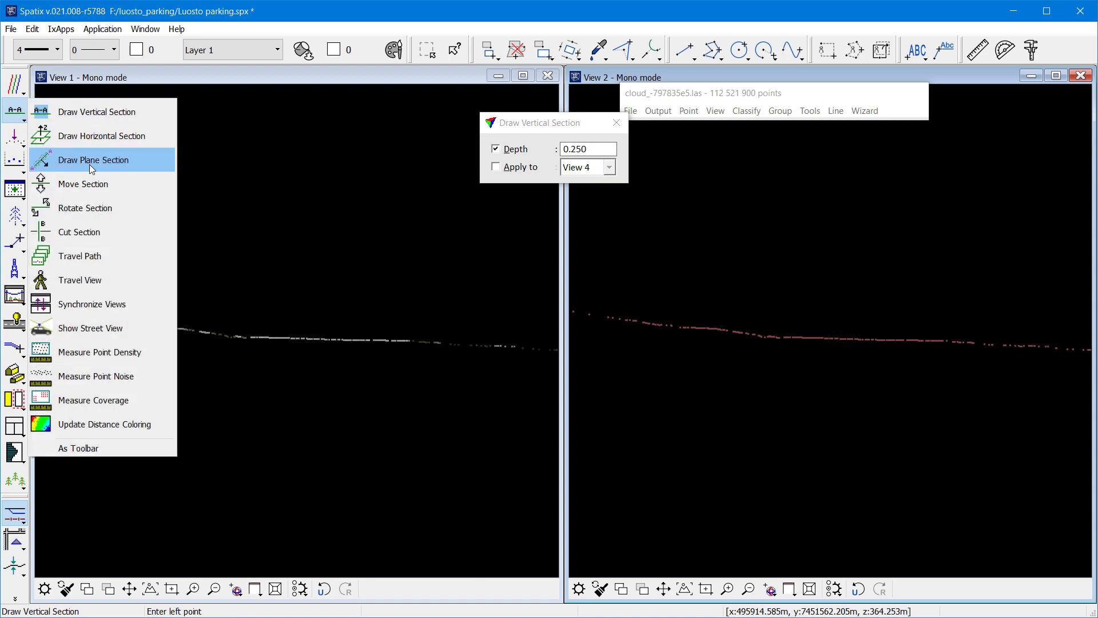
{"action": "left_click", "coordinate": [115, 303]}
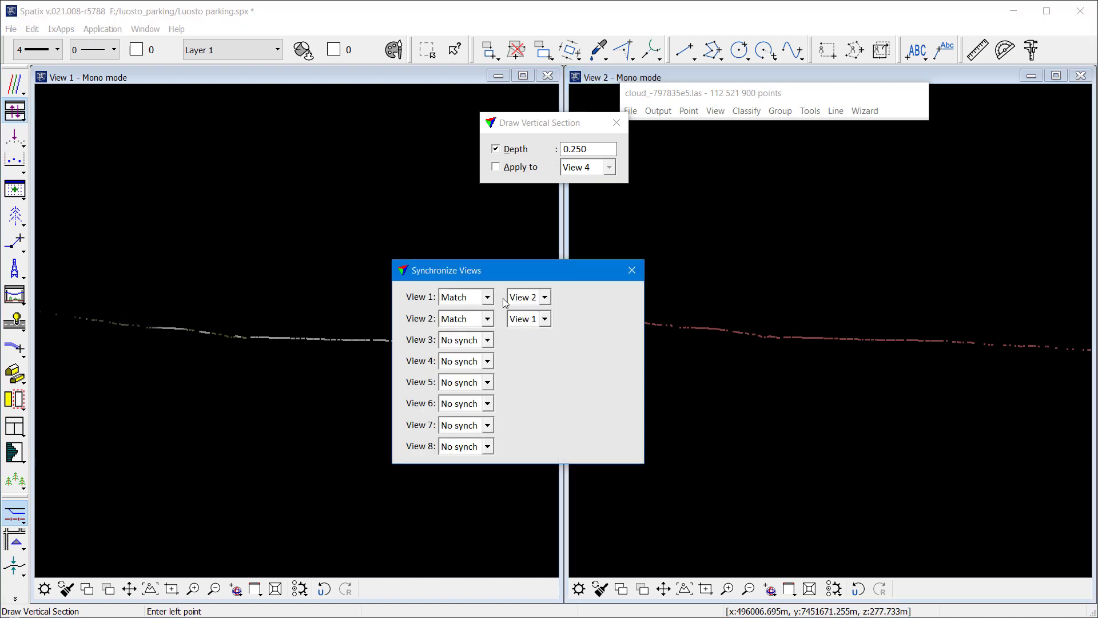
{"action": "left_click", "coordinate": [487, 296]}
{"action": "left_click", "coordinate": [478, 313]}
{"action": "left_click", "coordinate": [488, 319]}
{"action": "left_click", "coordinate": [479, 336]}
{"action": "left_click", "coordinate": [632, 272]}
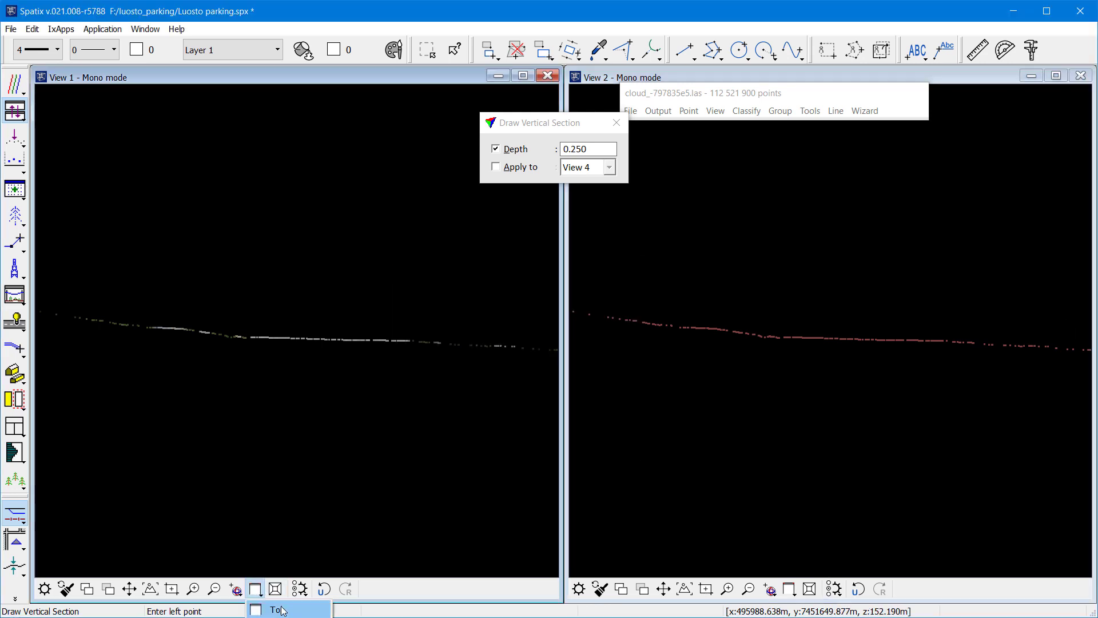
- Return View 1 to a fitted top view and switch off Ground in its display mode
{"action": "left_click", "coordinate": [255, 593]}
{"action": "left_click", "coordinate": [716, 111]}
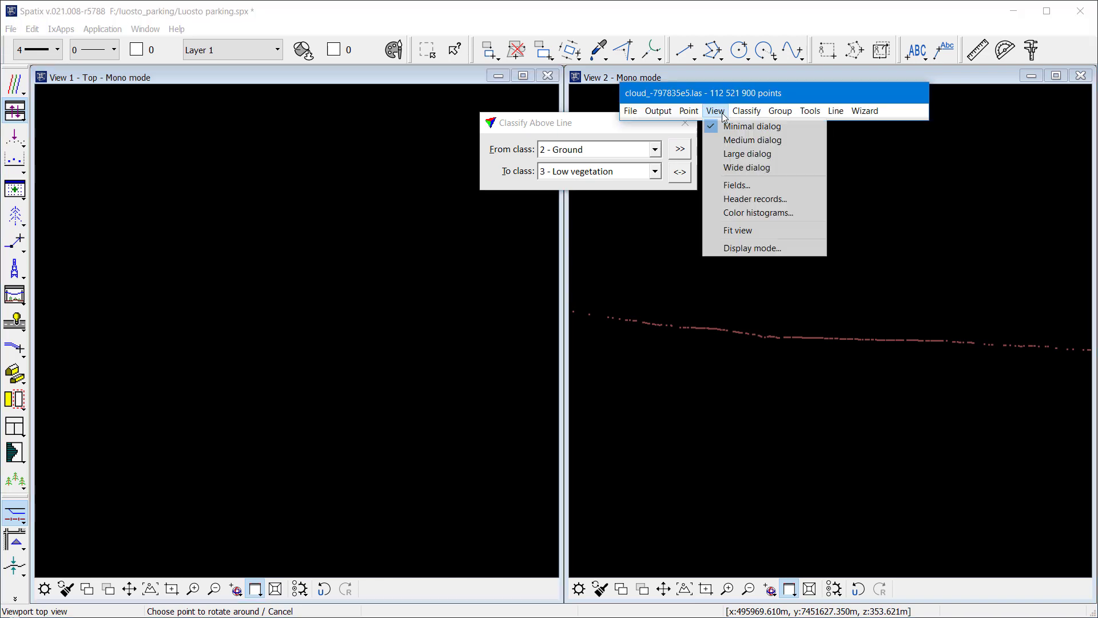
{"action": "left_click", "coordinate": [736, 229]}
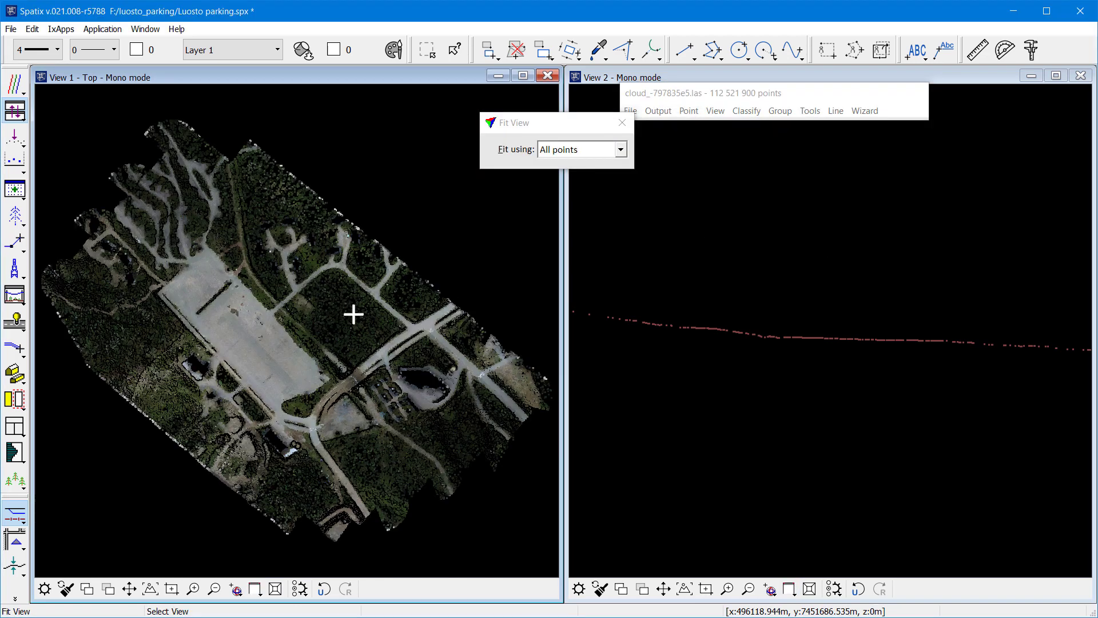
{"action": "left_click", "coordinate": [715, 111]}
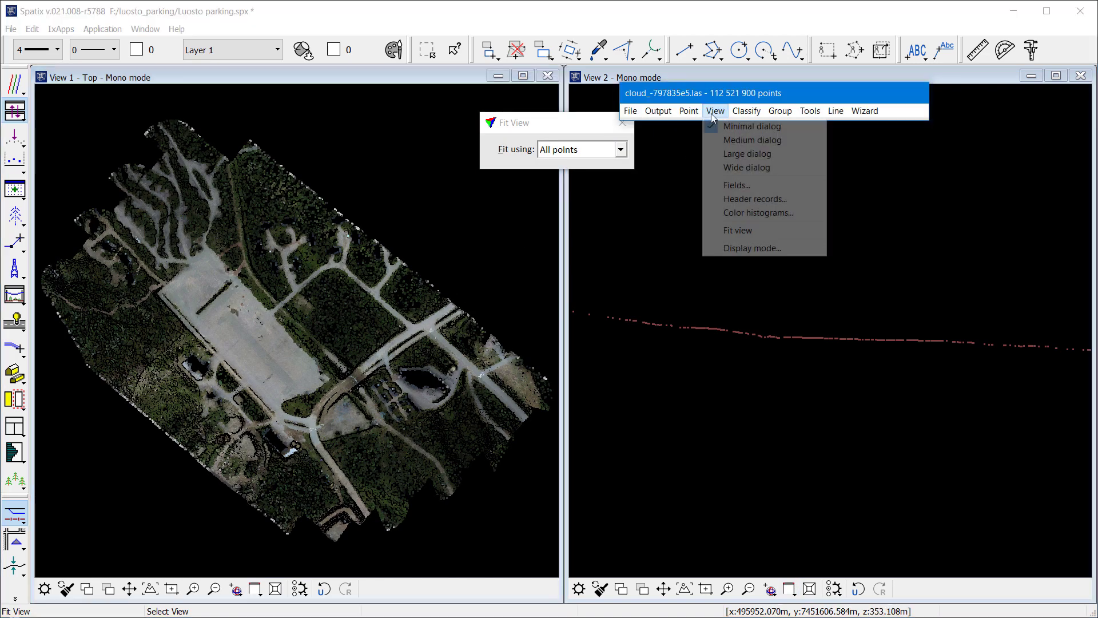
{"action": "left_click", "coordinate": [744, 251]}
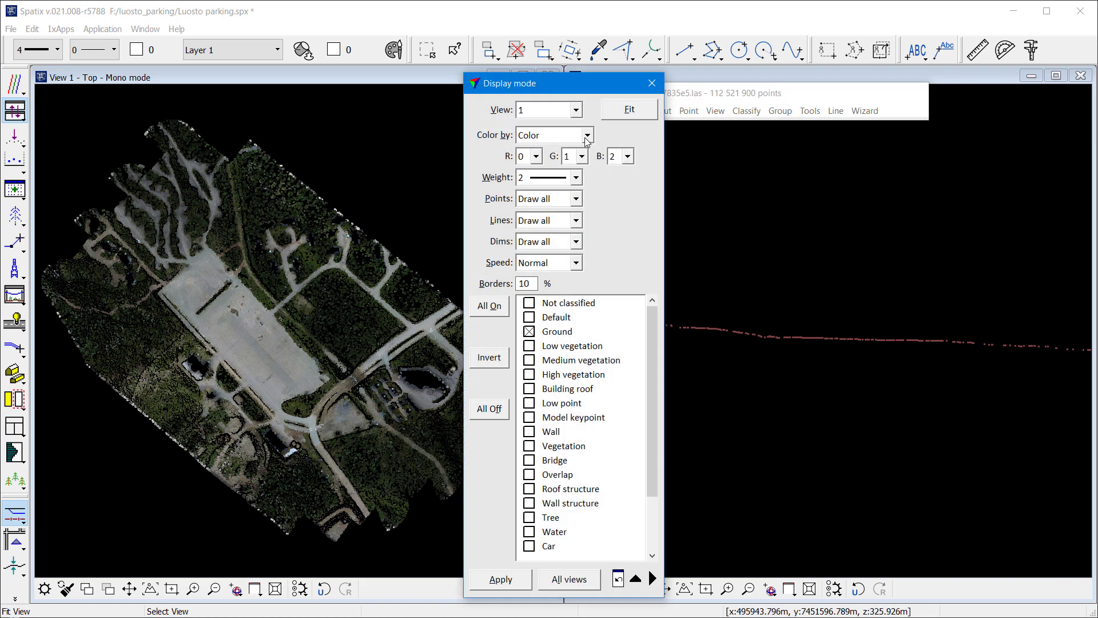
{"action": "left_click", "coordinate": [538, 333]}
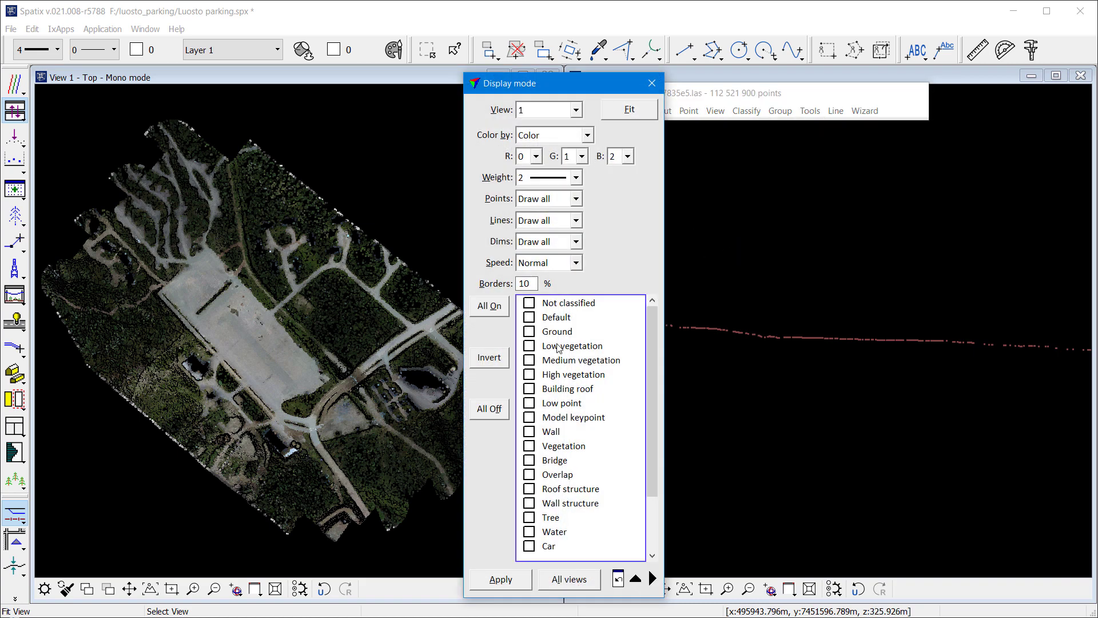
- Show Building roof only in View 1, and Ground plus Building roof in View 2
{"action": "left_click", "coordinate": [501, 579]}
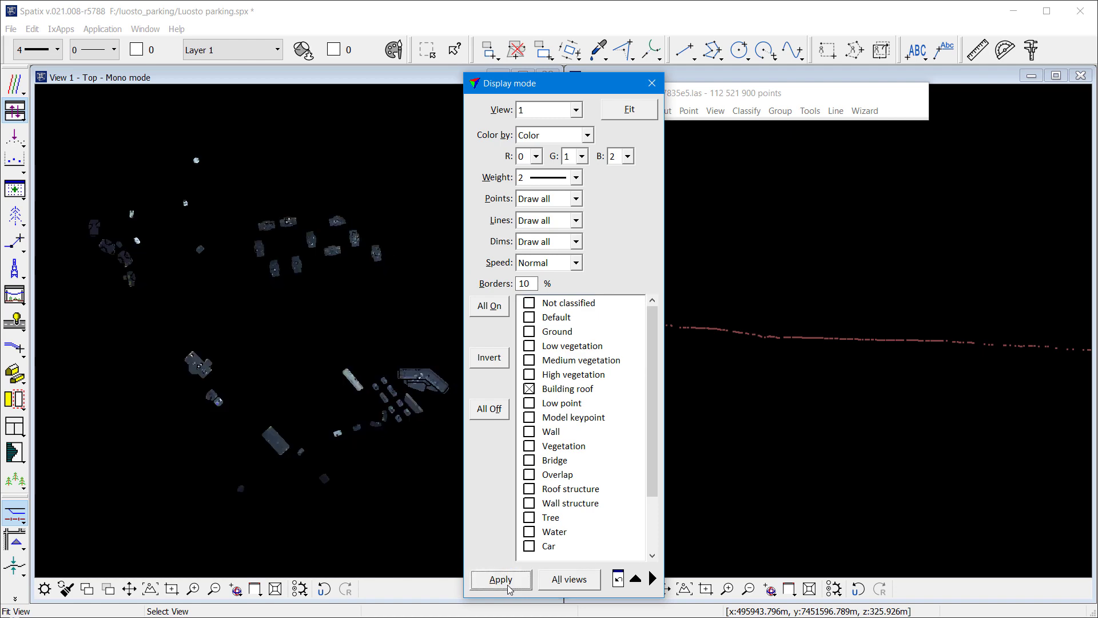
{"action": "left_click", "coordinate": [576, 109]}
{"action": "left_click", "coordinate": [538, 130]}
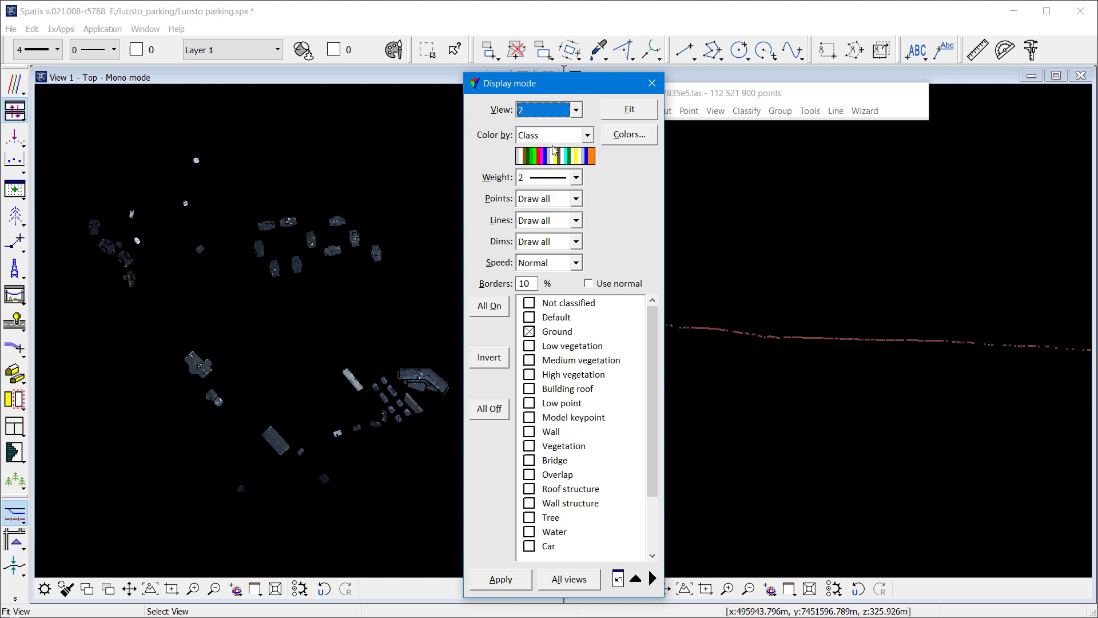
{"action": "left_click", "coordinate": [555, 390]}
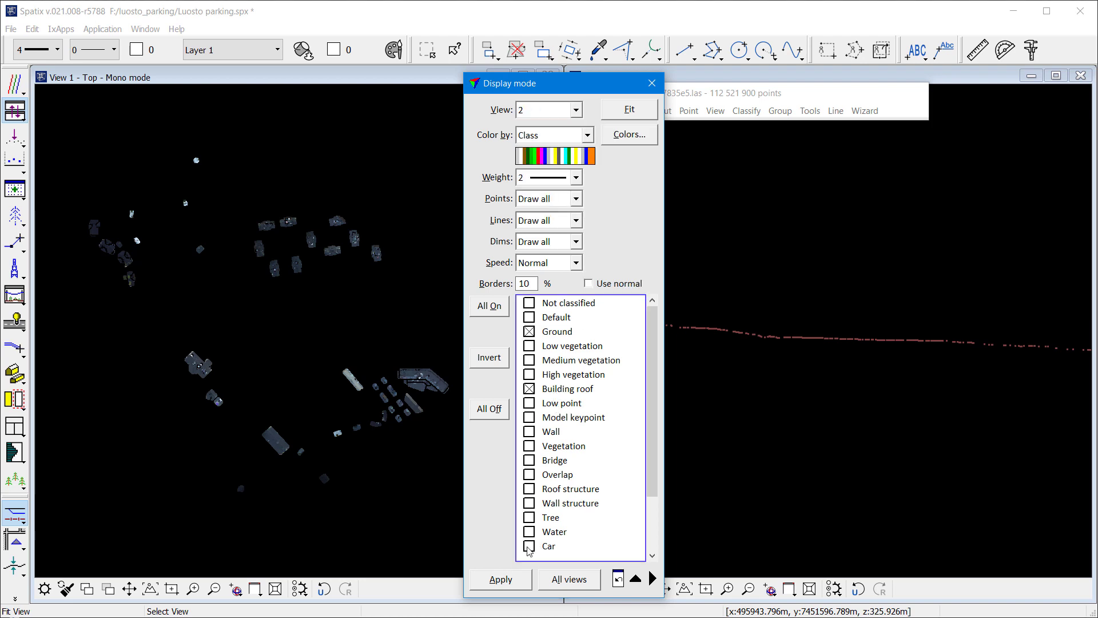
{"action": "left_click", "coordinate": [521, 579]}
{"action": "left_click", "coordinate": [651, 83]}
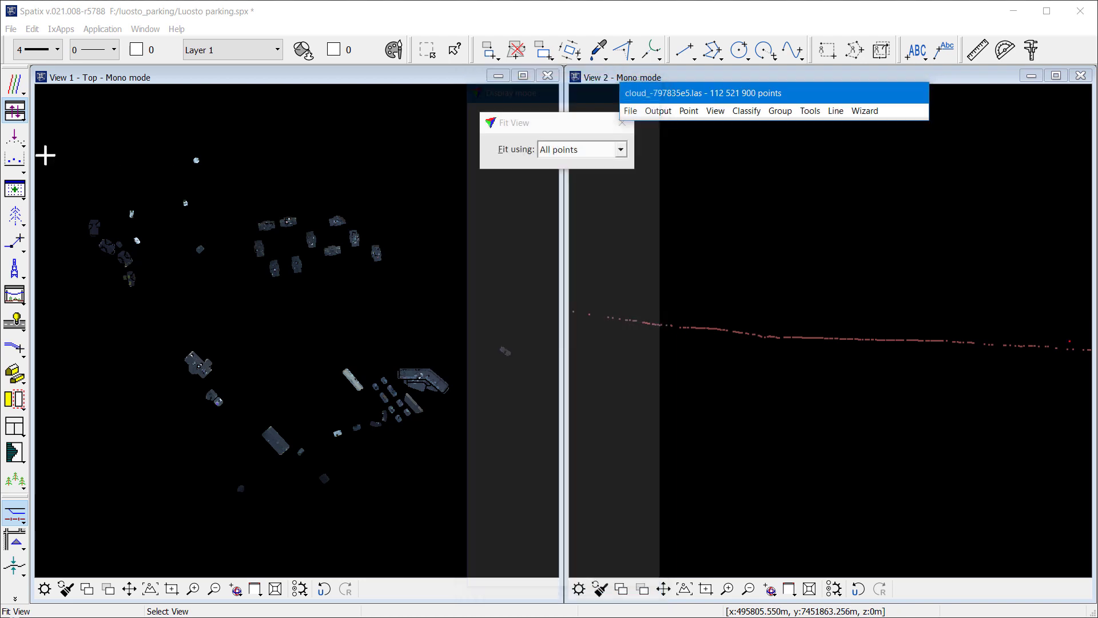
- Draw a new vertical section across a building in View 1
{"action": "left_click", "coordinate": [15, 112]}
{"action": "left_click", "coordinate": [75, 112]}
{"action": "left_click", "coordinate": [269, 449]}
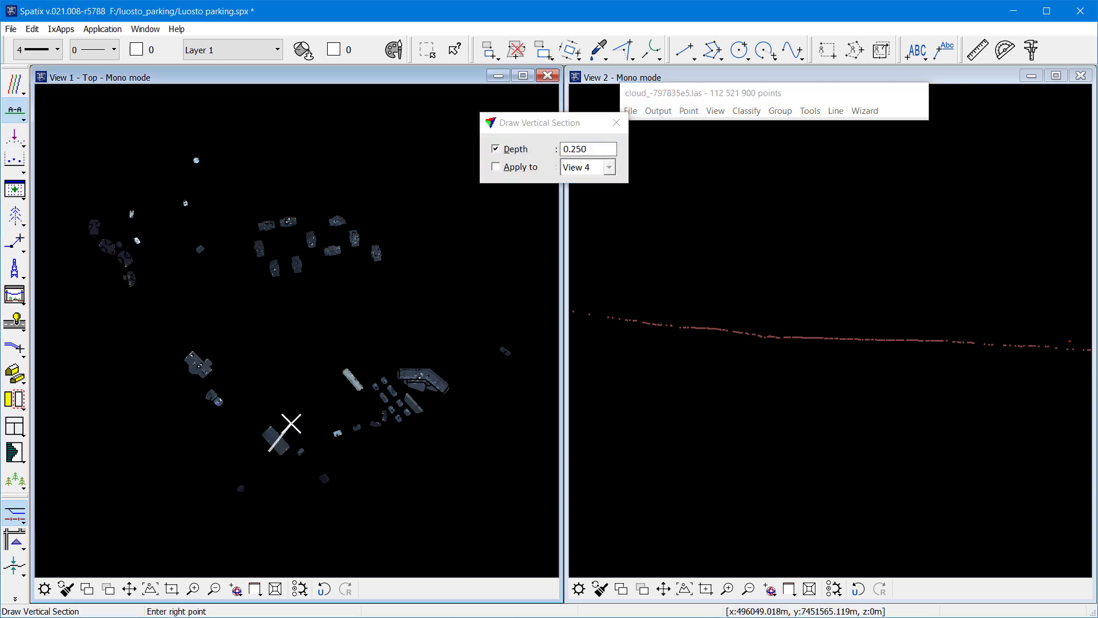
{"action": "left_click", "coordinate": [306, 421]}
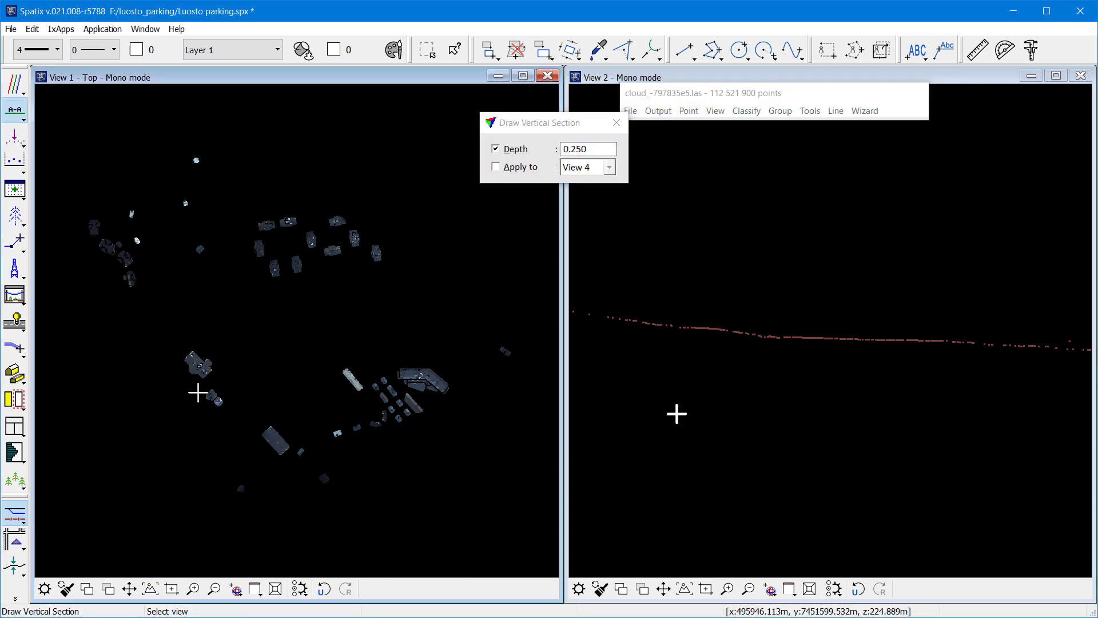
- Zoom View 1 in 2x on the parking lot and bring up the Display mode settings
{"action": "left_click", "coordinate": [194, 589]}
{"action": "left_click", "coordinate": [311, 326]}
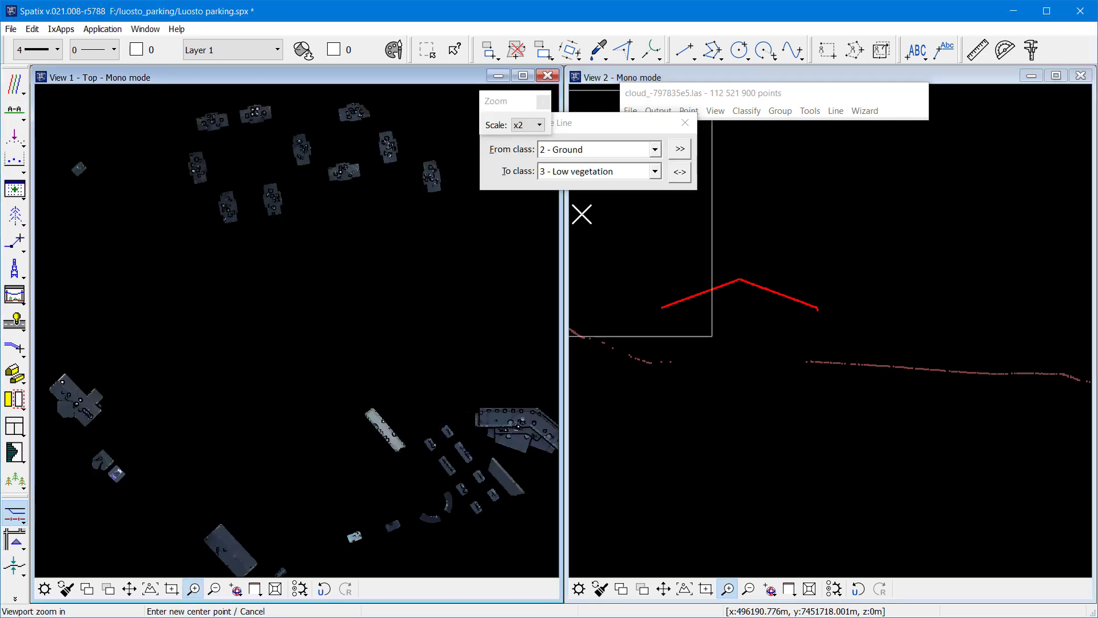
{"action": "left_click", "coordinate": [718, 113]}
{"action": "left_click", "coordinate": [744, 244]}
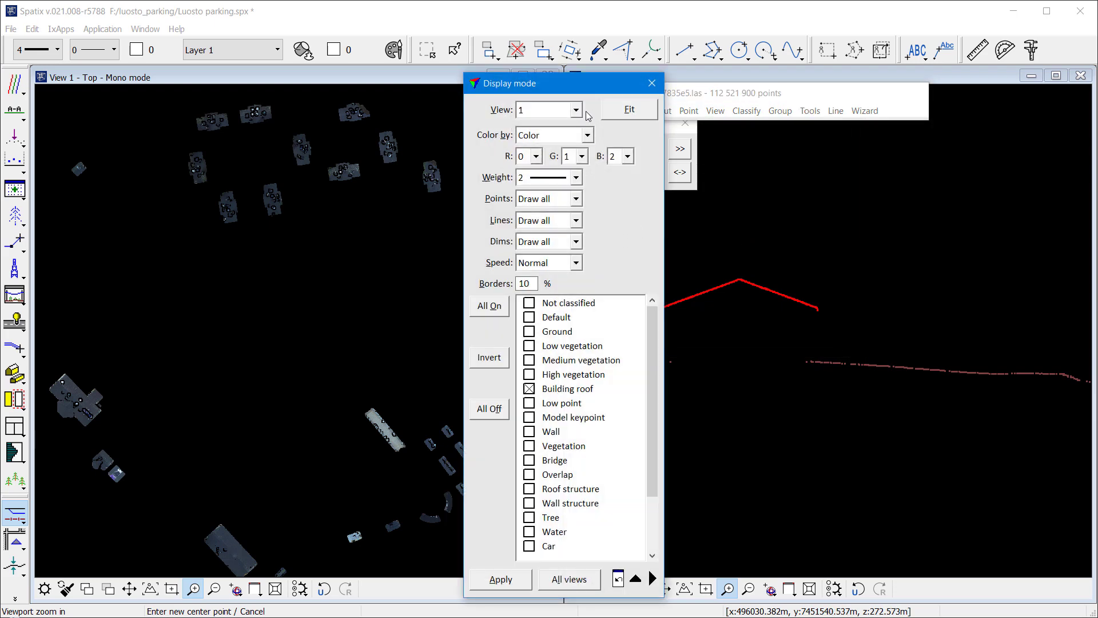
- Show only trees in the top view and add tree points to the section view
{"action": "left_click", "coordinate": [557, 392]}
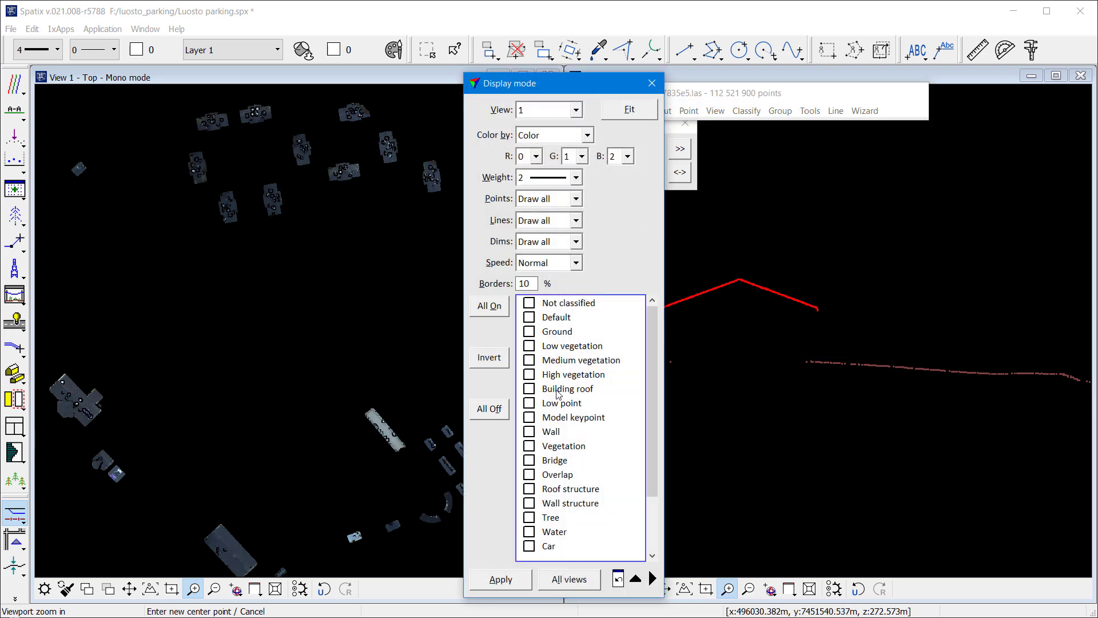
{"action": "left_click", "coordinate": [502, 579]}
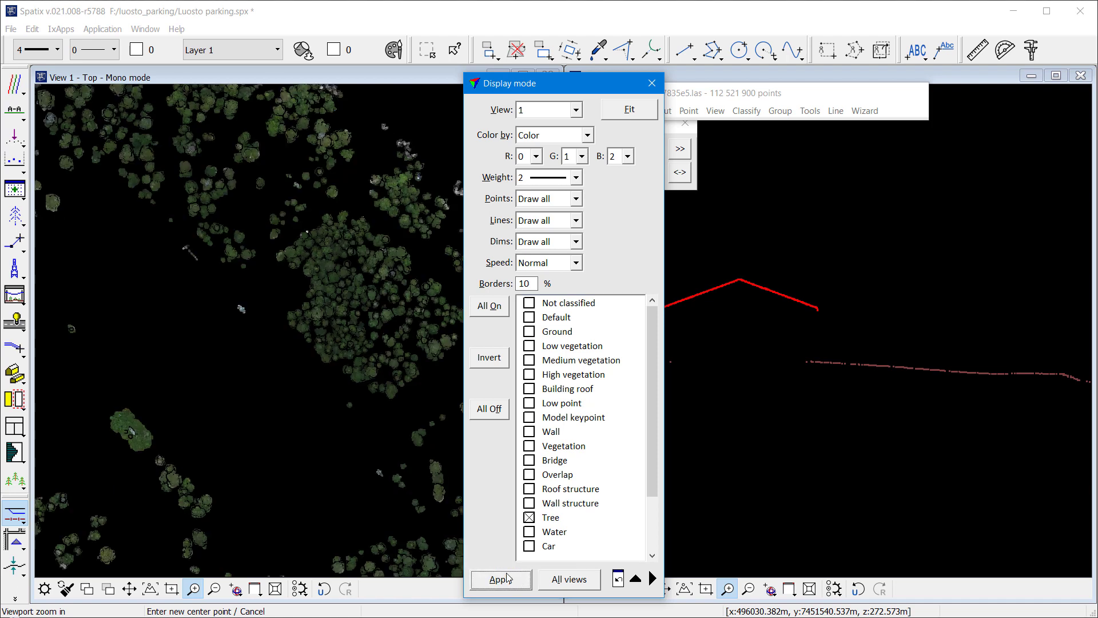
{"action": "left_click", "coordinate": [574, 111]}
{"action": "left_click", "coordinate": [554, 143]}
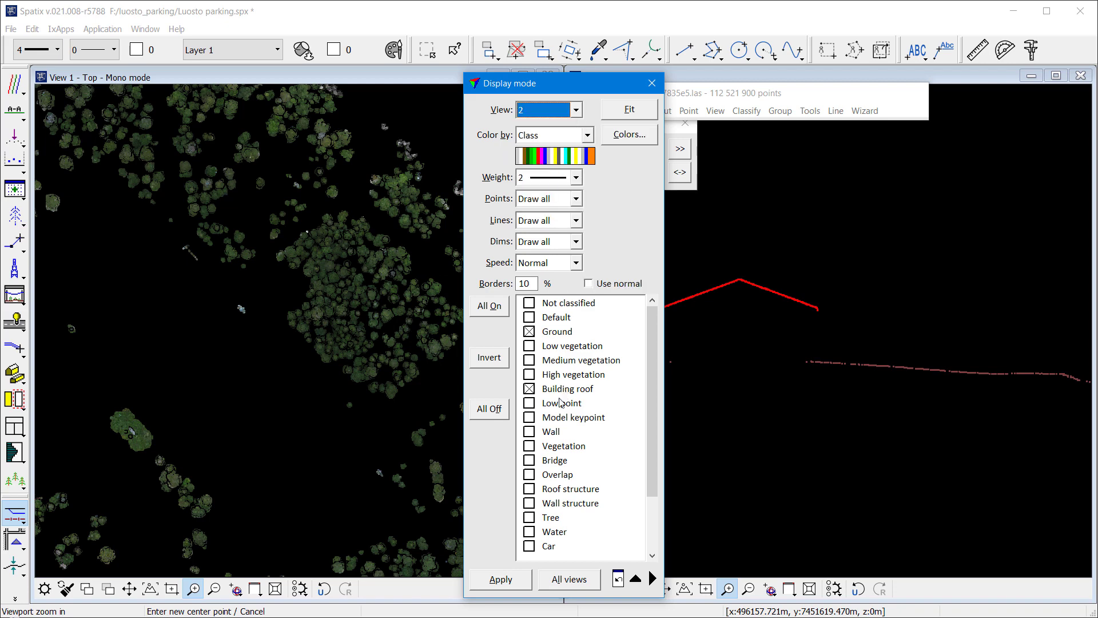
{"action": "left_click", "coordinate": [549, 518]}
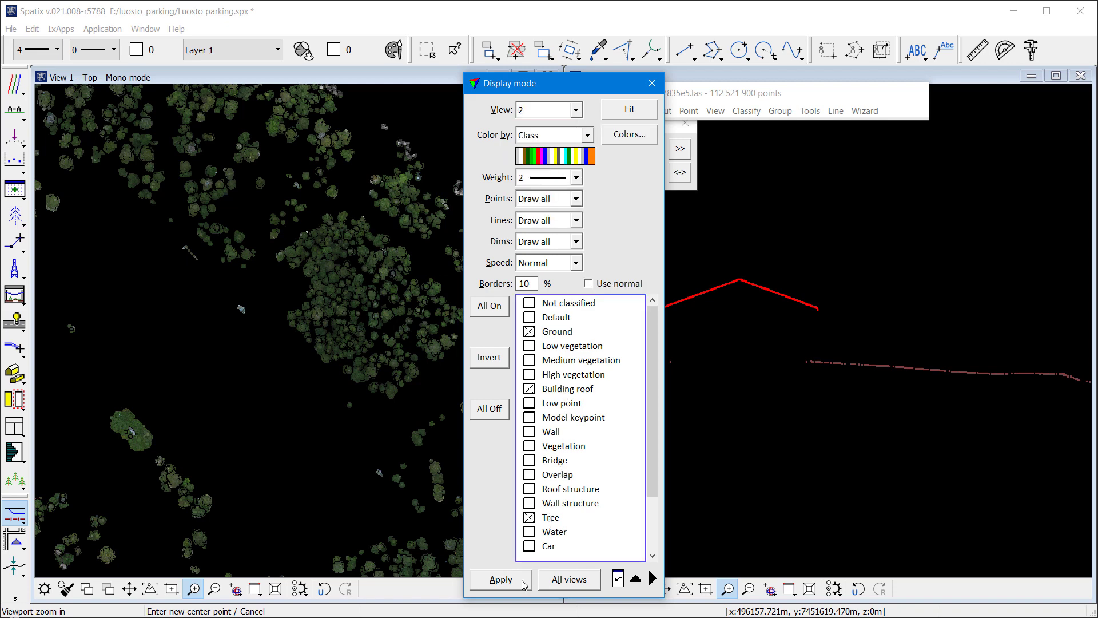
{"action": "left_click", "coordinate": [522, 583]}
{"action": "left_click", "coordinate": [651, 83]}
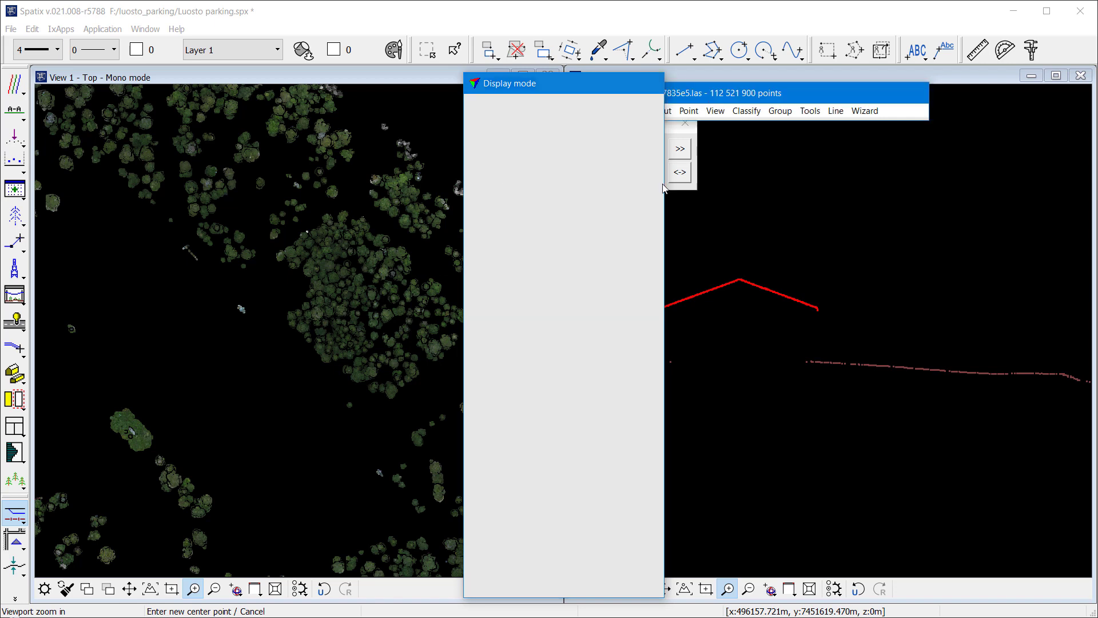
- Zoom out View 2 and cut a new 1.000 m-deep vertical section through the trees
{"action": "left_click", "coordinate": [749, 590]}
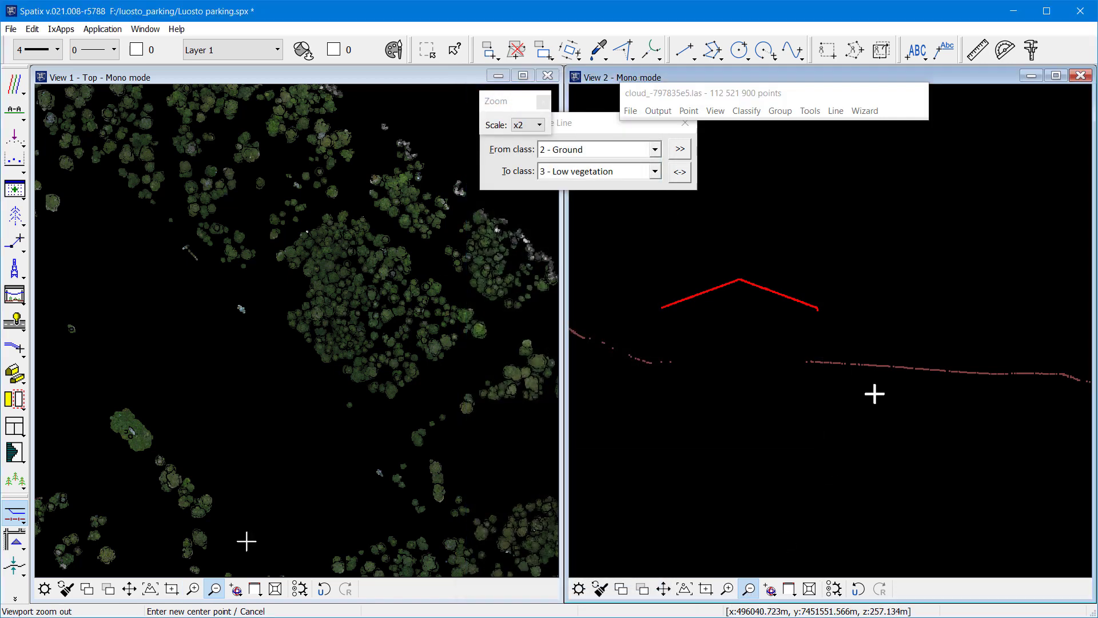
{"action": "left_click", "coordinate": [879, 383]}
{"action": "left_click", "coordinate": [842, 322]}
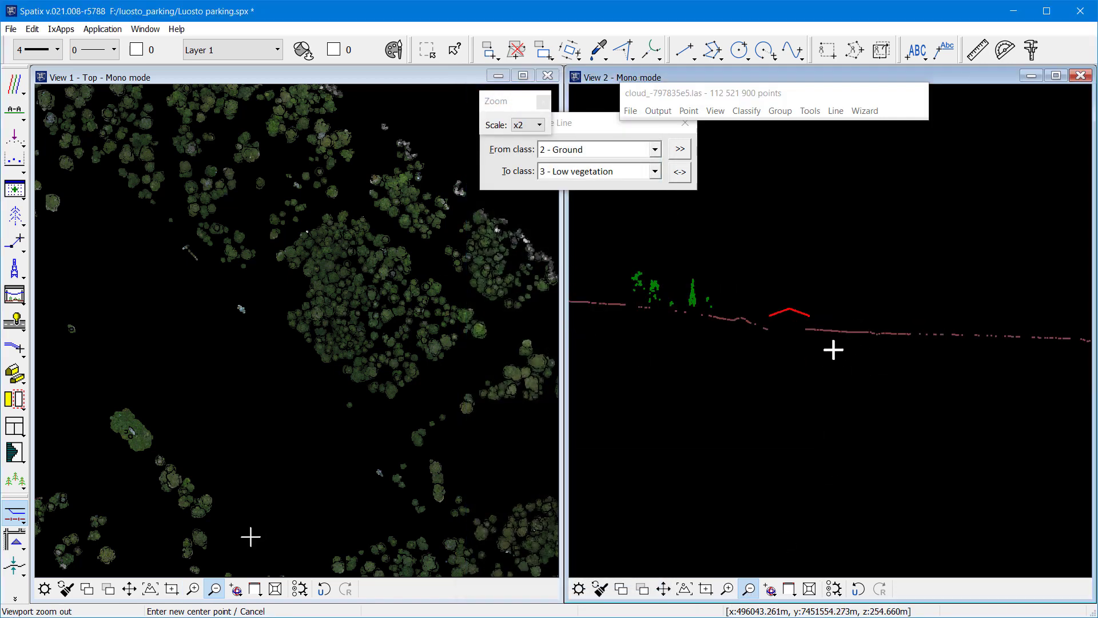
{"action": "left_click", "coordinate": [7, 115]}
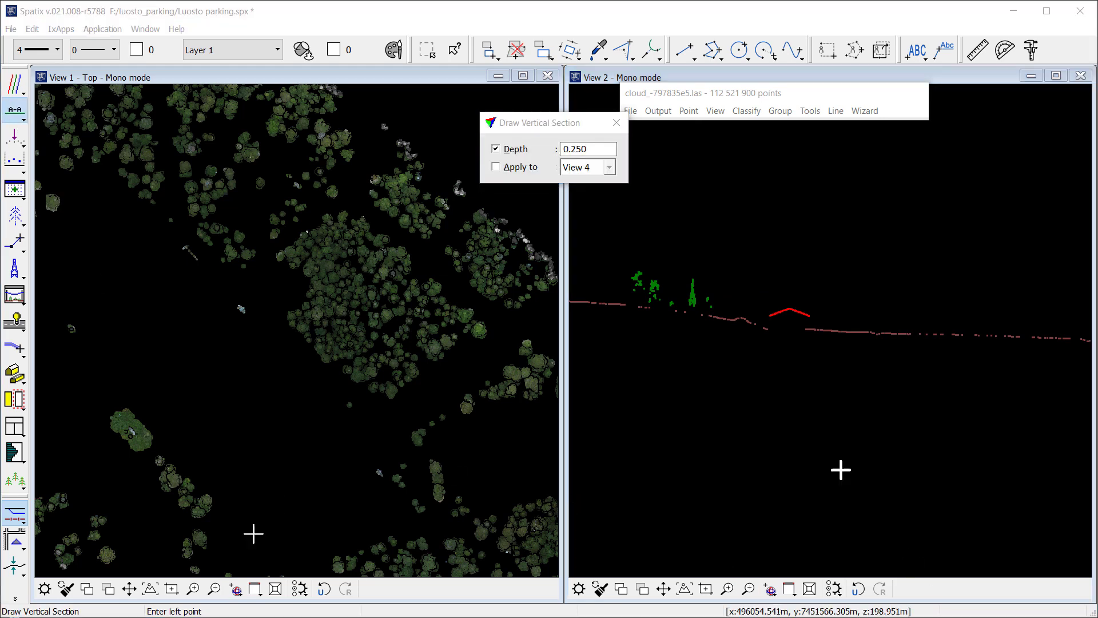
{"action": "left_click_drag", "start_coordinate": [592, 147], "coordinate": [548, 149]}
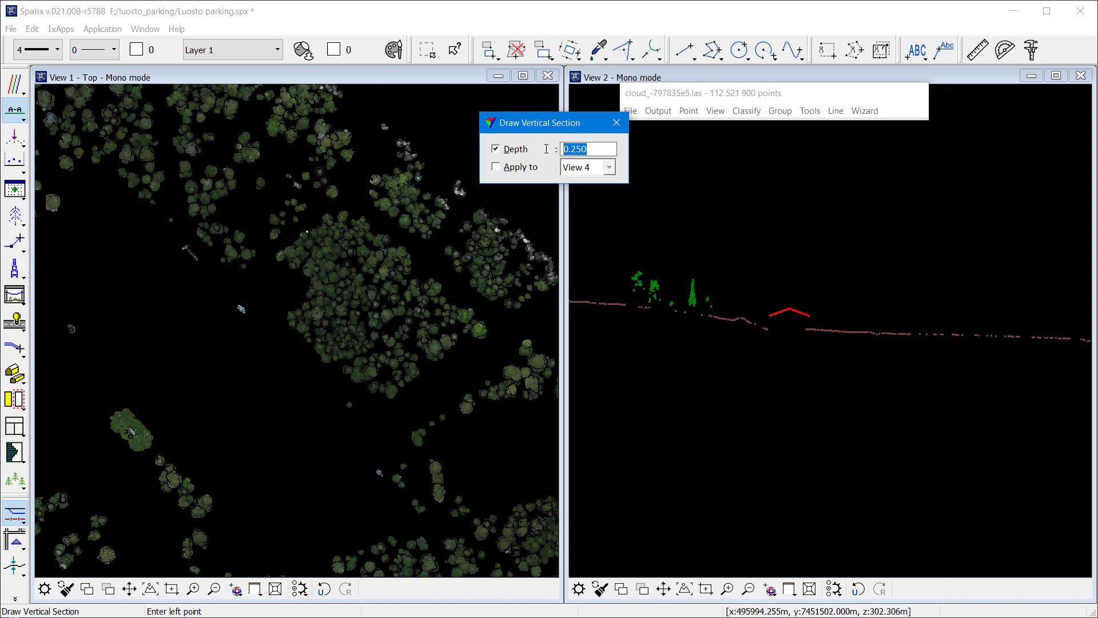
{"action": "type", "text": "1.000"}
{"action": "left_click", "coordinate": [586, 245]}
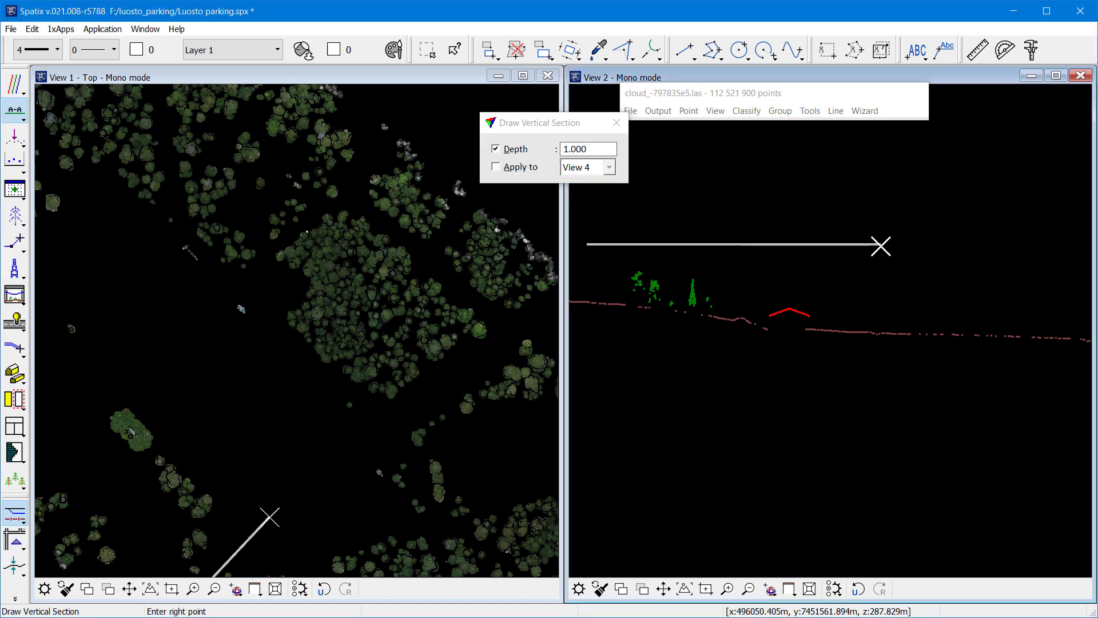
{"action": "left_click", "coordinate": [1051, 244]}
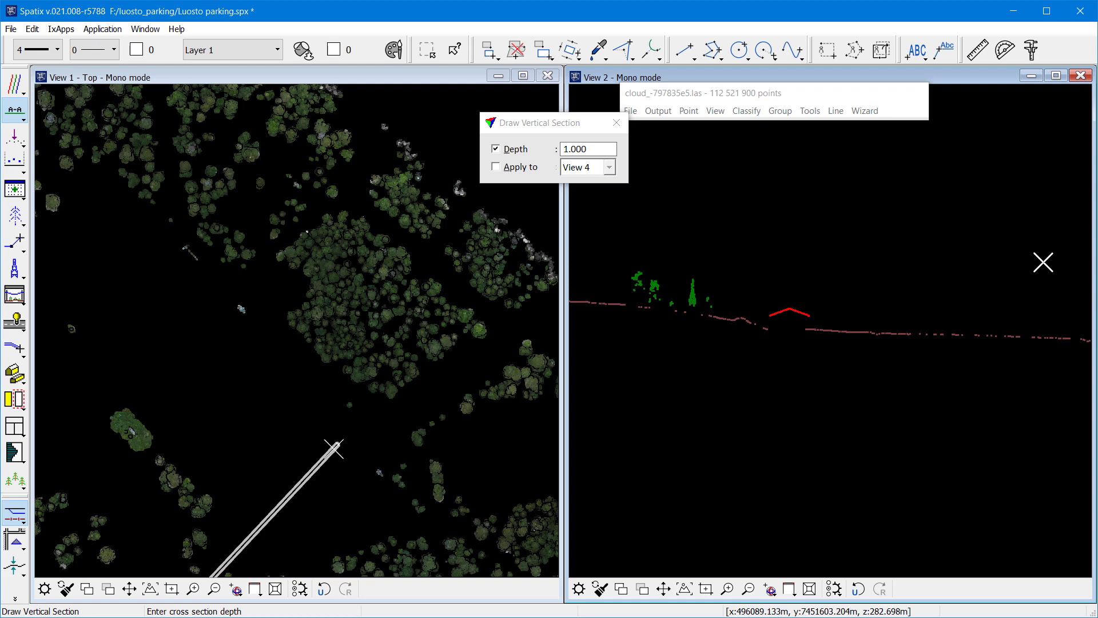
{"action": "left_click", "coordinate": [1043, 262]}
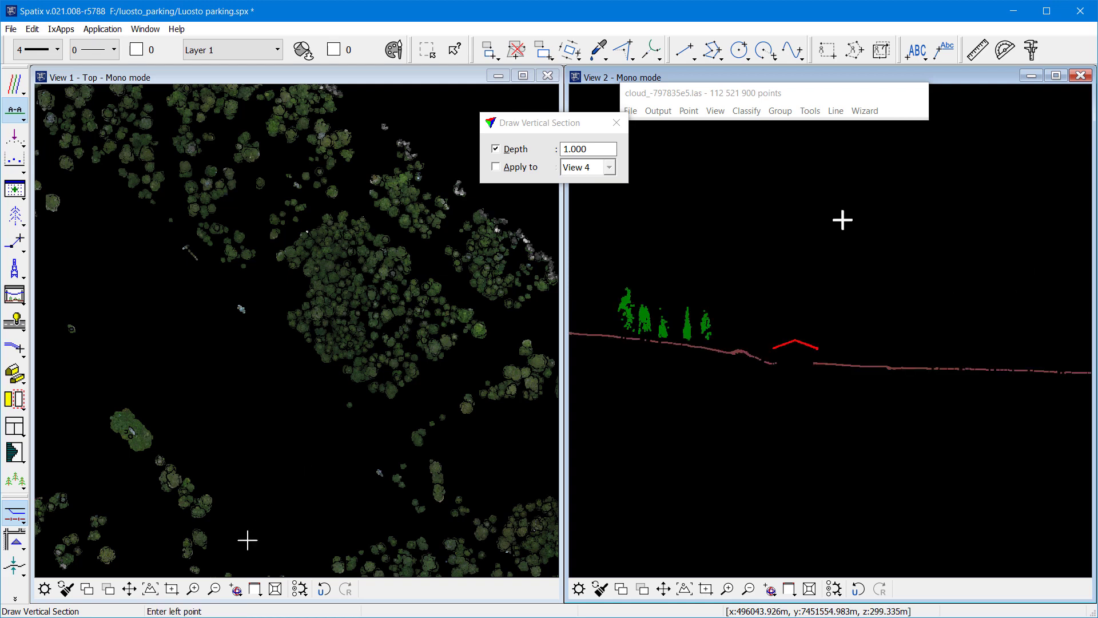
{"action": "left_click", "coordinate": [715, 110]}
{"action": "left_click", "coordinate": [746, 245]}
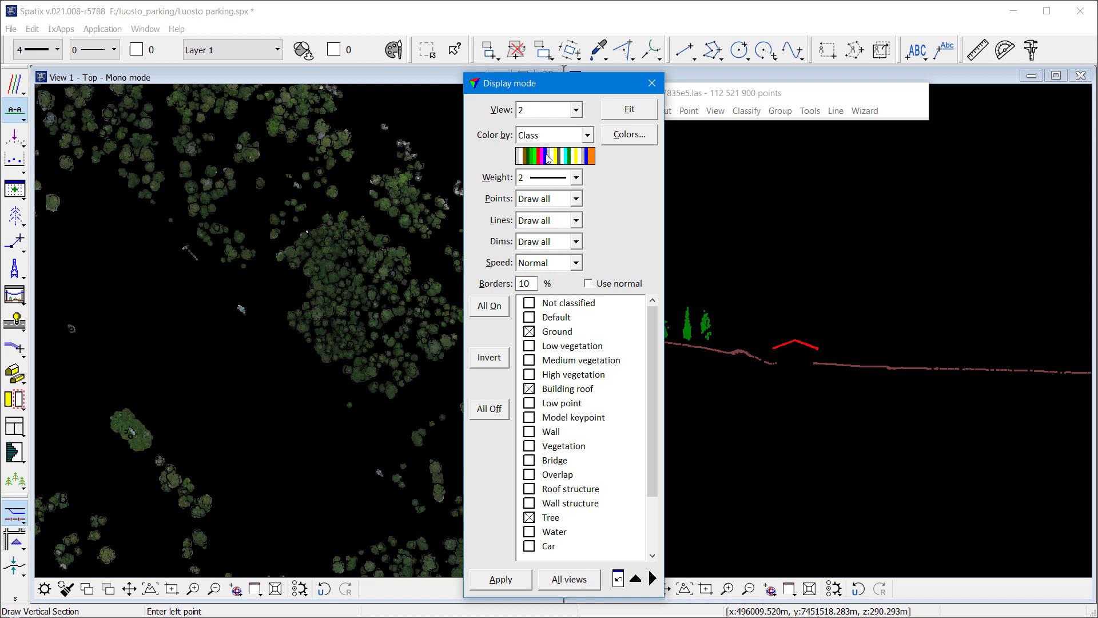
- Turn on Car points in the top view
{"action": "left_click", "coordinate": [550, 109]}
{"action": "left_click", "coordinate": [538, 122]}
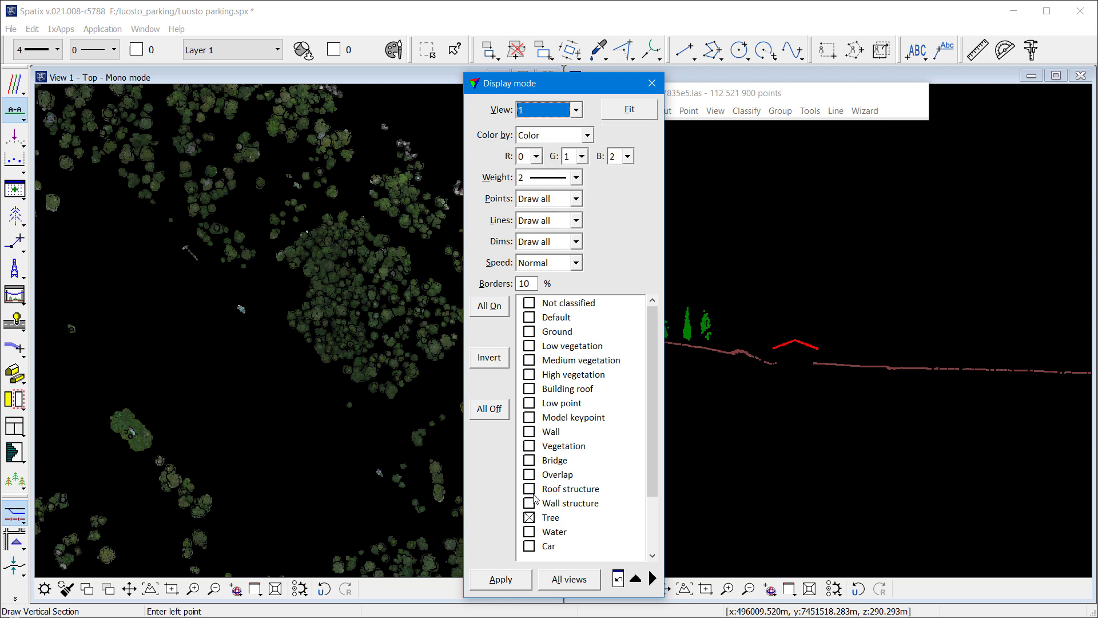
{"action": "left_click", "coordinate": [541, 547]}
{"action": "left_click", "coordinate": [501, 580]}
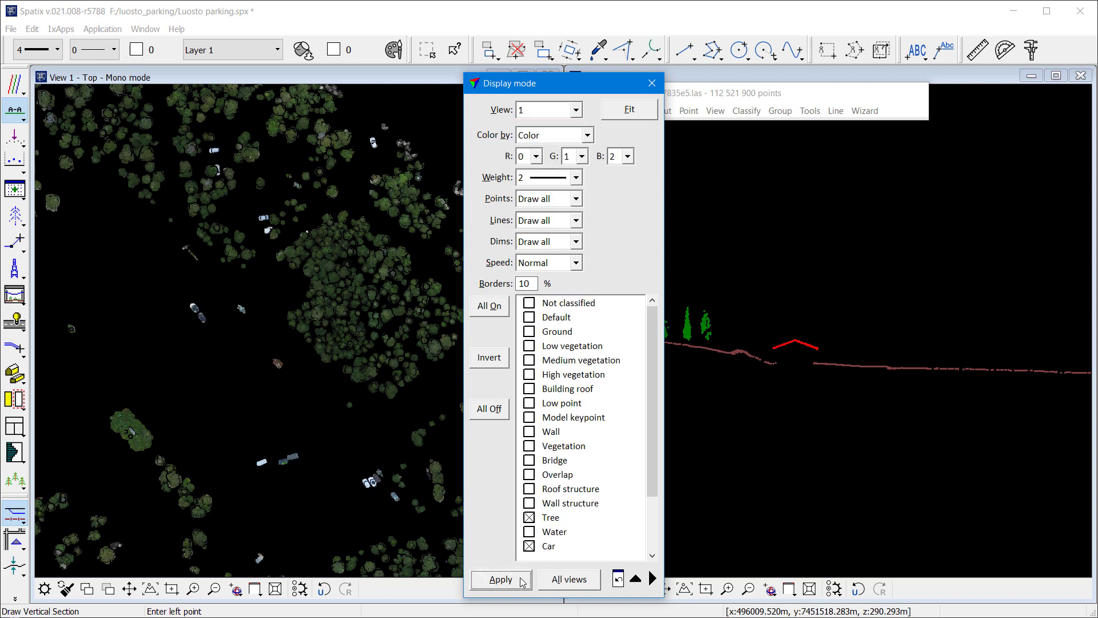
- Add Building roof and Roof structure points and colour the top view by class
{"action": "left_click", "coordinate": [577, 389]}
{"action": "left_click", "coordinate": [570, 490]}
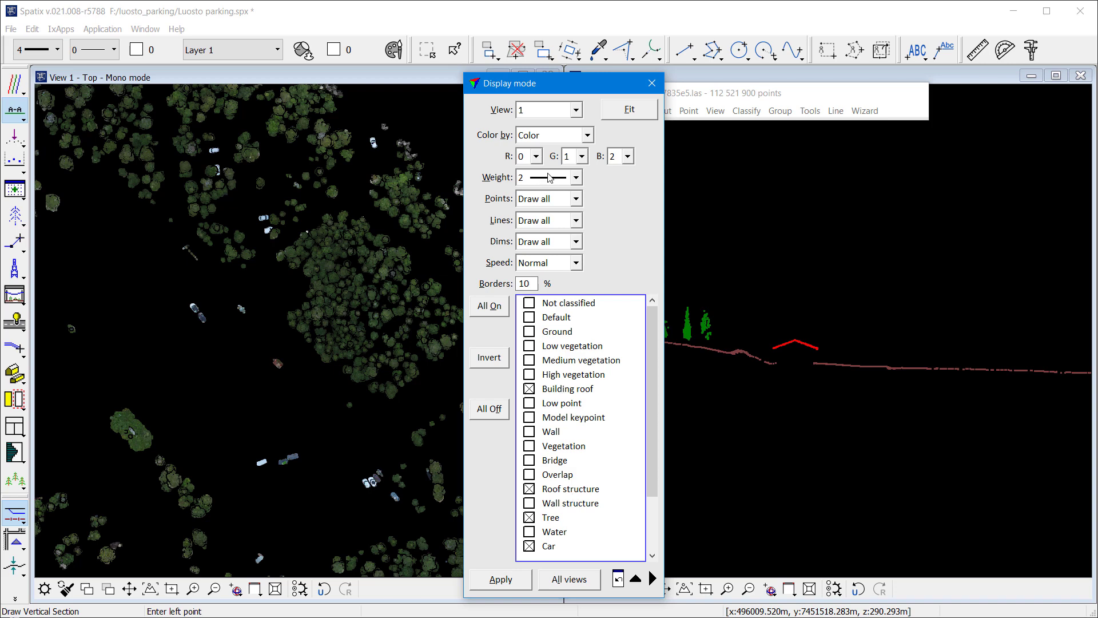
{"action": "left_click", "coordinate": [588, 135]}
{"action": "left_click", "coordinate": [529, 149]}
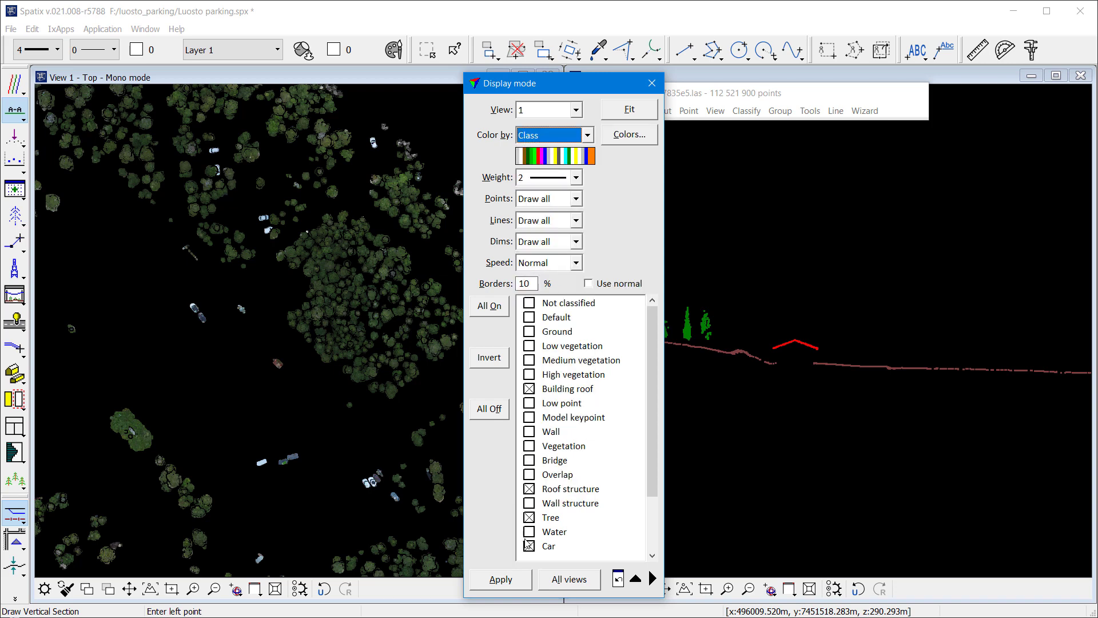
{"action": "left_click", "coordinate": [501, 579]}
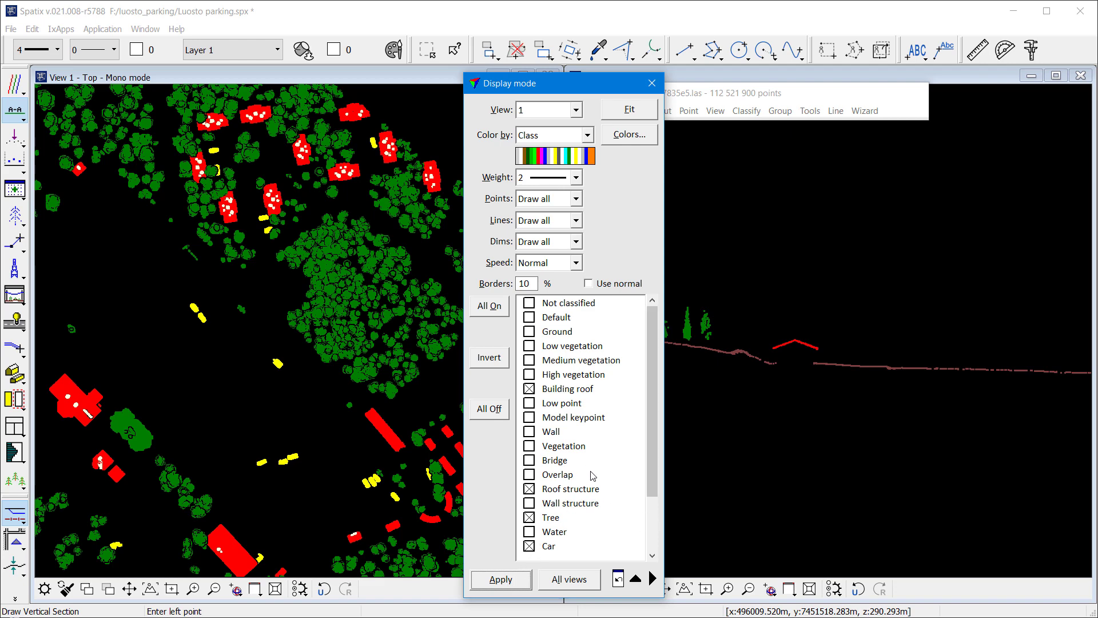
- Add Vegetation and Pole points to the top view
{"action": "left_click", "coordinate": [564, 446]}
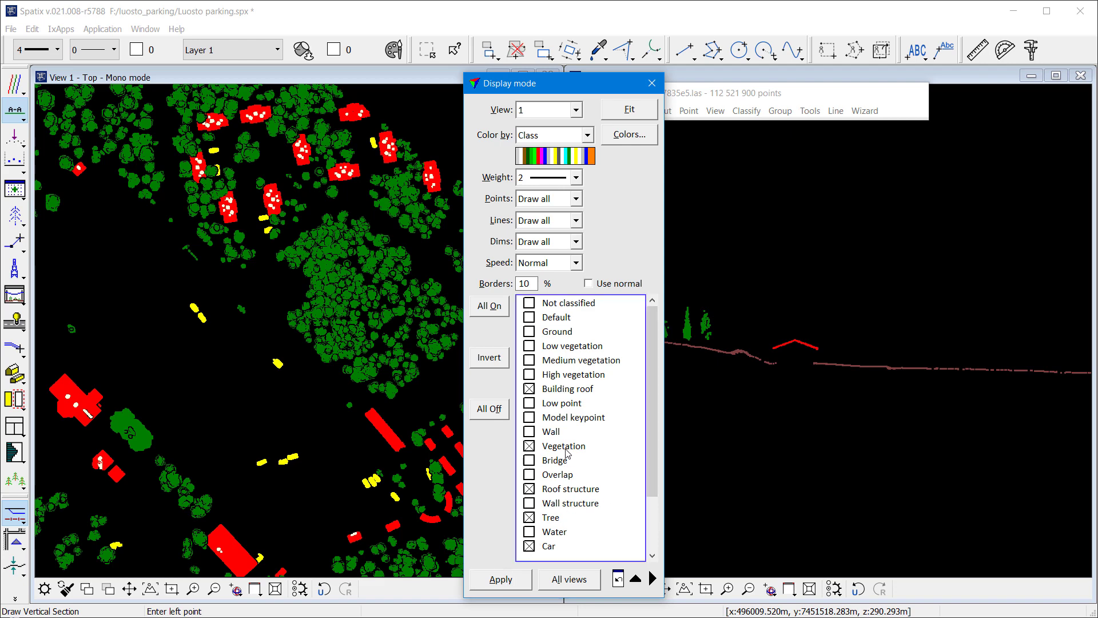
{"action": "left_click", "coordinate": [522, 588]}
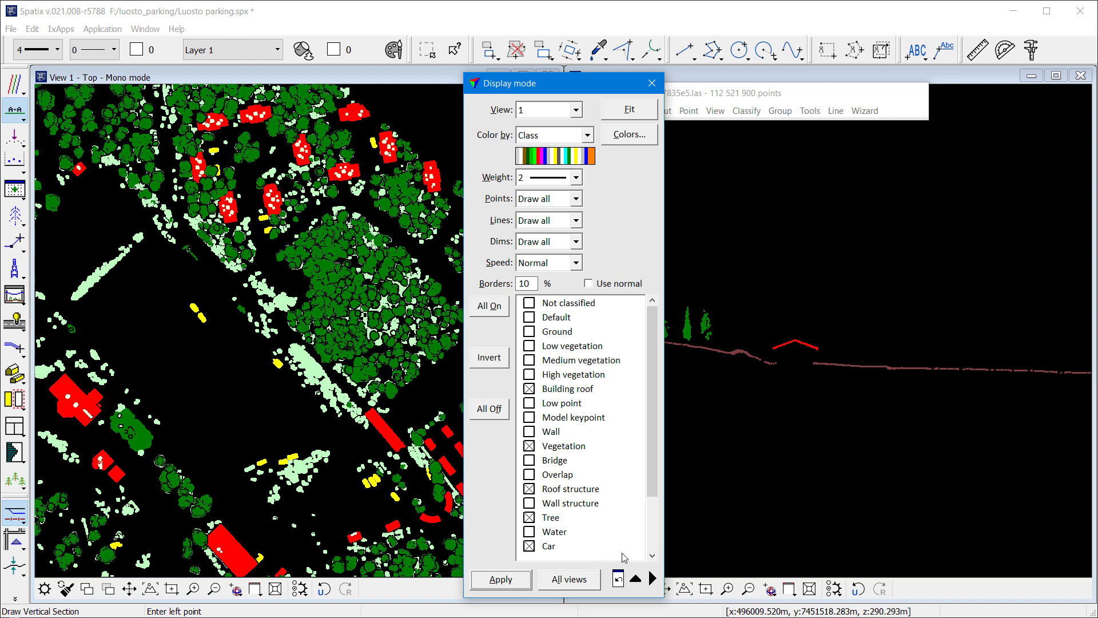
{"action": "scroll", "coordinate": [656, 536], "scroll_direction": "down", "scroll_amount": 2}
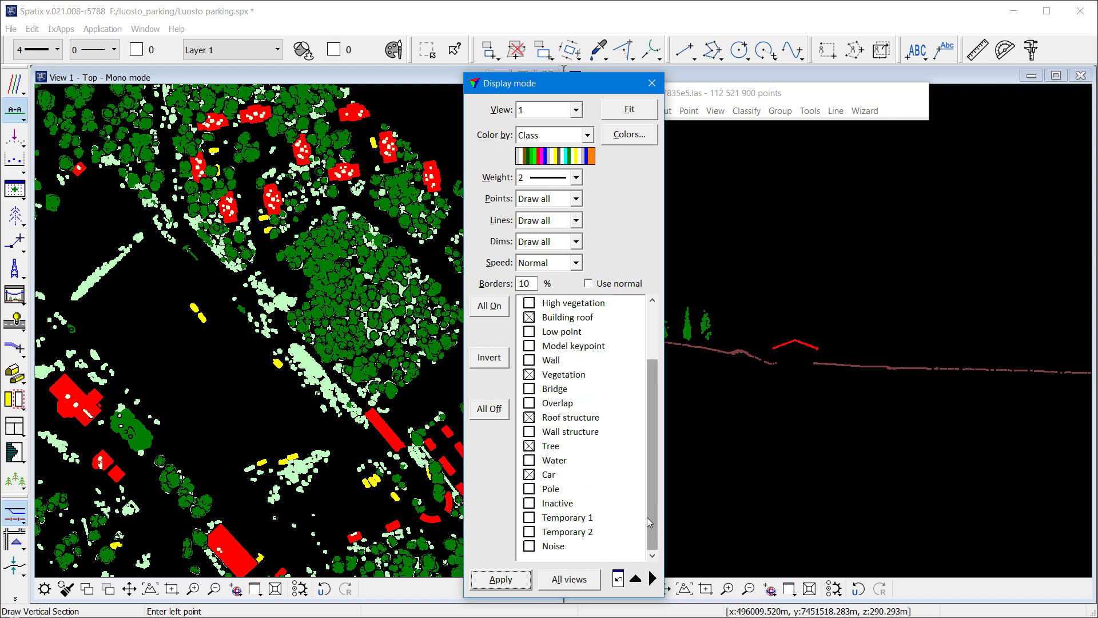
{"action": "left_click", "coordinate": [554, 490]}
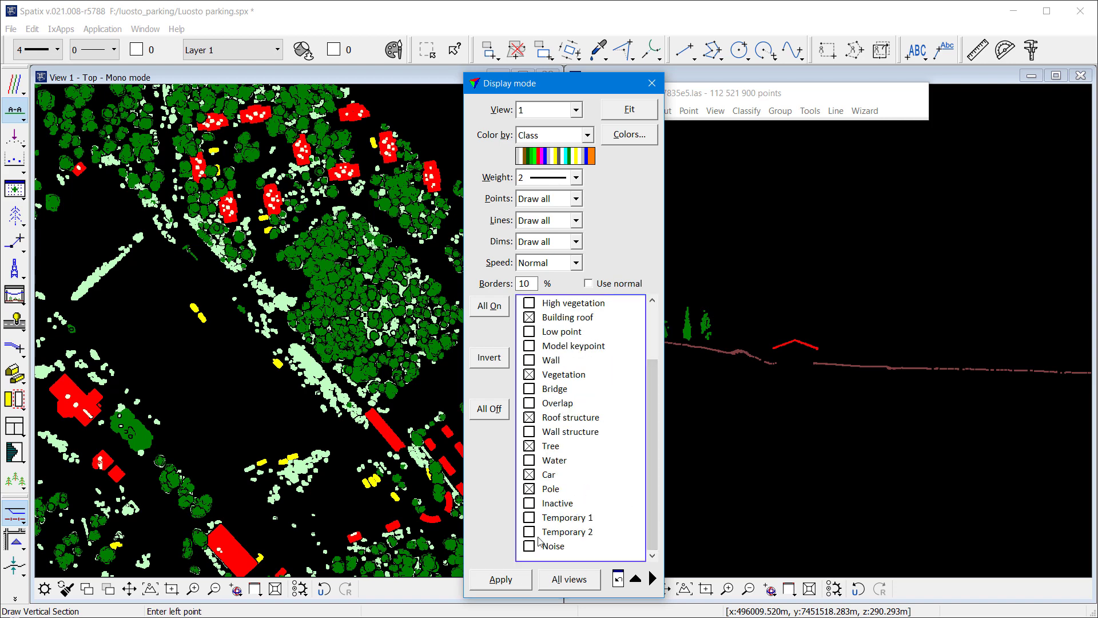
{"action": "left_click", "coordinate": [518, 588]}
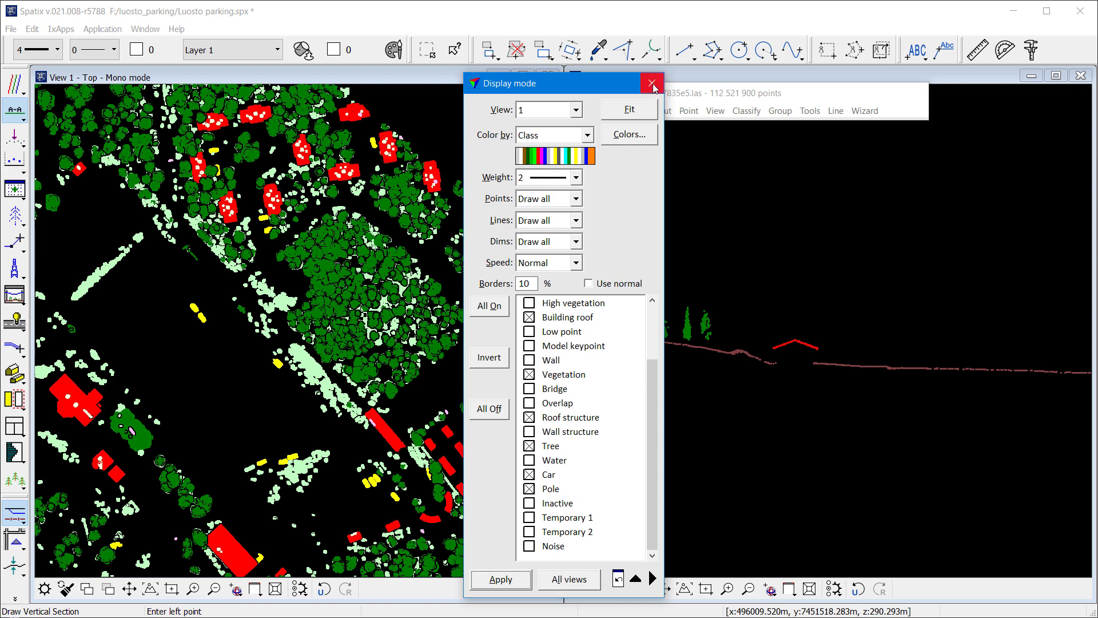
- Show only Ground and Low vegetation in the top view, coloured by automatic intensity
{"action": "left_click", "coordinate": [587, 135]}
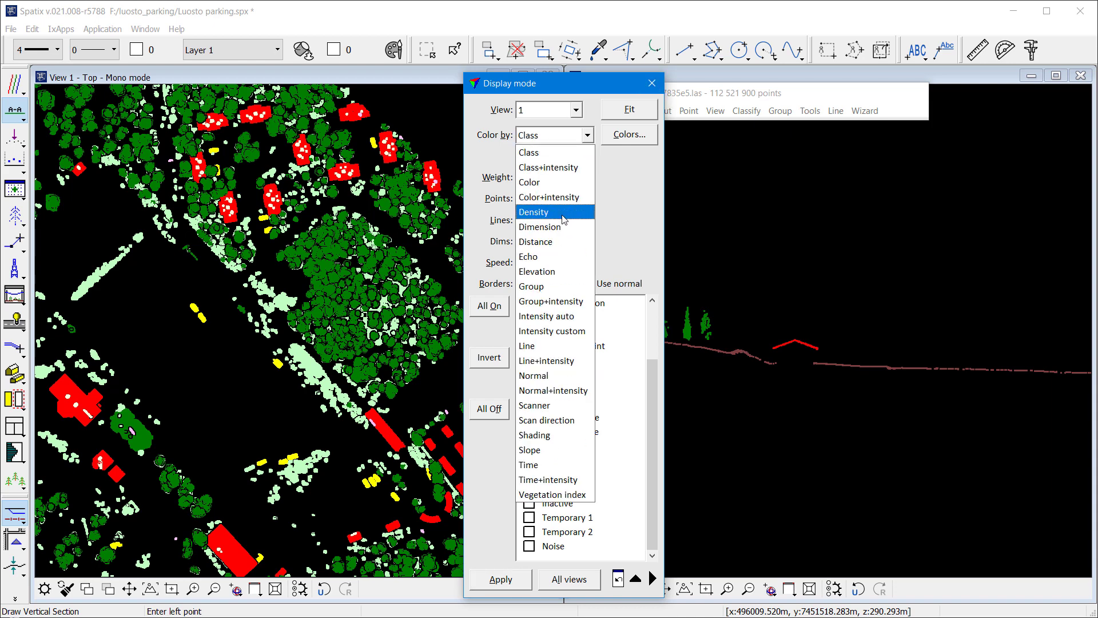
{"action": "left_click", "coordinate": [564, 317]}
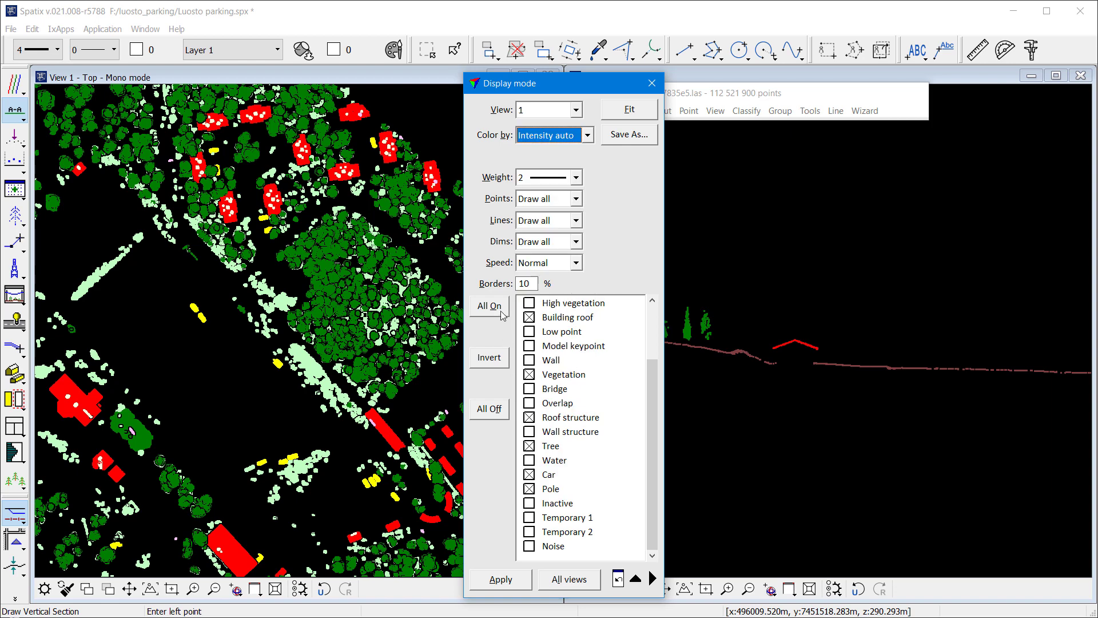
{"action": "left_click", "coordinate": [501, 408]}
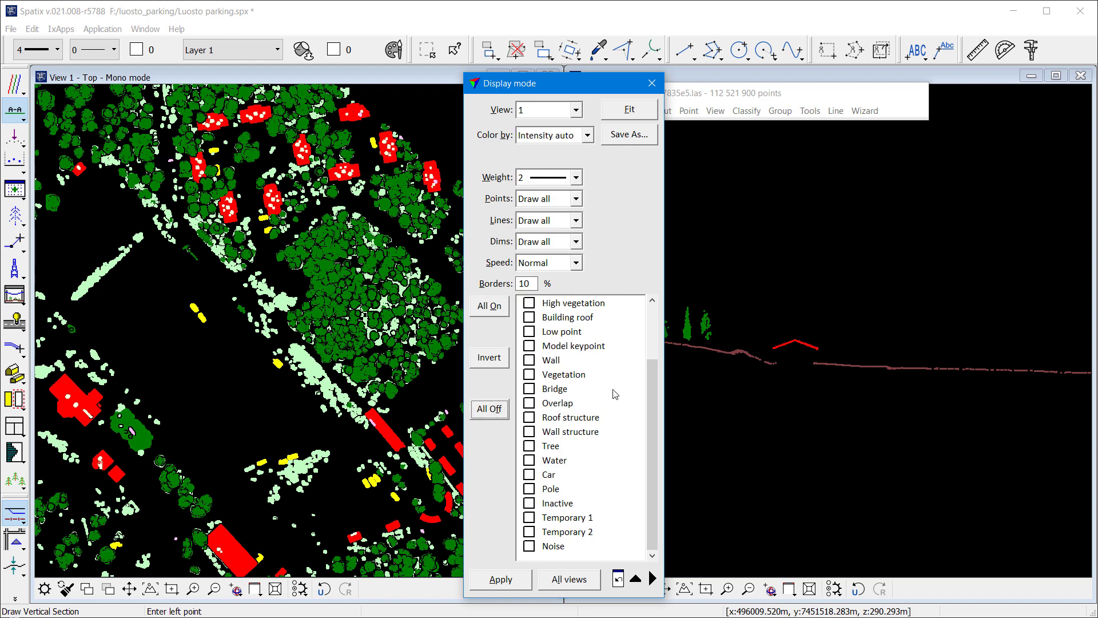
{"action": "left_click_drag", "start_coordinate": [648, 393], "coordinate": [648, 339]}
{"action": "left_click", "coordinate": [557, 331]}
{"action": "left_click", "coordinate": [561, 345]}
{"action": "left_click", "coordinate": [520, 579]}
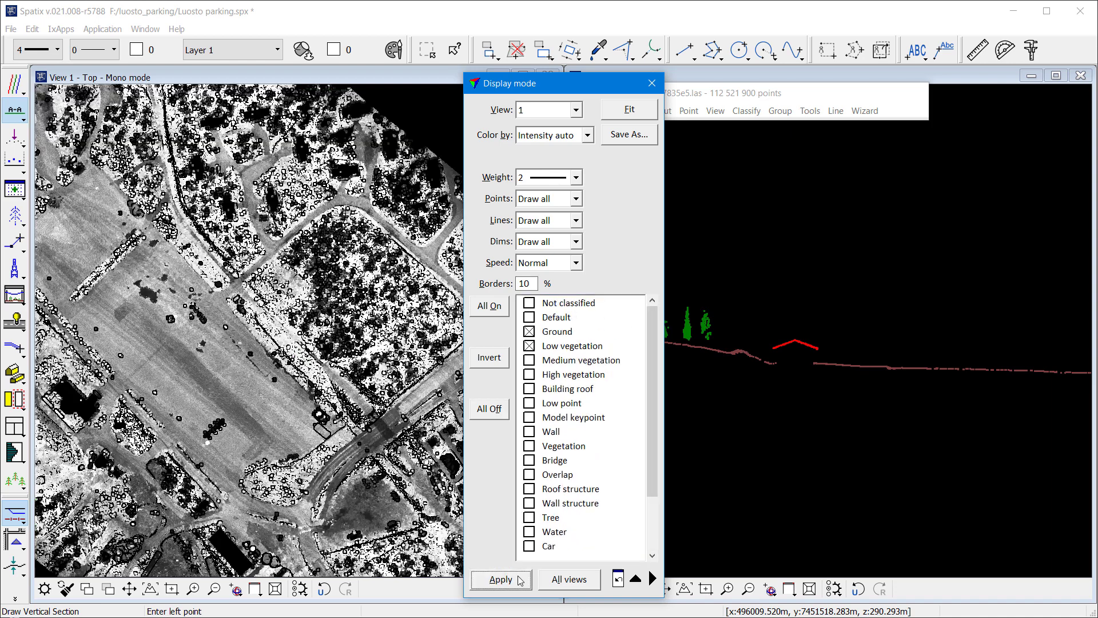
{"action": "left_click", "coordinate": [651, 83]}
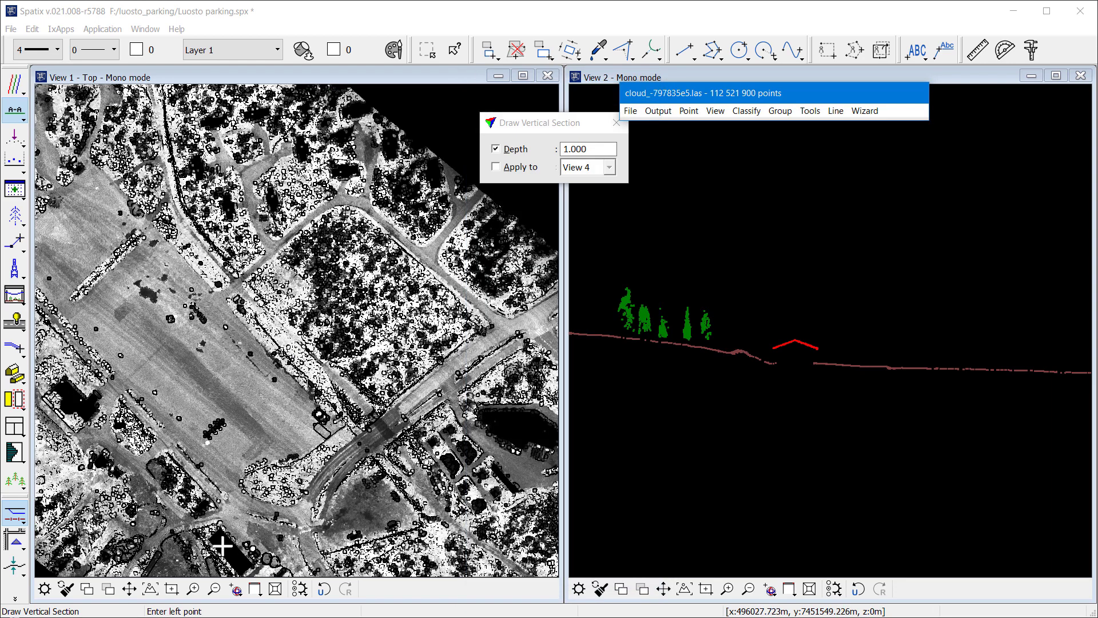
- Zoom the top view closely into one spot on the parking lot
{"action": "left_click", "coordinate": [194, 589]}
{"action": "left_click", "coordinate": [183, 260]}
{"action": "left_click", "coordinate": [223, 263]}
{"action": "left_click", "coordinate": [212, 275]}
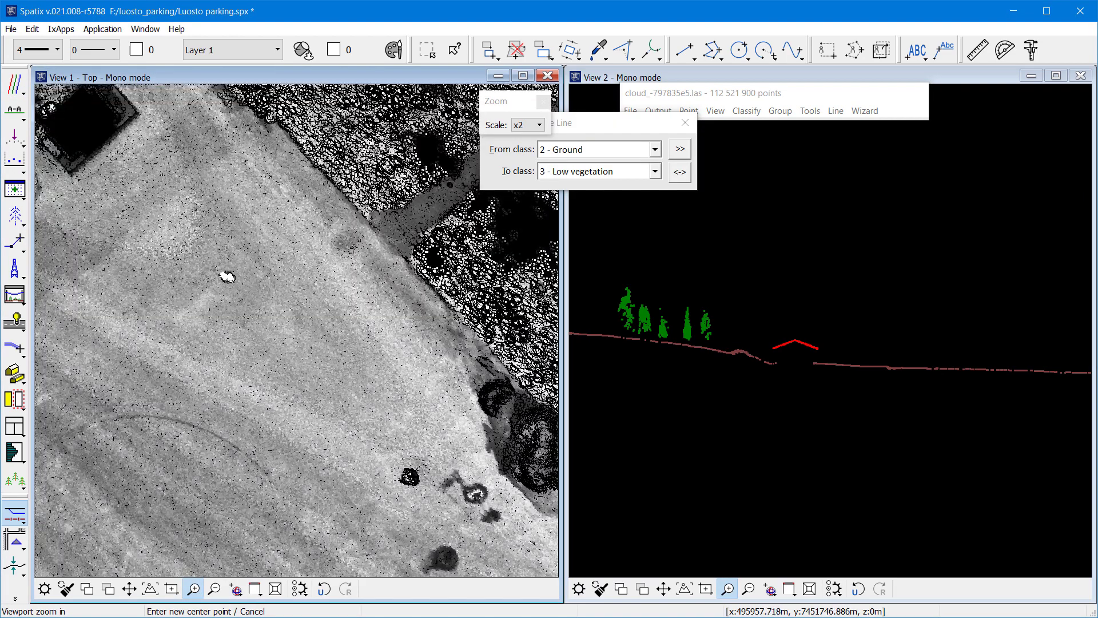
{"action": "left_click", "coordinate": [231, 294]}
{"action": "left_click", "coordinate": [291, 317]}
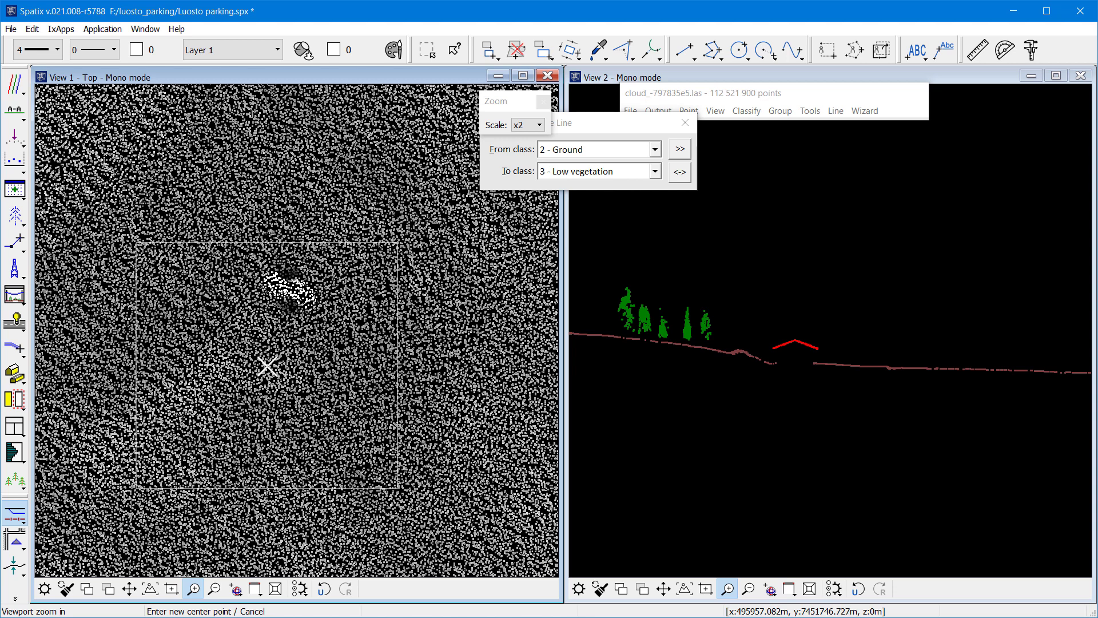
- Set up Save points As with Fast binary format and normal vectors included
{"action": "key", "text": "Escape"}
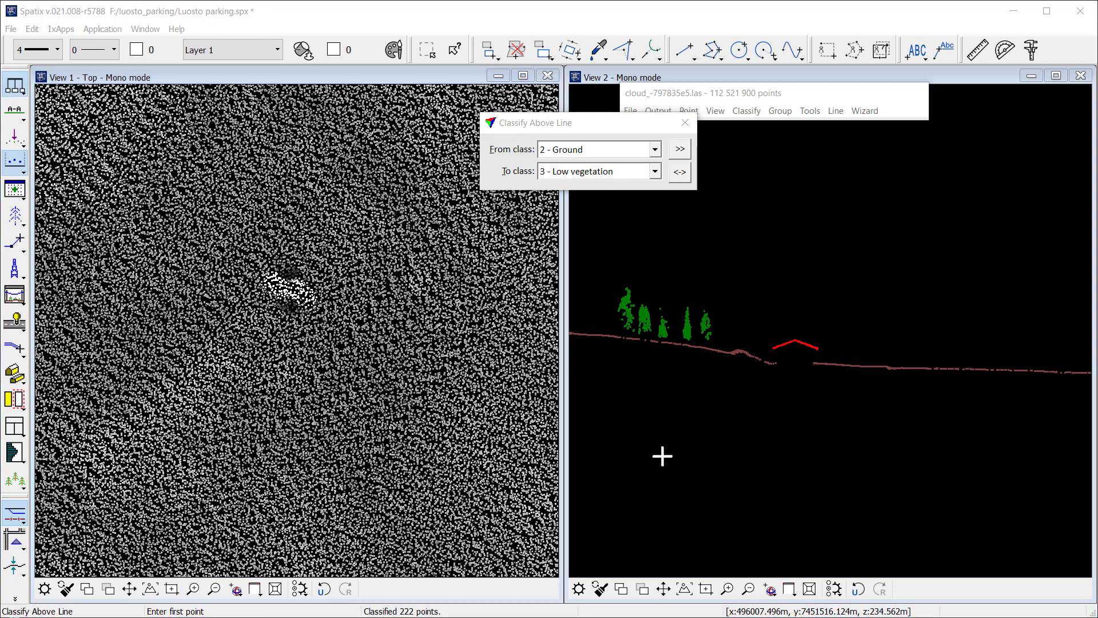
{"action": "left_click", "coordinate": [686, 95]}
{"action": "left_click", "coordinate": [630, 111]}
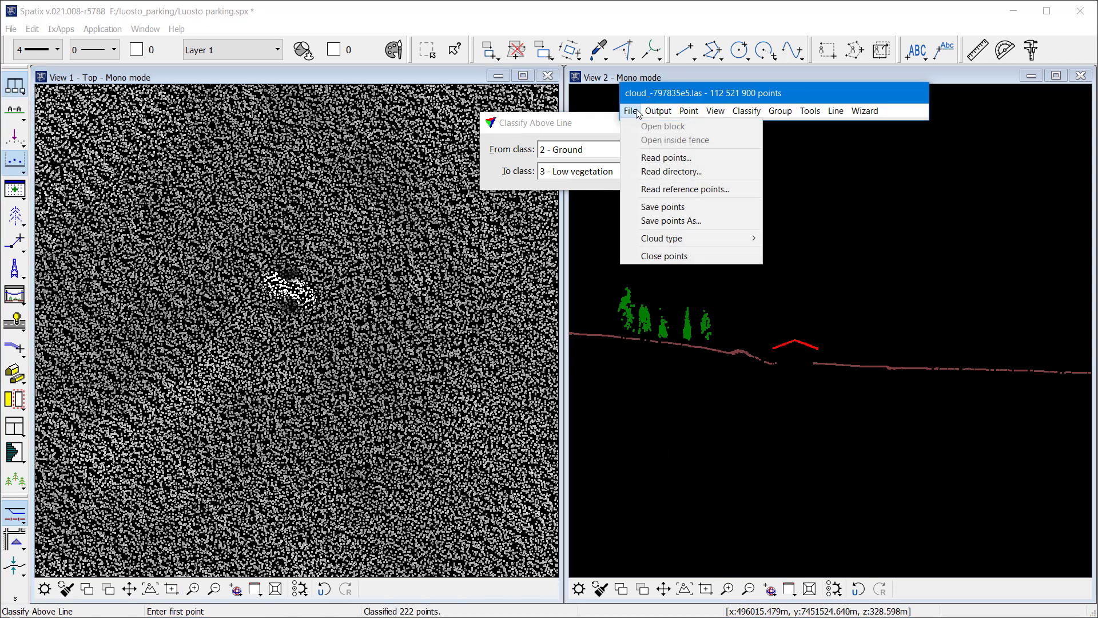
{"action": "left_click", "coordinate": [673, 220]}
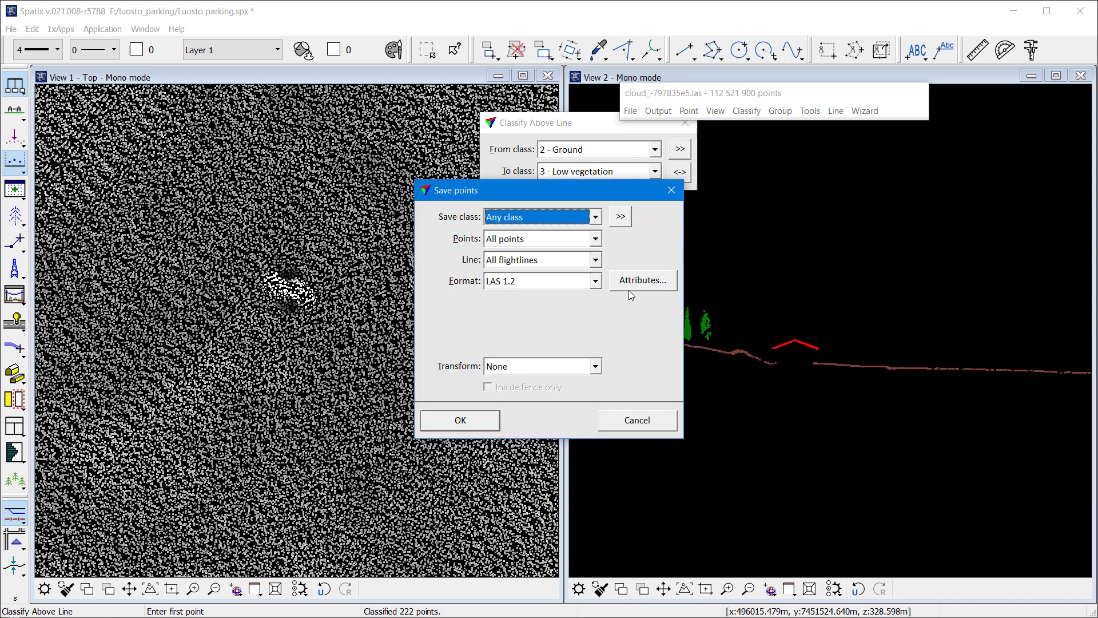
{"action": "left_click", "coordinate": [595, 280]}
{"action": "scroll", "coordinate": [544, 303], "scroll_direction": "up", "scroll_amount": 1}
{"action": "left_click", "coordinate": [515, 294]}
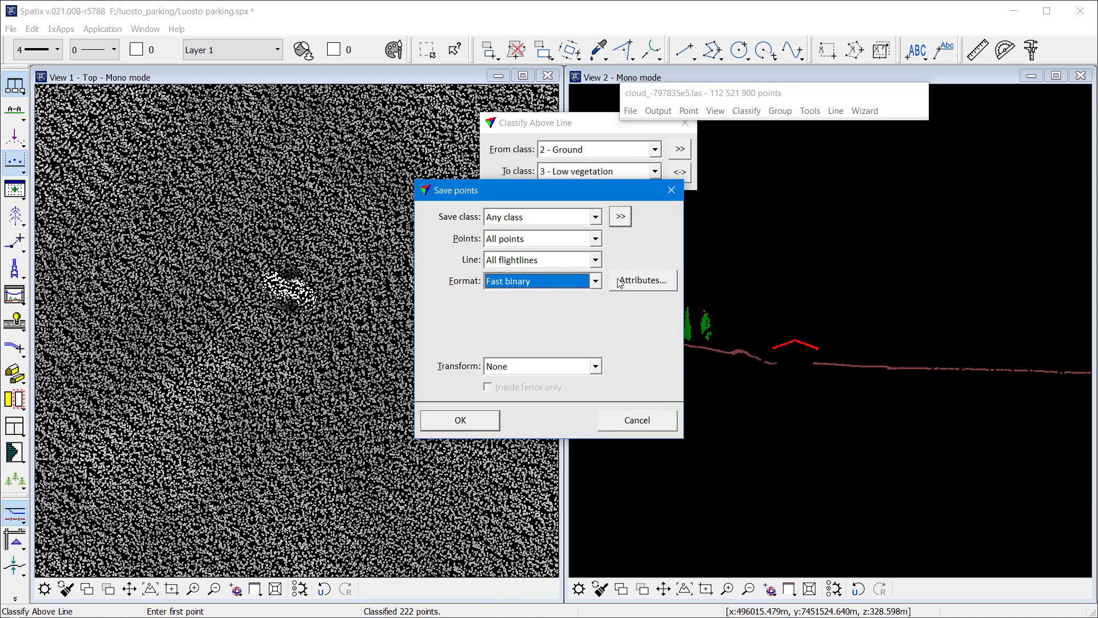
{"action": "left_click", "coordinate": [635, 282]}
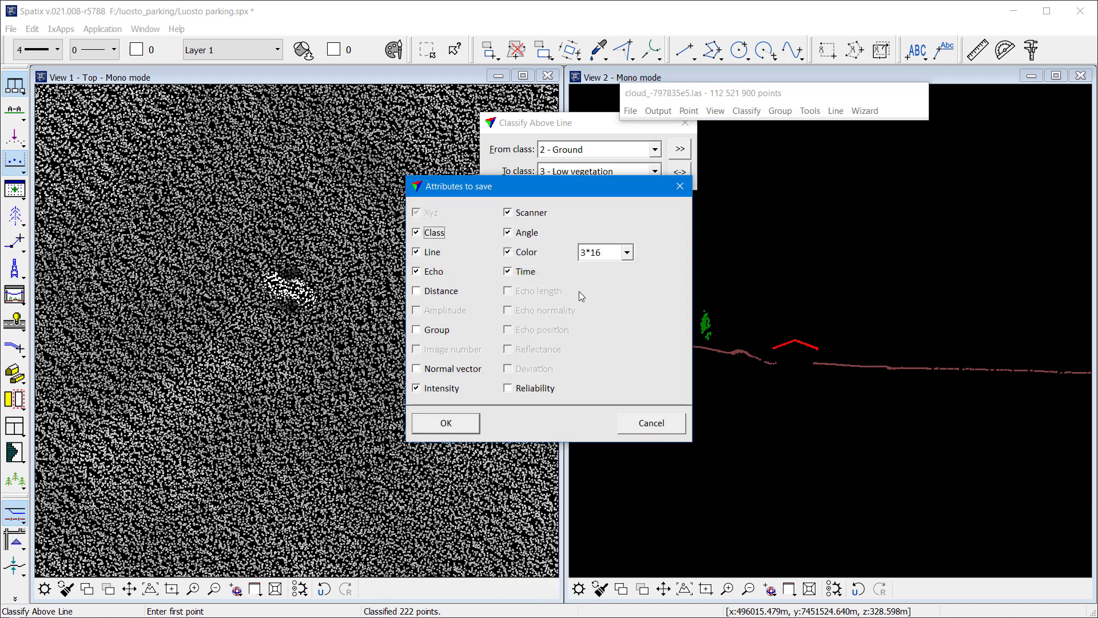
{"action": "left_click", "coordinate": [472, 377]}
{"action": "left_click", "coordinate": [441, 292]}
{"action": "left_click", "coordinate": [437, 331]}
{"action": "left_click", "coordinate": [457, 424]}
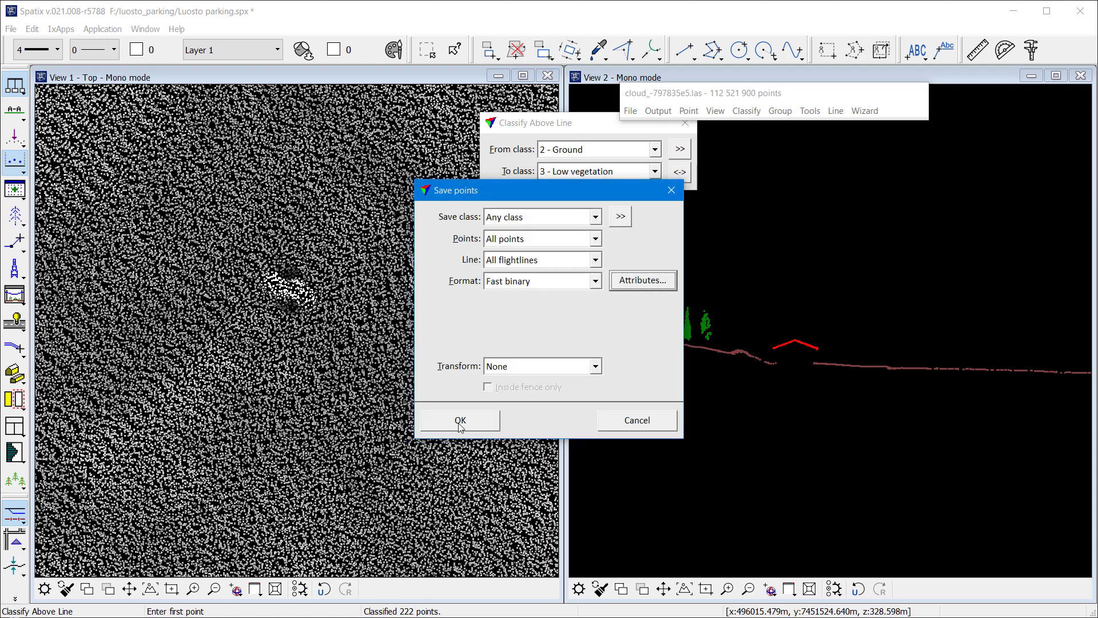
- Save the cloud as luosto_parking_classified.fbi and dismiss the points-written message
{"action": "left_click", "coordinate": [460, 421]}
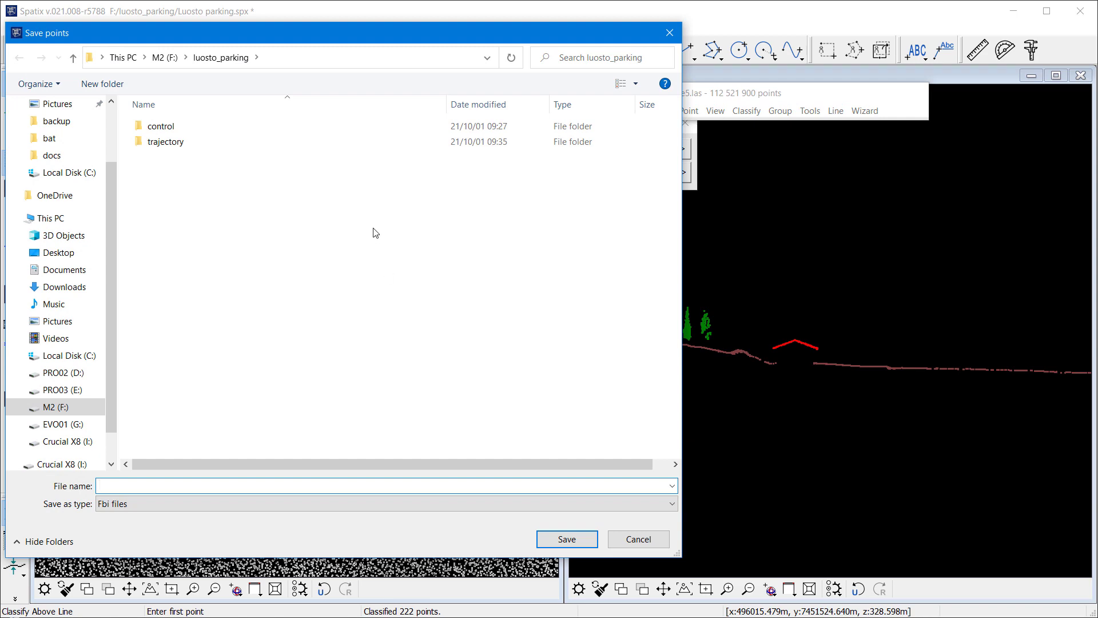
{"action": "type", "text": "luosto_parking_classified.fbi"}
{"action": "key", "text": "Return"}
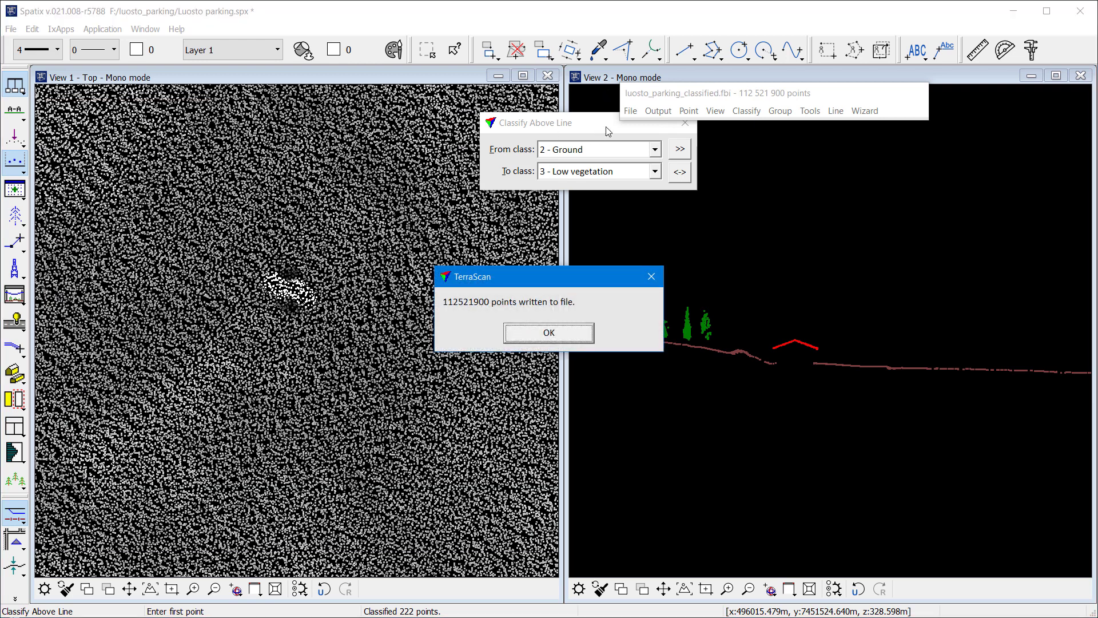
{"action": "left_click", "coordinate": [575, 332]}
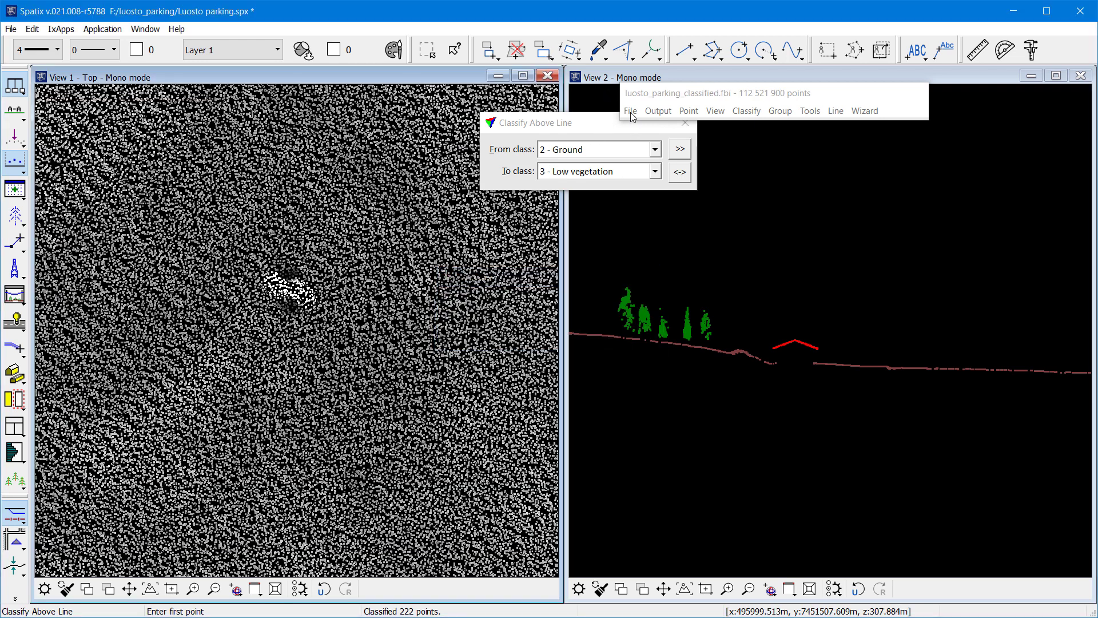
{"action": "left_click", "coordinate": [630, 111]}
- Unload the parking cloud and load signals.txt from the luosto_aurora control folder
{"action": "left_click", "coordinate": [655, 256]}
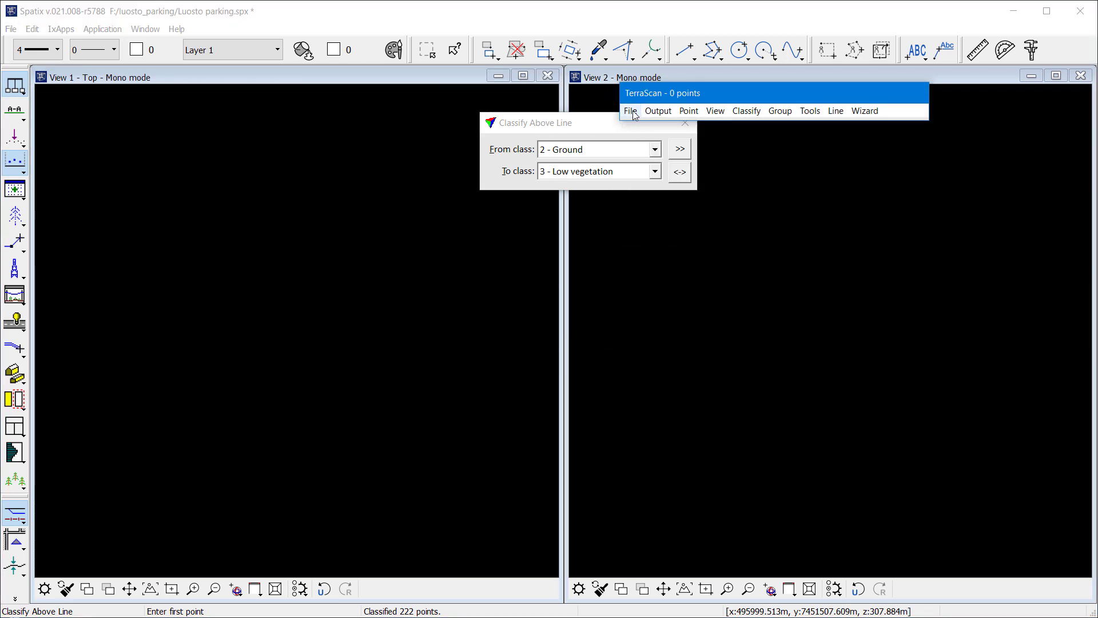
{"action": "left_click", "coordinate": [631, 111]}
{"action": "left_click", "coordinate": [666, 158]}
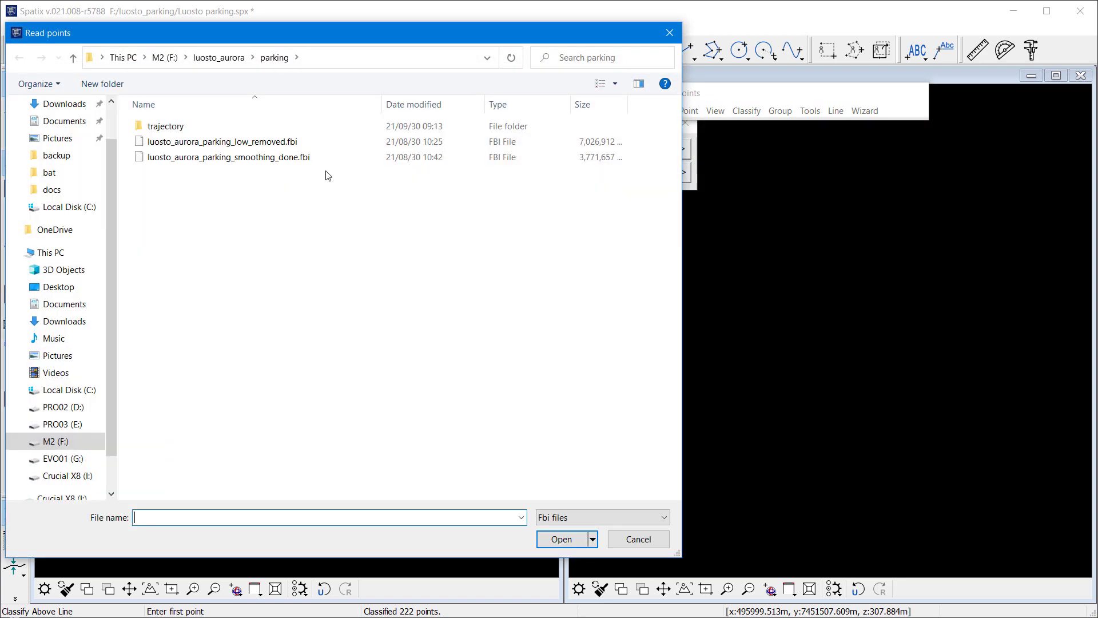
{"action": "left_click", "coordinate": [217, 67]}
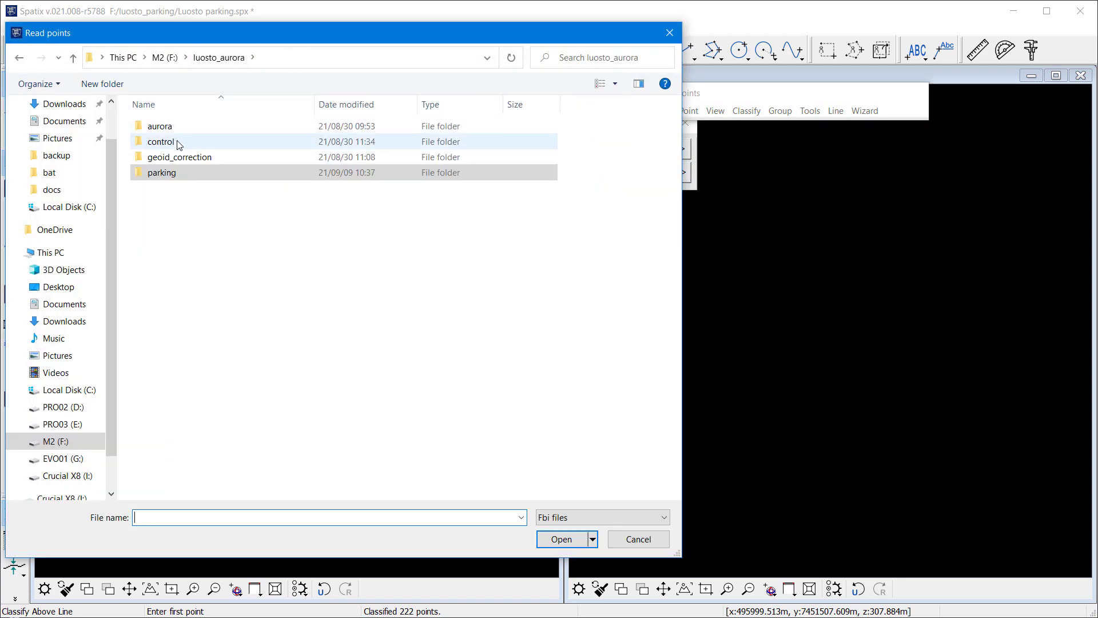
{"action": "double_click", "coordinate": [176, 145]}
{"action": "left_click", "coordinate": [578, 517]}
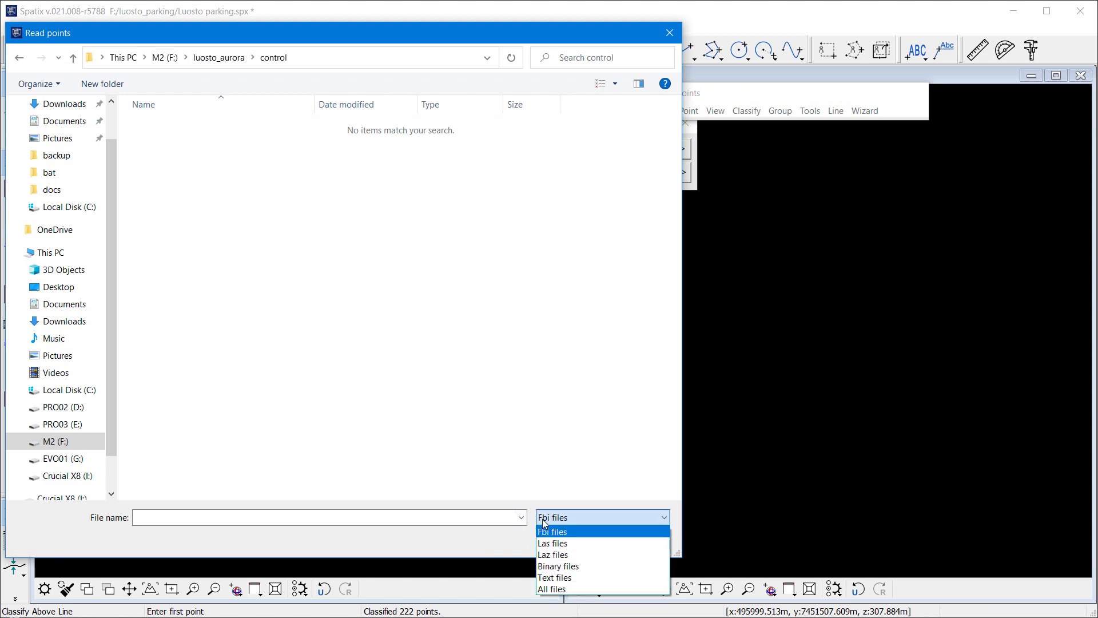
{"action": "left_click", "coordinate": [559, 591]}
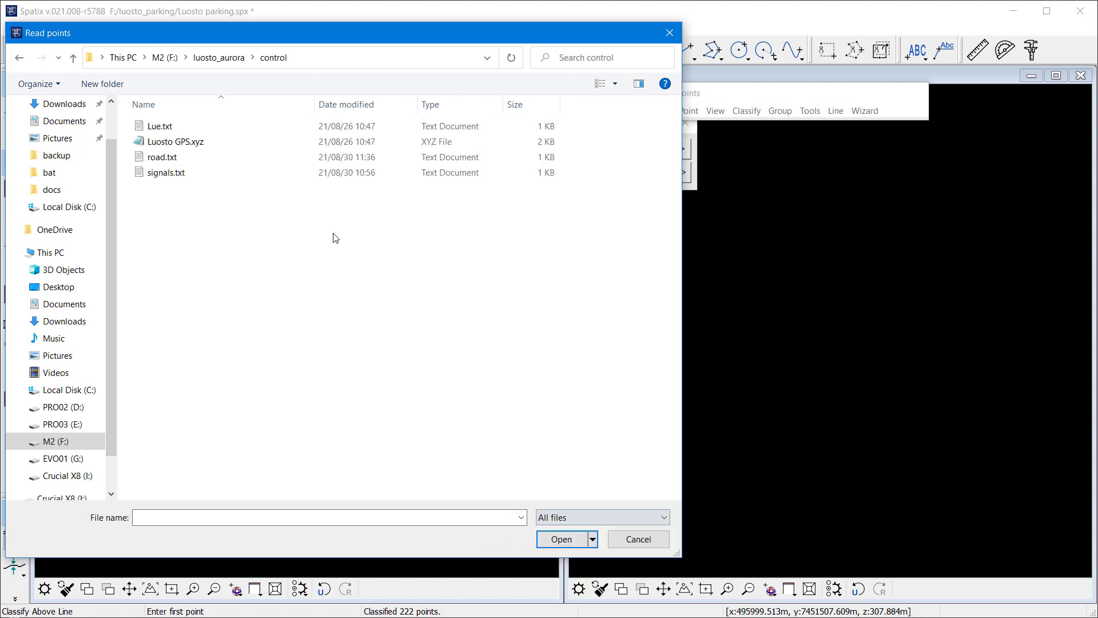
{"action": "double_click", "coordinate": [197, 174]}
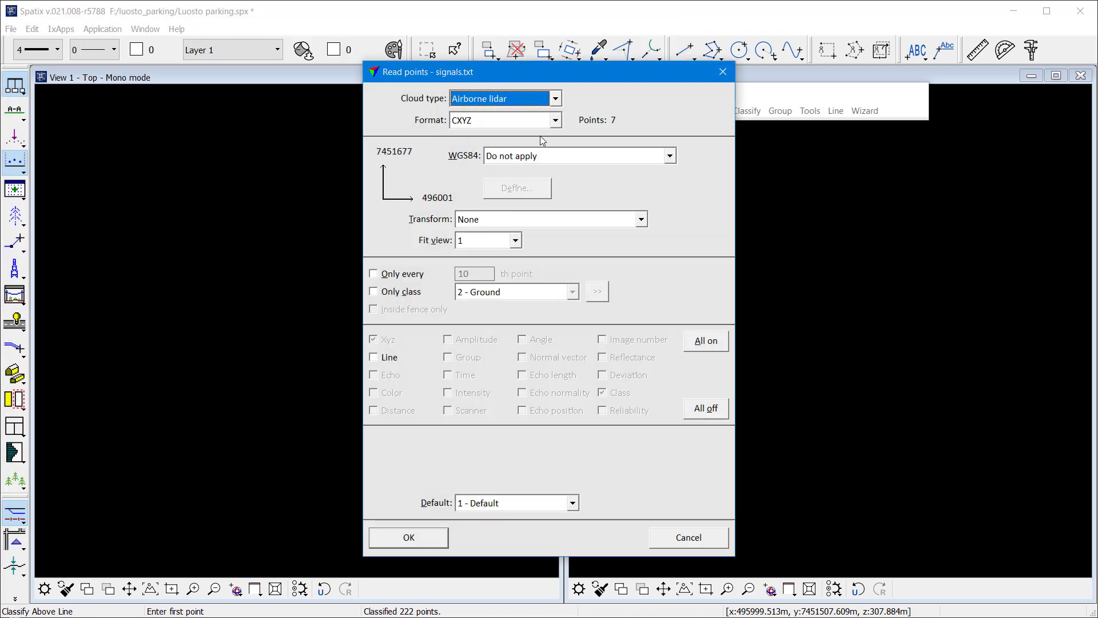
{"action": "left_click", "coordinate": [409, 538]}
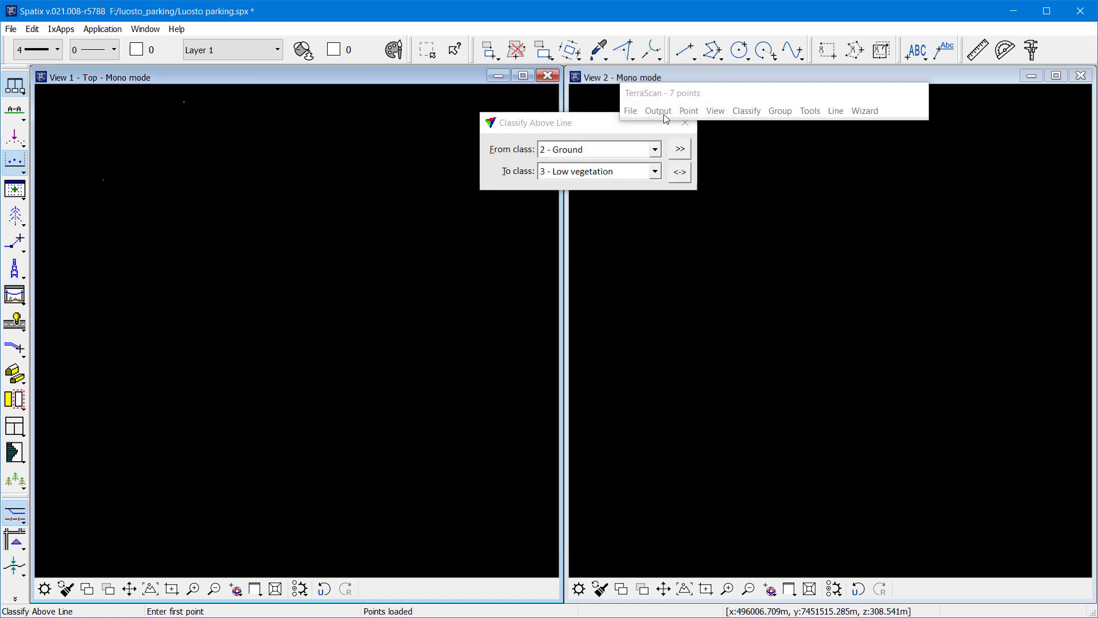
- Set the active colour to red and write the signal points into the design with active symbology
{"action": "left_click", "coordinate": [138, 51]}
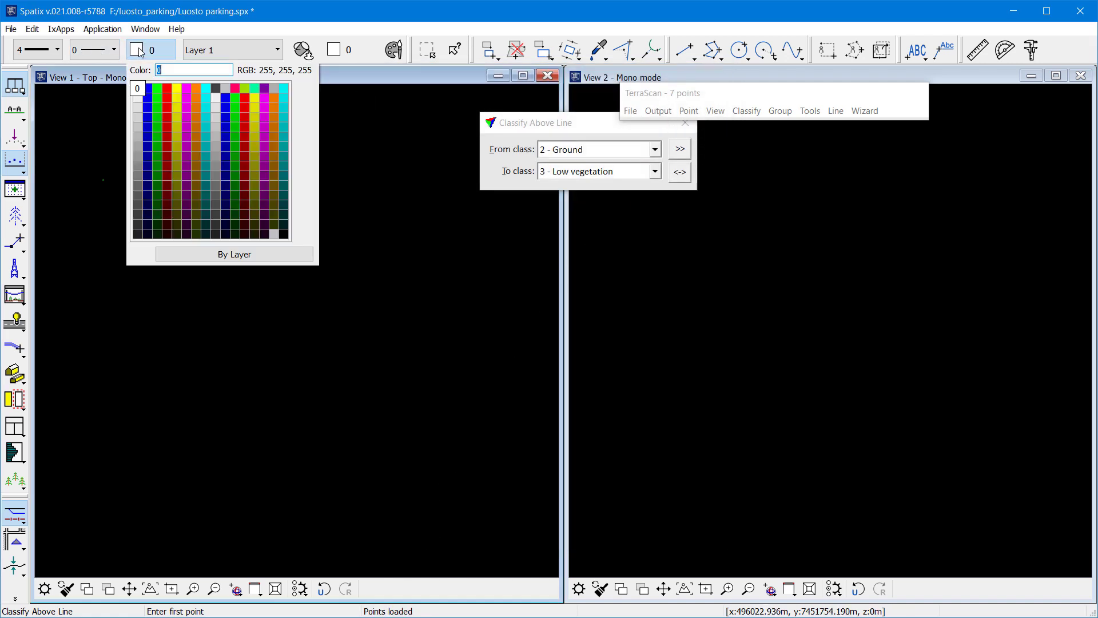
{"action": "left_click", "coordinate": [168, 91]}
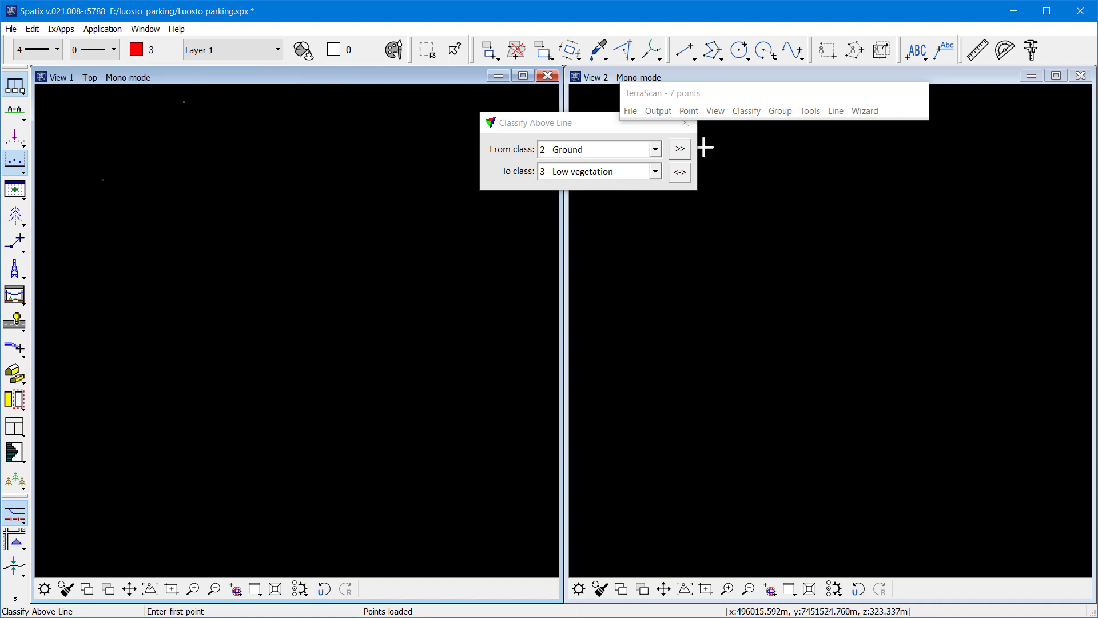
{"action": "left_click", "coordinate": [657, 111]}
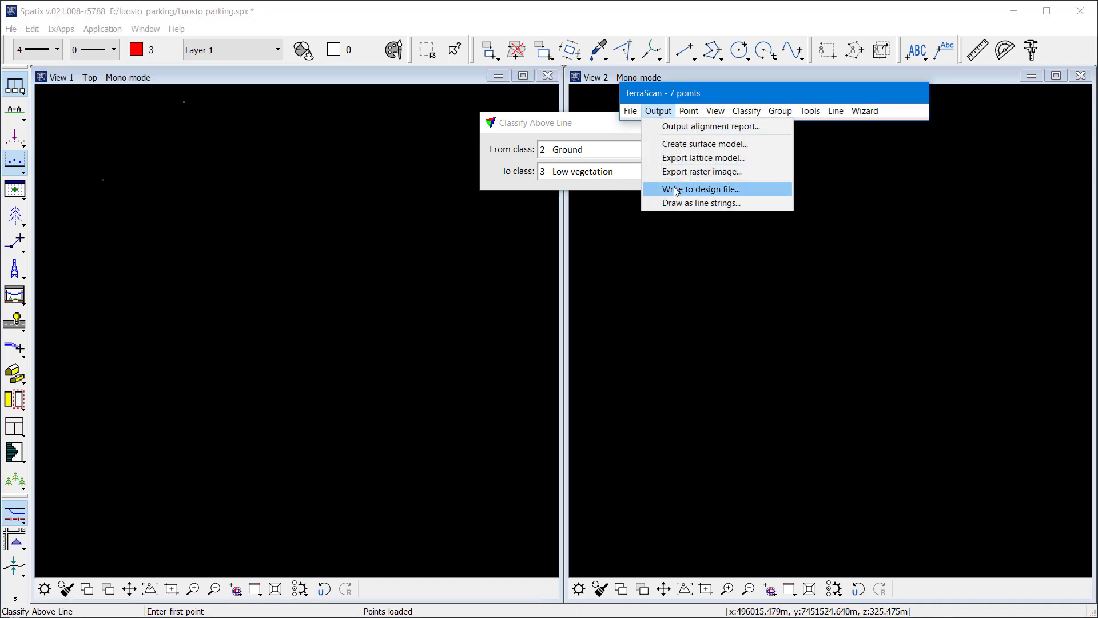
{"action": "left_click", "coordinate": [700, 189]}
{"action": "left_click", "coordinate": [571, 210]}
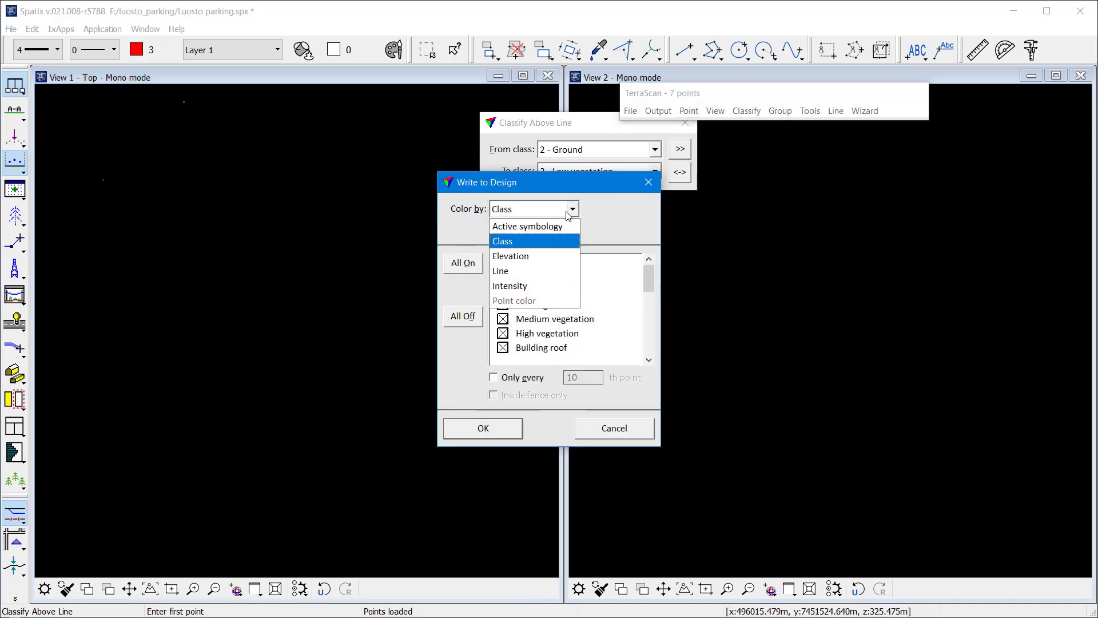
{"action": "left_click", "coordinate": [534, 222]}
{"action": "left_click", "coordinate": [507, 431]}
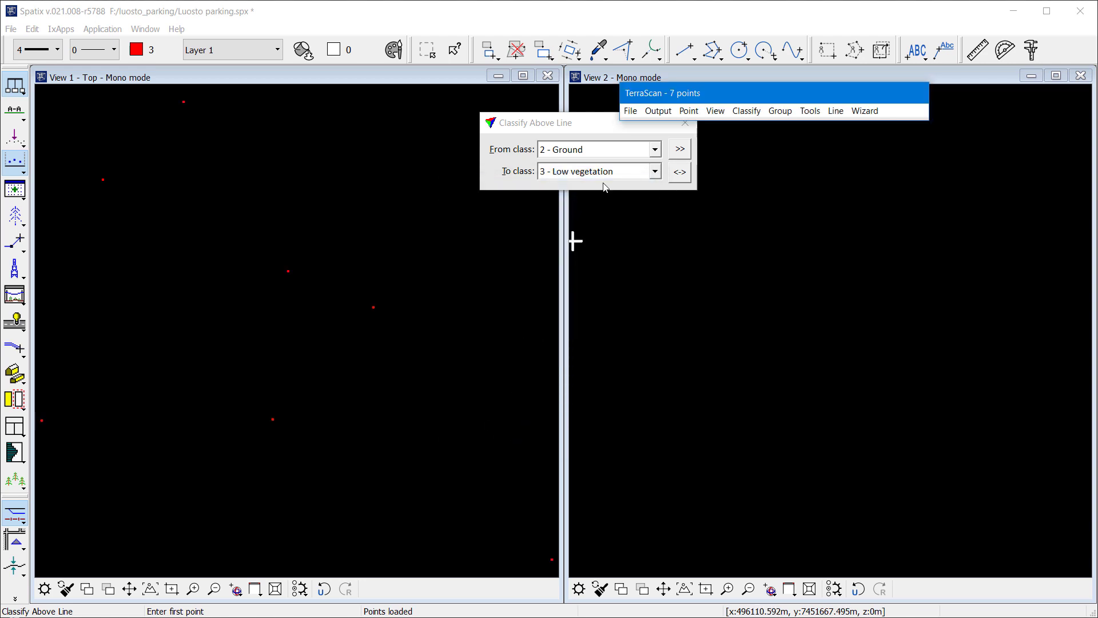
- Unload the signal points
{"action": "left_click", "coordinate": [630, 111]}
{"action": "left_click", "coordinate": [664, 256]}
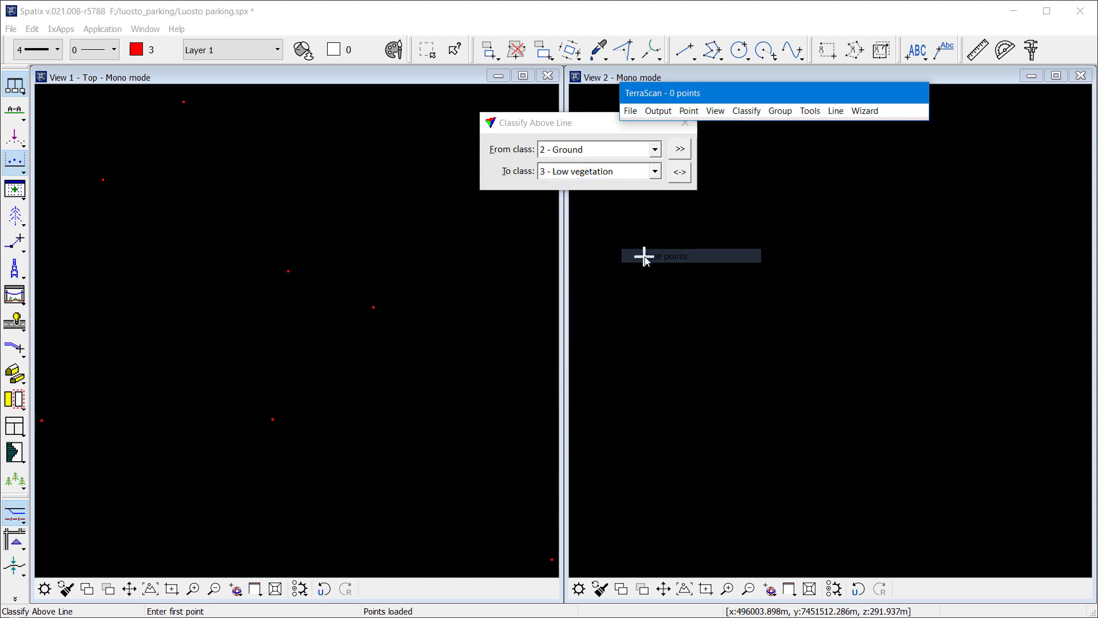
{"action": "left_click", "coordinate": [629, 111]}
- Reload luosto_parking_classified.fbi from F:\luosto_parking, filtering the file list to Fbi files
{"action": "left_click", "coordinate": [665, 158]}
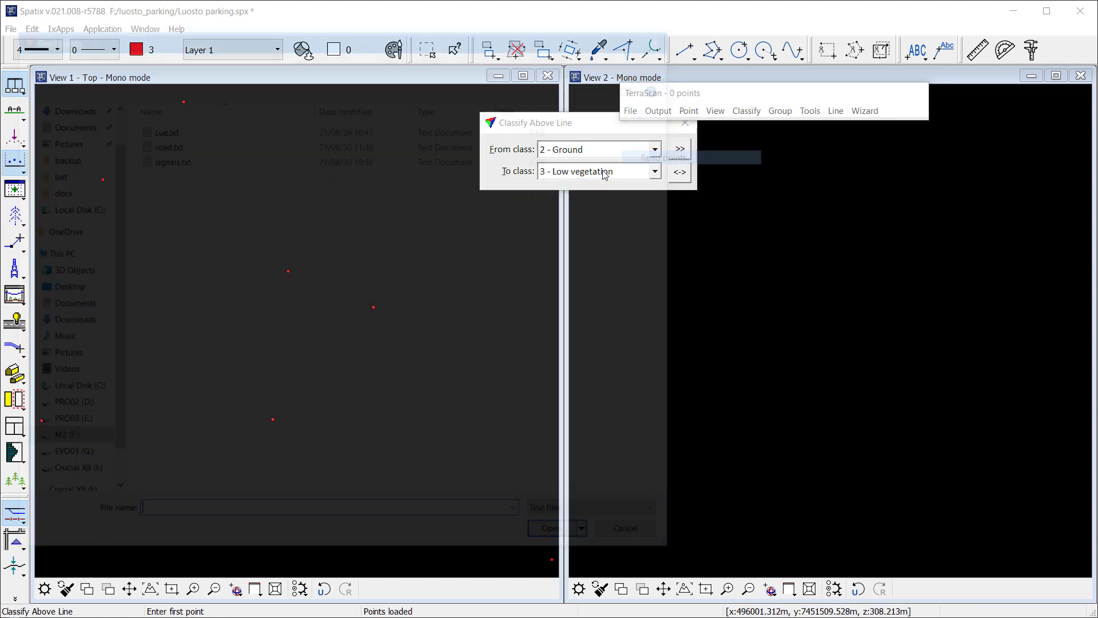
{"action": "left_click", "coordinate": [219, 58]}
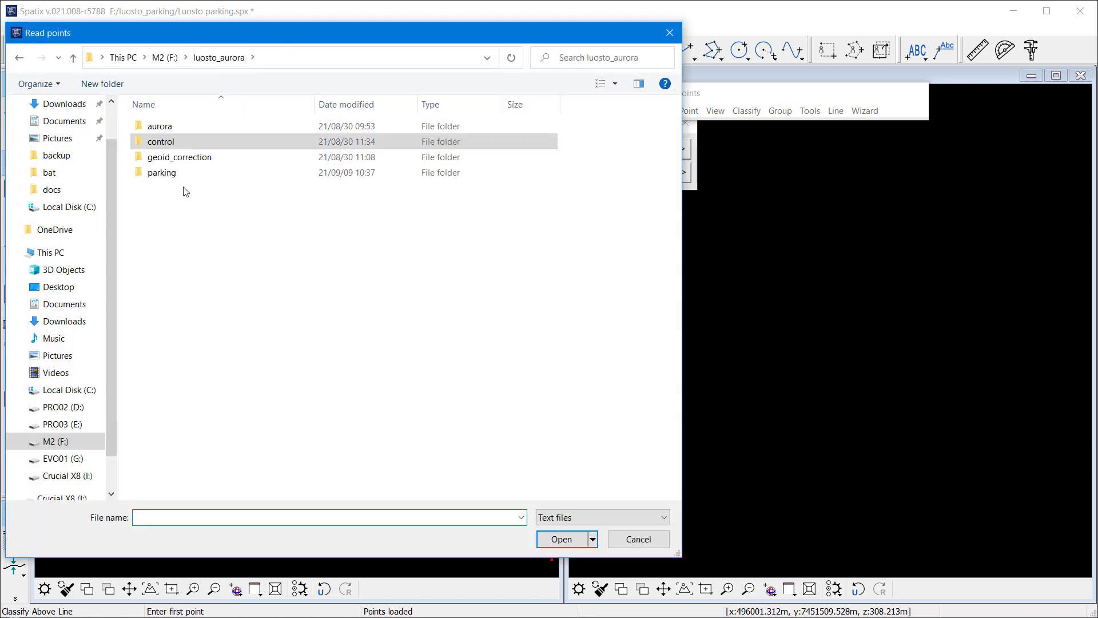
{"action": "left_click", "coordinate": [571, 518]}
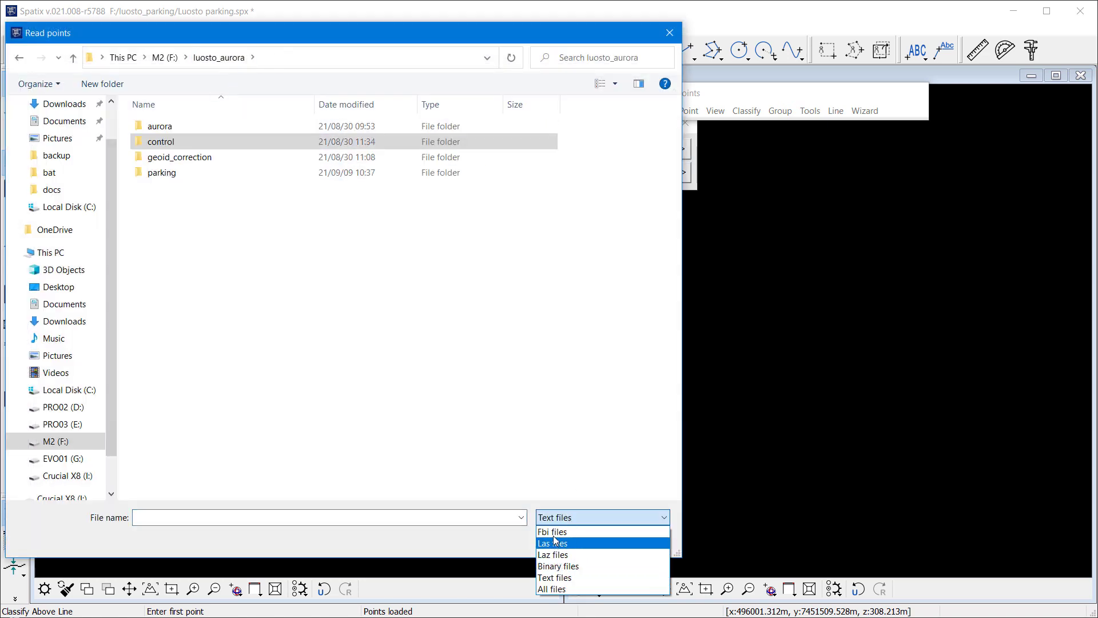
{"action": "left_click", "coordinate": [558, 541]}
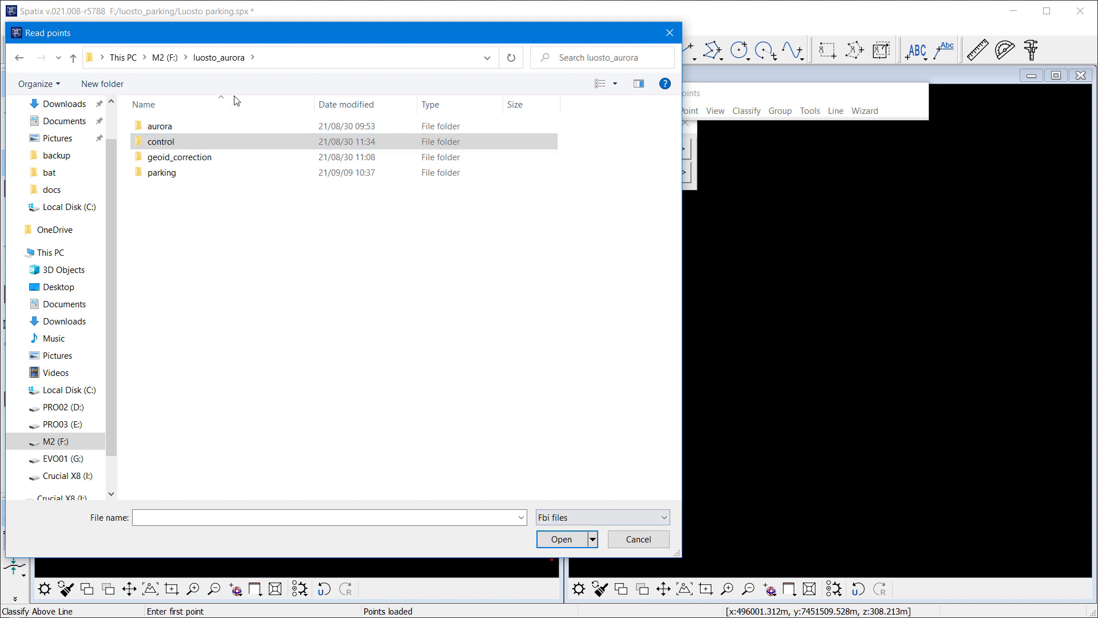
{"action": "left_click", "coordinate": [170, 59]}
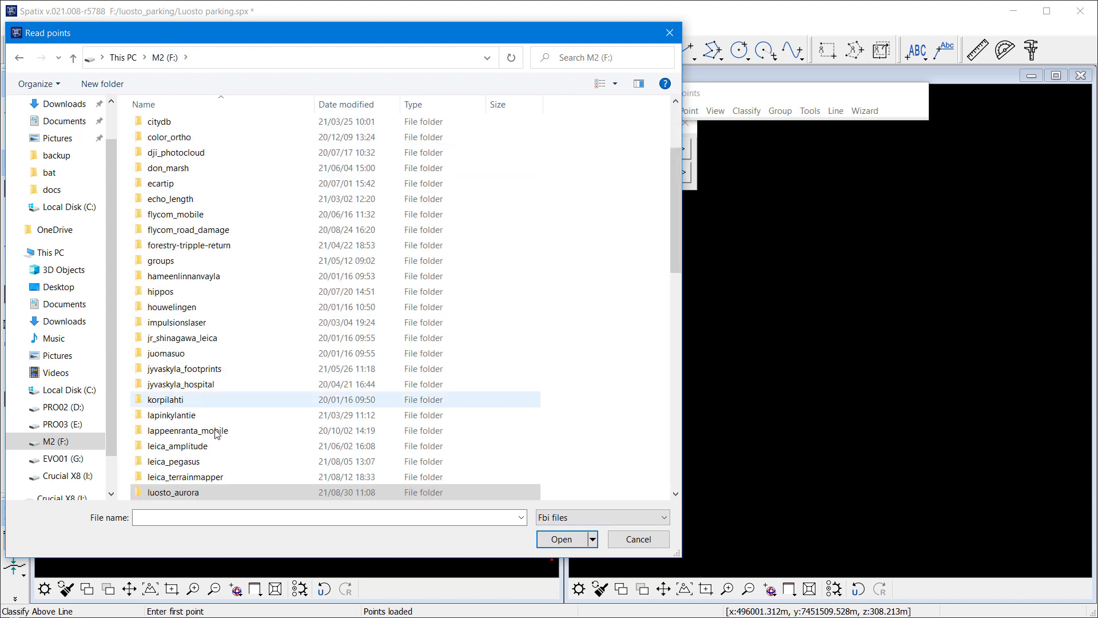
{"action": "left_click", "coordinate": [676, 462]}
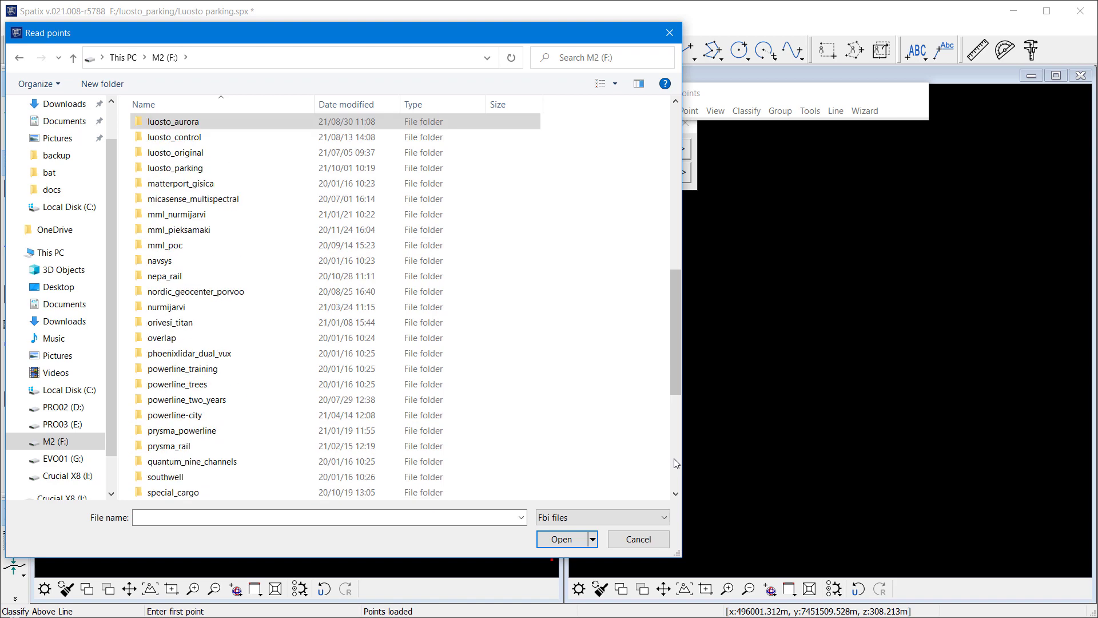
{"action": "double_click", "coordinate": [184, 168]}
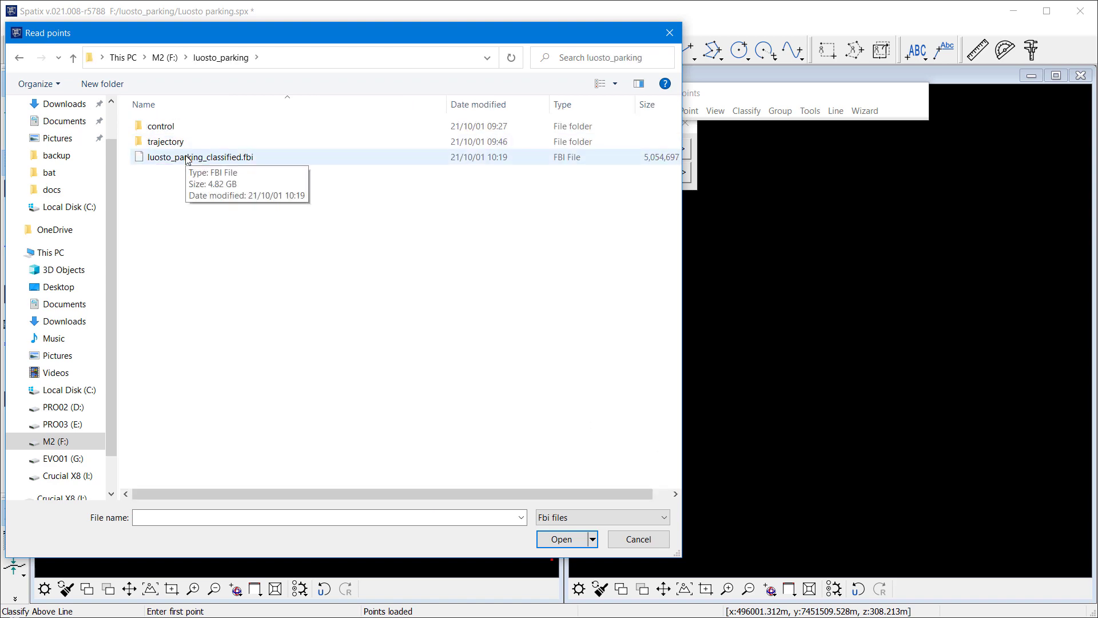
{"action": "double_click", "coordinate": [186, 159]}
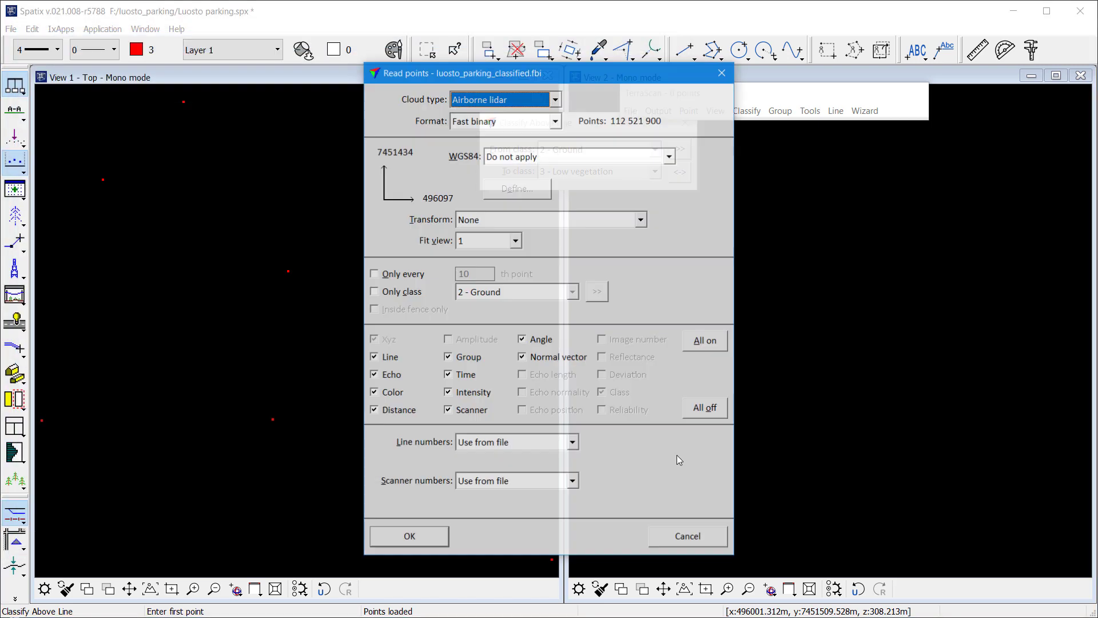
{"action": "left_click", "coordinate": [437, 541]}
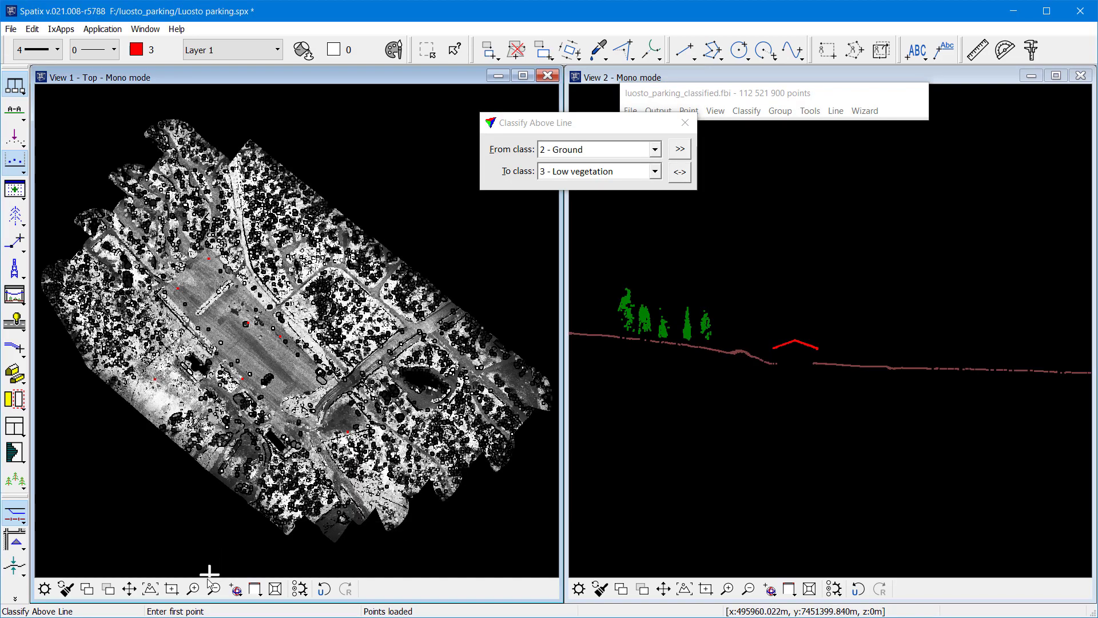
- Zoom the top view in on the chessboard signal target
{"action": "left_click", "coordinate": [193, 589]}
{"action": "left_click", "coordinate": [231, 294]}
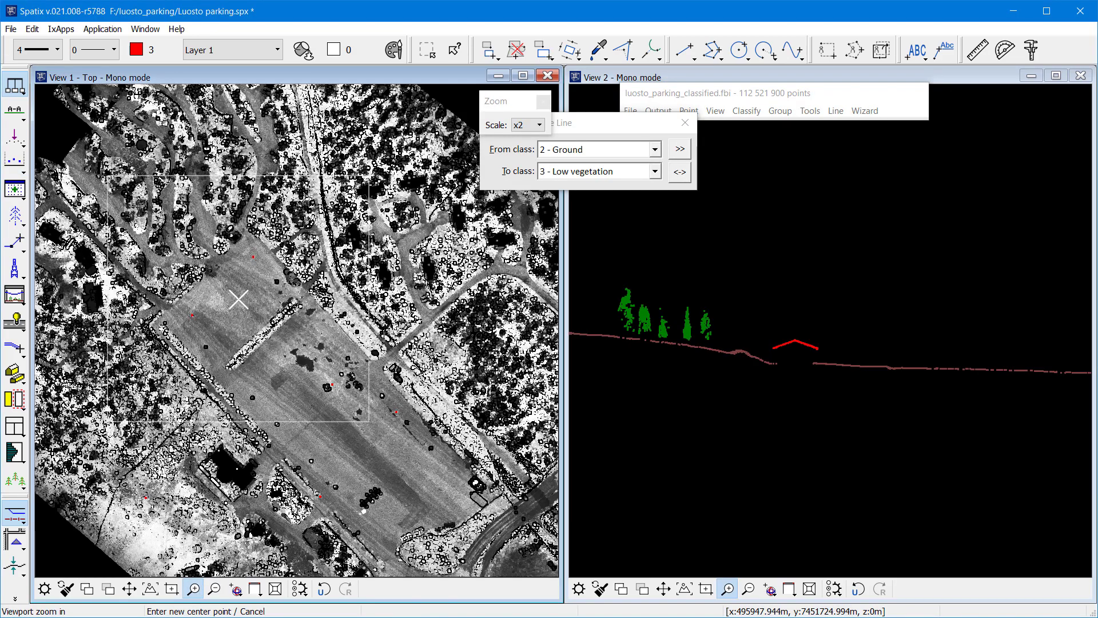
{"action": "left_click", "coordinate": [254, 294]}
{"action": "left_click", "coordinate": [284, 291]}
{"action": "left_click", "coordinate": [309, 297]}
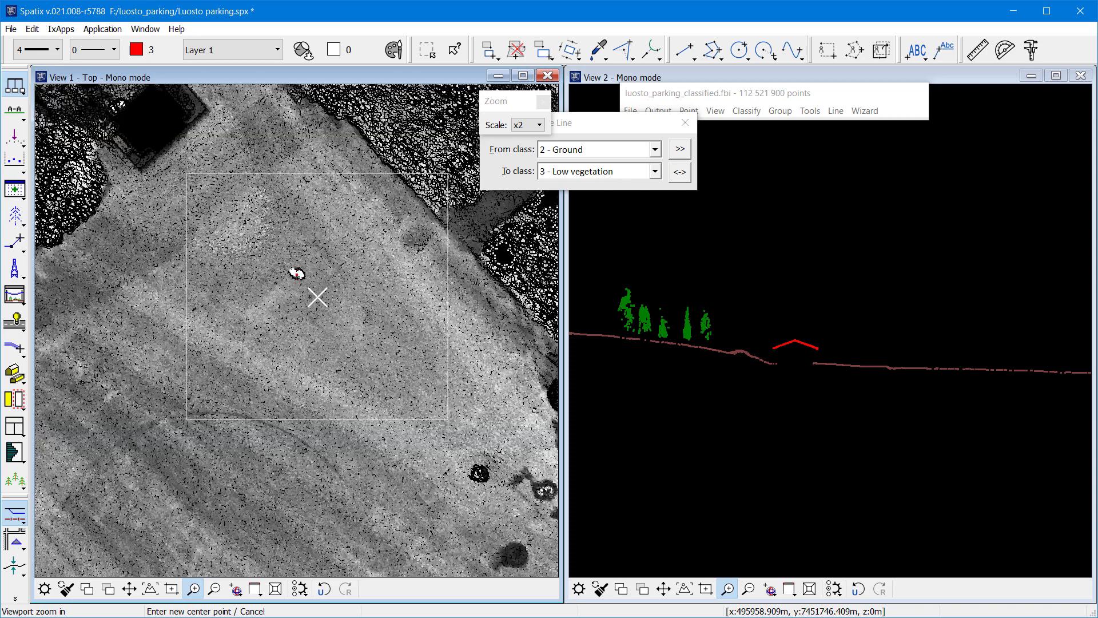
{"action": "left_click", "coordinate": [309, 317]}
{"action": "left_click", "coordinate": [285, 304]}
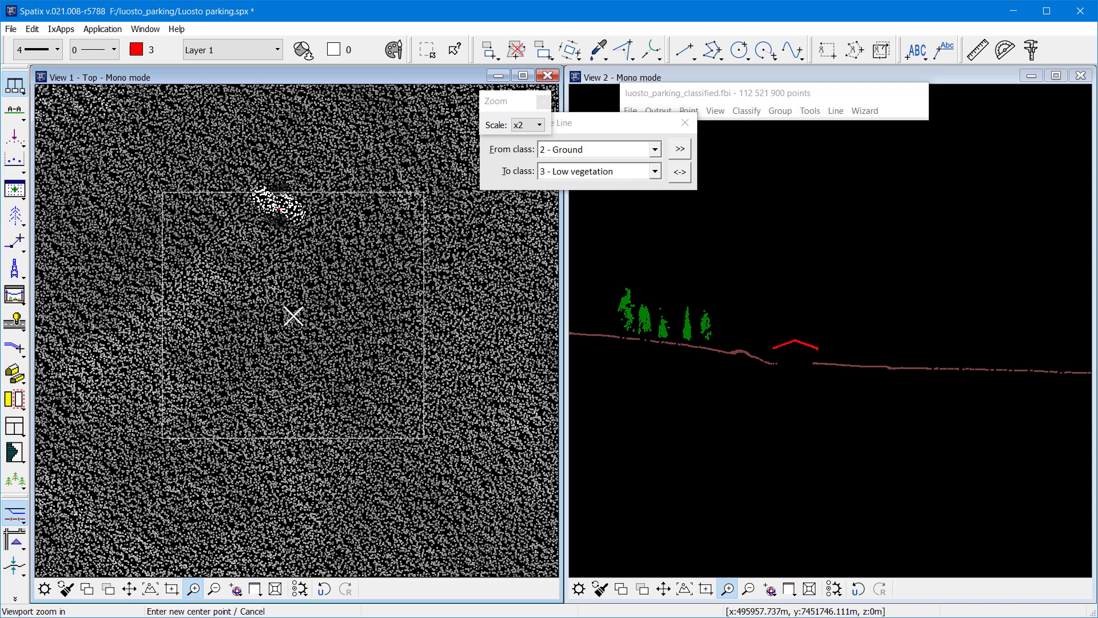
- Draw a 0.114 m-deep vertical section across the signal target
{"action": "left_click", "coordinate": [15, 109]}
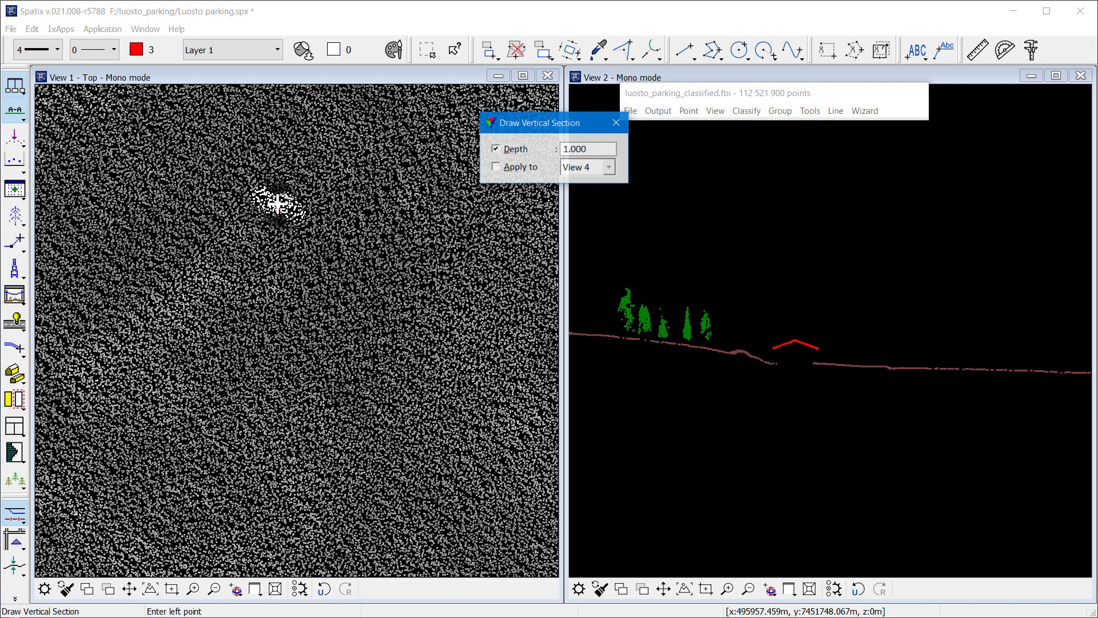
{"action": "left_click", "coordinate": [258, 232]}
{"action": "left_click", "coordinate": [313, 171]}
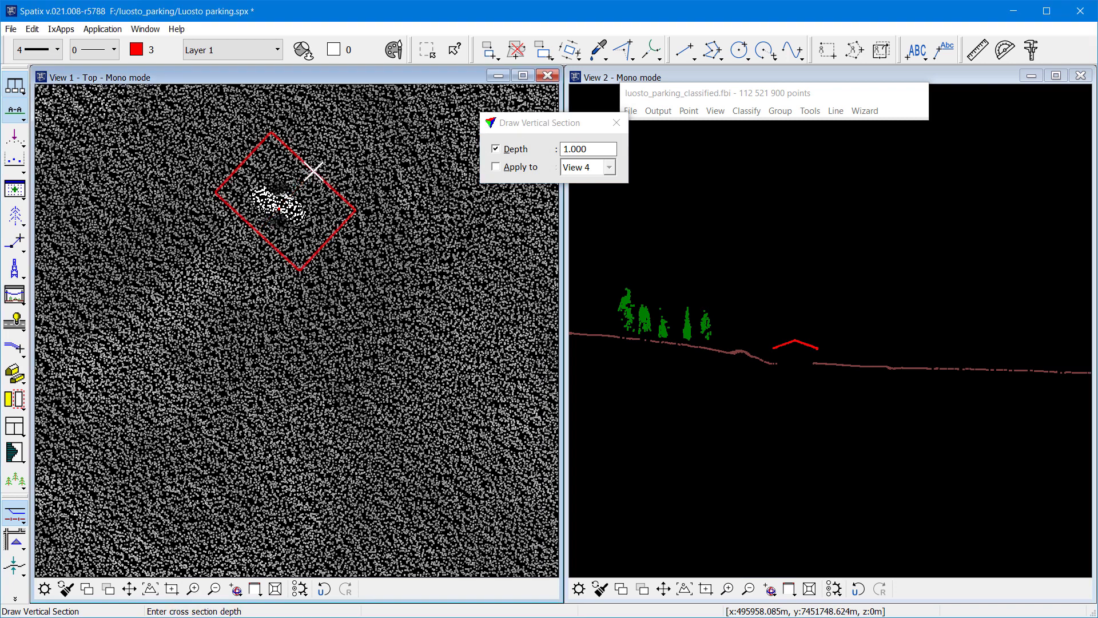
{"action": "left_click", "coordinate": [516, 150]}
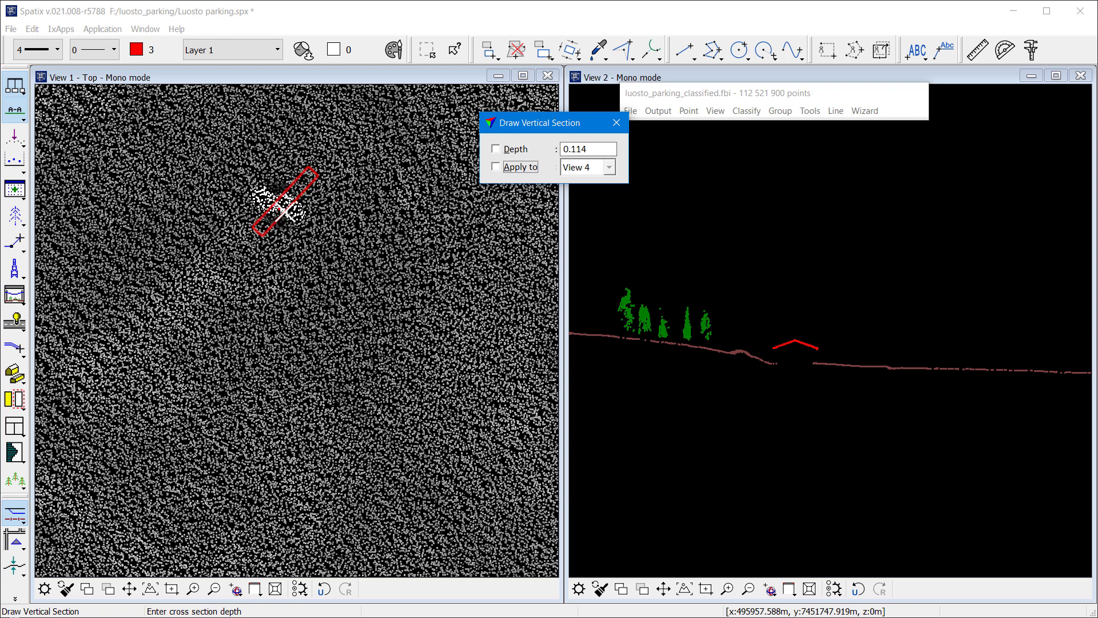
{"action": "left_click", "coordinate": [278, 213]}
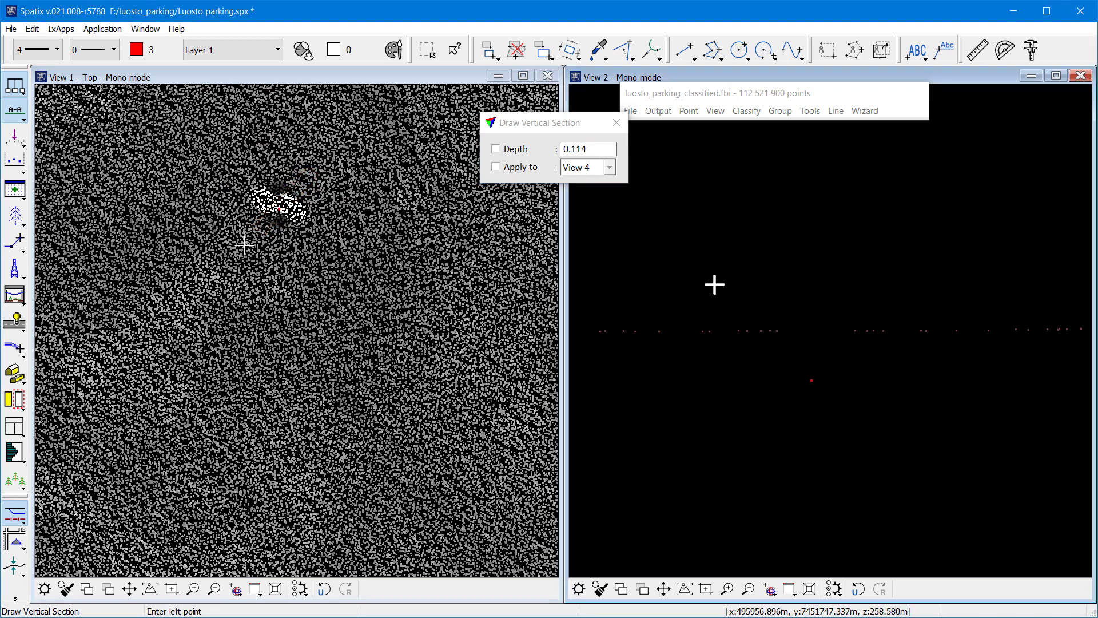
- Apply the Ground class display settings to View 2
{"action": "left_click", "coordinate": [715, 111]}
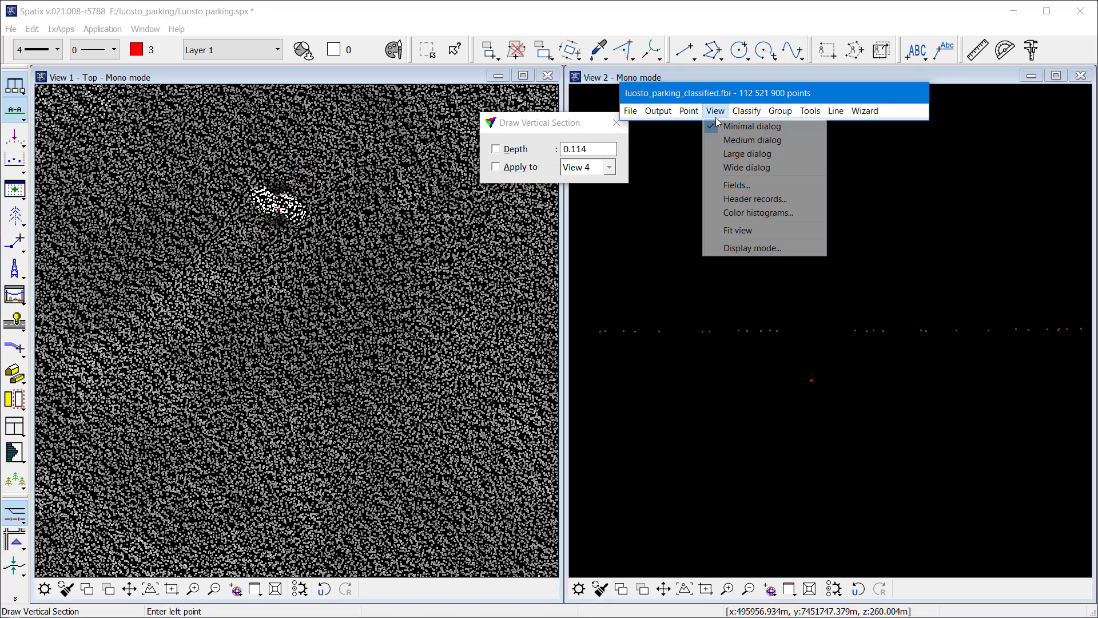
{"action": "left_click", "coordinate": [742, 248]}
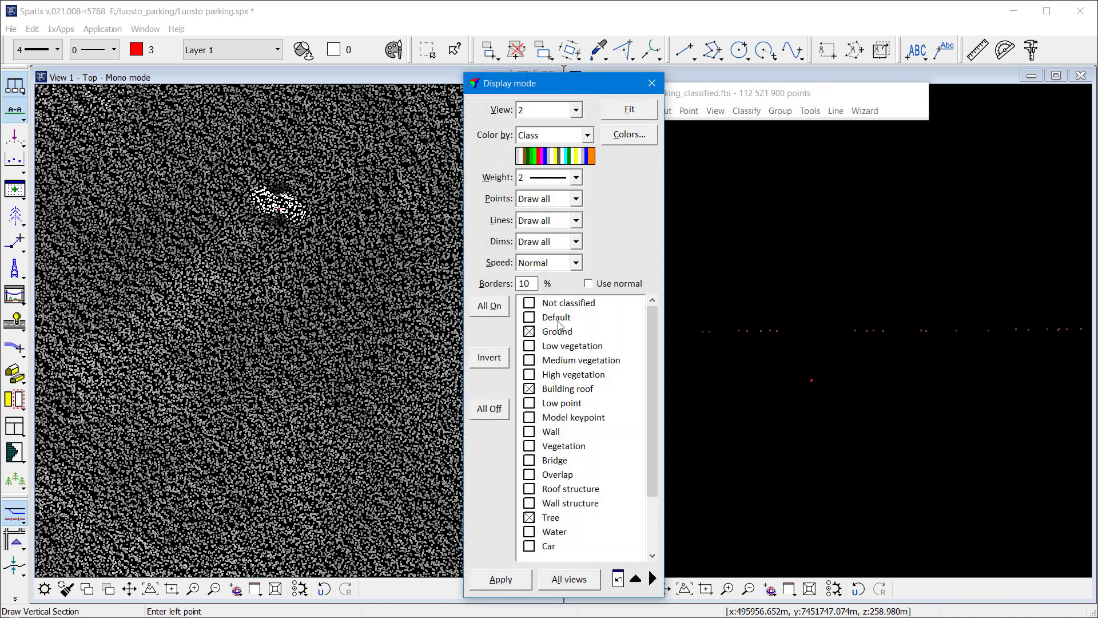
{"action": "left_click", "coordinate": [521, 580]}
{"action": "left_click", "coordinate": [652, 83]}
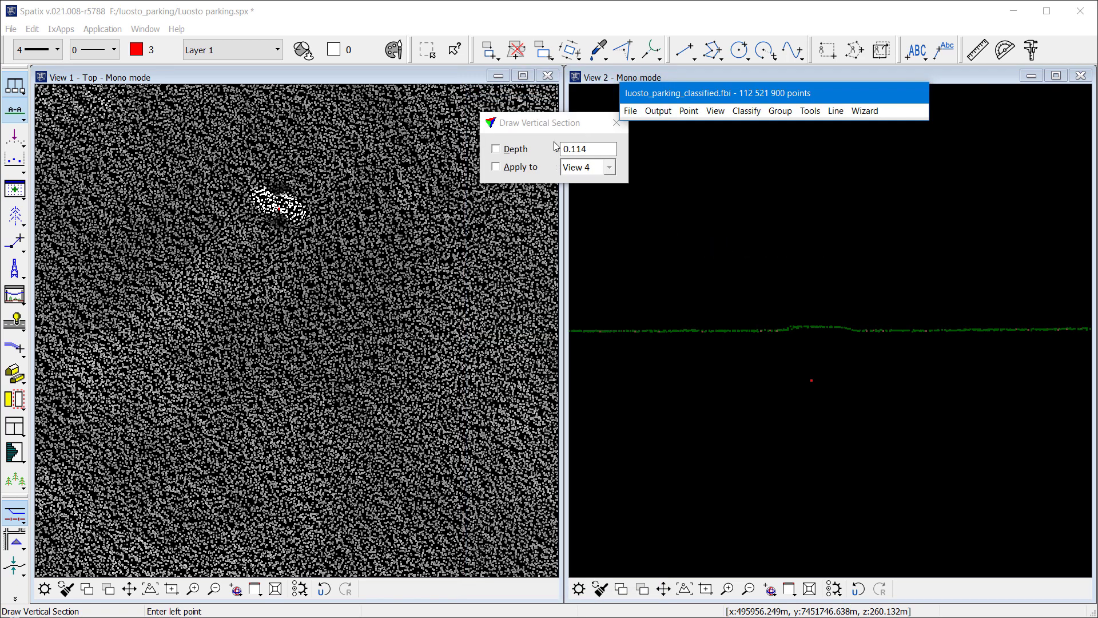
{"action": "left_click", "coordinate": [14, 91]}
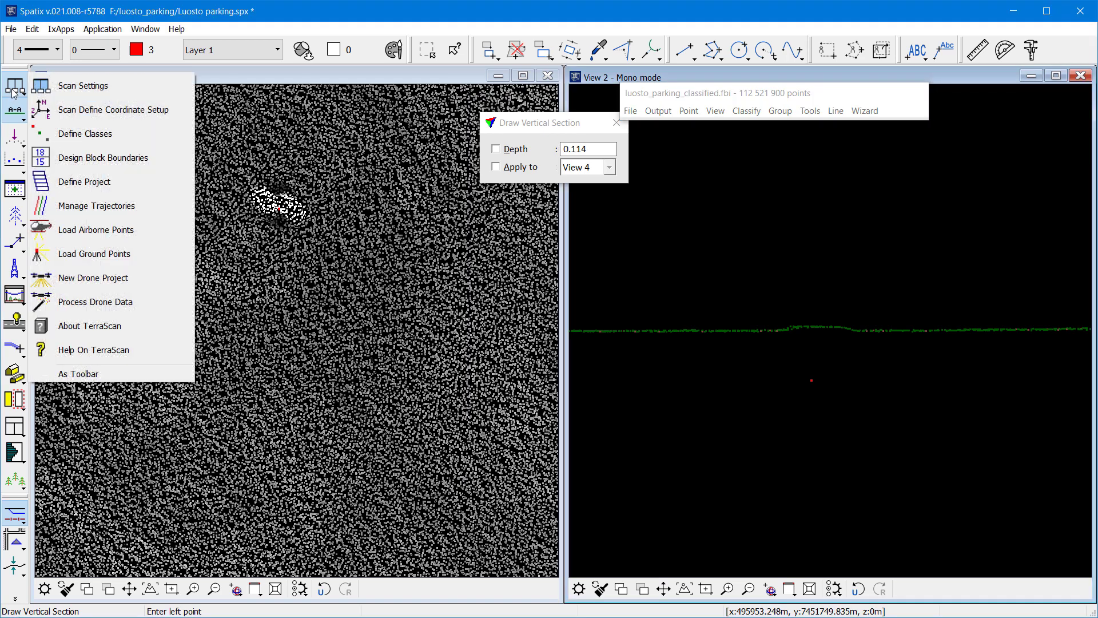
- Add a 0.600 m 'Chess 60cm' chessboard signal marker, black upper left
{"action": "left_click", "coordinate": [83, 87]}
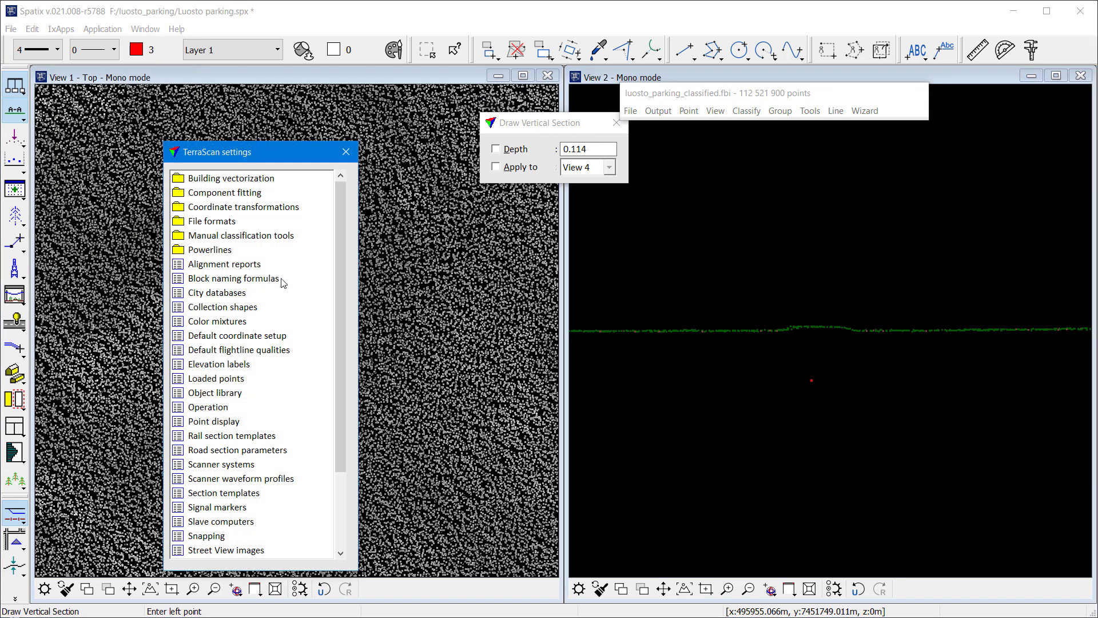
{"action": "left_click", "coordinate": [247, 507]}
{"action": "left_click", "coordinate": [398, 334]}
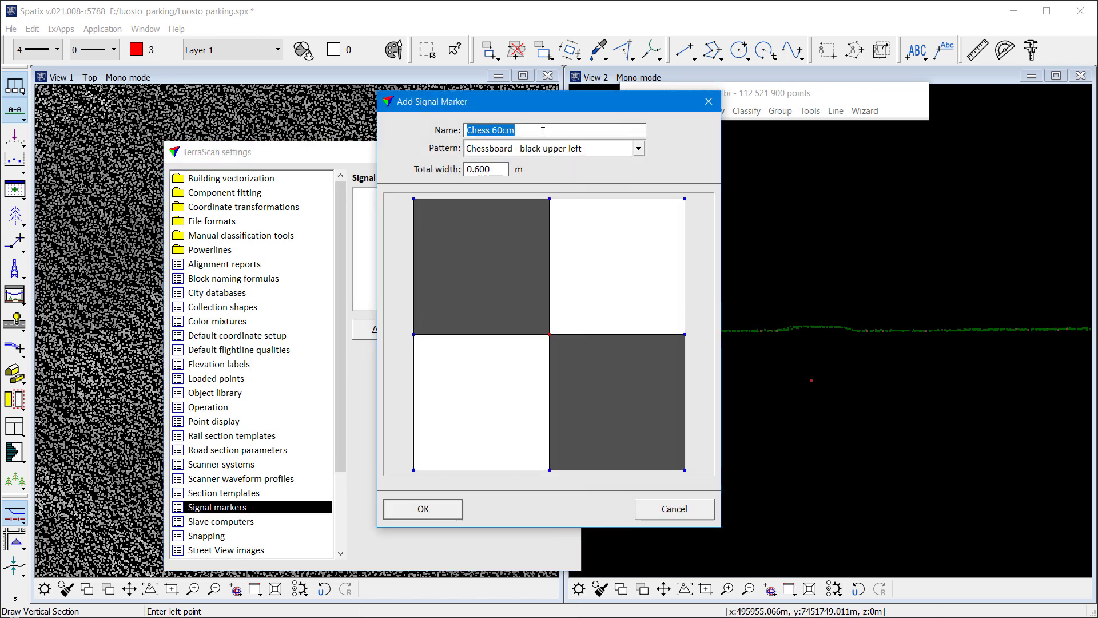
{"action": "left_click", "coordinate": [450, 511]}
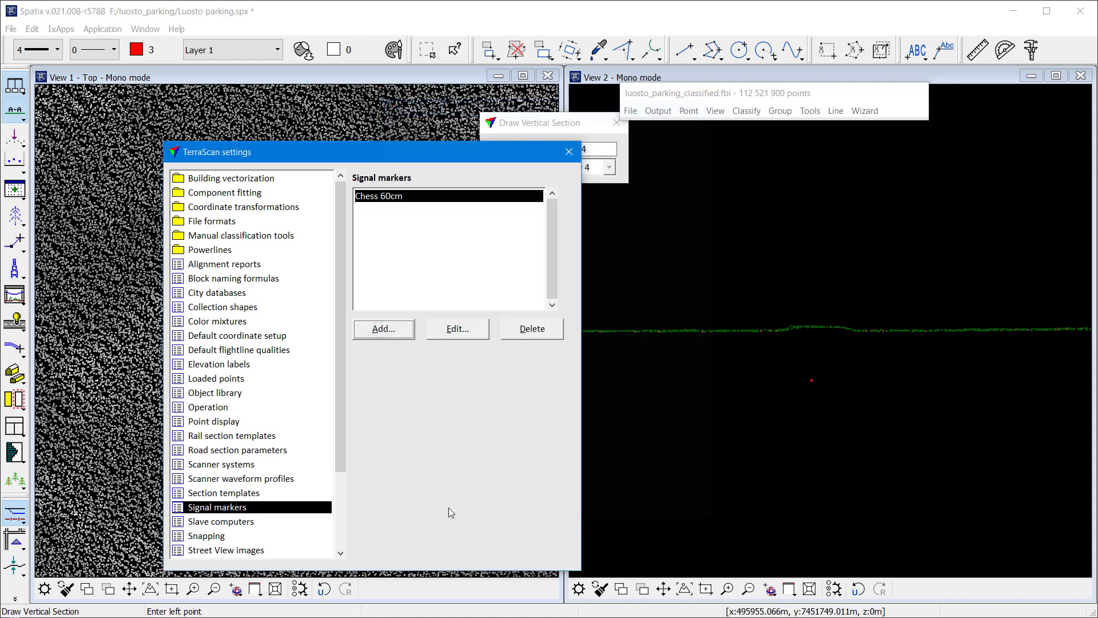
{"action": "left_click", "coordinate": [569, 152]}
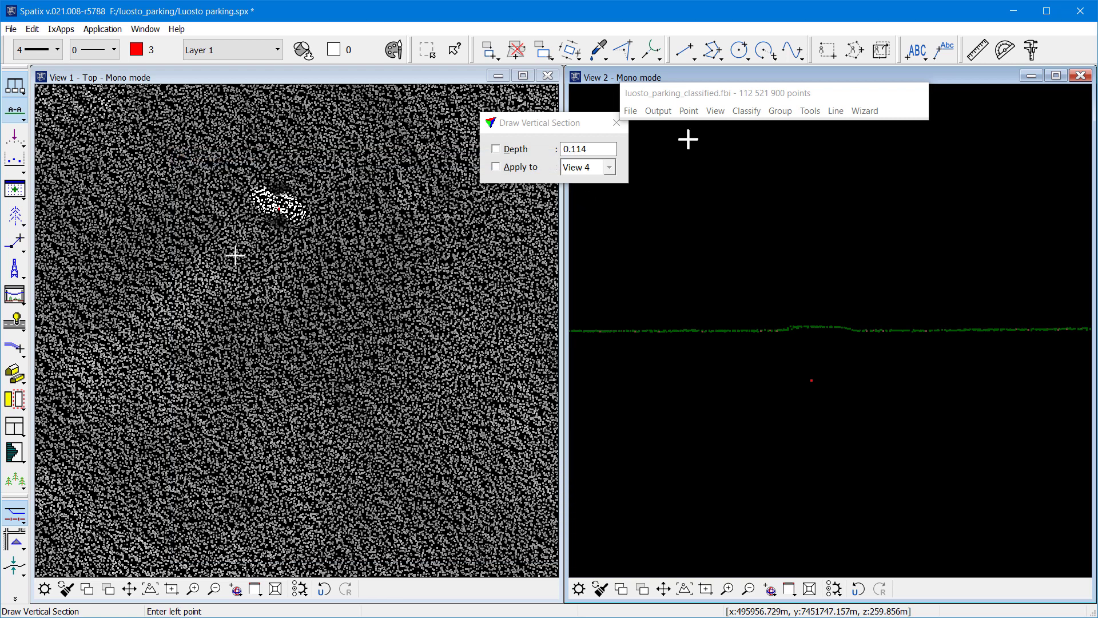
- Start an output control report for classes 2-3, checking Xyz with 0.200 m max xy mismatch
{"action": "left_click", "coordinate": [811, 111]}
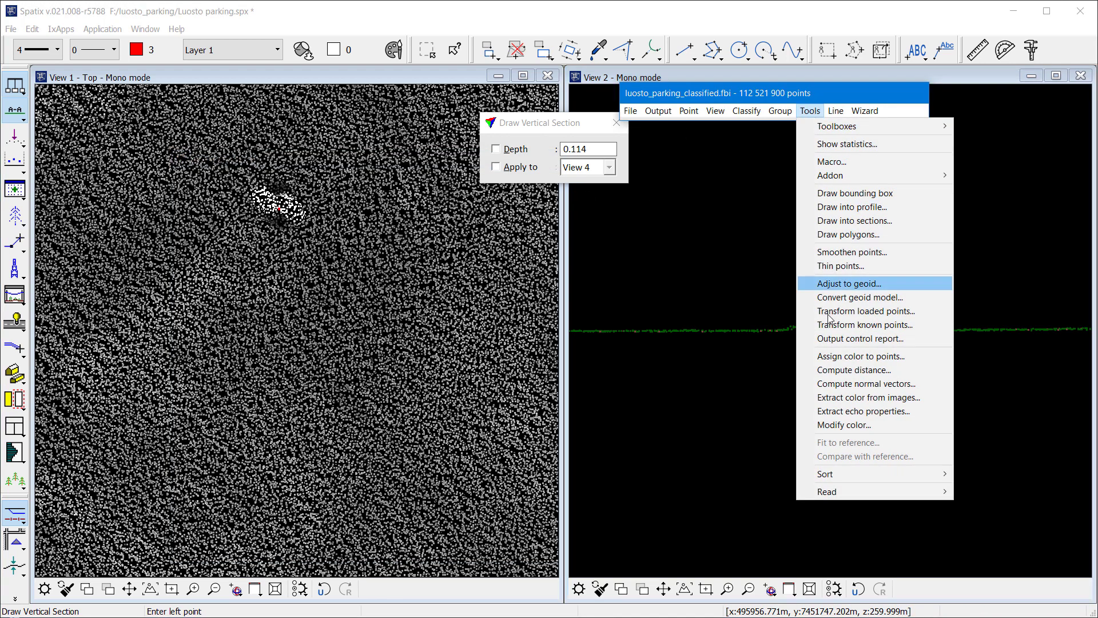
{"action": "left_click", "coordinate": [860, 338]}
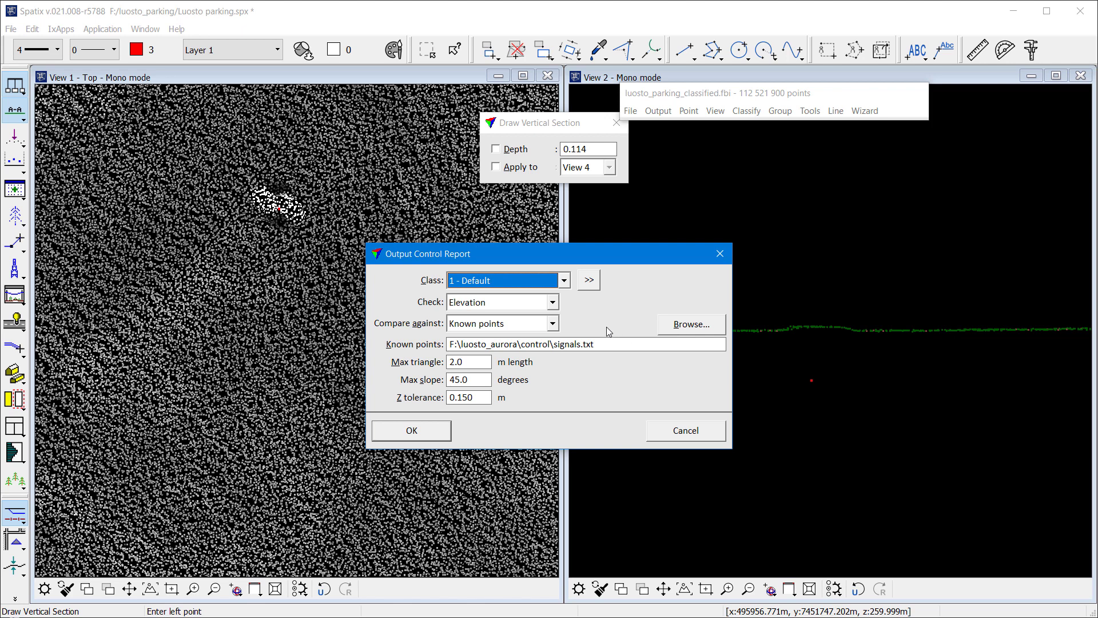
{"action": "left_click", "coordinate": [583, 282]}
{"action": "left_click", "coordinate": [498, 289]}
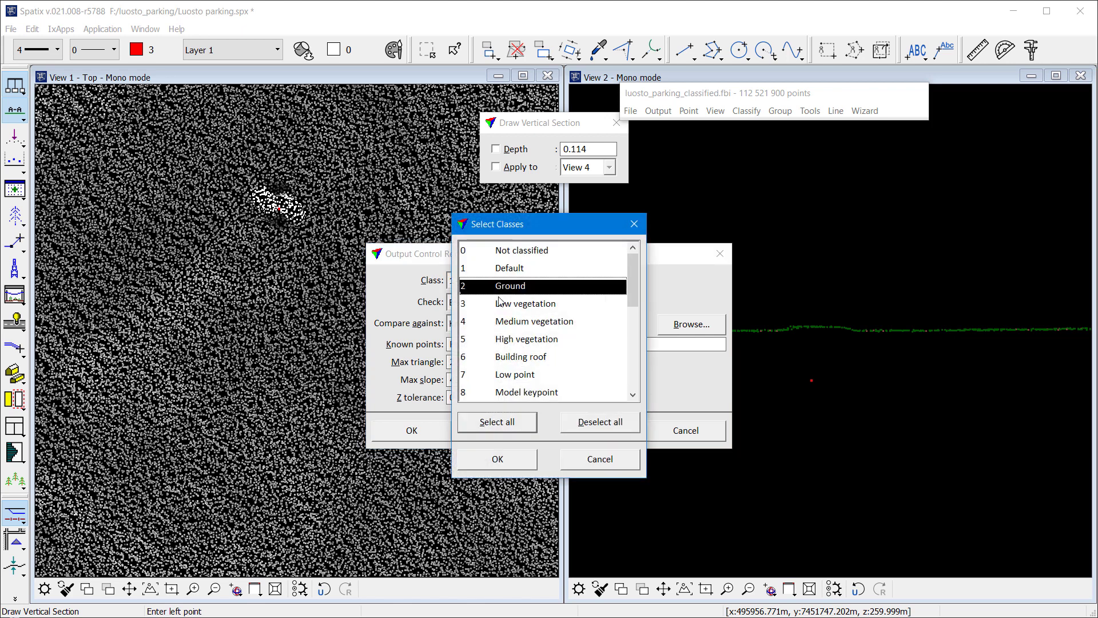
{"action": "left_click", "coordinate": [502, 304], "text": "ctrl"}
{"action": "left_click", "coordinate": [497, 459]}
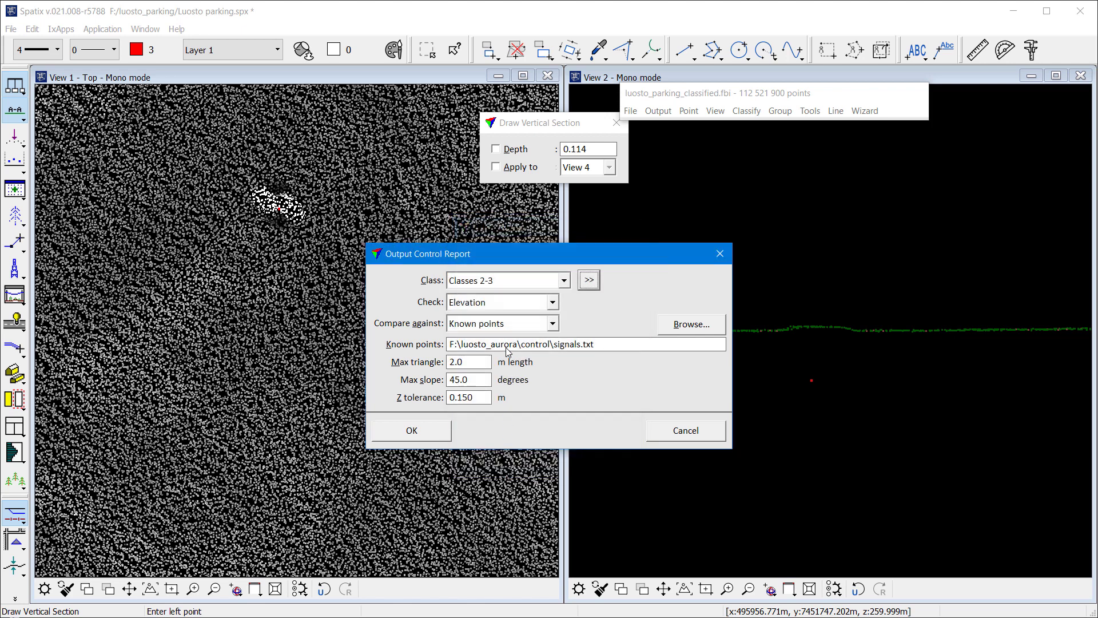
{"action": "left_click", "coordinate": [553, 303]}
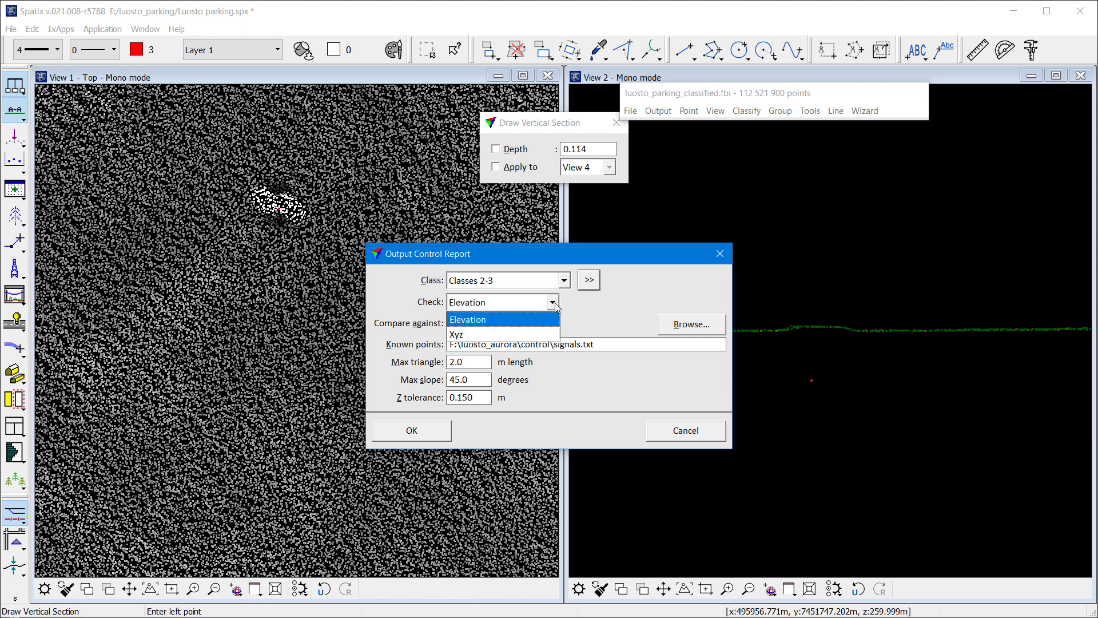
{"action": "left_click", "coordinate": [517, 336]}
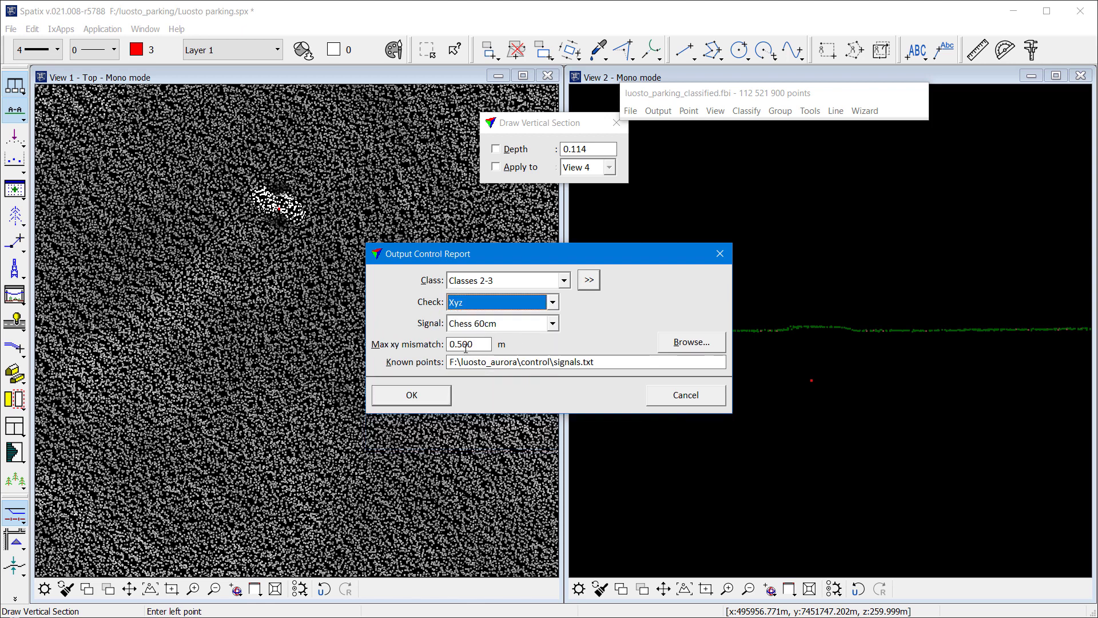
{"action": "left_click_drag", "start_coordinate": [459, 346], "coordinate": [479, 346]}
{"action": "type", "text": "200"}
{"action": "key", "text": "Tab"}
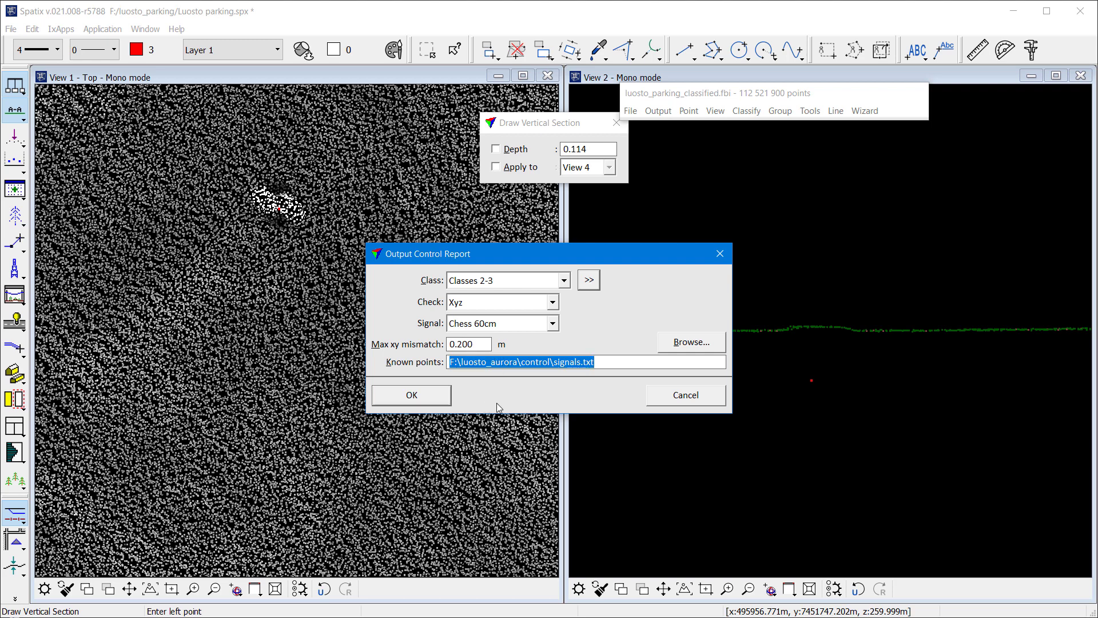
- Use F:\luosto_parking\control\signals.txt as the known points file
{"action": "left_click", "coordinate": [674, 345]}
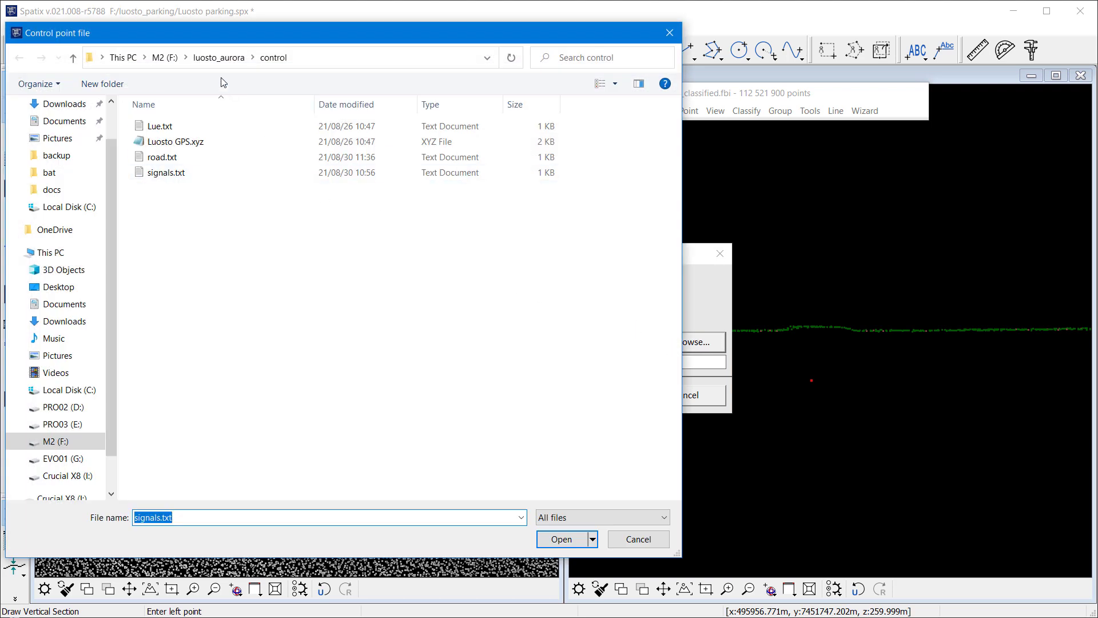
{"action": "left_click", "coordinate": [170, 57]}
{"action": "left_click", "coordinate": [675, 475]}
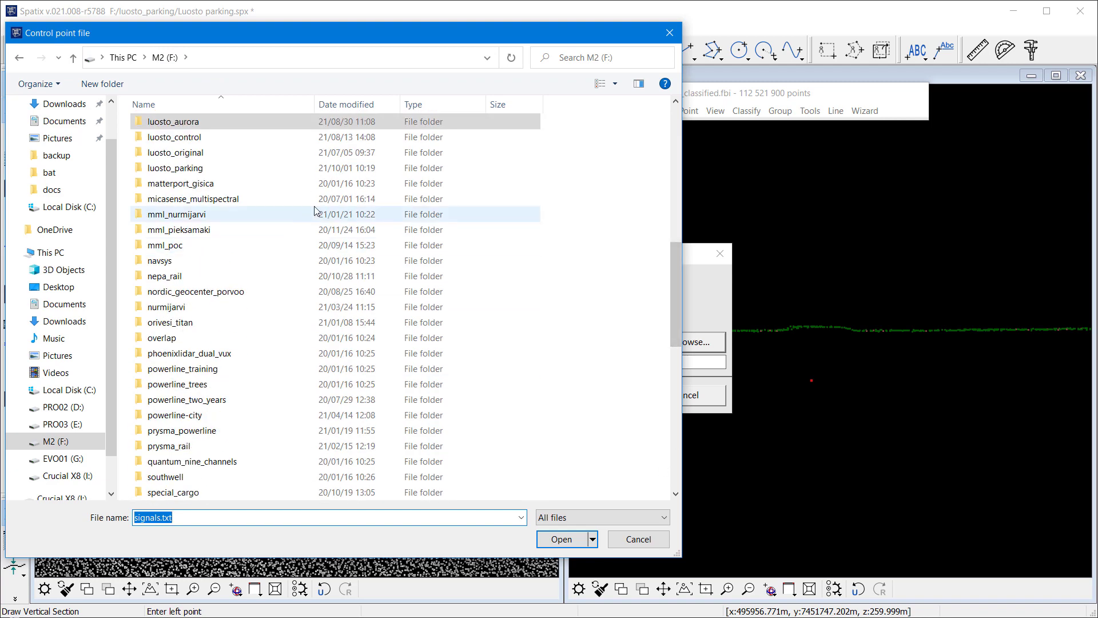
{"action": "double_click", "coordinate": [174, 167]}
{"action": "double_click", "coordinate": [183, 128]}
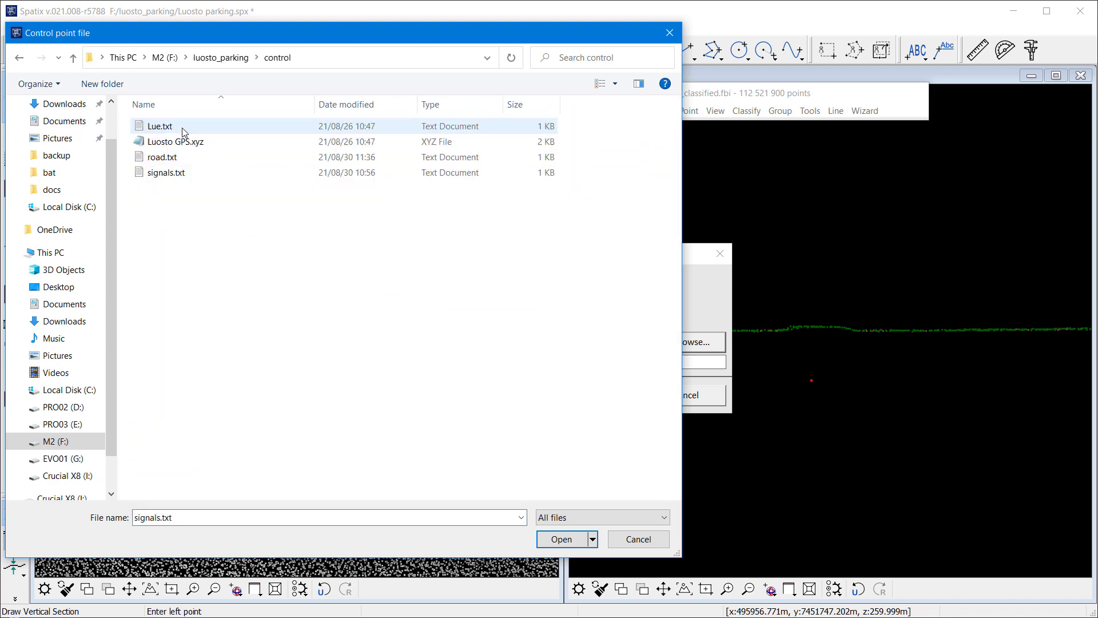
{"action": "double_click", "coordinate": [166, 173]}
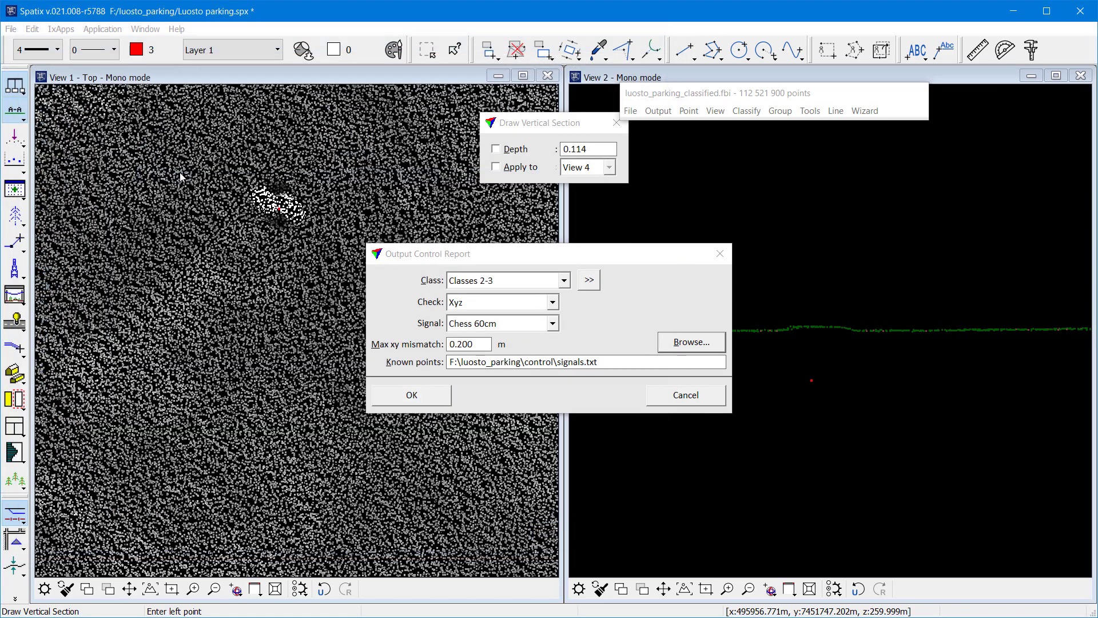
- Run the Xyz Control report and show control point 1's location in the top view
{"action": "left_click", "coordinate": [444, 397]}
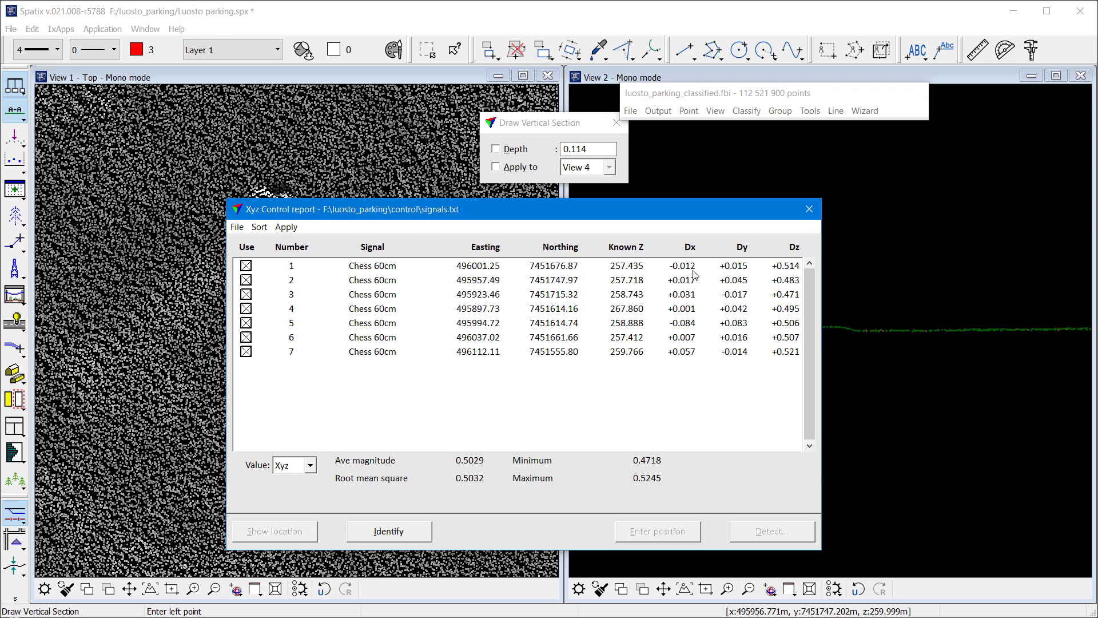
{"action": "left_click_drag", "start_coordinate": [643, 219], "coordinate": [855, 213]}
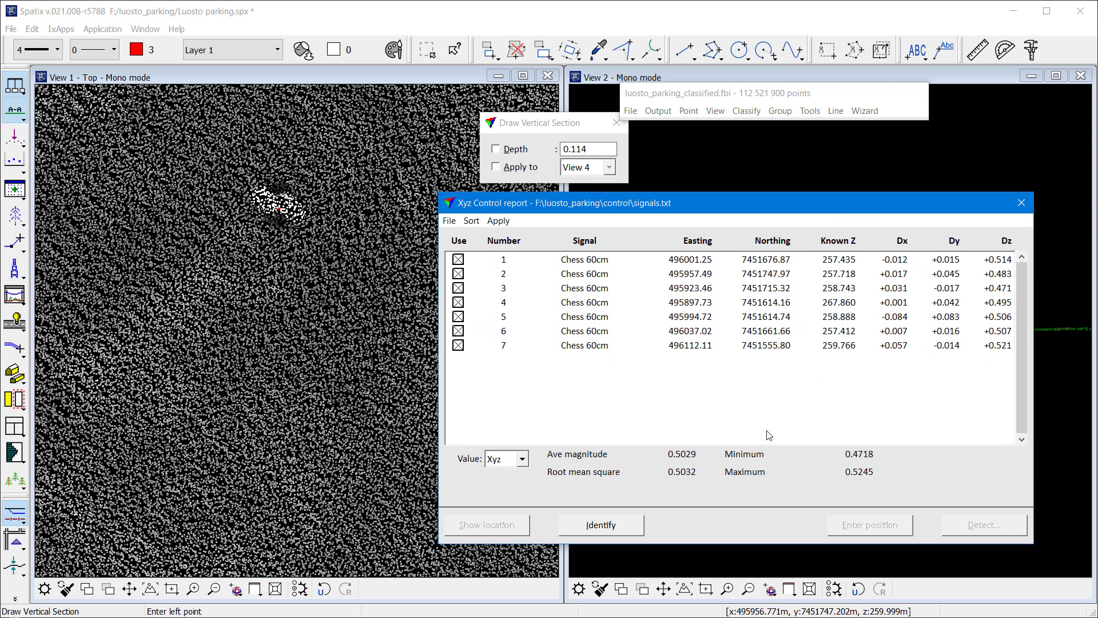
{"action": "left_click", "coordinate": [796, 261]}
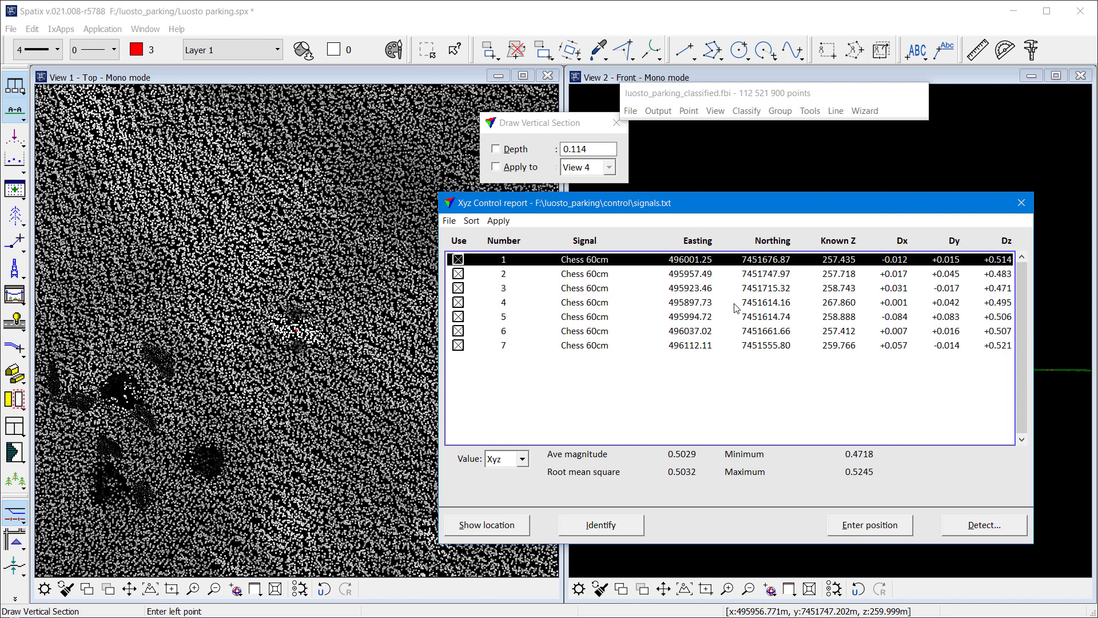
{"action": "left_click", "coordinate": [507, 522]}
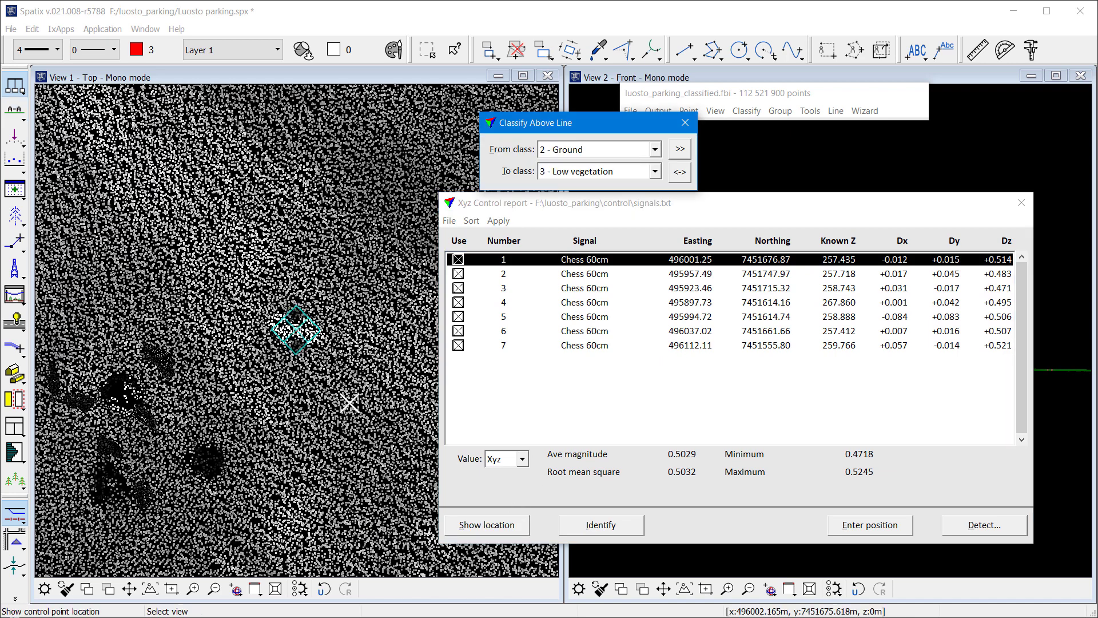
- Step through control points 2 to 7, centring the top view on each signal
{"action": "left_click", "coordinate": [607, 273]}
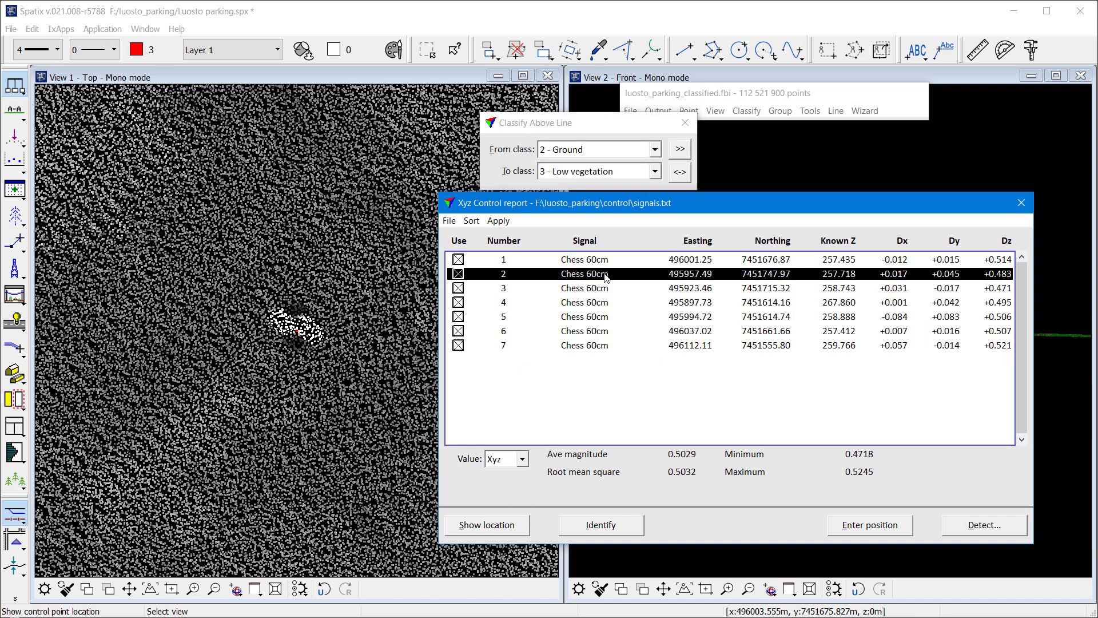
{"action": "left_click", "coordinate": [565, 288]}
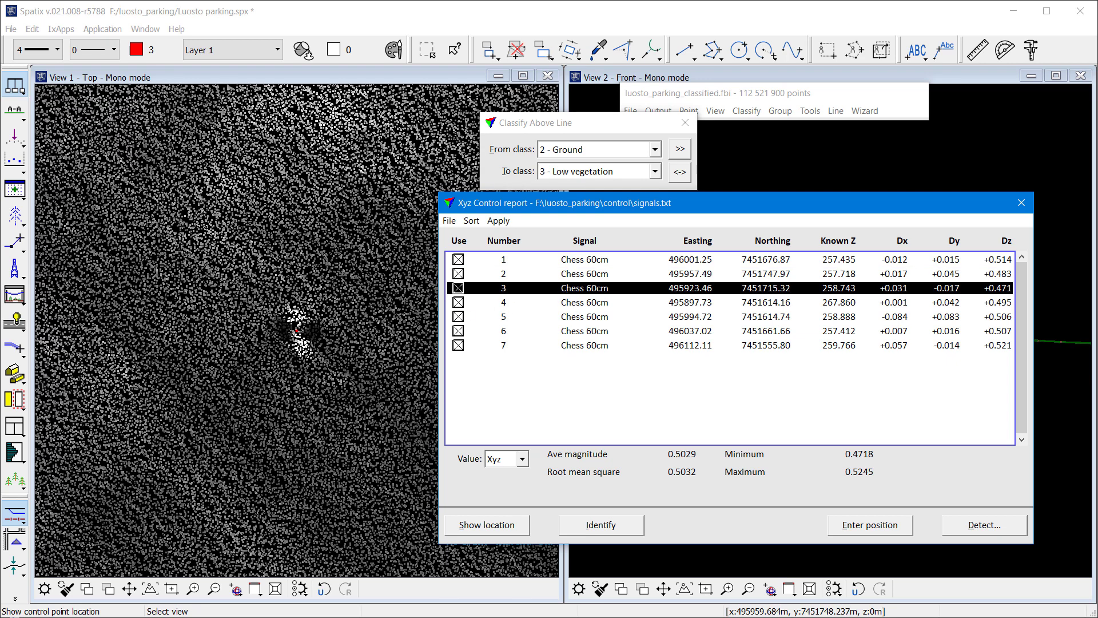
{"action": "left_click", "coordinate": [574, 304]}
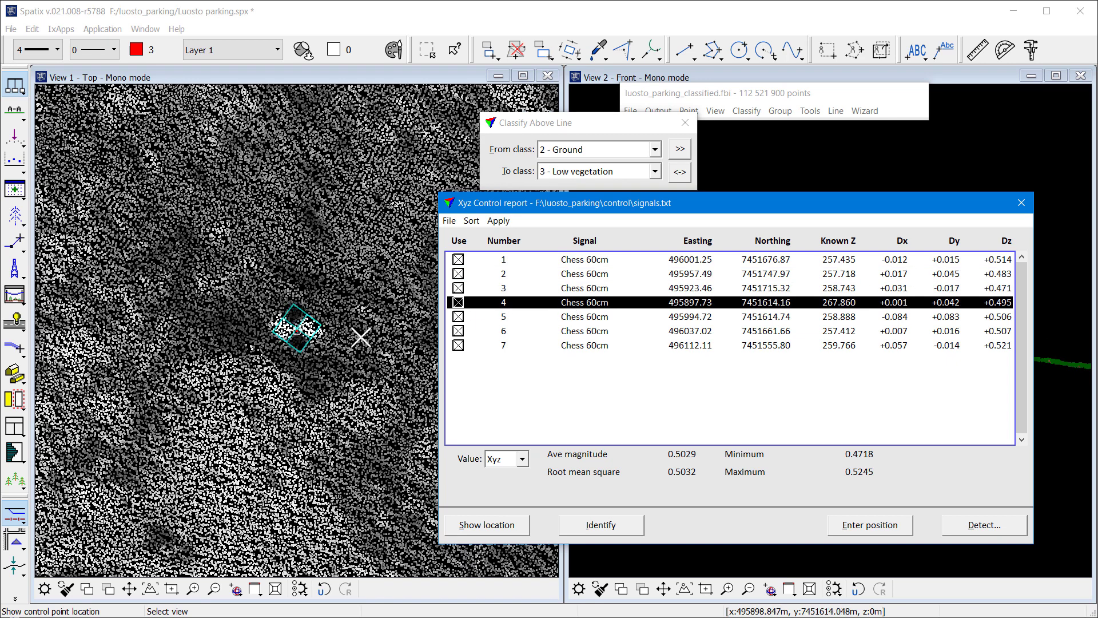
{"action": "left_click", "coordinate": [524, 321]}
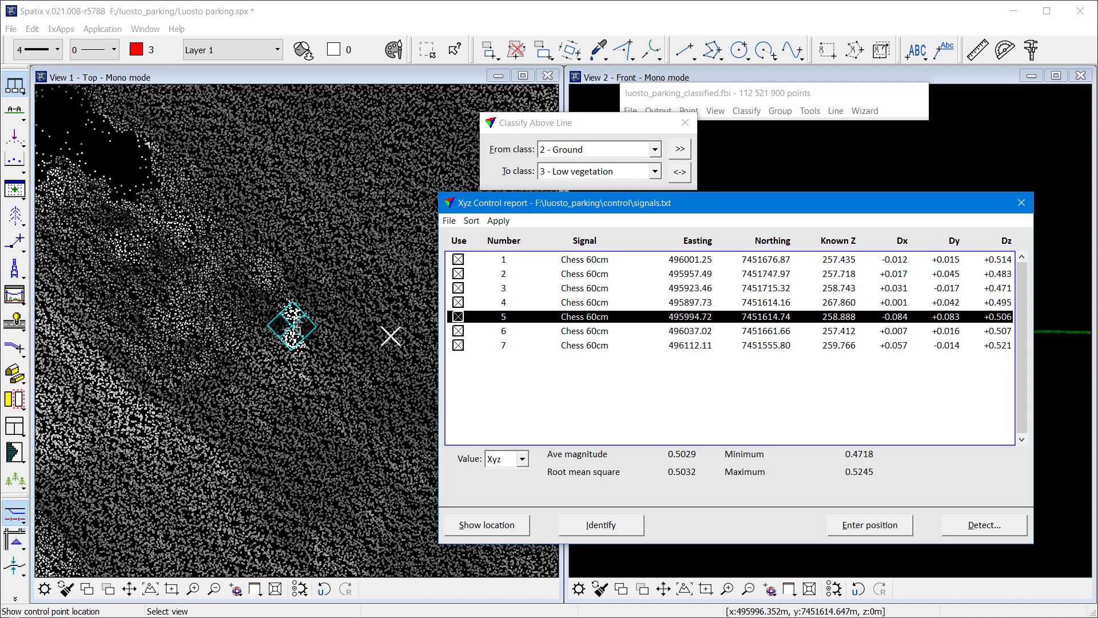
{"action": "left_click", "coordinate": [575, 331]}
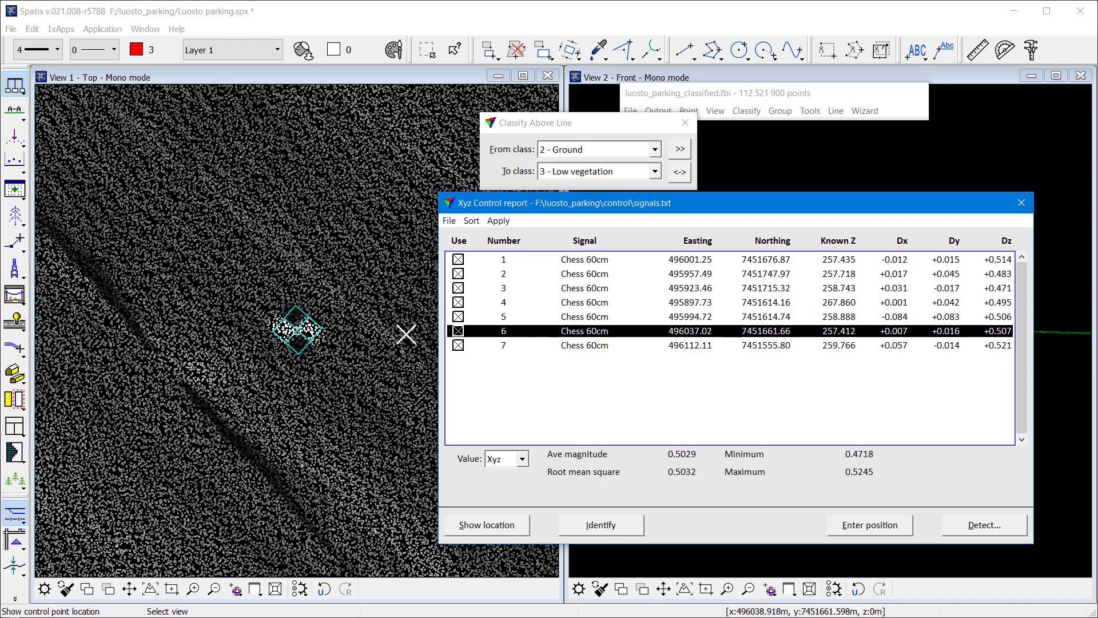
{"action": "left_click", "coordinate": [591, 346]}
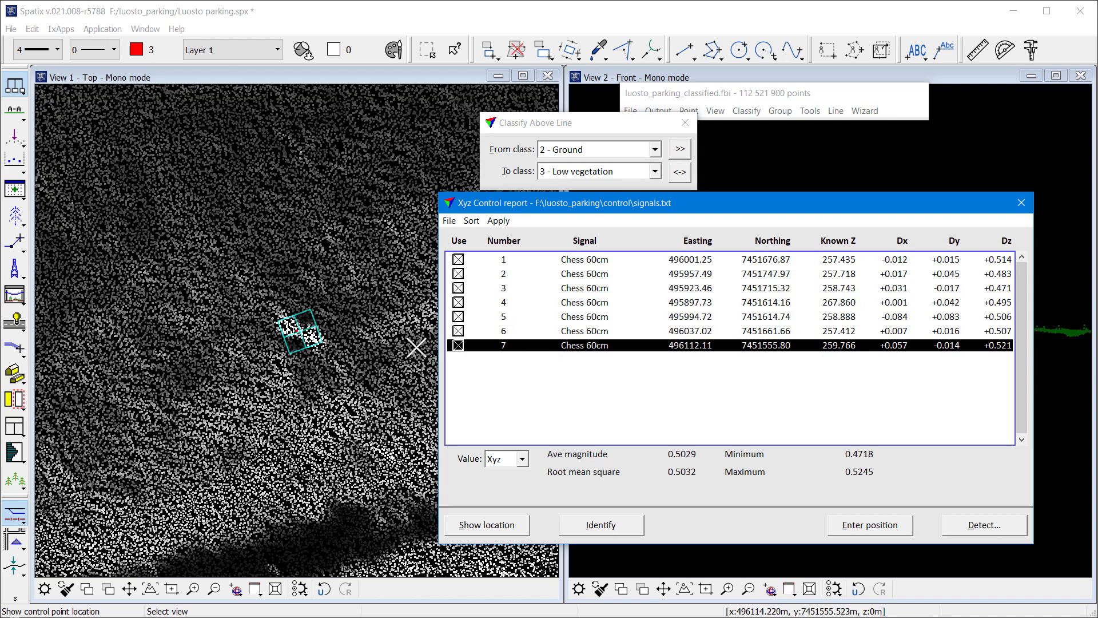
{"action": "left_click", "coordinate": [194, 590]}
{"action": "left_click", "coordinate": [193, 591]}
- Re-enter point 7's position with a Chess 60cm marker at 50°, giving Dx +0.060, Dy -0.010
{"action": "left_click", "coordinate": [315, 344]}
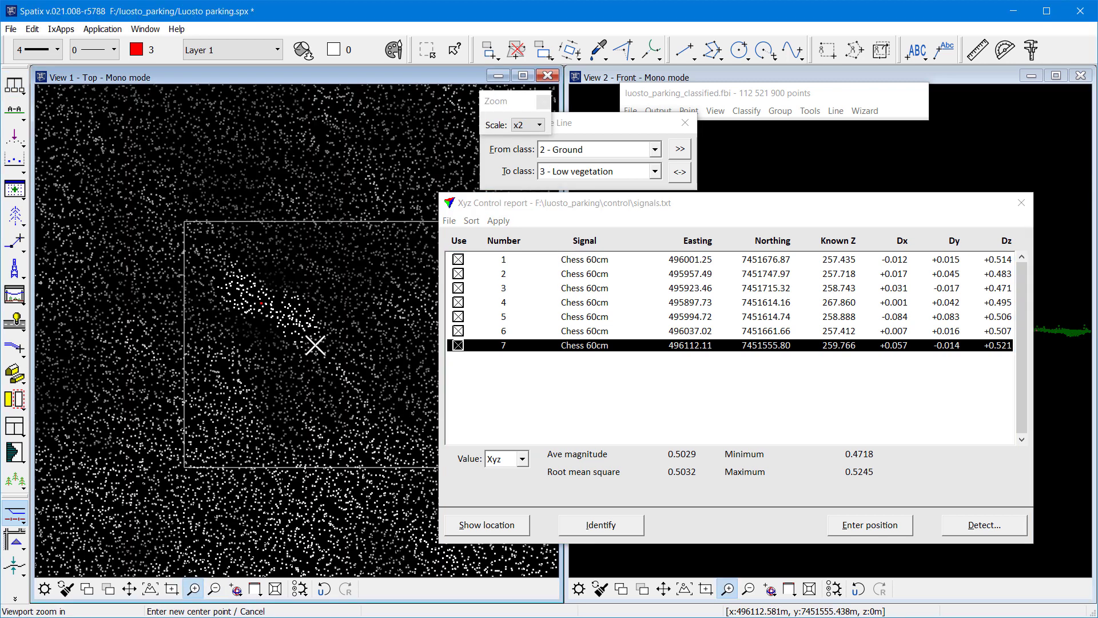
{"action": "left_click", "coordinate": [878, 530]}
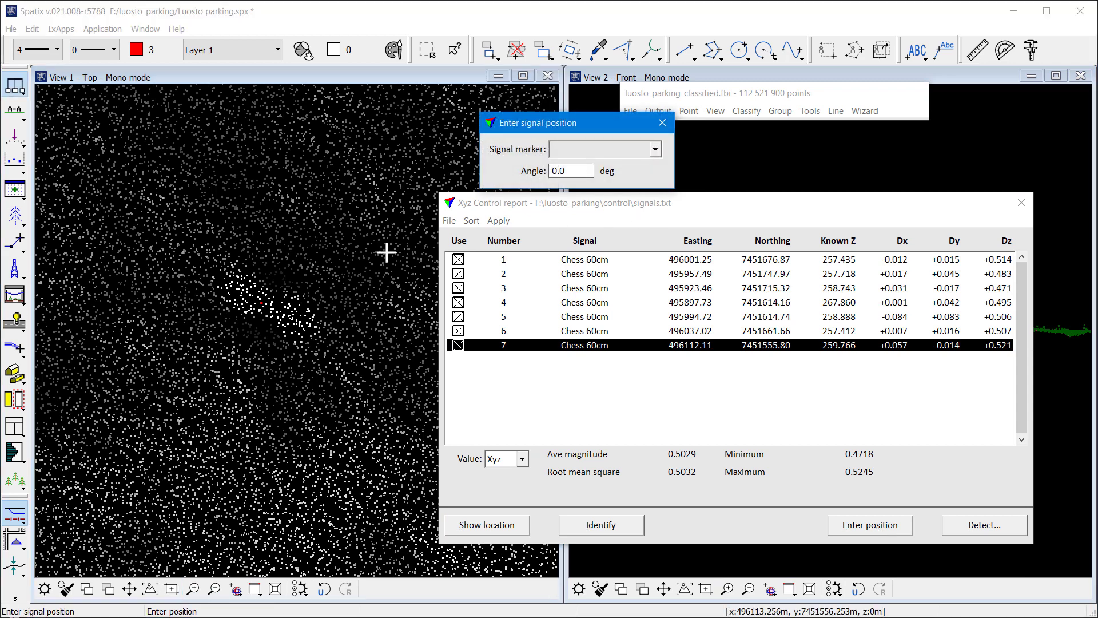
{"action": "left_click", "coordinate": [654, 149]}
{"action": "left_click", "coordinate": [570, 181]}
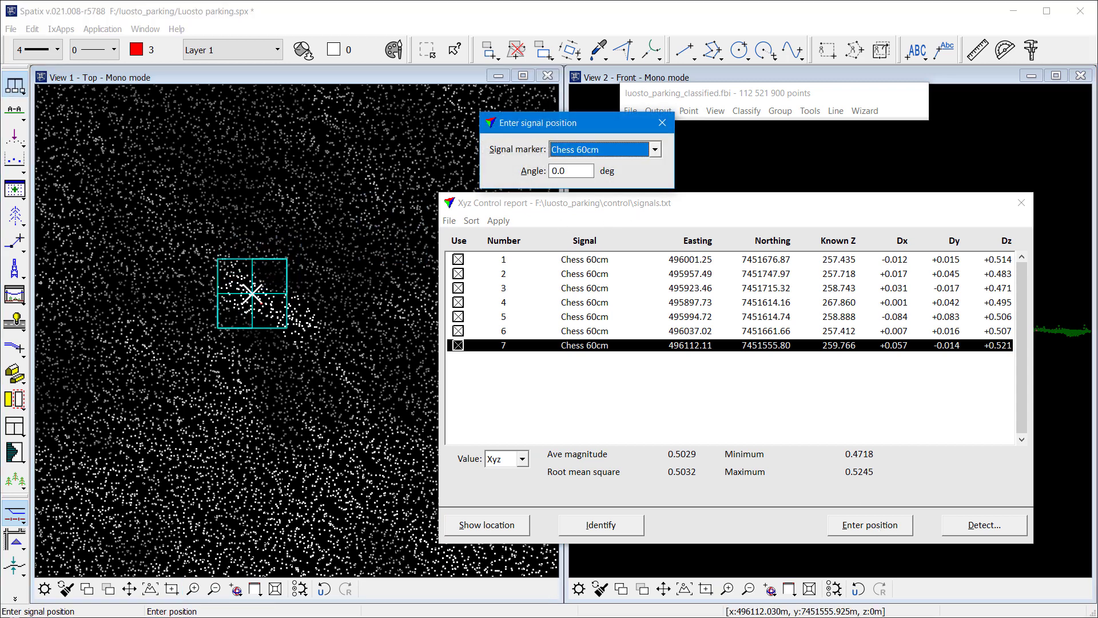
{"action": "key", "text": "Tab"}
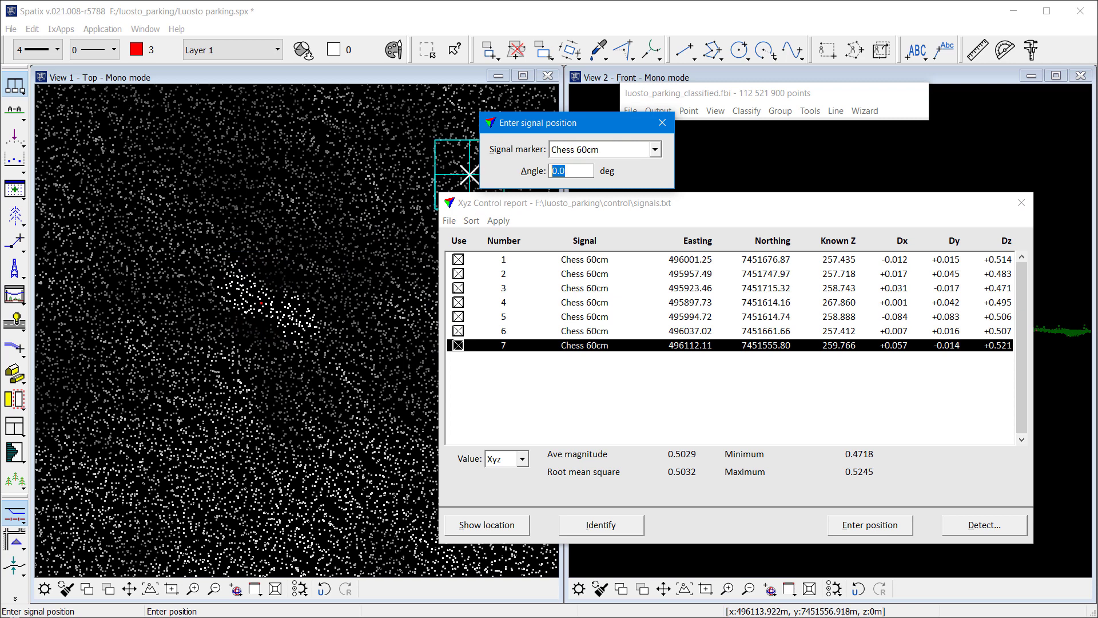
{"action": "type", "text": "50"}
{"action": "key", "text": "Tab"}
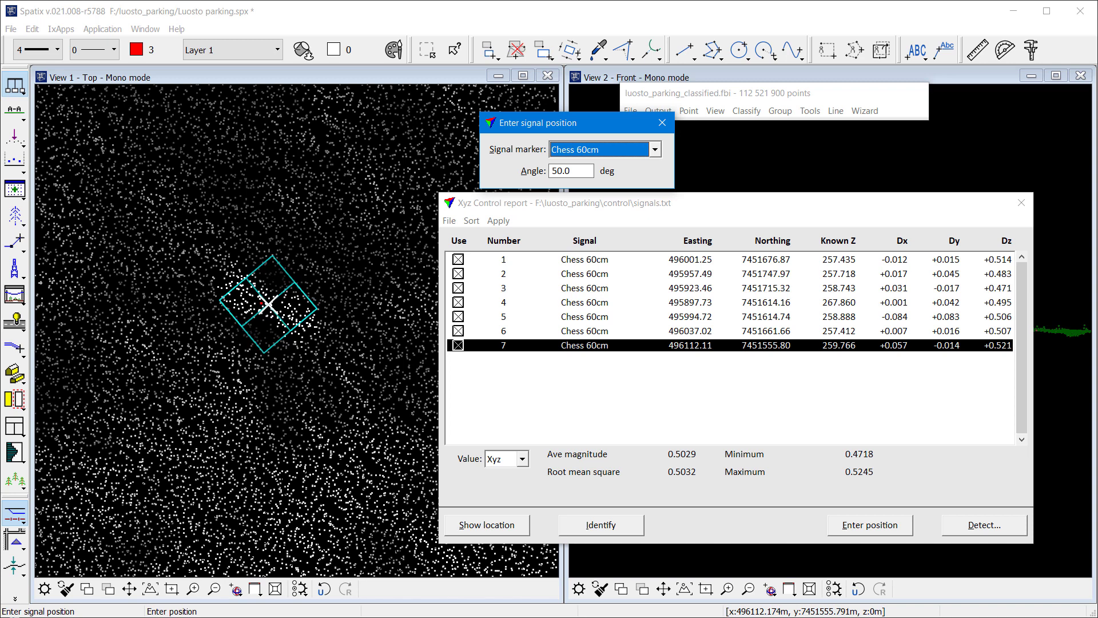
{"action": "left_click", "coordinate": [268, 304]}
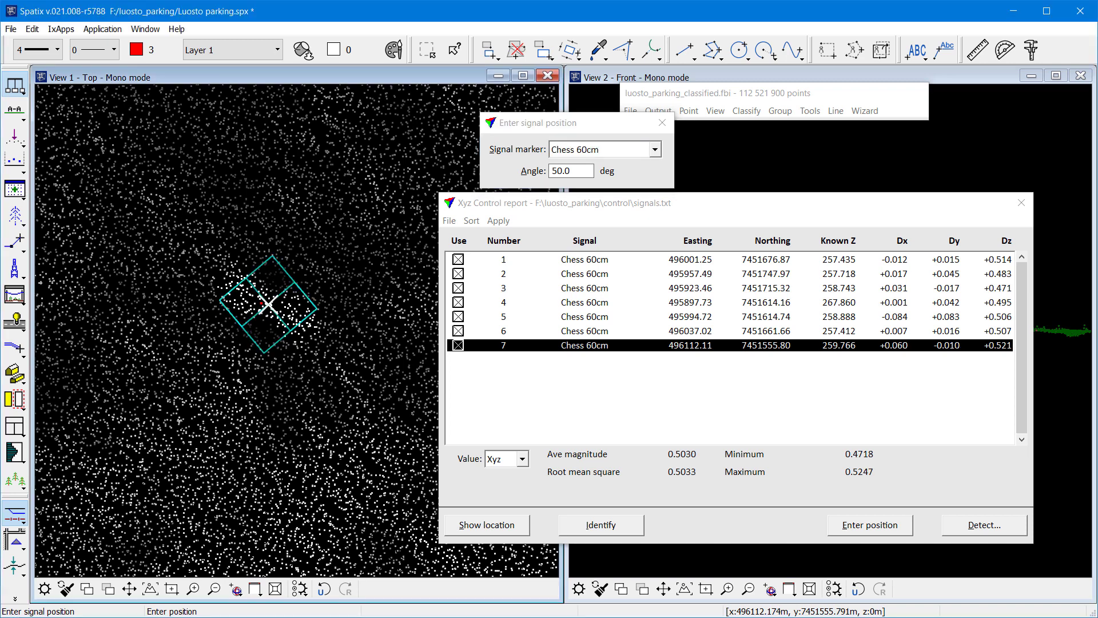
{"action": "key", "text": "Escape"}
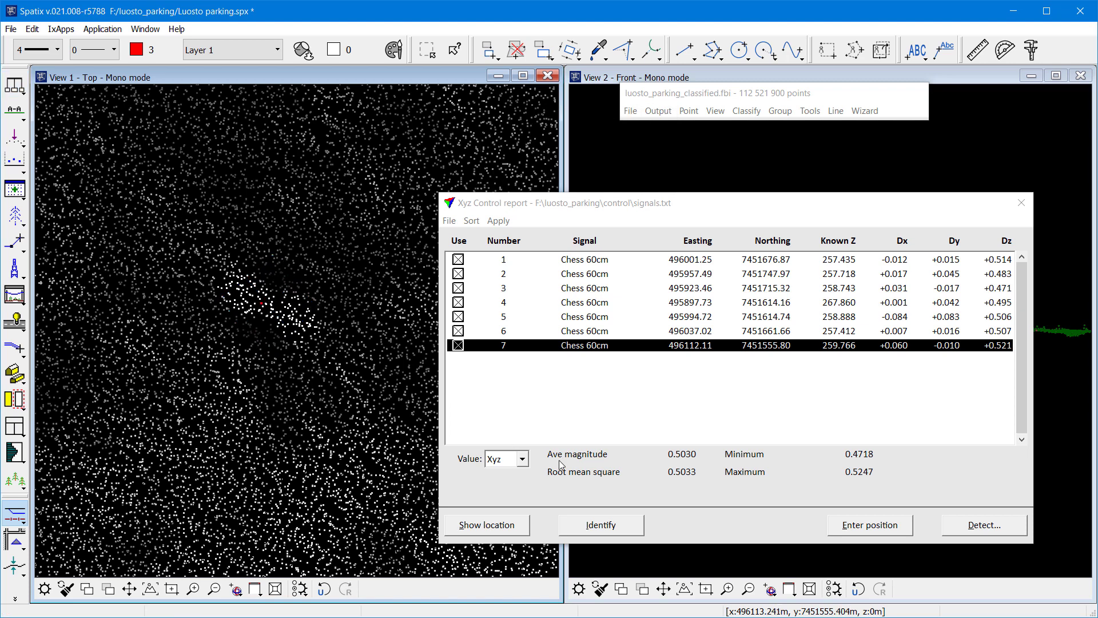
- Review X, Y and Z deviation statistics, noting Z's +0.4996 average offset, and pick the Xyz shift correction
{"action": "left_click", "coordinate": [523, 460]}
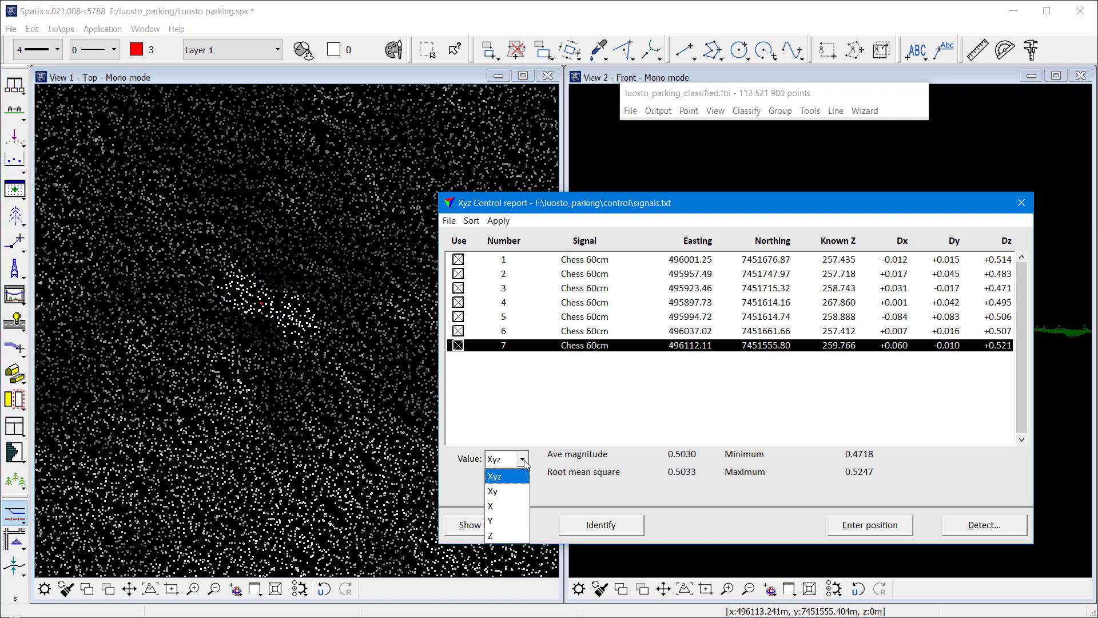
{"action": "left_click", "coordinate": [507, 505]}
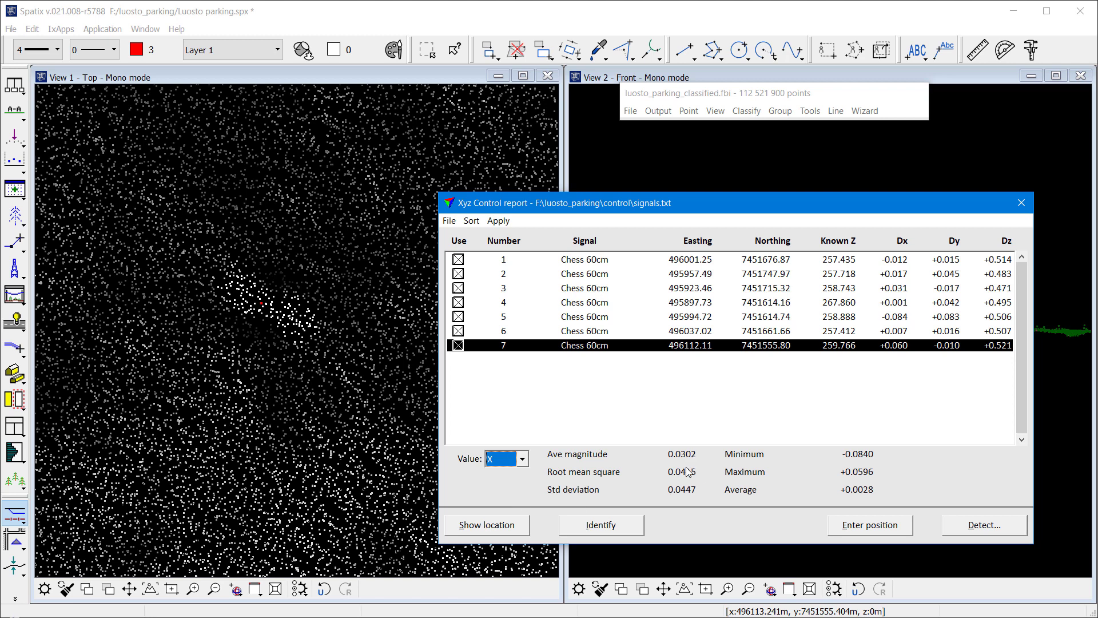
{"action": "left_click", "coordinate": [523, 460]}
{"action": "left_click", "coordinate": [509, 518]}
{"action": "left_click", "coordinate": [522, 459]}
{"action": "left_click", "coordinate": [512, 534]}
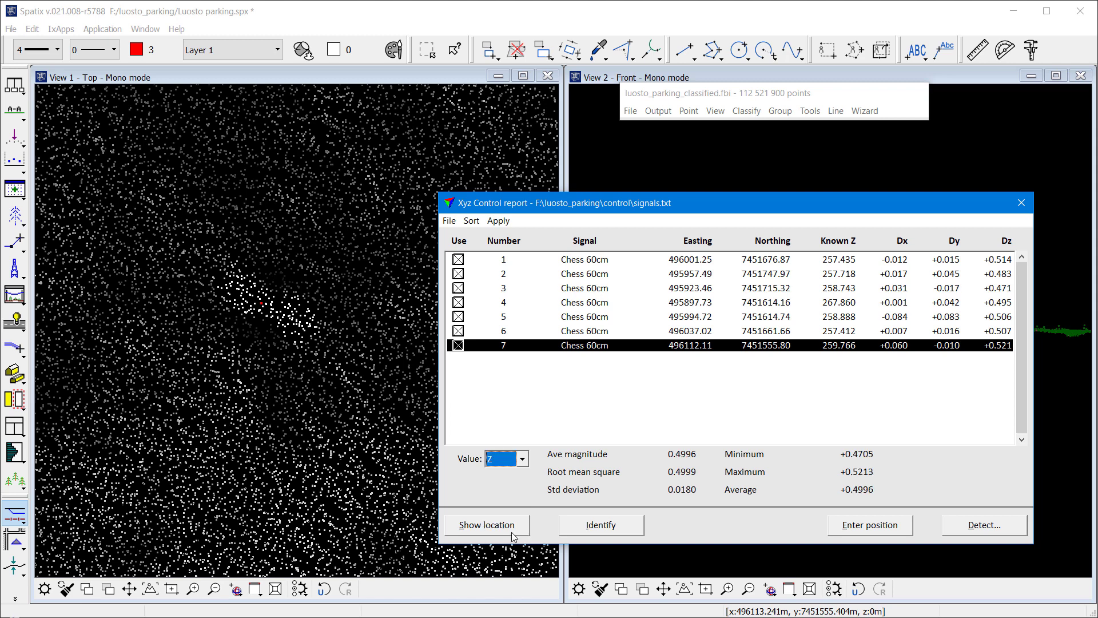
{"action": "left_click", "coordinate": [499, 221]}
- Apply the Xyz shift of -0.003, -0.025, -0.500 m to the point cloud
{"action": "left_click", "coordinate": [502, 237]}
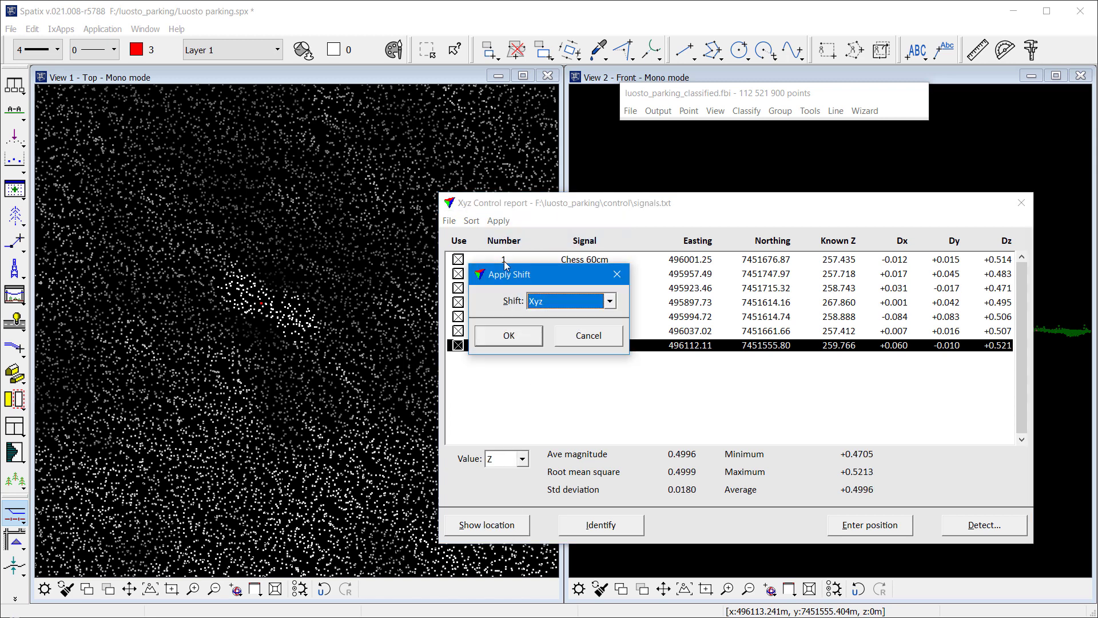
{"action": "left_click", "coordinate": [510, 337]}
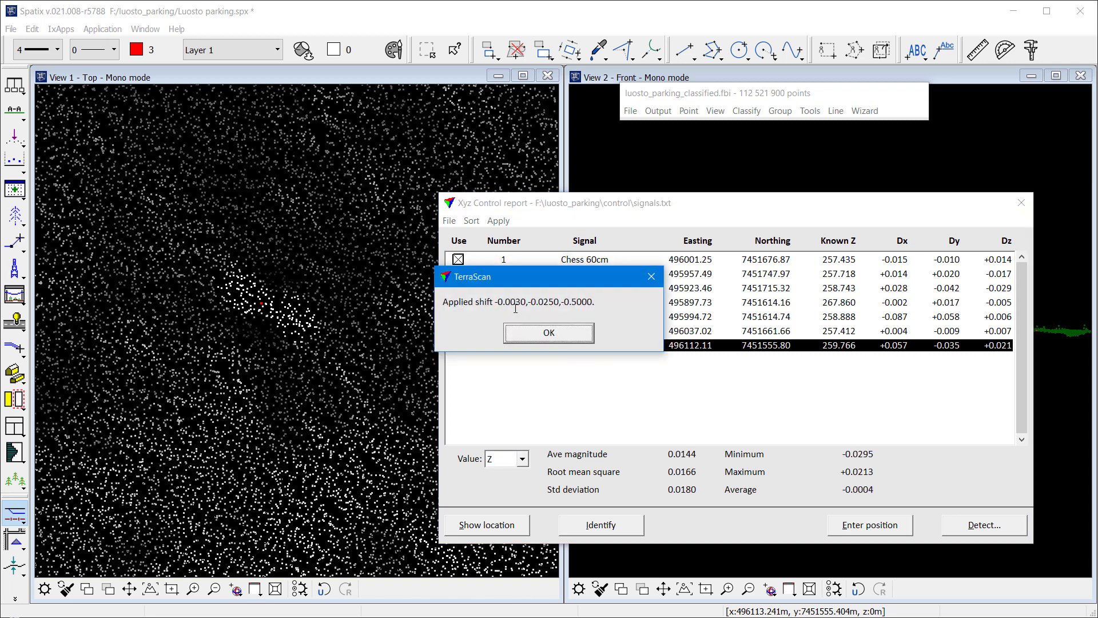
{"action": "left_click", "coordinate": [549, 333]}
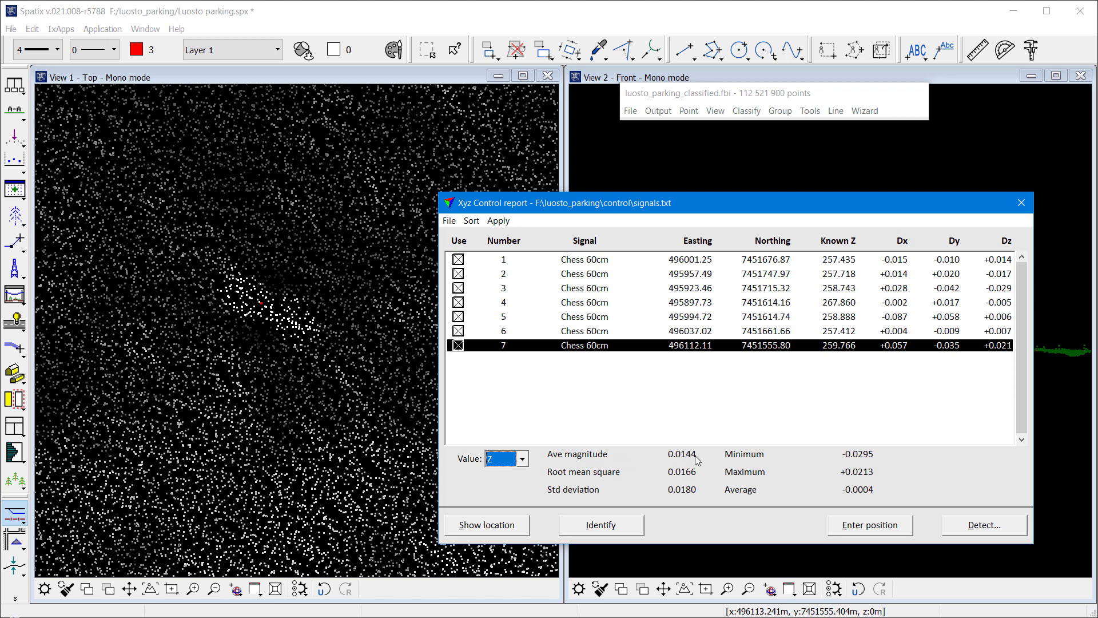
- Check the Y and X residual statistics after the shift, then close the Xyz Control report
{"action": "left_click", "coordinate": [522, 463]}
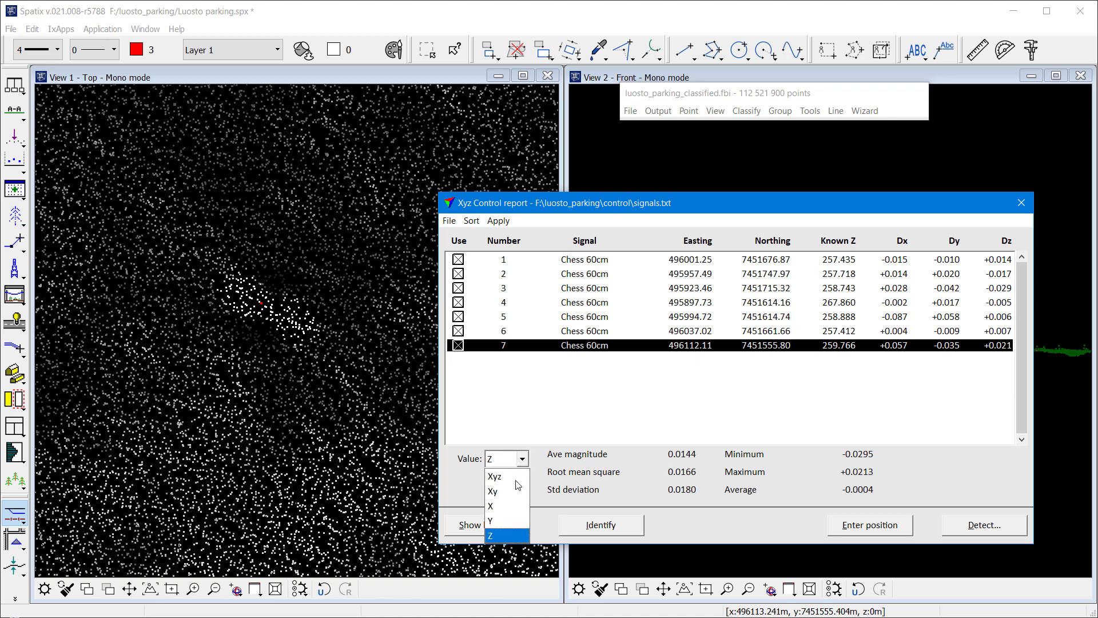
{"action": "left_click", "coordinate": [510, 521]}
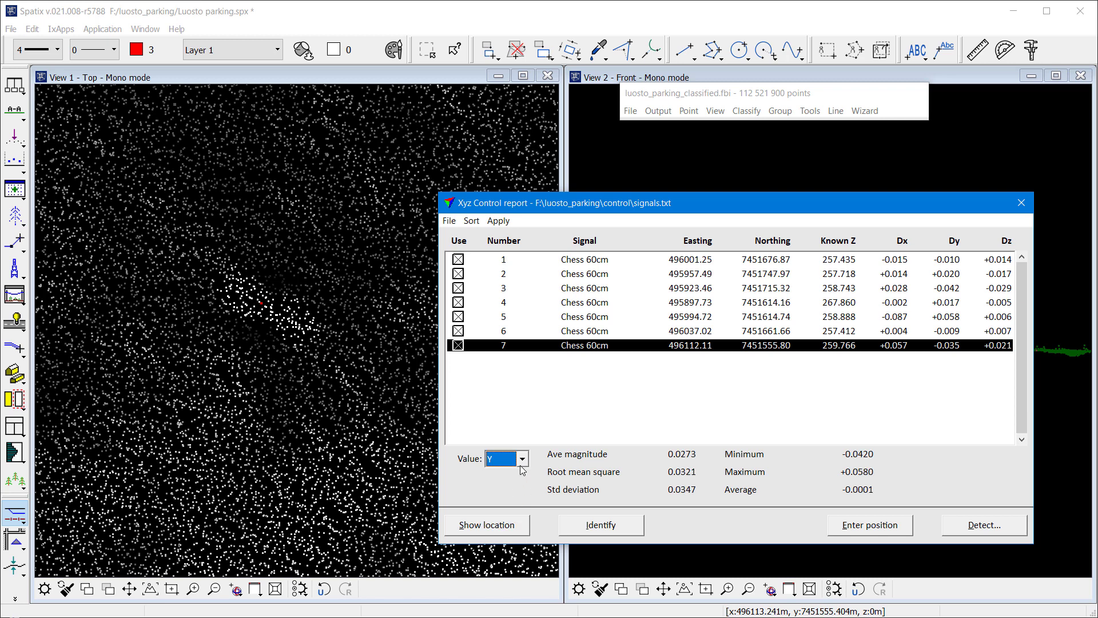
{"action": "left_click", "coordinate": [521, 459]}
{"action": "left_click", "coordinate": [512, 502]}
{"action": "left_click", "coordinate": [1021, 203]}
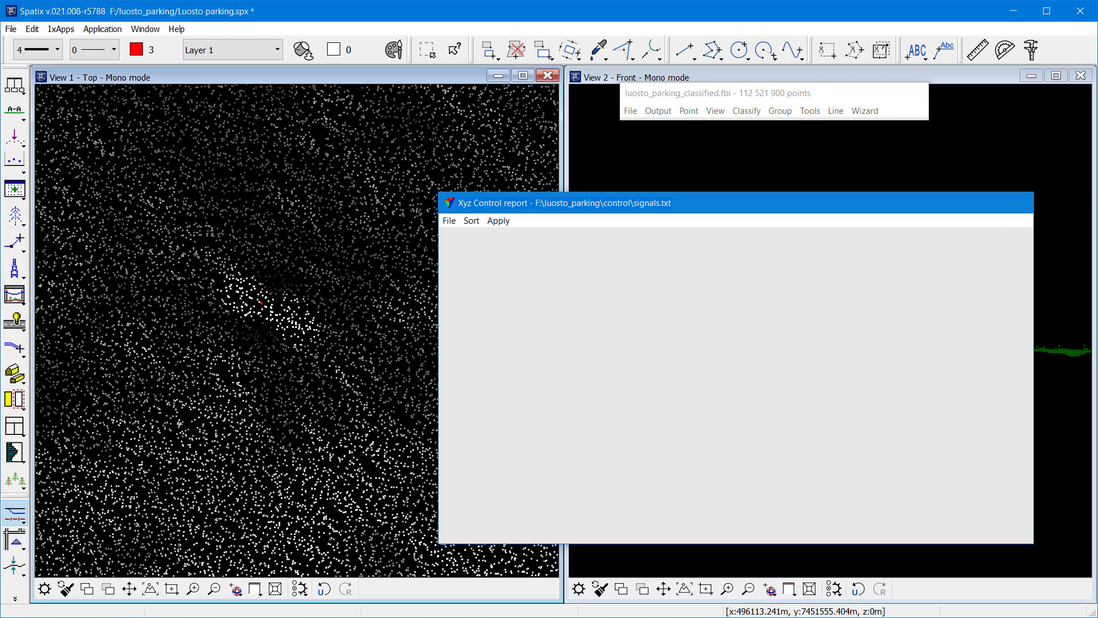
- Begin saving the points under a new name, accepting the attributes and save options
{"action": "left_click", "coordinate": [631, 112]}
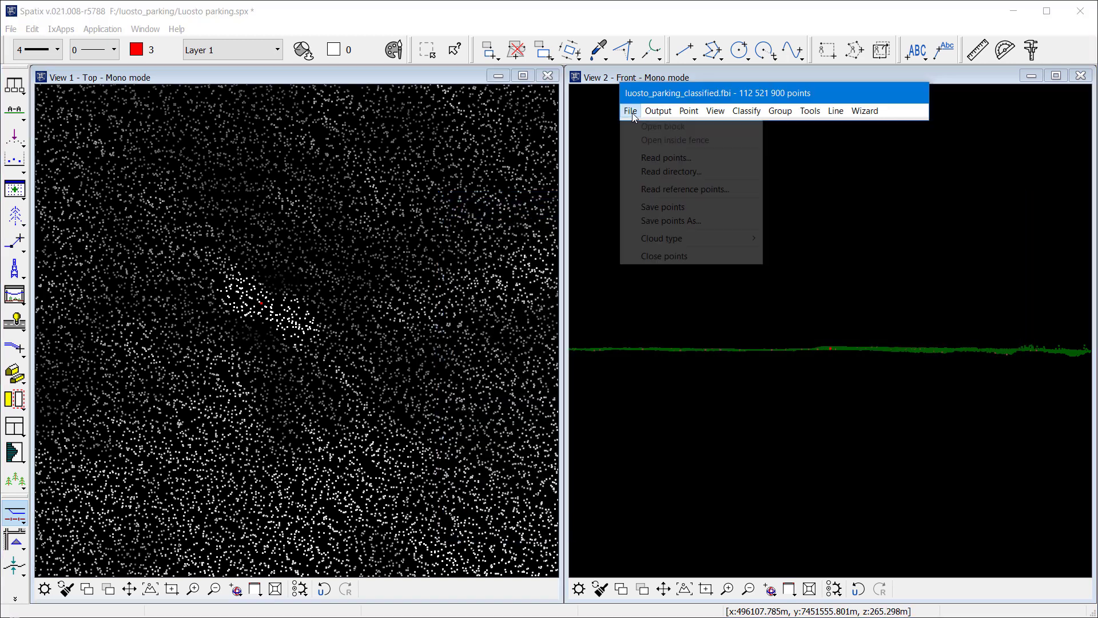
{"action": "left_click", "coordinate": [665, 218]}
{"action": "left_click", "coordinate": [643, 280]}
{"action": "left_click", "coordinate": [469, 423]}
{"action": "left_click", "coordinate": [469, 423]}
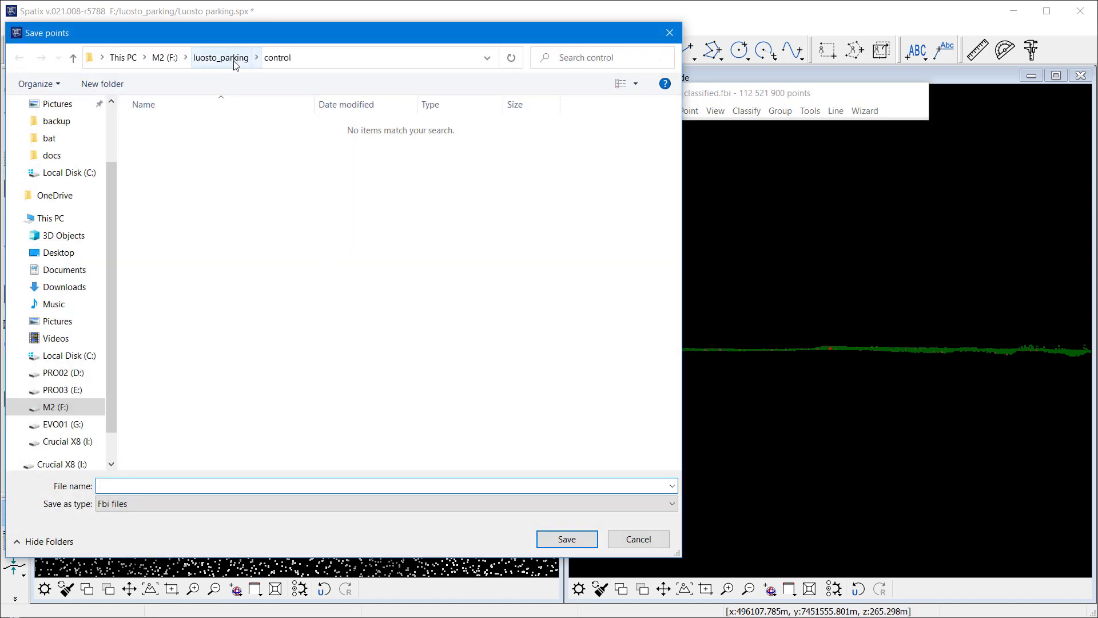
- Save all 112521900 points as luosto_parking_final.fbi in the luosto_parking folder
{"action": "left_click", "coordinate": [228, 58]}
{"action": "left_click", "coordinate": [175, 158]}
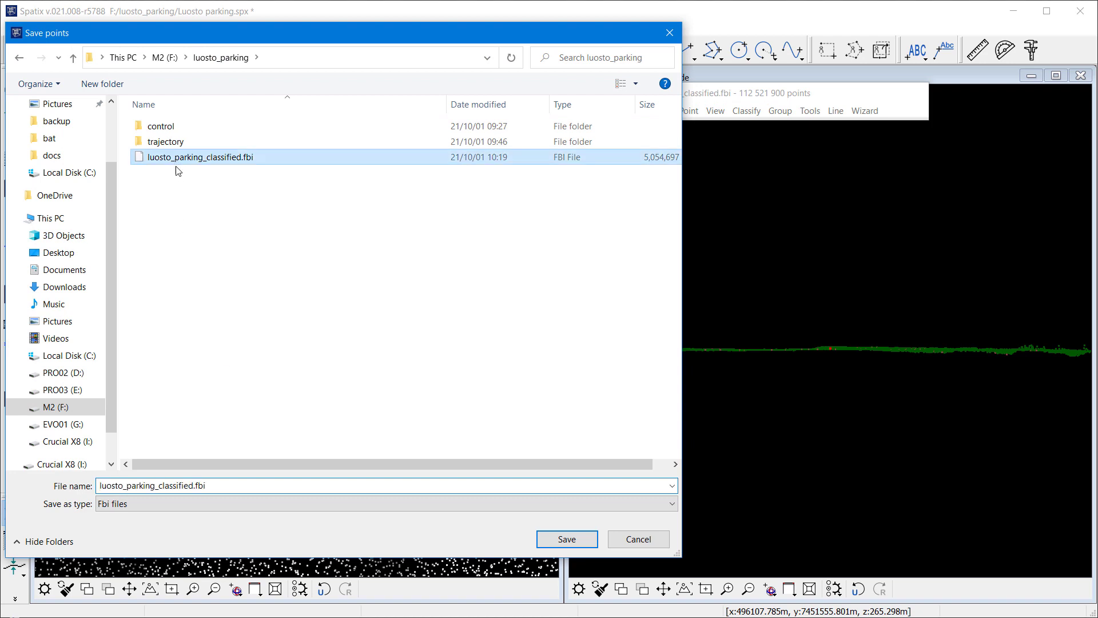
{"action": "double_click", "coordinate": [160, 485]}
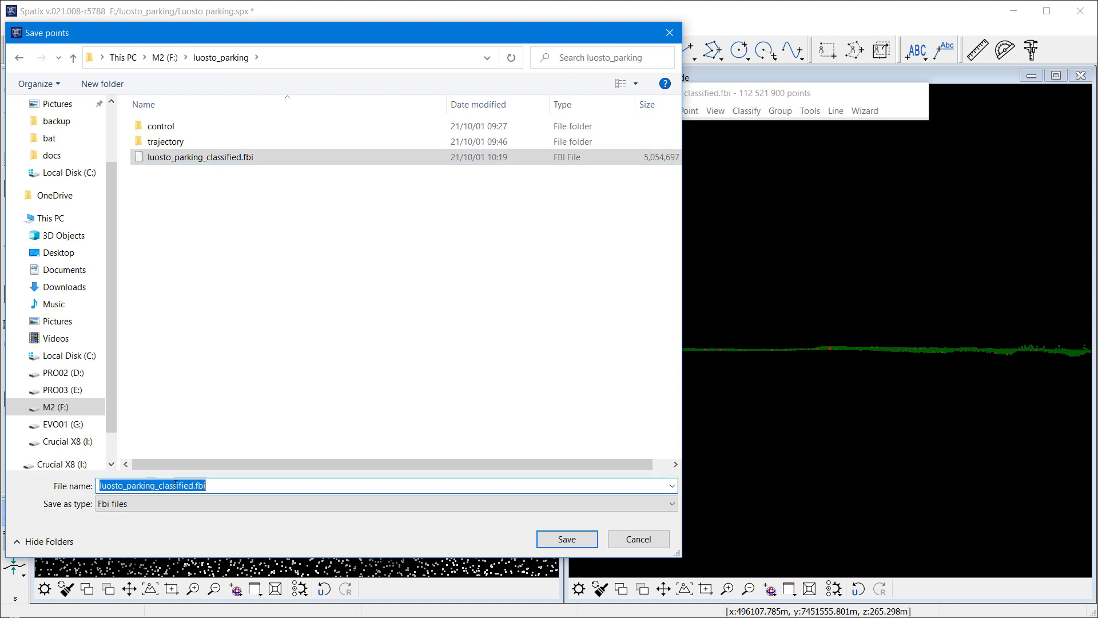
{"action": "left_click", "coordinate": [189, 485]}
{"action": "key", "text": "BackSpace"}
{"action": "key", "text": "BackSpace"}
{"action": "key", "text": "BackSpace"}
{"action": "key", "text": "BackSpace"}
{"action": "key", "text": "BackSpace"}
{"action": "key", "text": "BackSpace"}
{"action": "key", "text": "BackSpace"}
{"action": "key", "text": "BackSpace"}
{"action": "key", "text": "BackSpace"}
{"action": "key", "text": "BackSpace"}
{"action": "type", "text": "filter"}
{"action": "key", "text": "Return"}
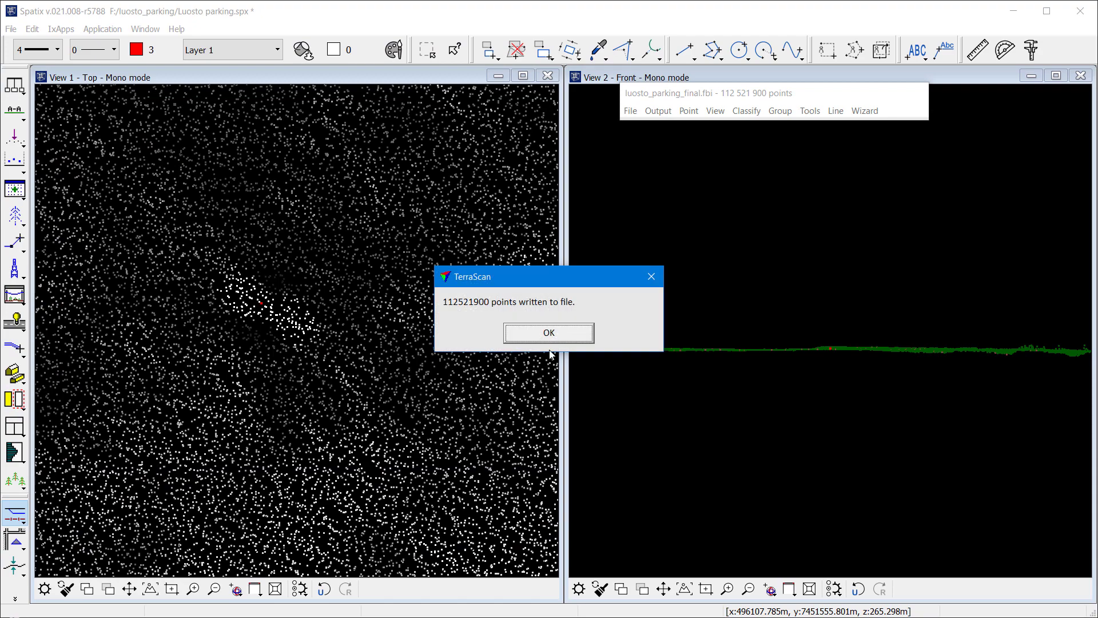
{"action": "left_click", "coordinate": [549, 336]}
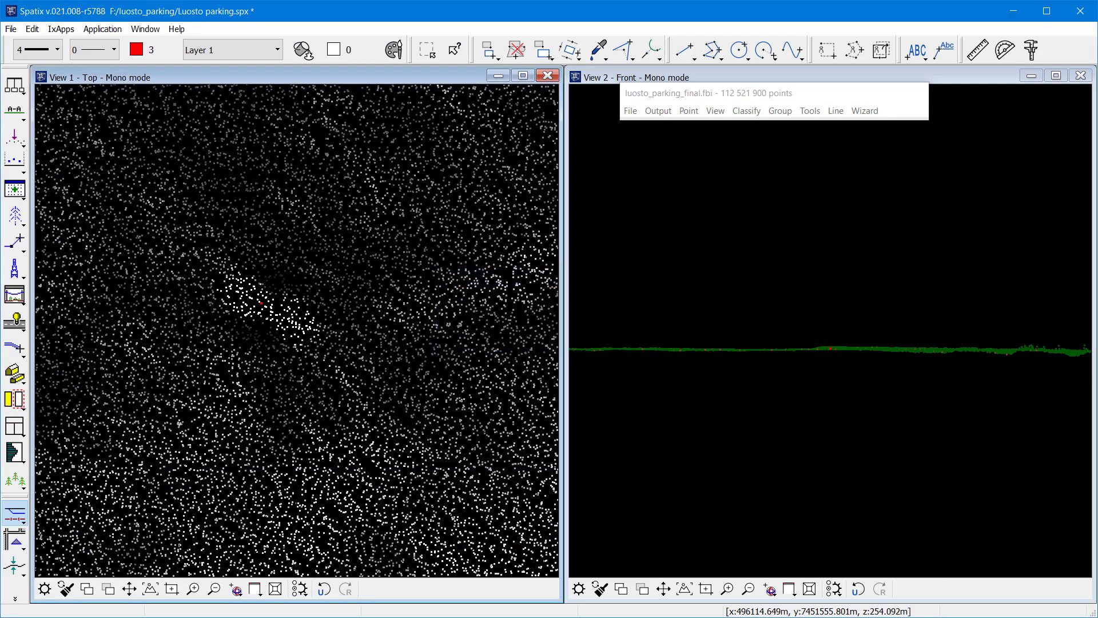